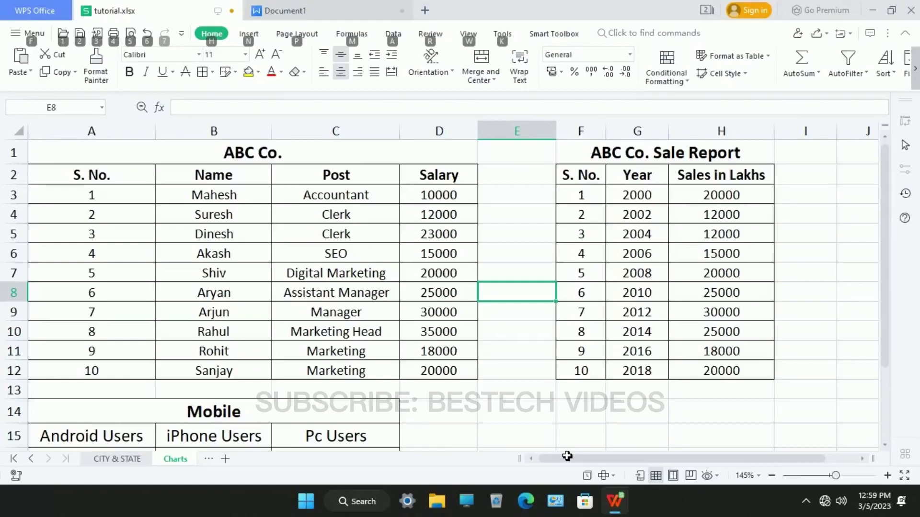
Look over the ABC Co. salary table, the ABC Co. Sale Report and the Mobile users table on the Charts sheet.
left_click(537, 378)
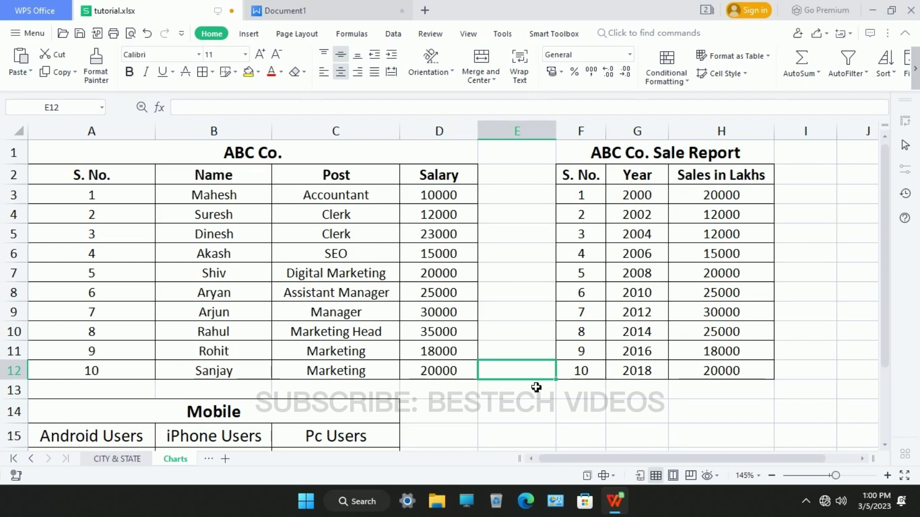
left_click(353, 319)
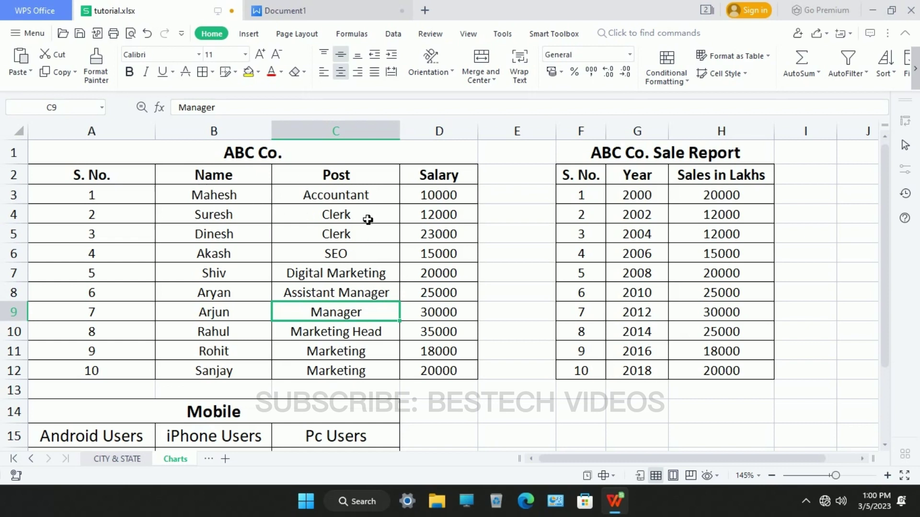
left_click(691, 198)
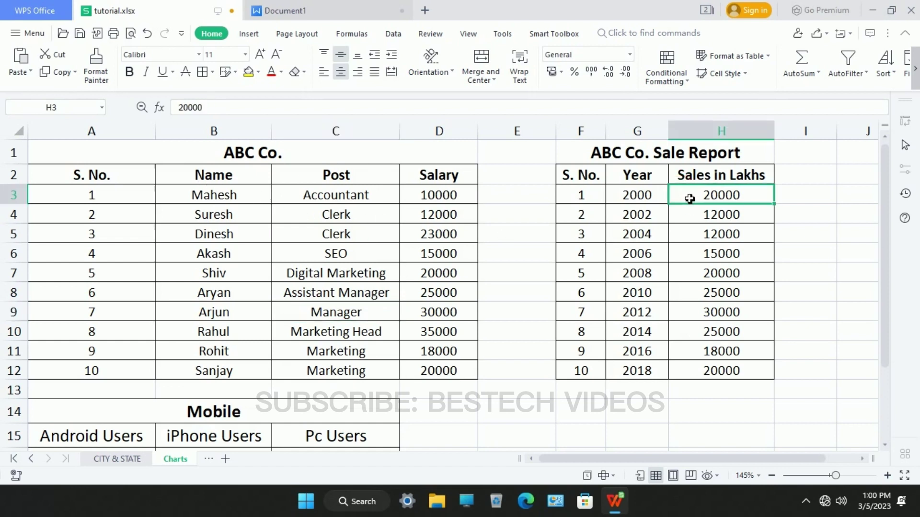
left_click(706, 163)
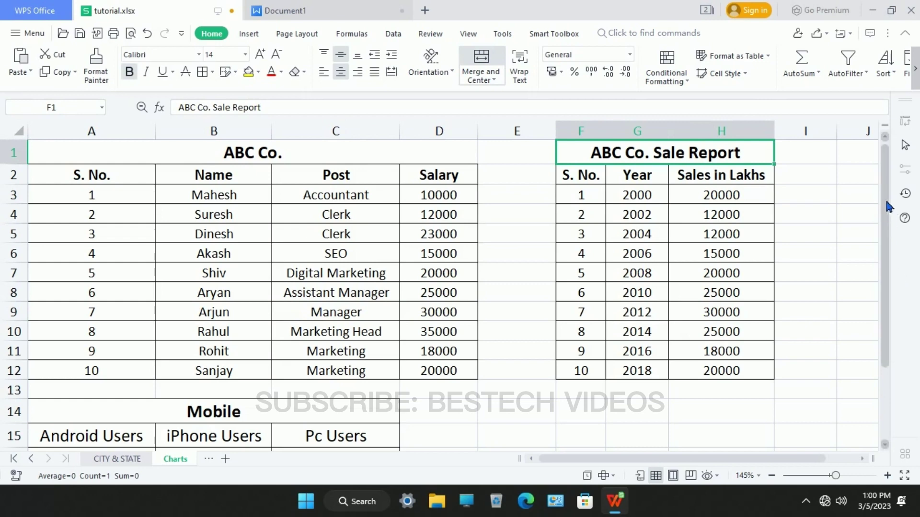
scroll(888, 206, "down", 2)
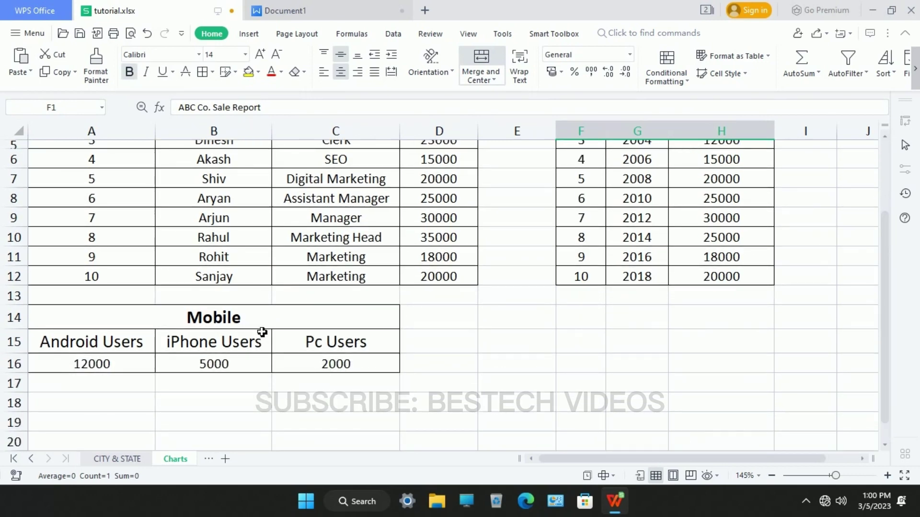
left_click_drag(262, 332, 267, 375)
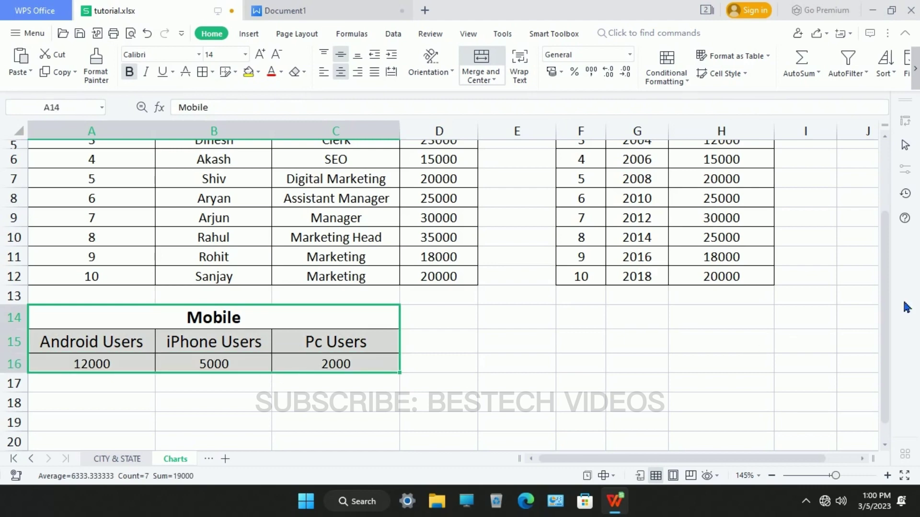
scroll(890, 208, "up", 2)
left_click(838, 182)
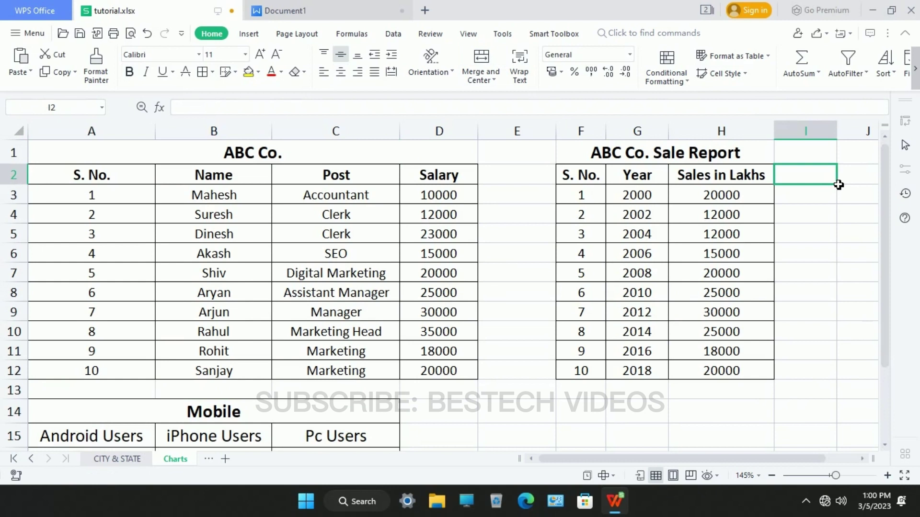
Select the Name, Post and Salary data in B2:D12 and open the chart type selection for it.
left_click(250, 35)
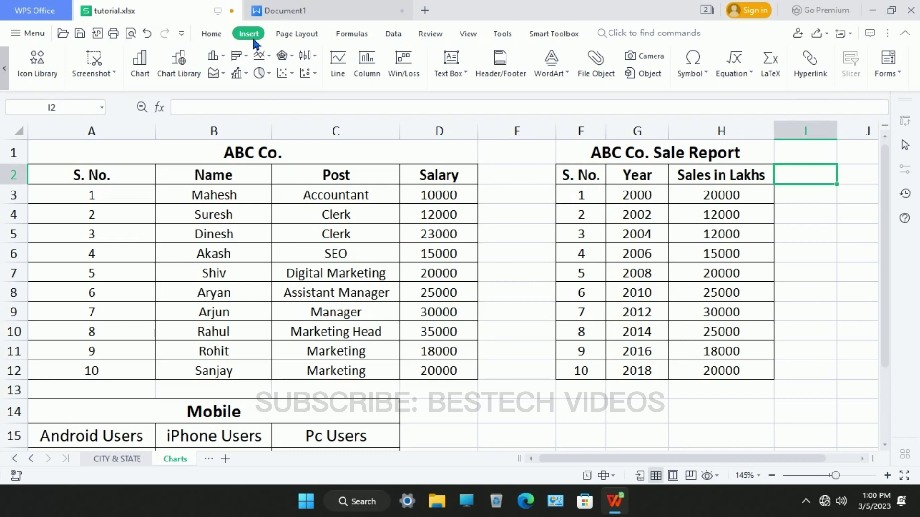
left_click_drag(234, 181, 454, 384)
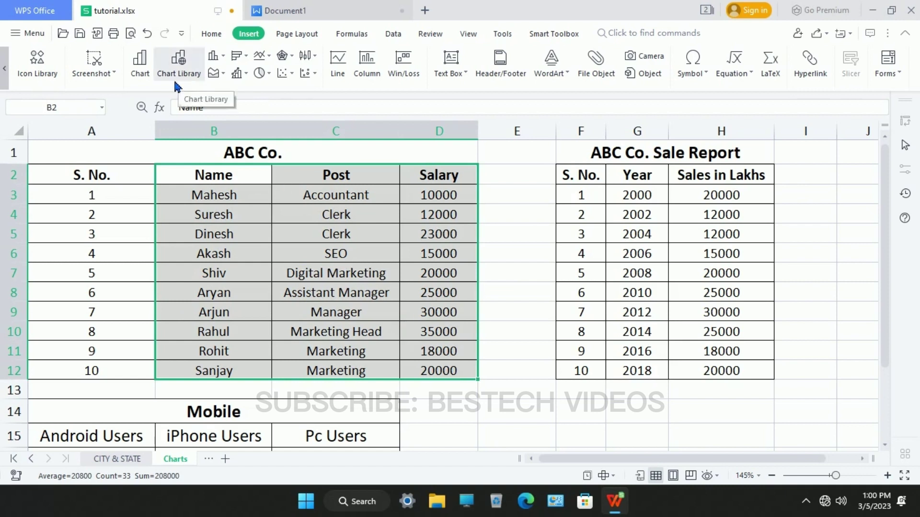
left_click(140, 67)
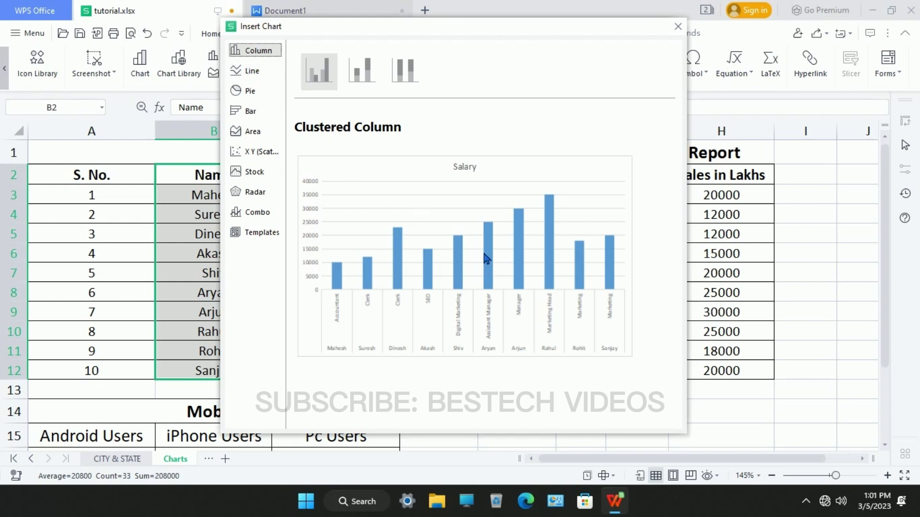
Preview the salary data as Stacked Column, 100% Stacked Column, Clustered Column, Line, Pie and Bar charts.
left_click(373, 78)
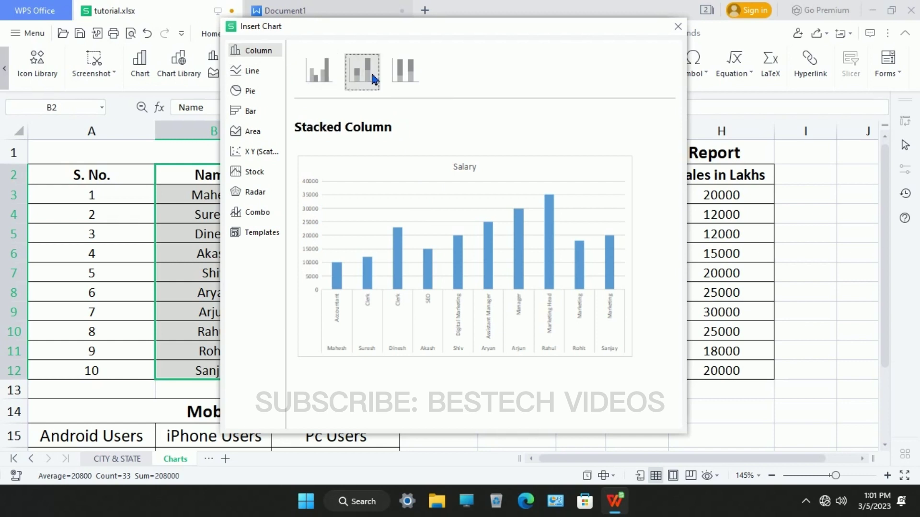
left_click(408, 78)
left_click(321, 78)
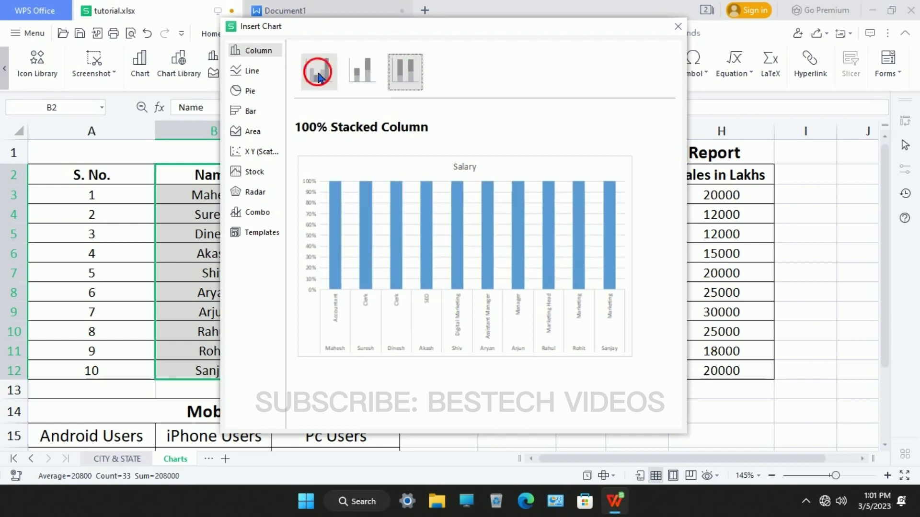
left_click(259, 73)
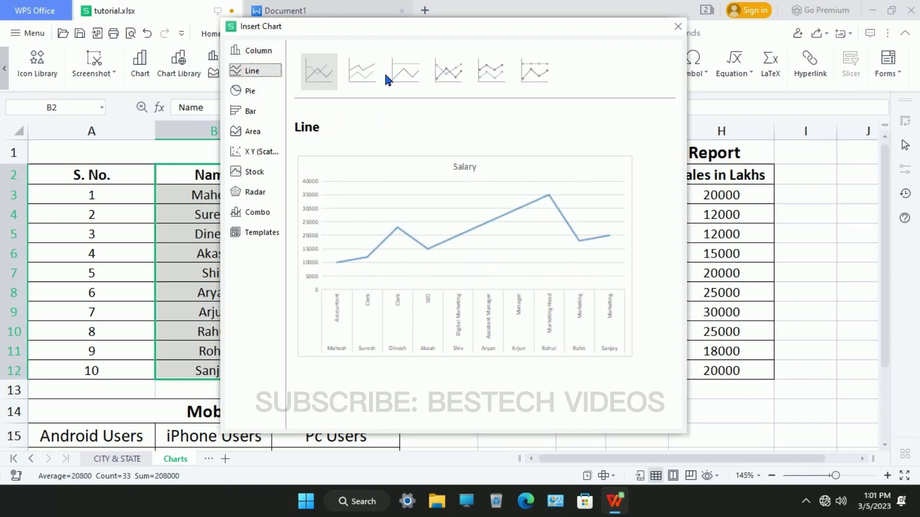
left_click(248, 93)
left_click(257, 116)
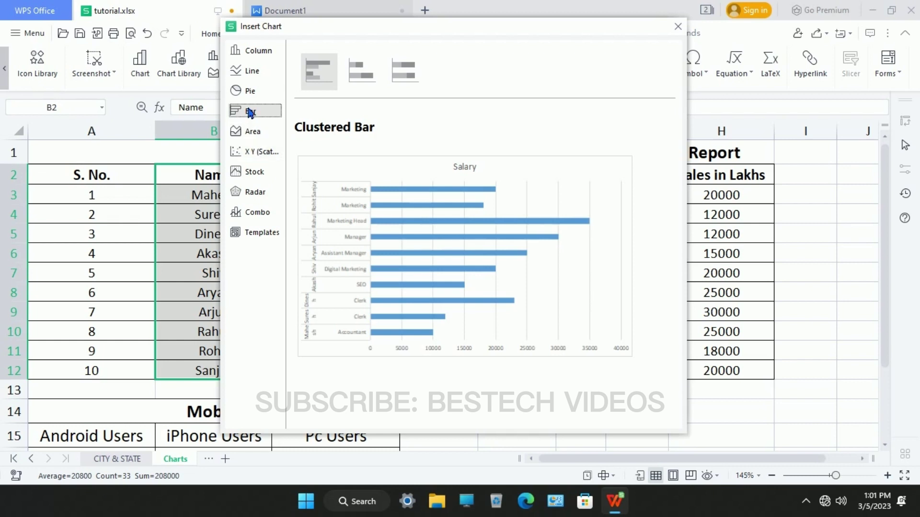
Insert a Clustered Column chart of the salary data and position it over columns B to H.
left_click(259, 53)
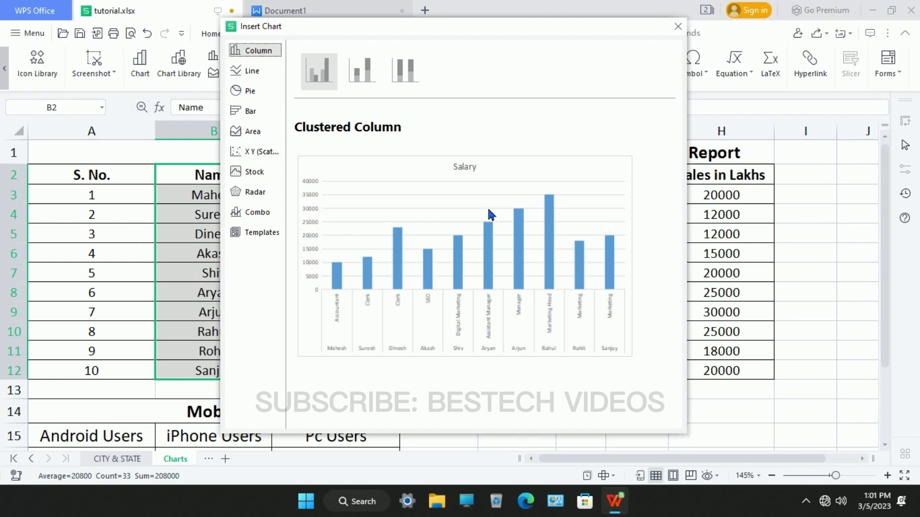
left_click(493, 247)
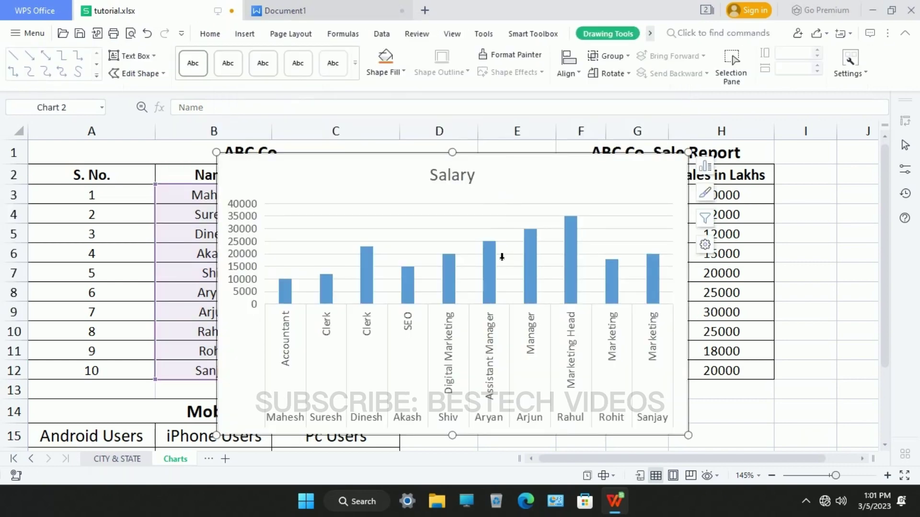
left_click_drag(539, 186, 709, 200)
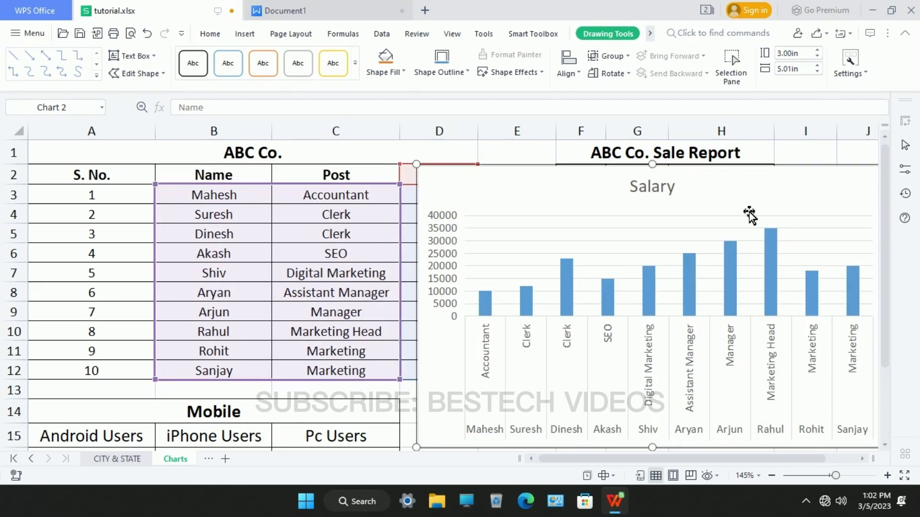
left_click_drag(764, 190, 575, 186)
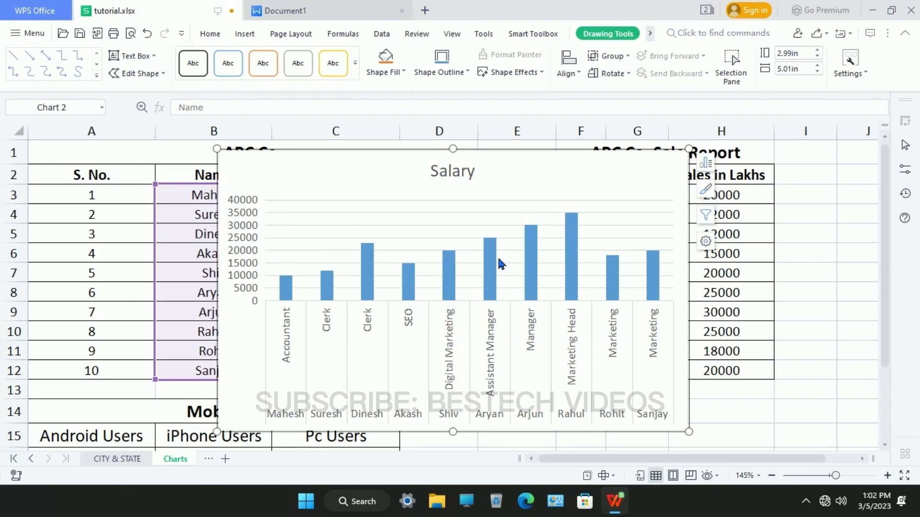
Try toggling the salary chart's axes, axis titles and data labels, restoring each, and add a data table to the chart.
mouse_move(618, 267)
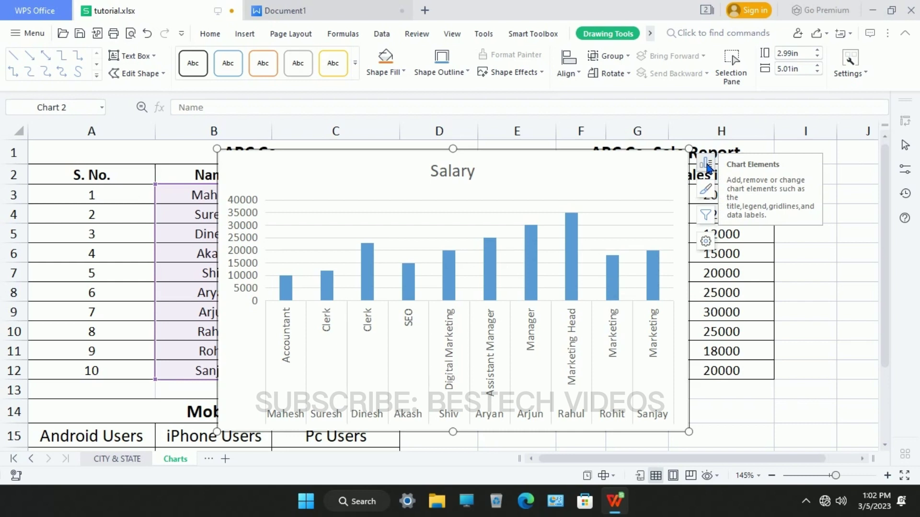
left_click(707, 165)
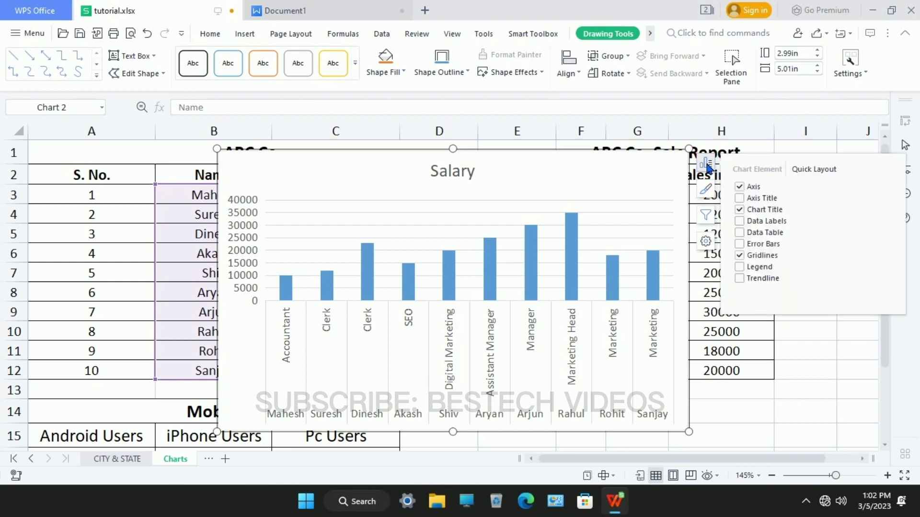
left_click(739, 188)
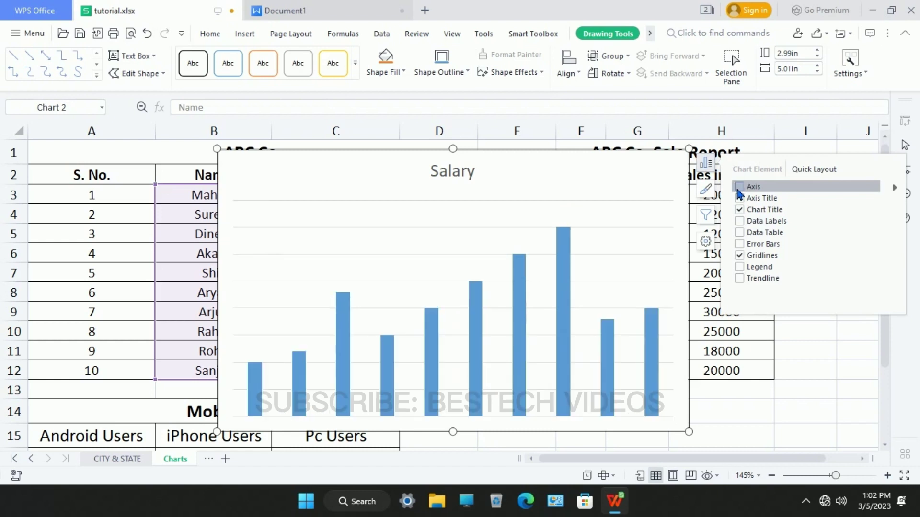
left_click(739, 187)
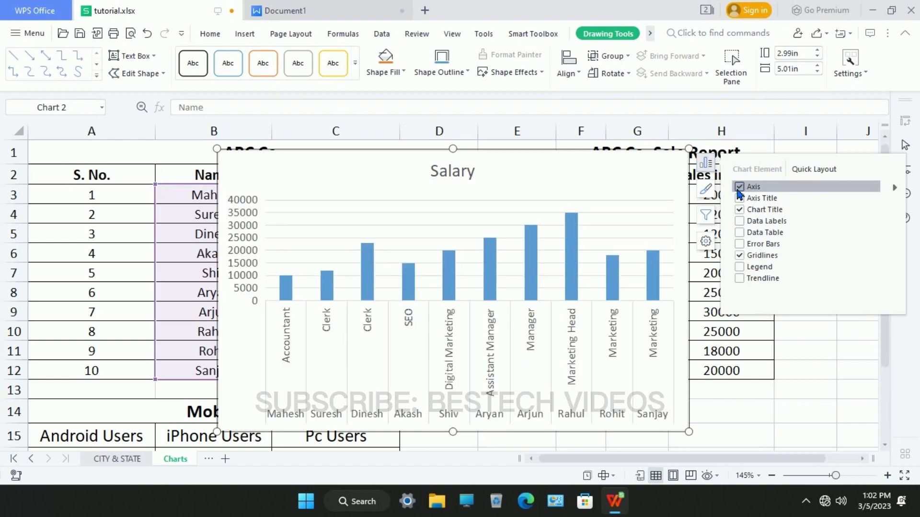
left_click(740, 198)
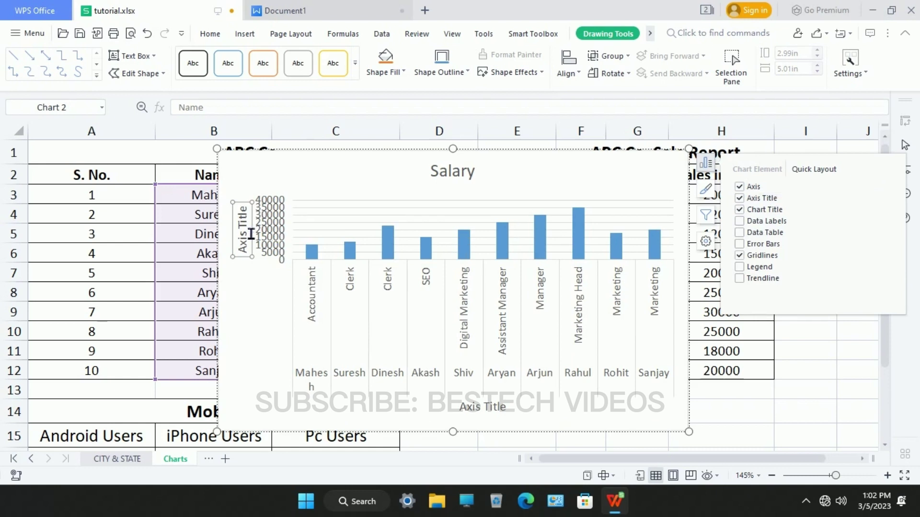
left_click(741, 200)
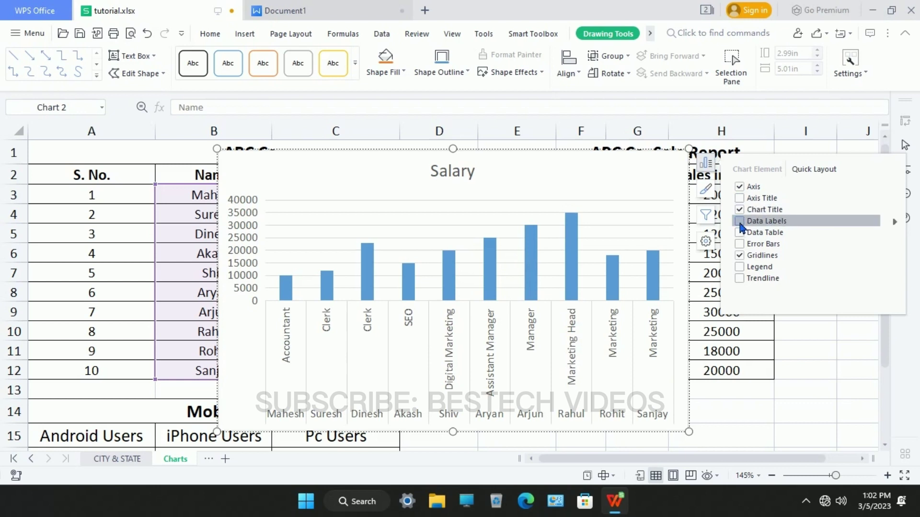
left_click(740, 222)
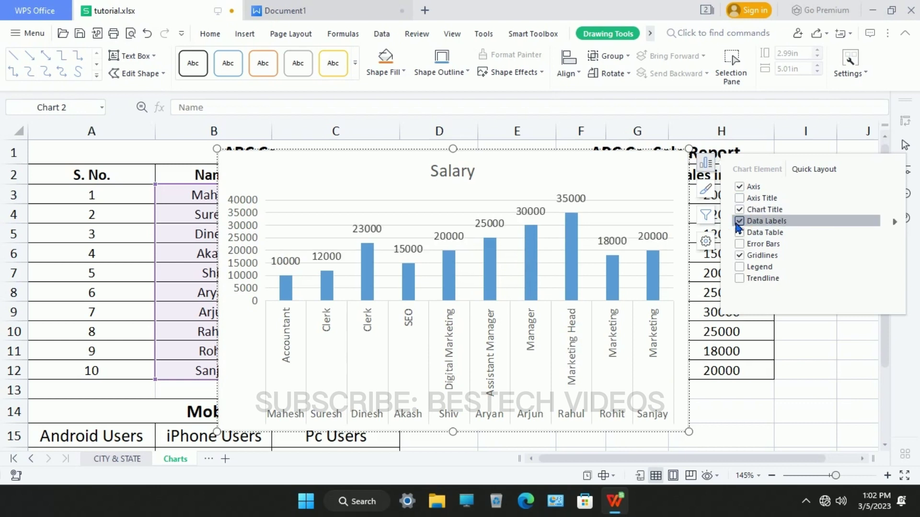
left_click(739, 222)
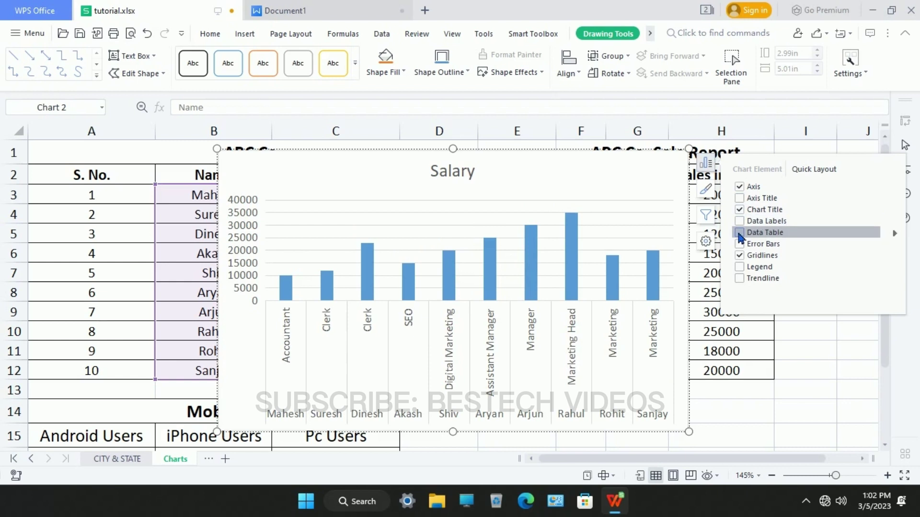
left_click(739, 233)
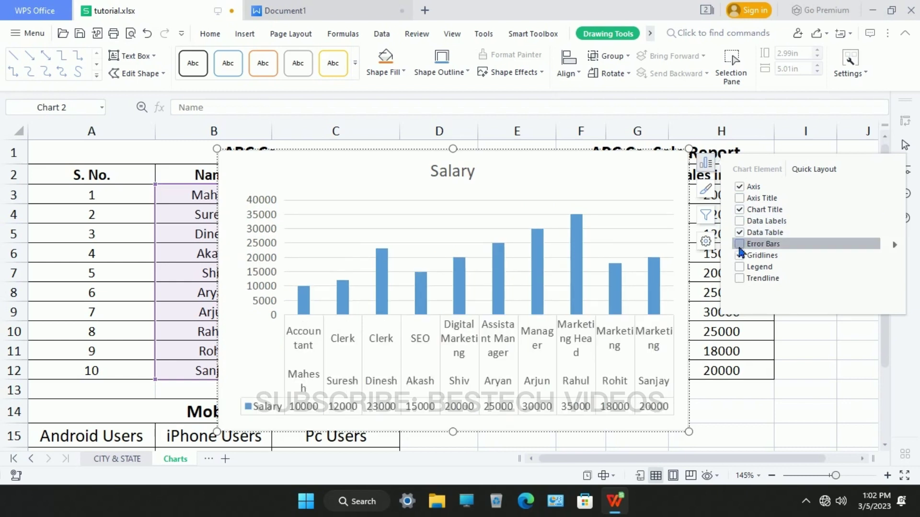
Try toggling the salary chart's error bars, gridlines, legend and trendline, restoring each element.
left_click(741, 245)
left_click(741, 245)
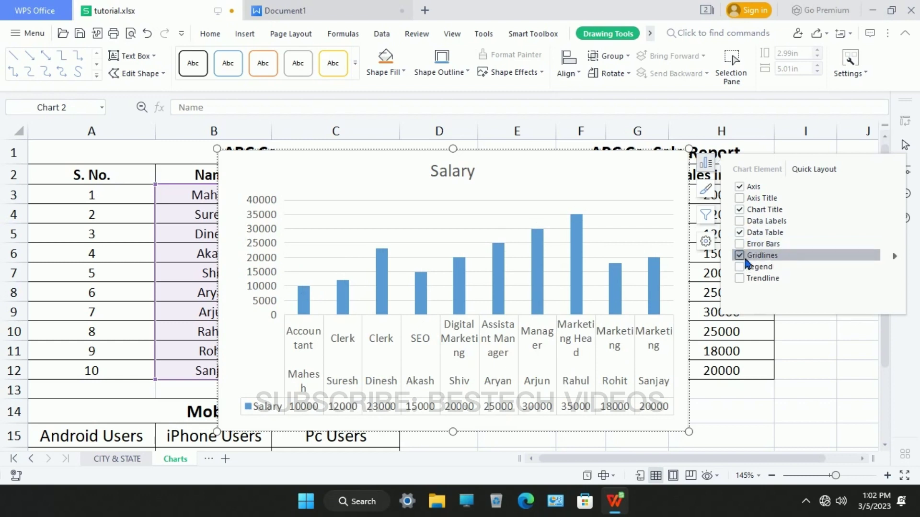
left_click(740, 255)
left_click(740, 255)
left_click(740, 267)
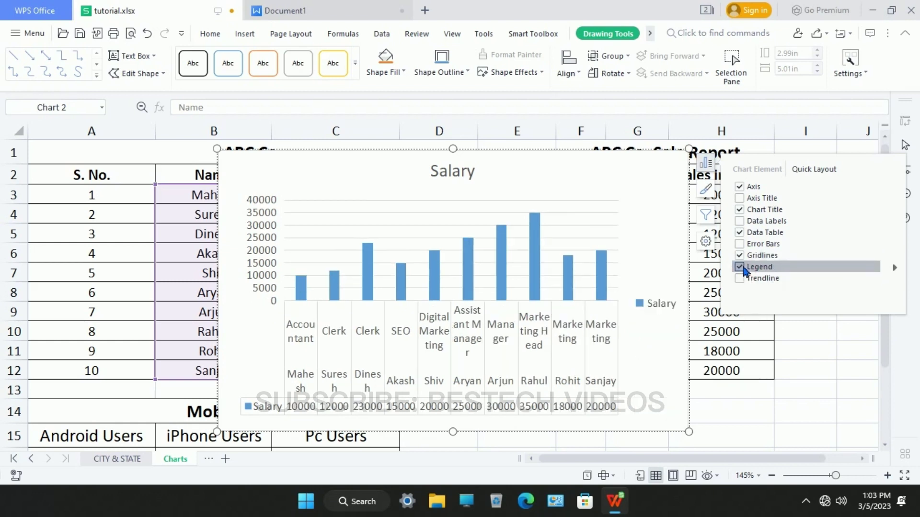
left_click(740, 268)
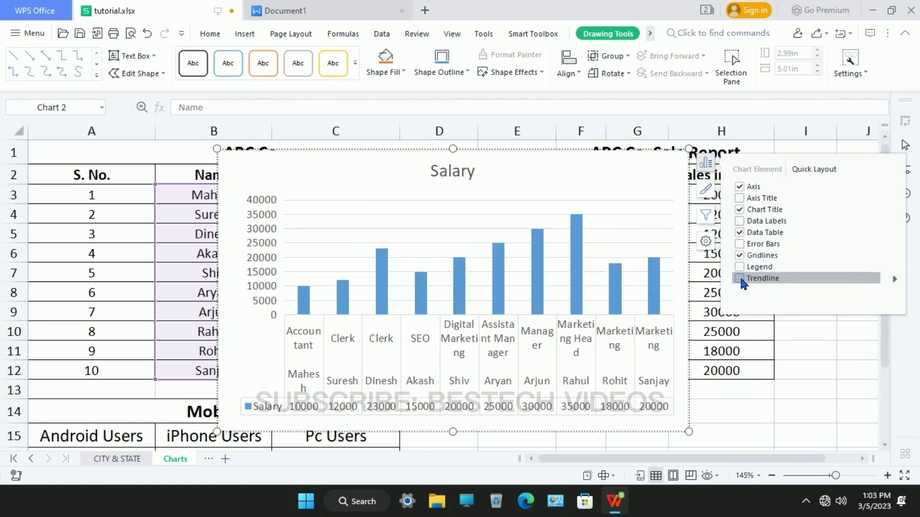
left_click(741, 279)
left_click(741, 280)
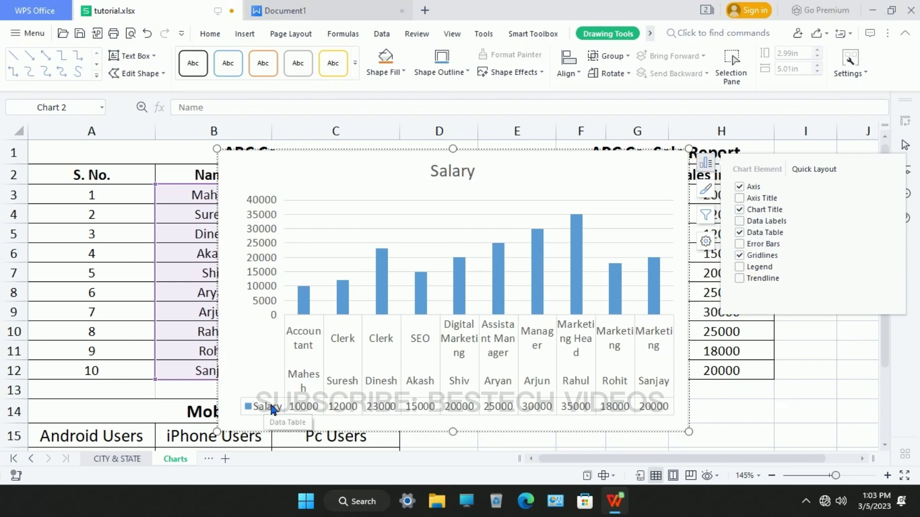
Apply the dark built-in chart style Style9 to the salary chart.
left_click(707, 191)
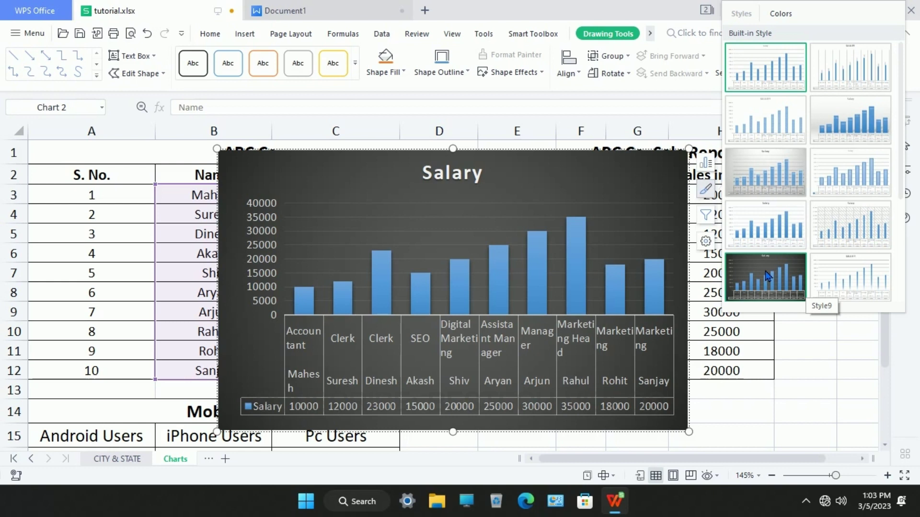
left_click(767, 277)
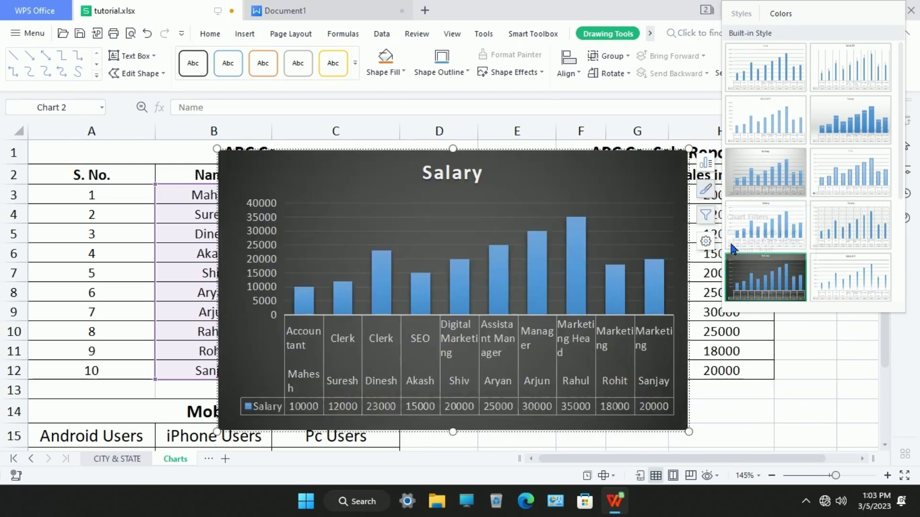
Look over the salary chart's filter options and its fill and line formatting settings, closing them without changes.
left_click(710, 217)
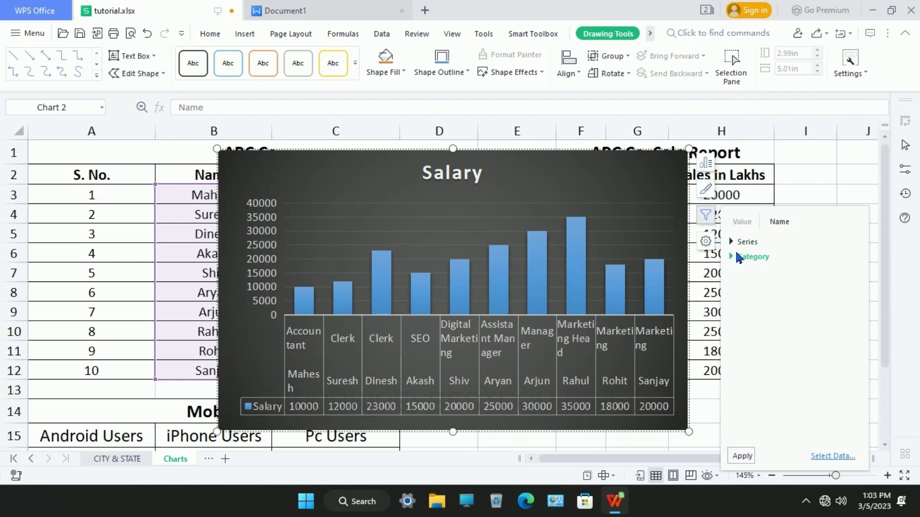
left_click(707, 242)
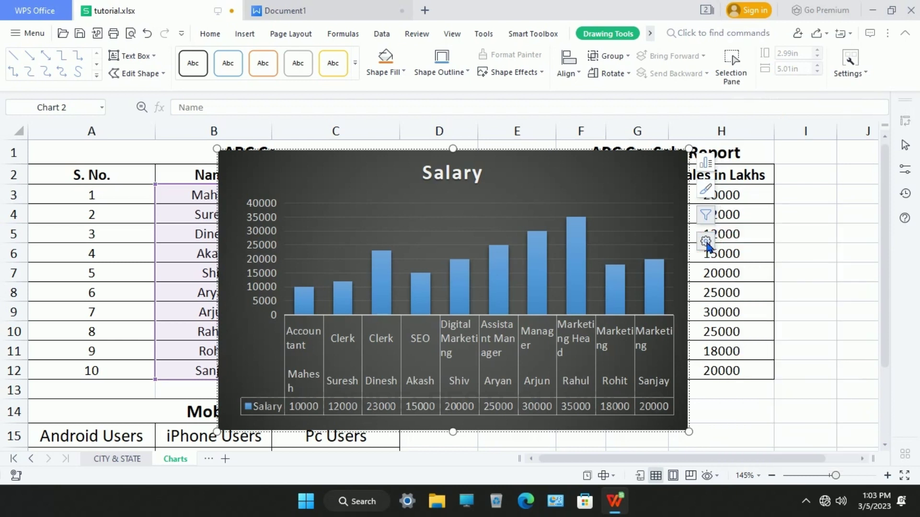
left_click(707, 242)
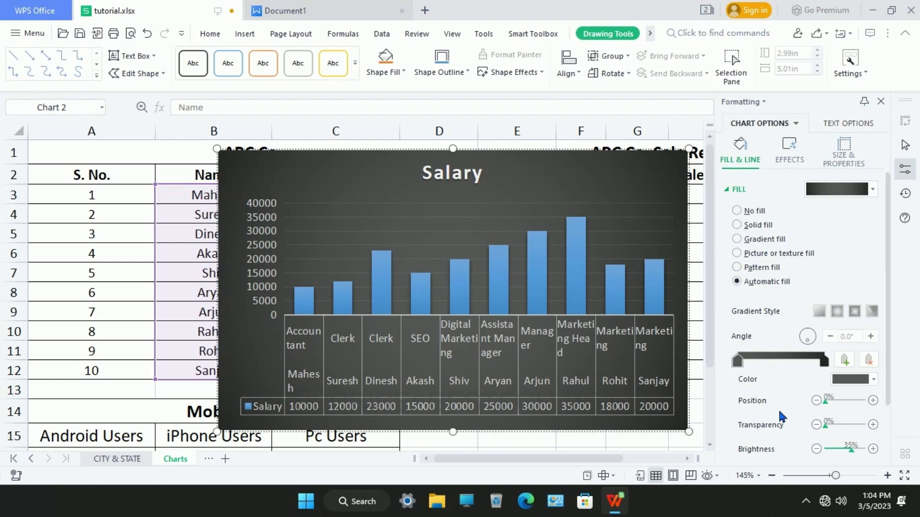
left_click(883, 102)
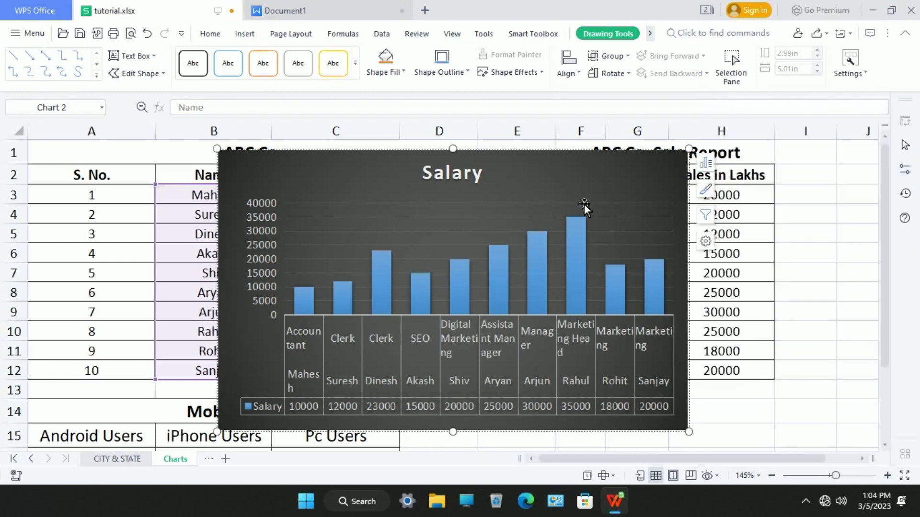
Move the salary chart over columns C to H, and delete it from the sheet.
left_click_drag(567, 206, 611, 219)
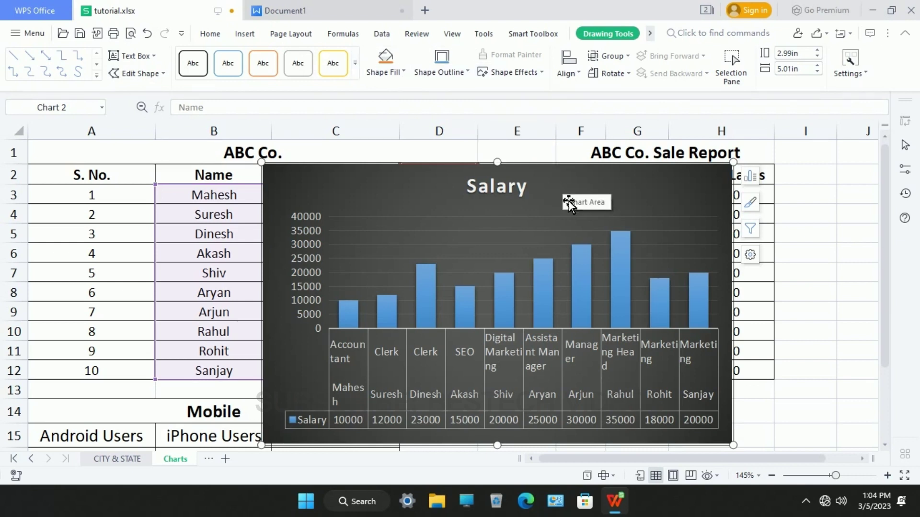
left_click_drag(591, 198, 651, 185)
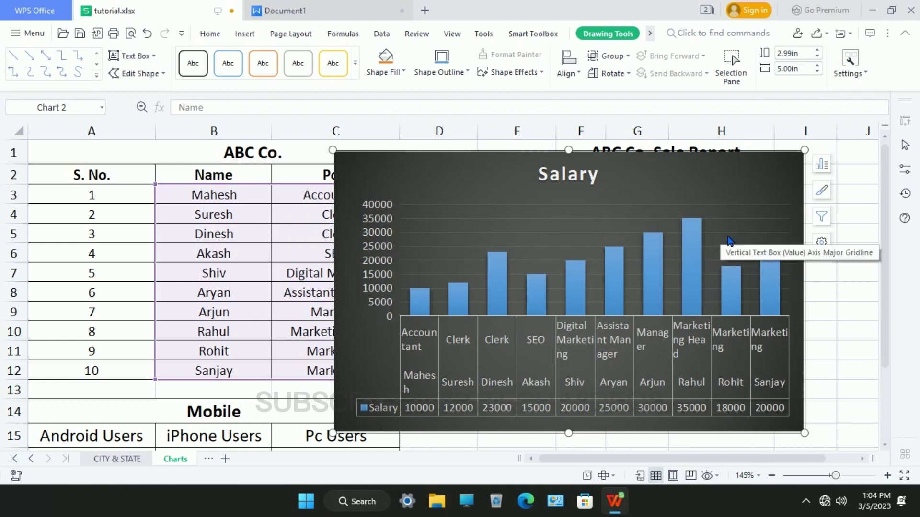
left_click(577, 217)
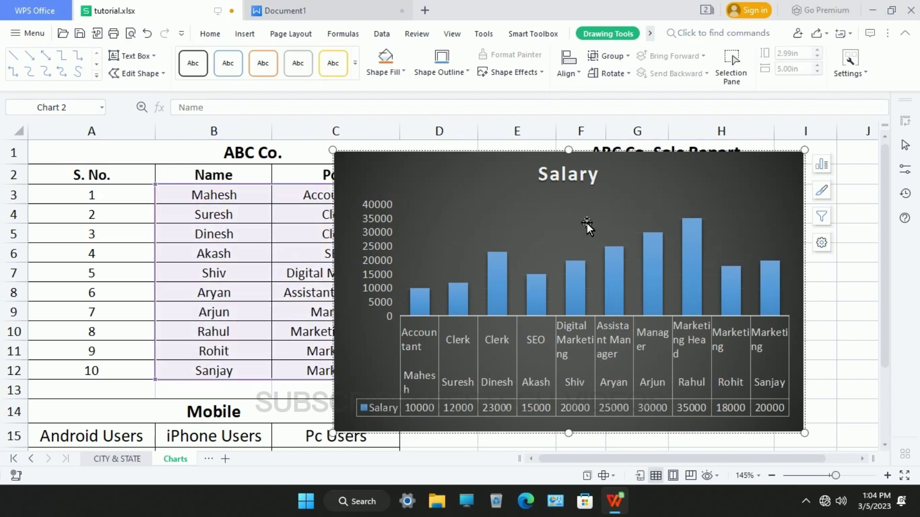
left_click(587, 223)
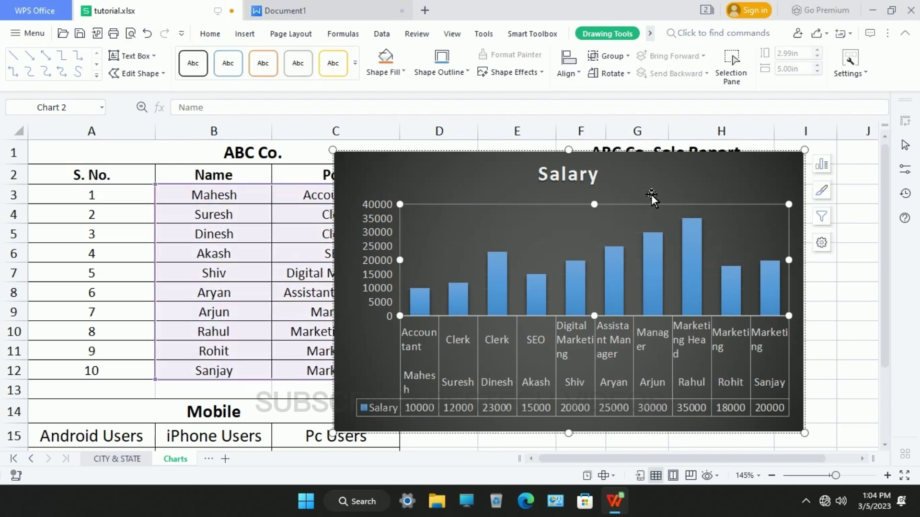
key("Delete")
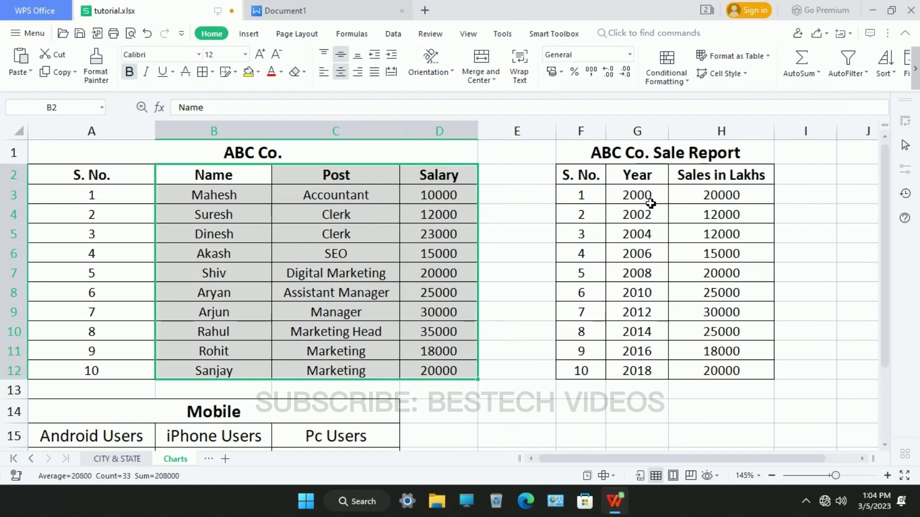
Insert a basic Line chart from the Year and Sales in Lakhs data in G2:H12.
left_click_drag(642, 176, 732, 384)
left_click(250, 34)
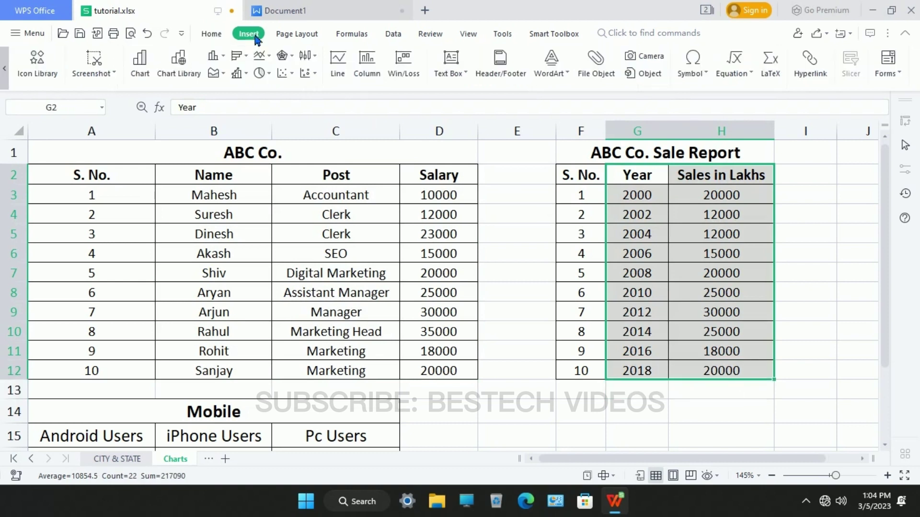
left_click(140, 62)
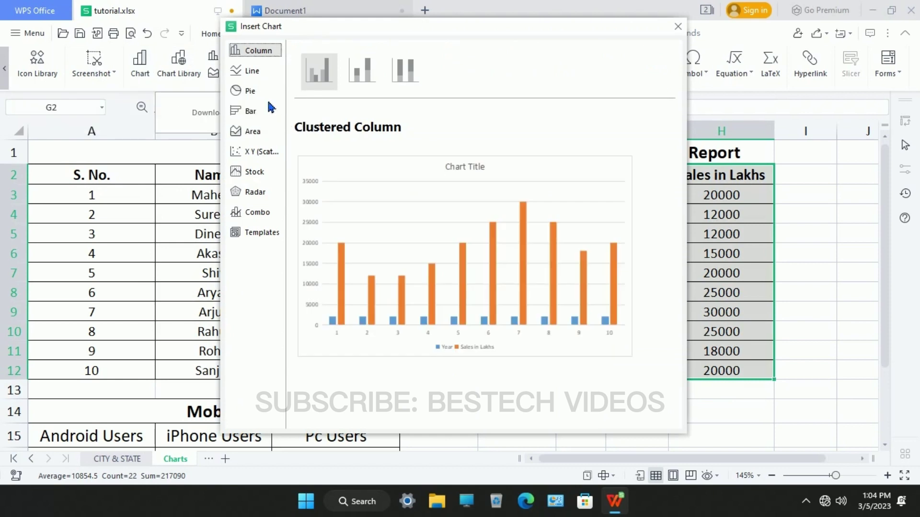
left_click(254, 72)
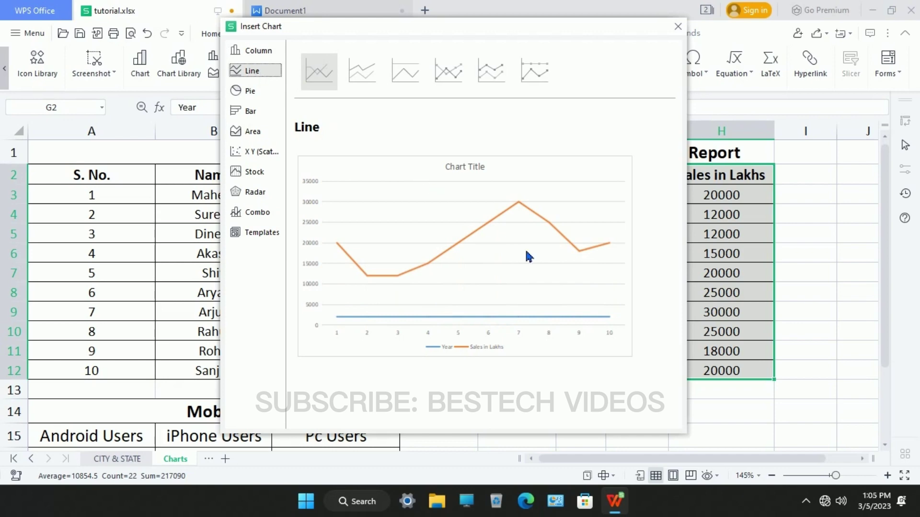
left_click(511, 236)
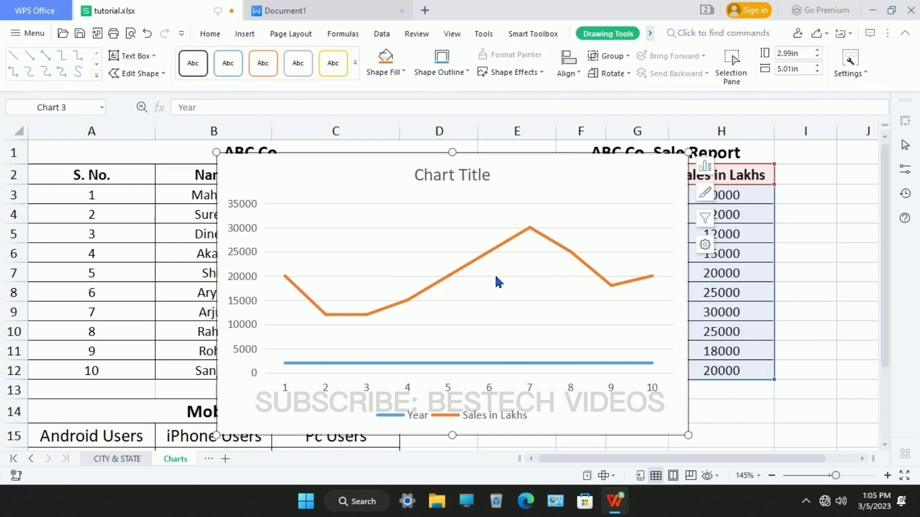
Add data labels and a data table to the sales line chart, and move it over columns B to F beside its source data.
left_click(711, 171)
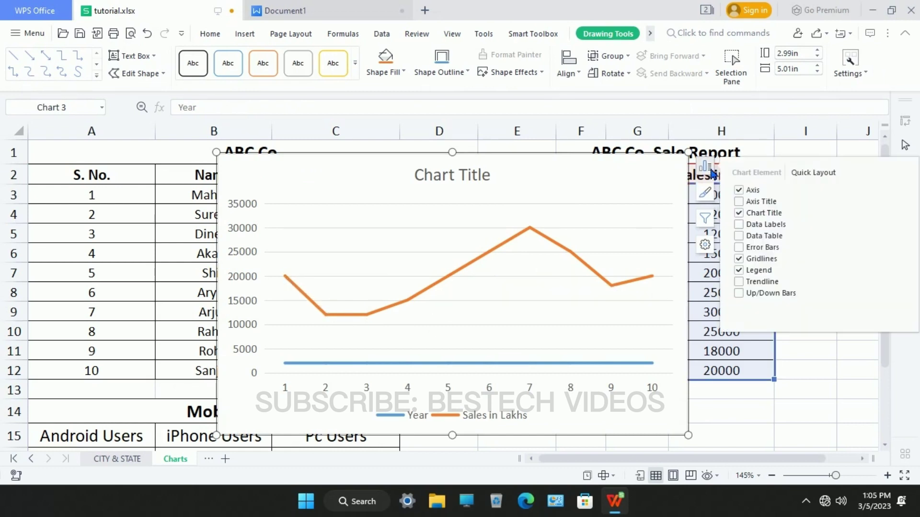
left_click(738, 225)
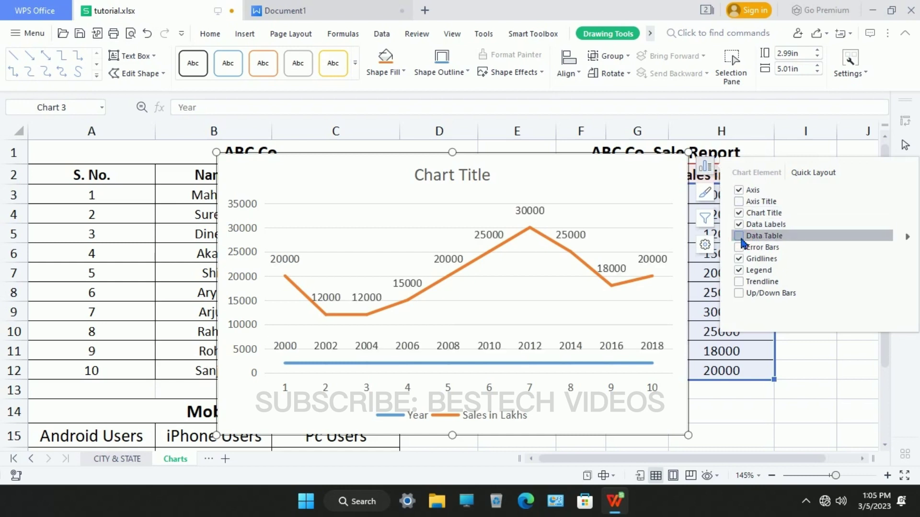
left_click(741, 239)
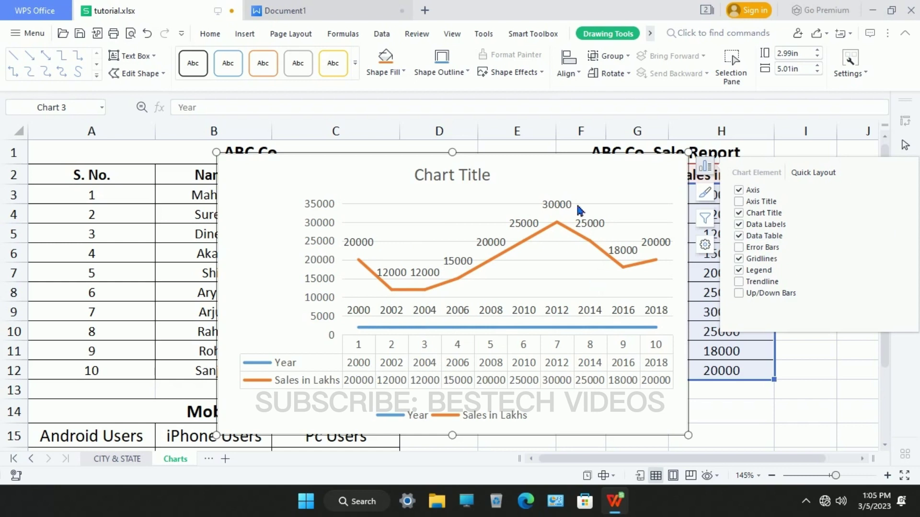
left_click_drag(631, 191, 493, 179)
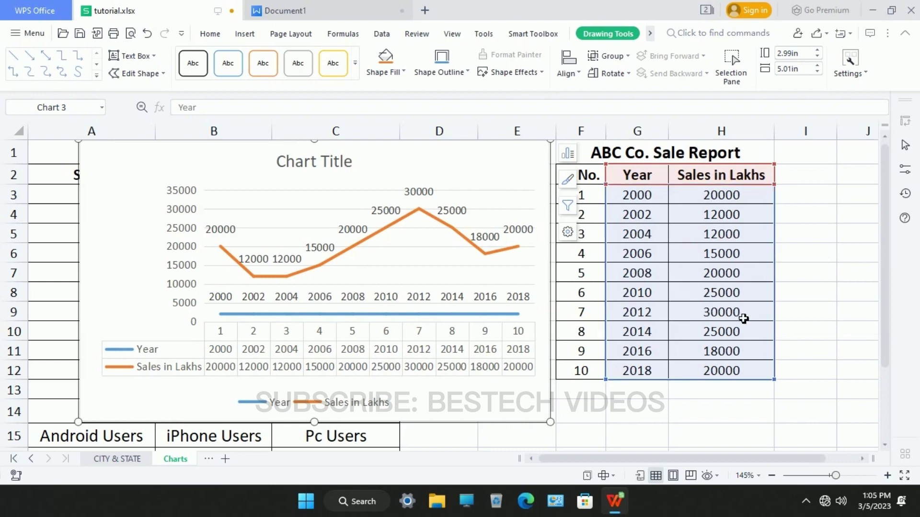
left_click_drag(479, 164, 534, 166)
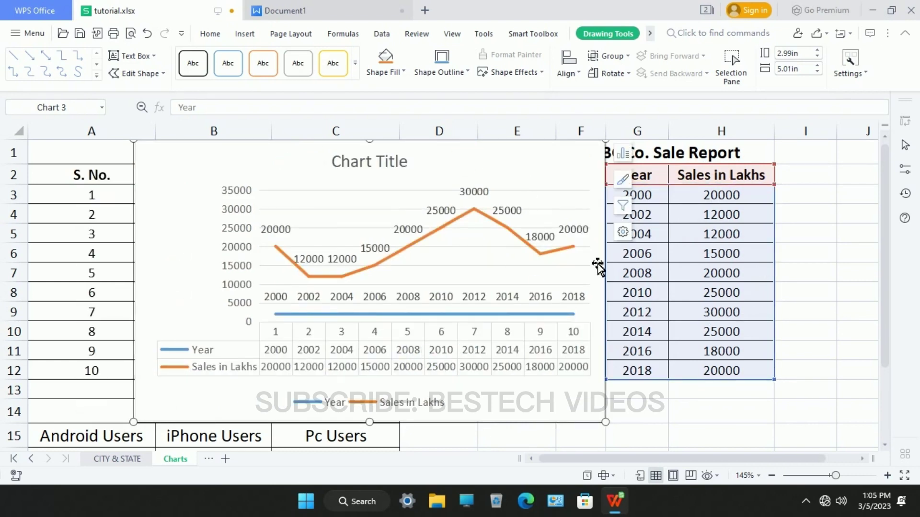
Try the trendline and up/down bars options on the sales line chart, leaving both off.
left_click(625, 154)
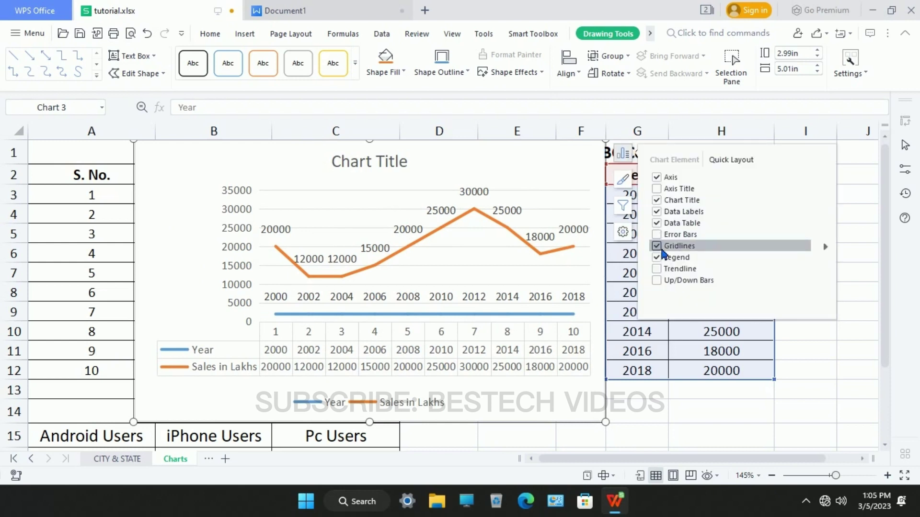
left_click(661, 267)
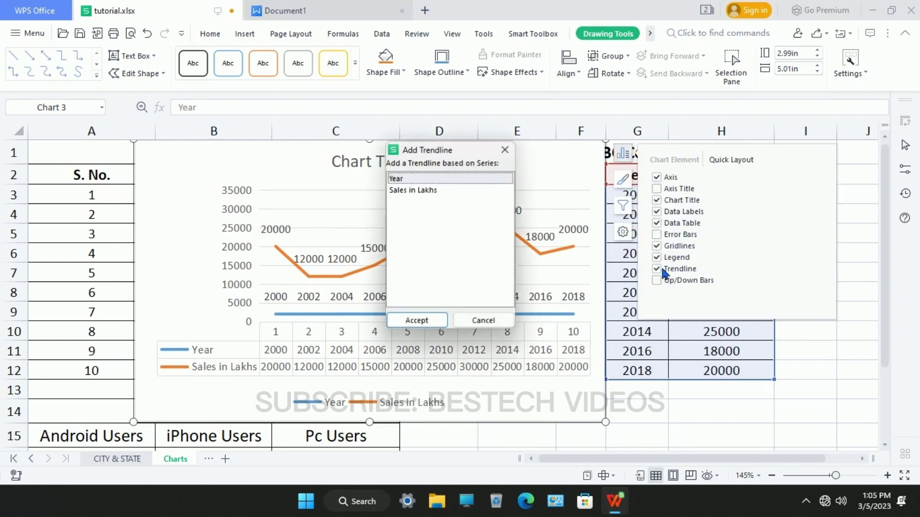
left_click(484, 320)
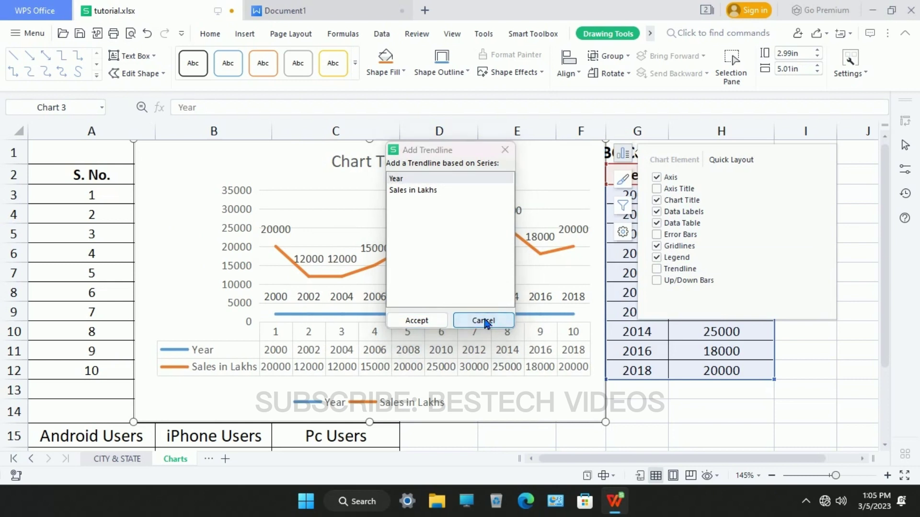
left_click(656, 281)
left_click(658, 282)
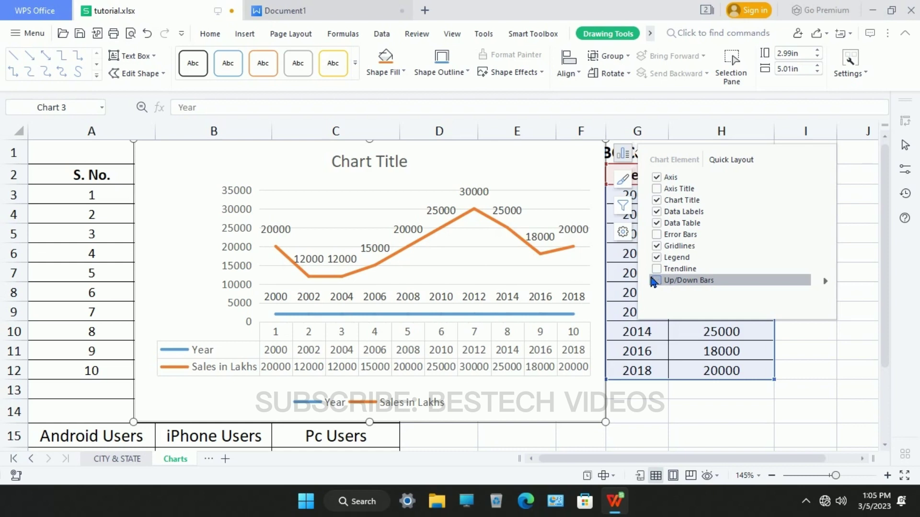
left_click(555, 242)
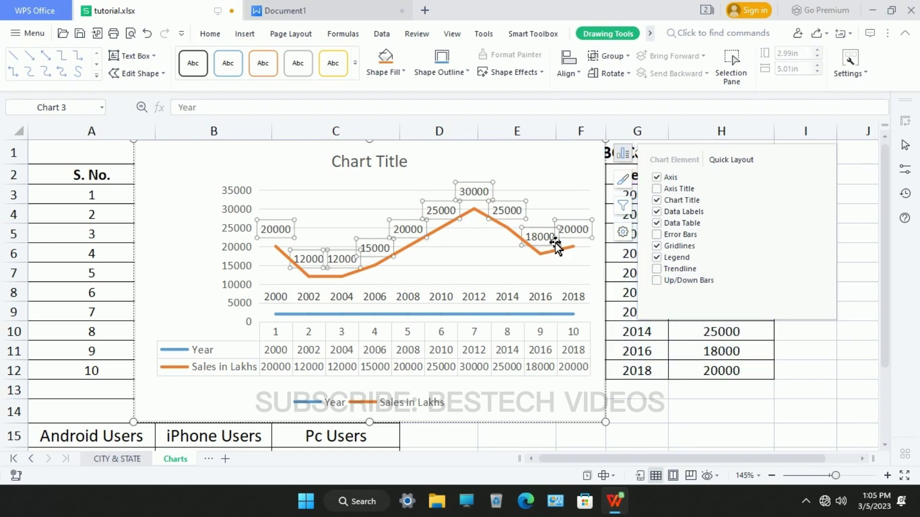
Replace the line chart's placeholder title with "Sale".
left_click(402, 167)
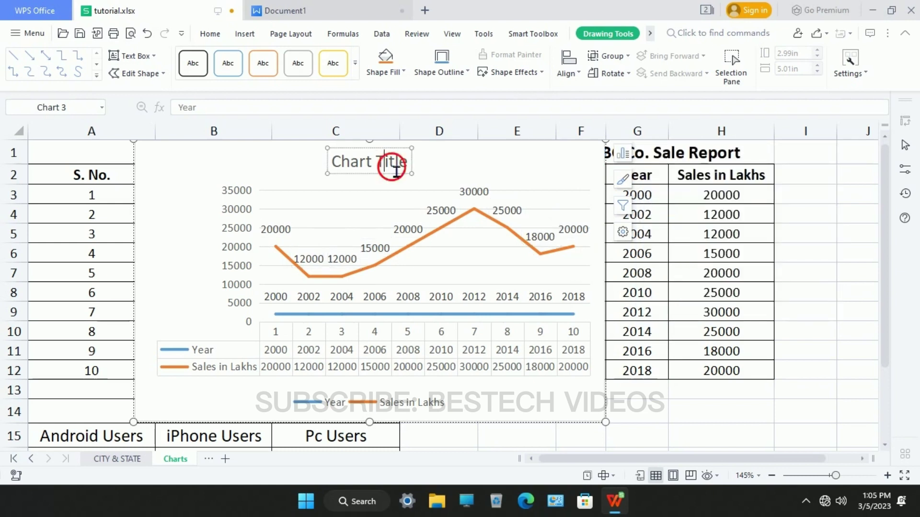
double_click(396, 168)
left_click(384, 167)
left_click_drag(331, 170, 411, 174)
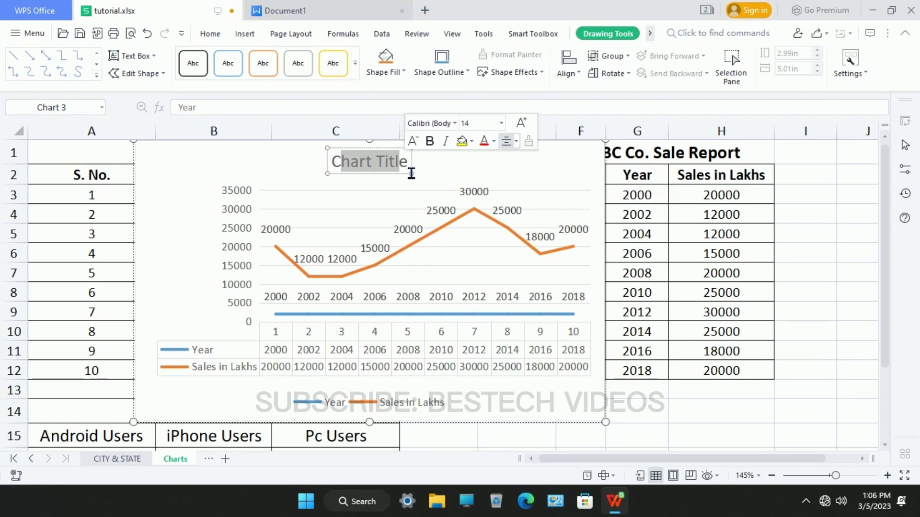
type("C")
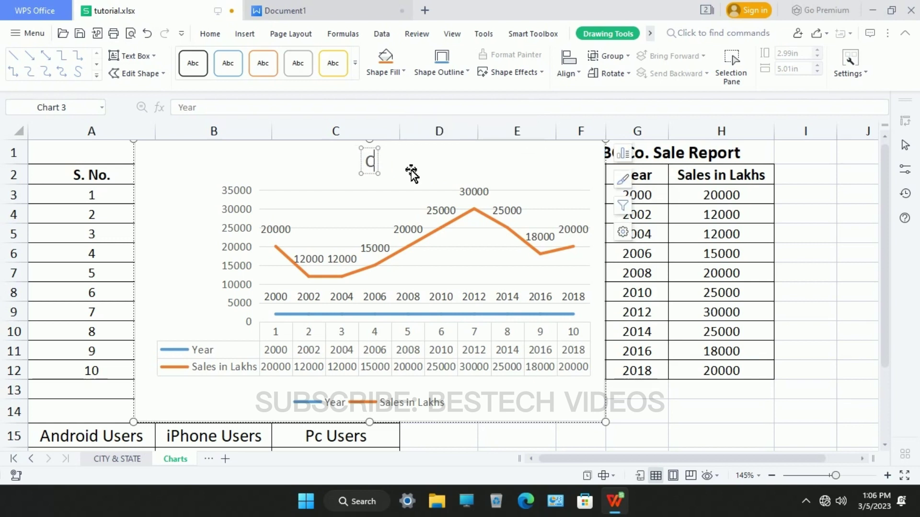
key("BackSpace")
type("Sale")
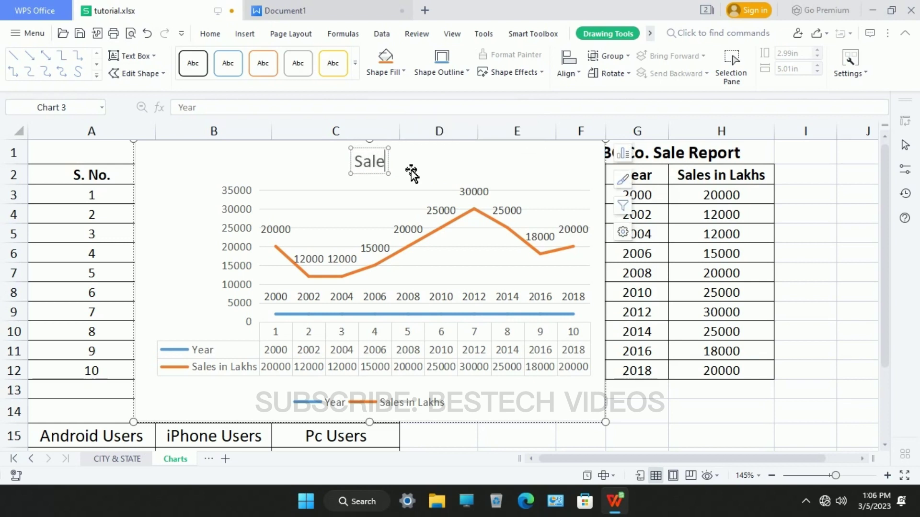
left_click(721, 359)
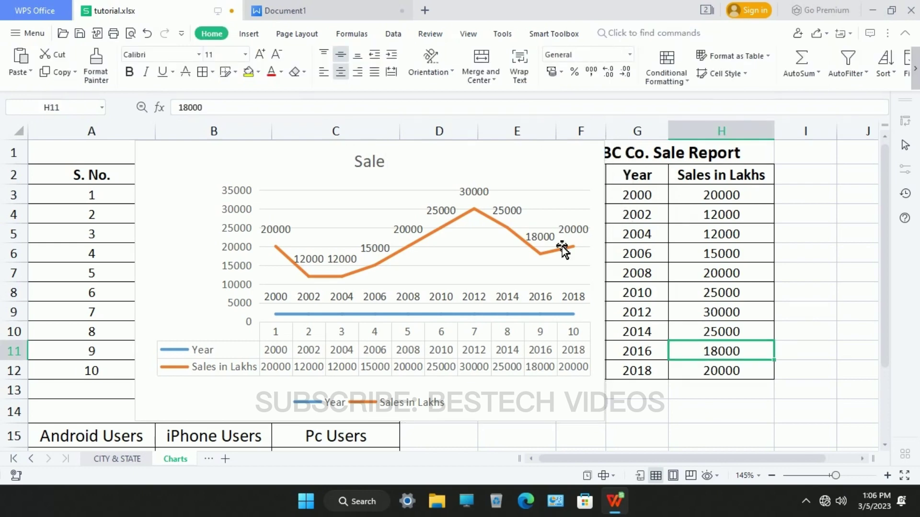
Delete the sales line chart from the sheet.
left_click(563, 203)
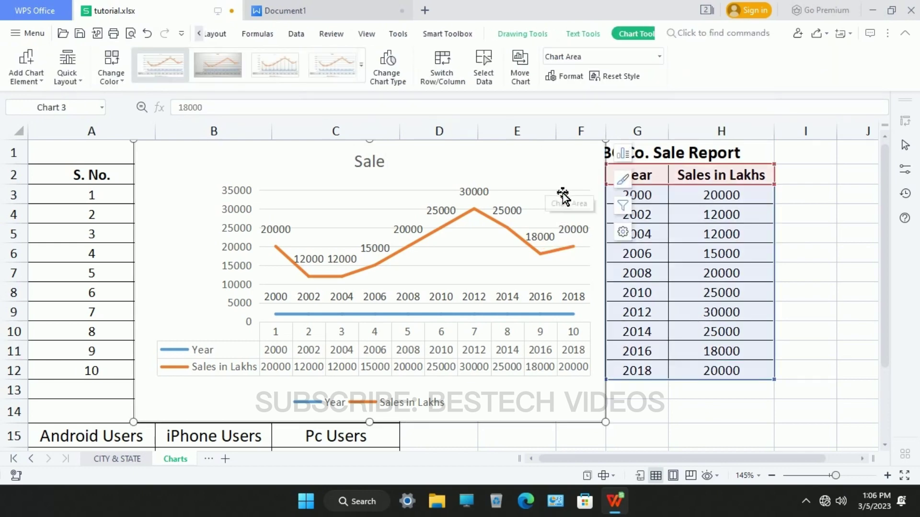
key("Delete")
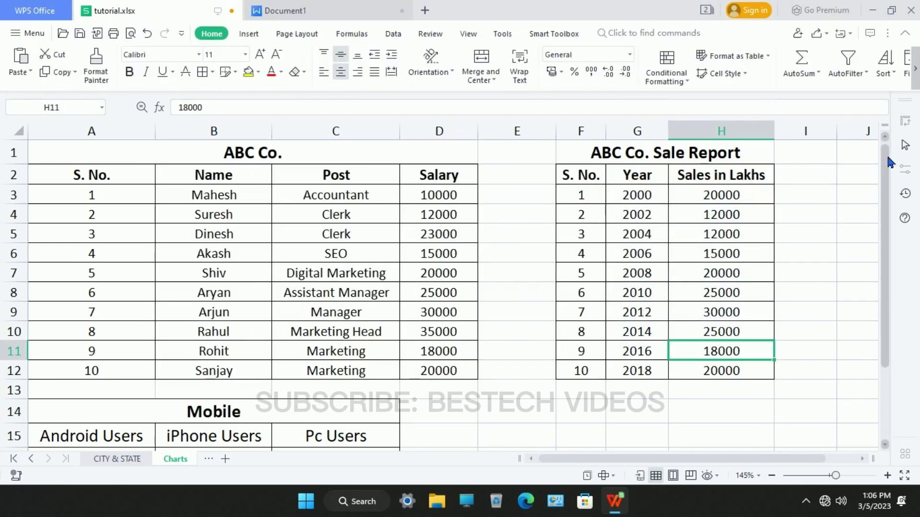
Insert a basic Pie chart from the Mobile table's user categories and counts in A15:C16.
scroll(875, 271, "down", 2)
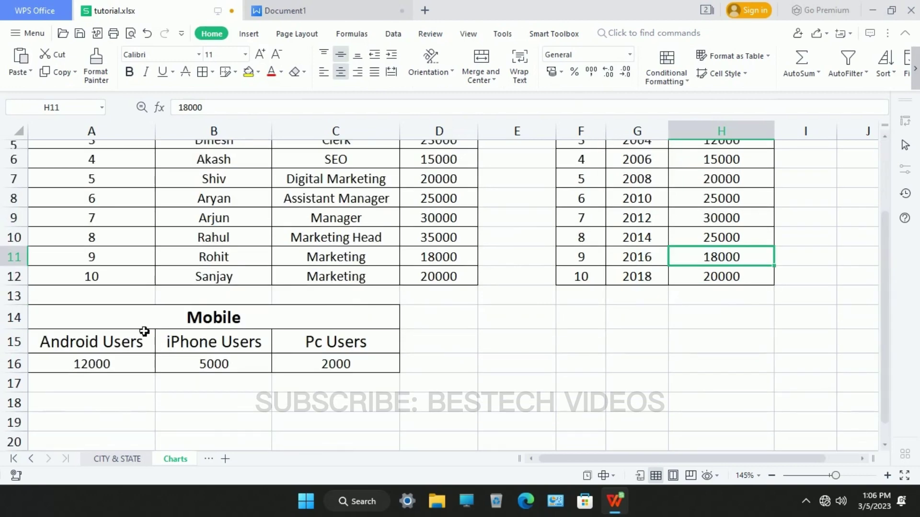
left_click_drag(144, 331, 232, 345)
left_click_drag(115, 343, 346, 370)
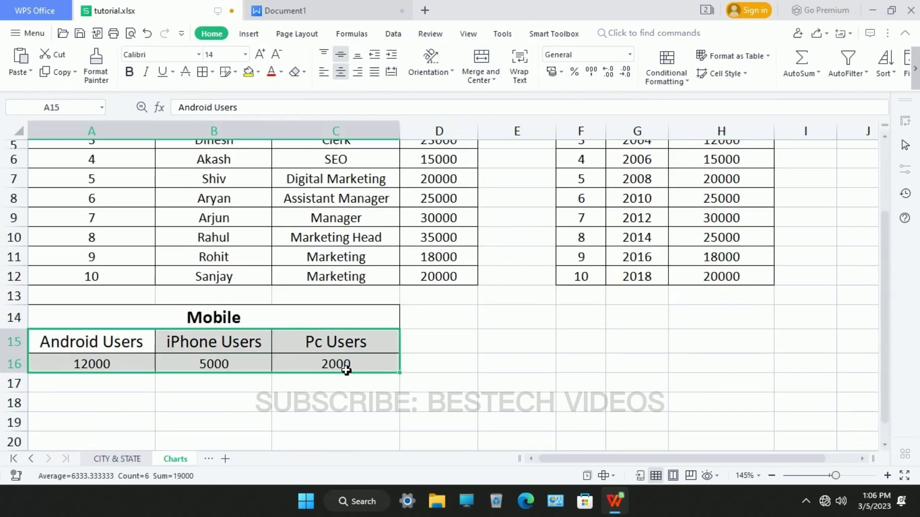
left_click(249, 33)
left_click(135, 65)
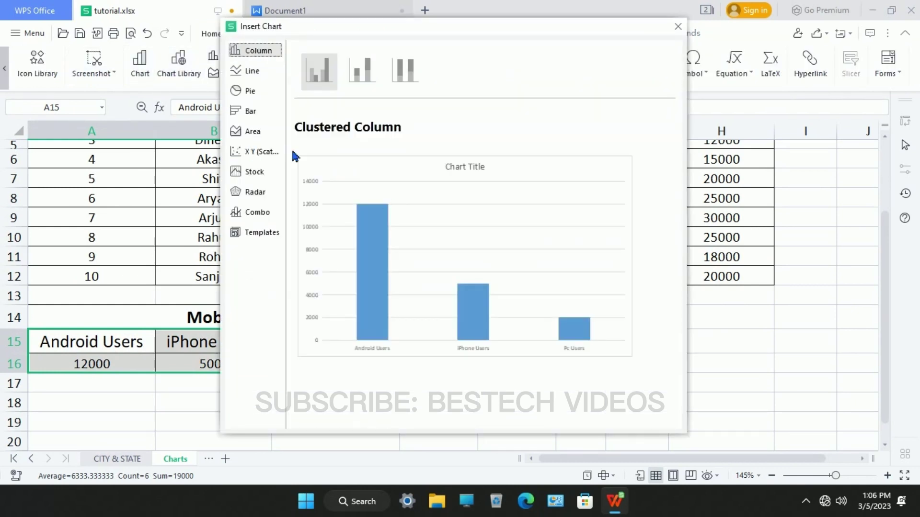
left_click(252, 91)
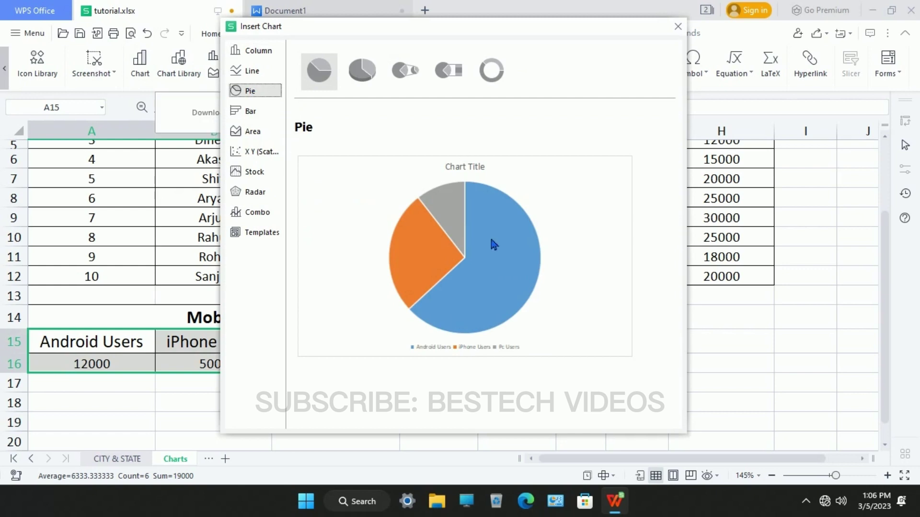
left_click(493, 244)
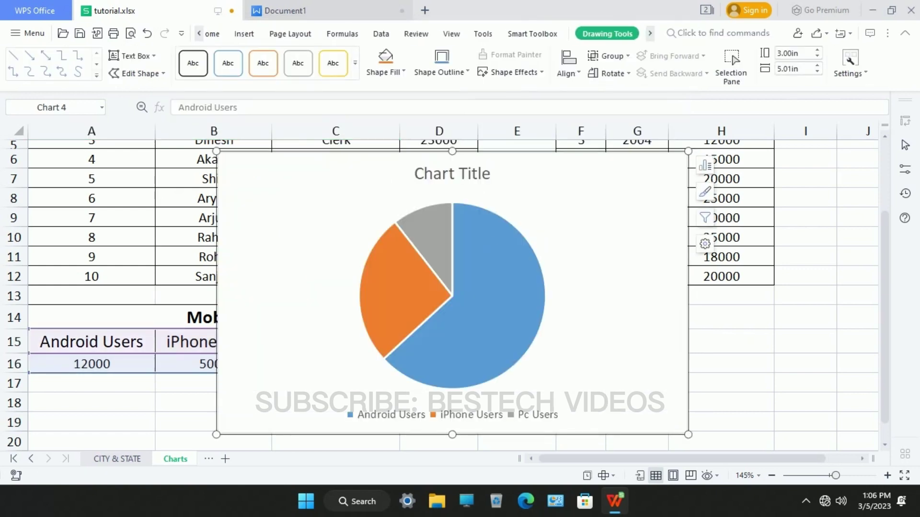
Move the pie chart to the right so the Mobile table's columns A to C are uncovered.
left_click_drag(565, 195, 714, 192)
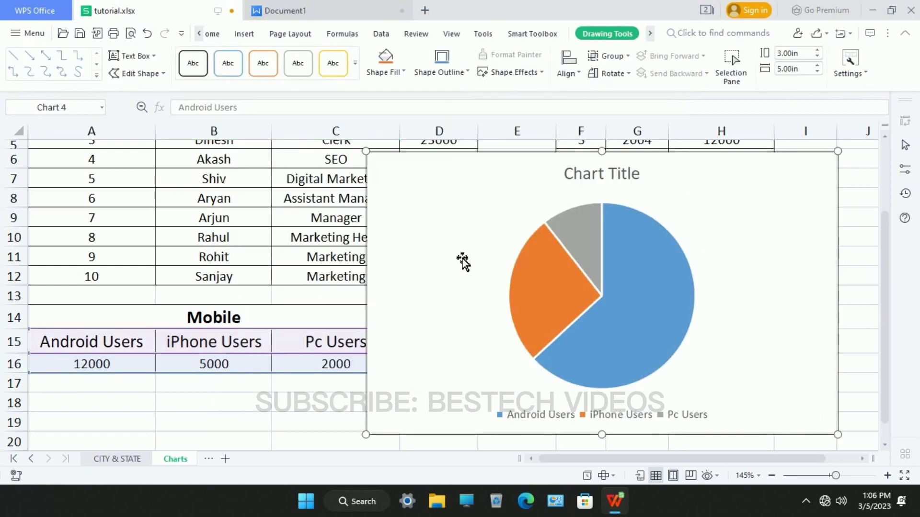
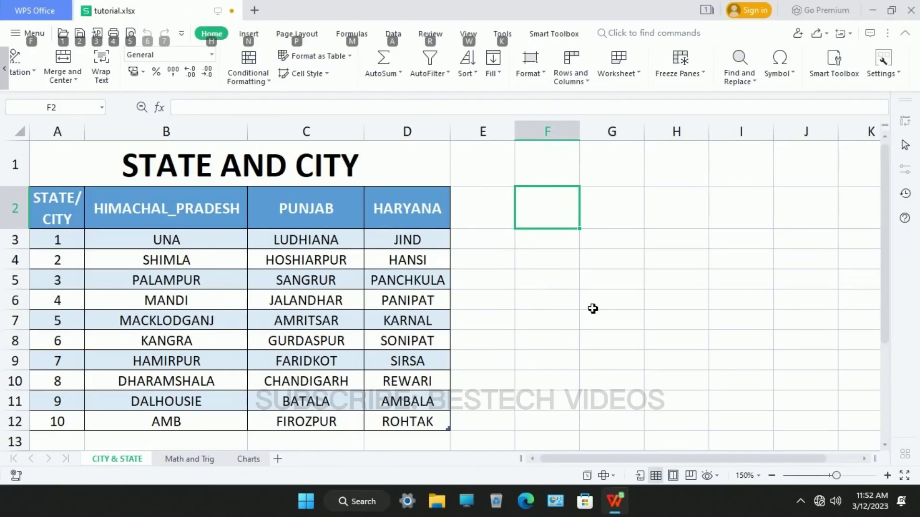
left_click(594, 299)
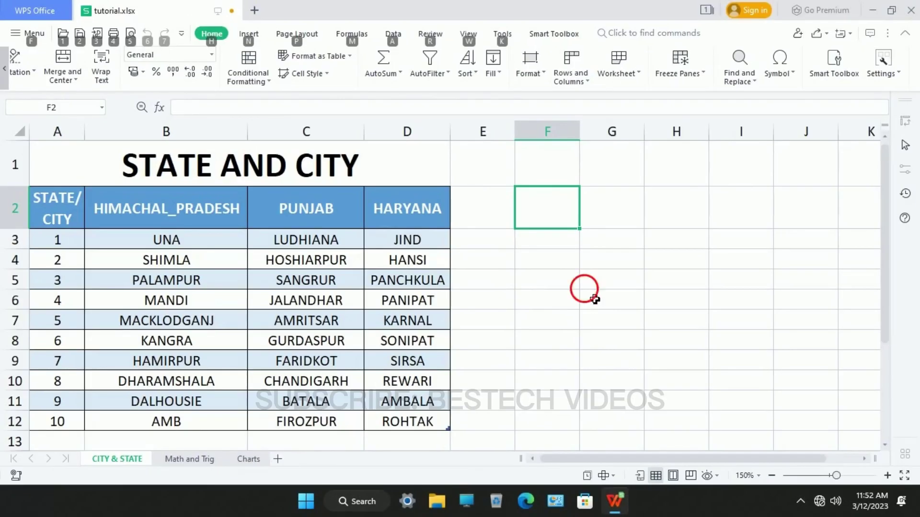
left_click(623, 245)
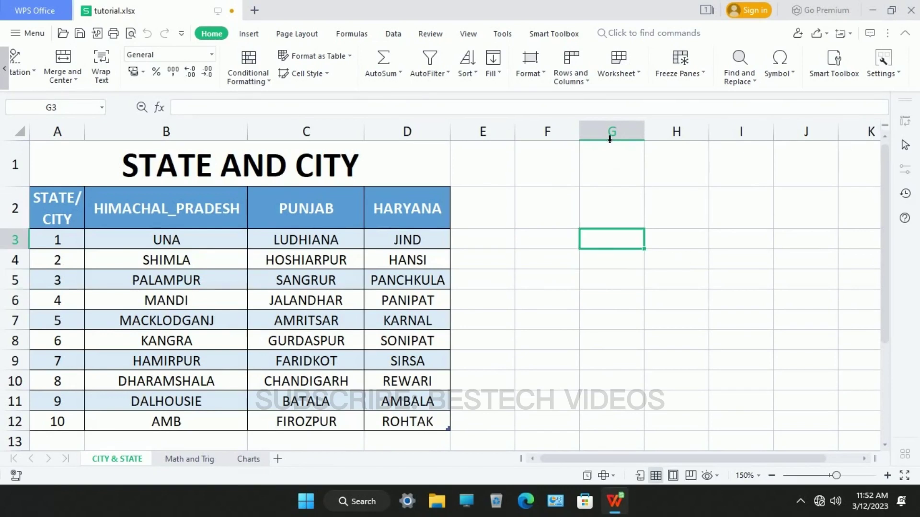
left_click(639, 74)
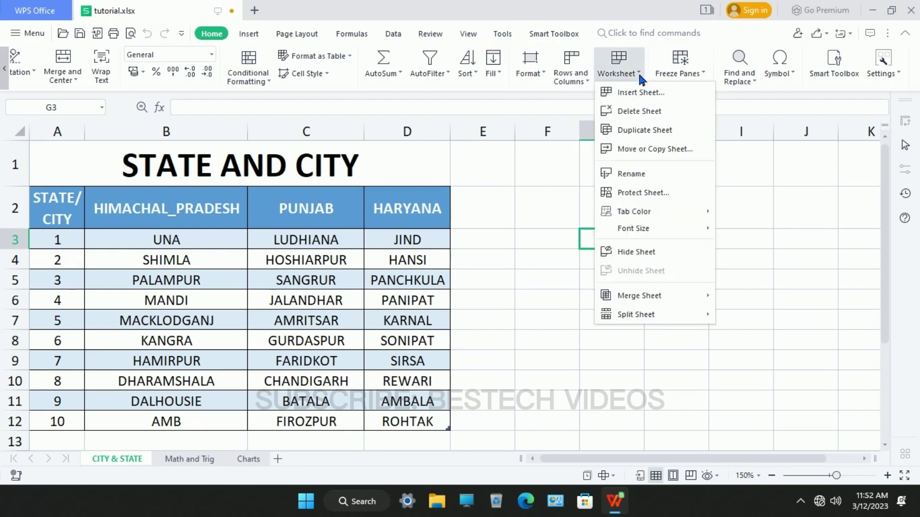
left_click(763, 206)
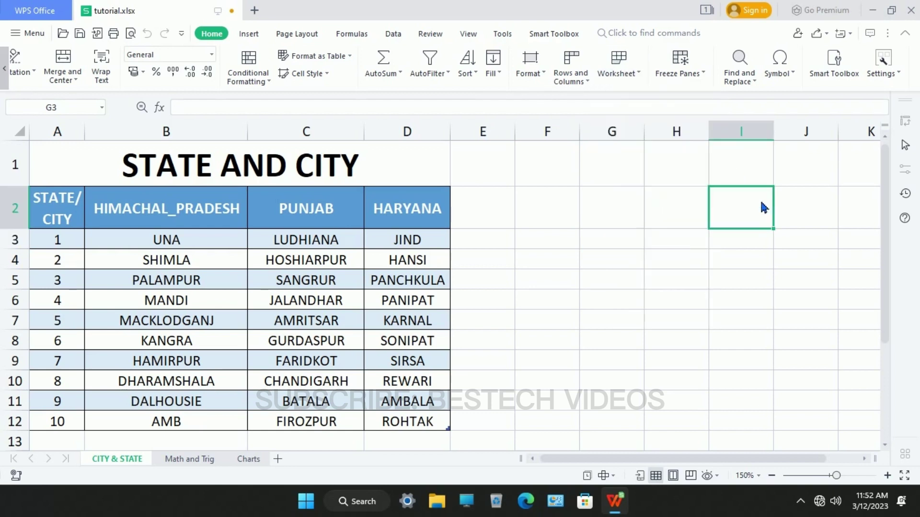
left_click(639, 75)
left_click(557, 197)
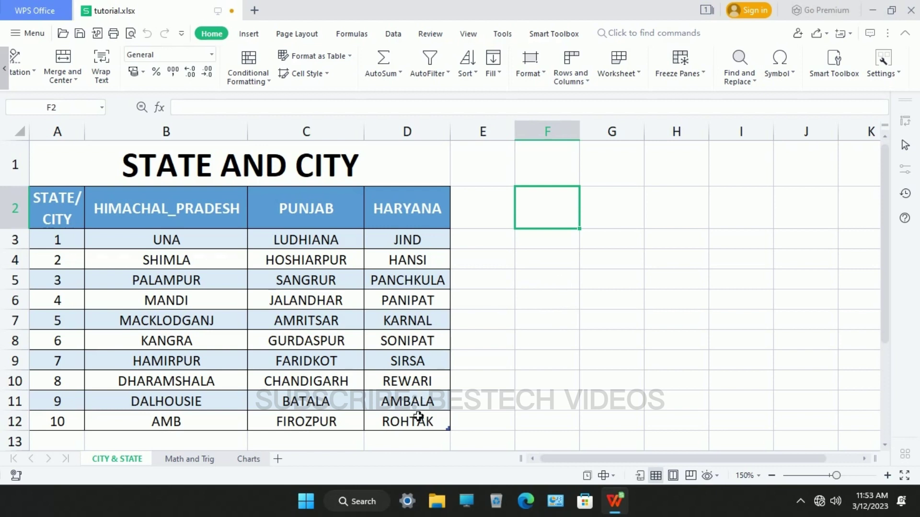
Insert two blank sheets after the current CITY & STATE sheet.
left_click(628, 74)
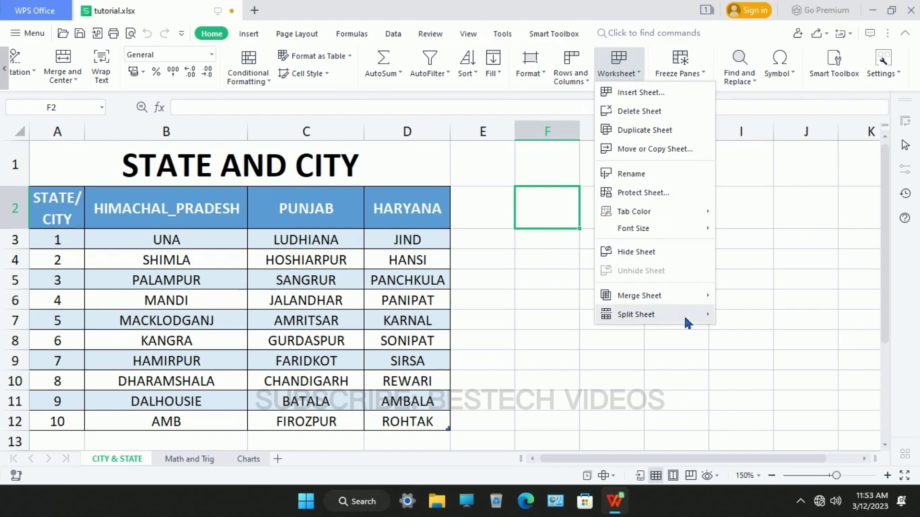
mouse_move(665, 318)
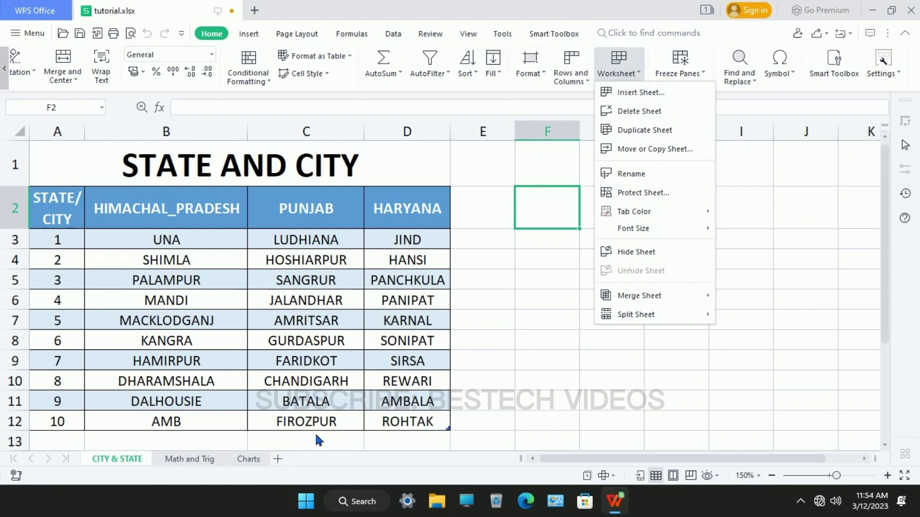
left_click(627, 96)
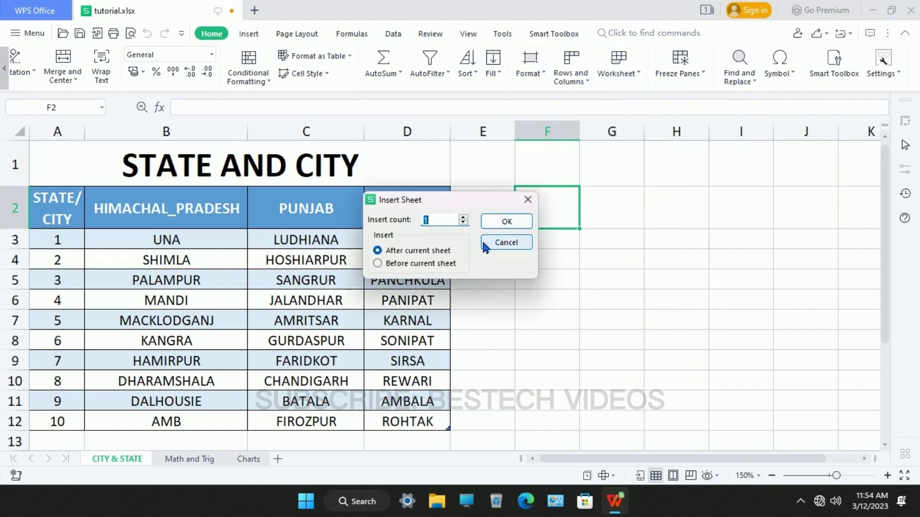
left_click(463, 218)
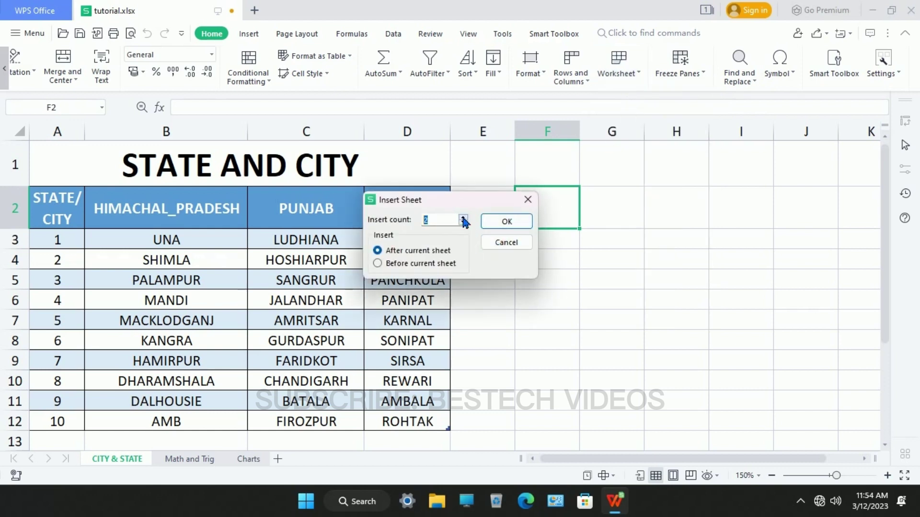
left_click(462, 218)
left_click(464, 223)
left_click(512, 226)
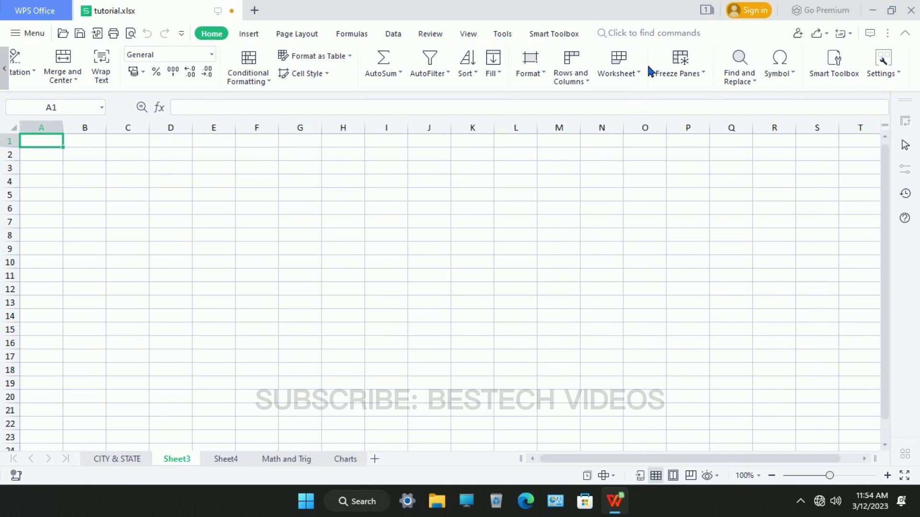
Delete the two blank sheets, Sheet3 and Sheet4, from the workbook.
left_click(638, 77)
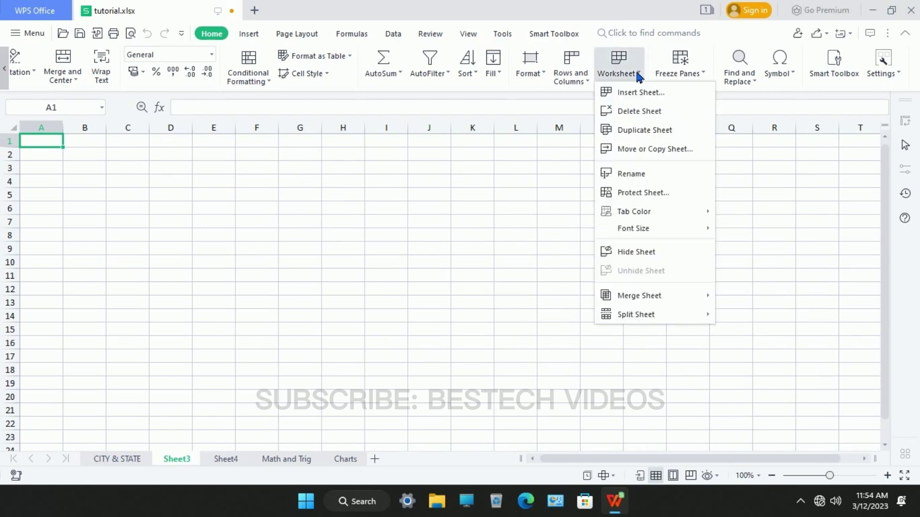
left_click(647, 113)
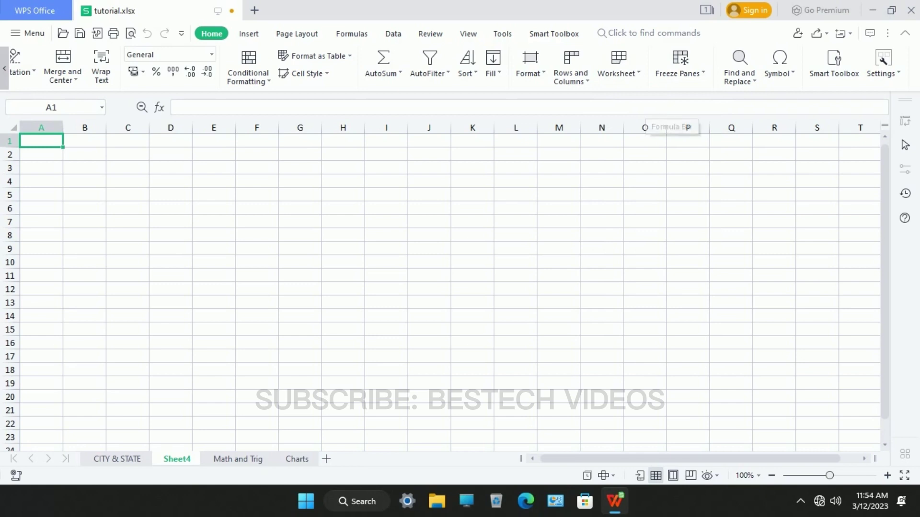
right_click(176, 463)
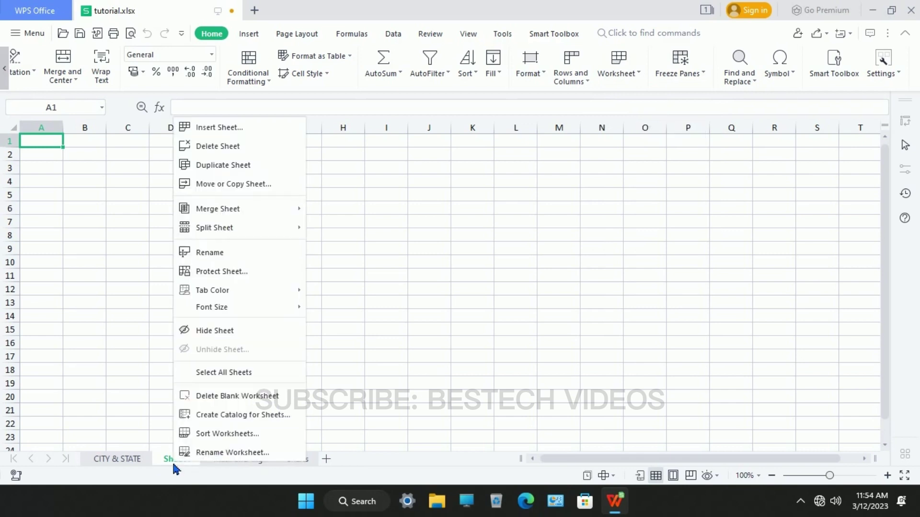
left_click(231, 148)
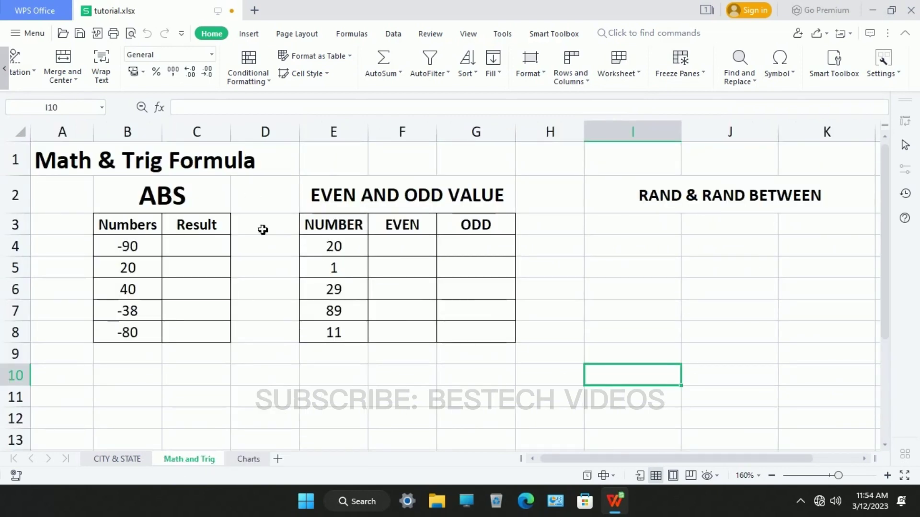
Duplicate the CITY & STATE sheet.
left_click(123, 459)
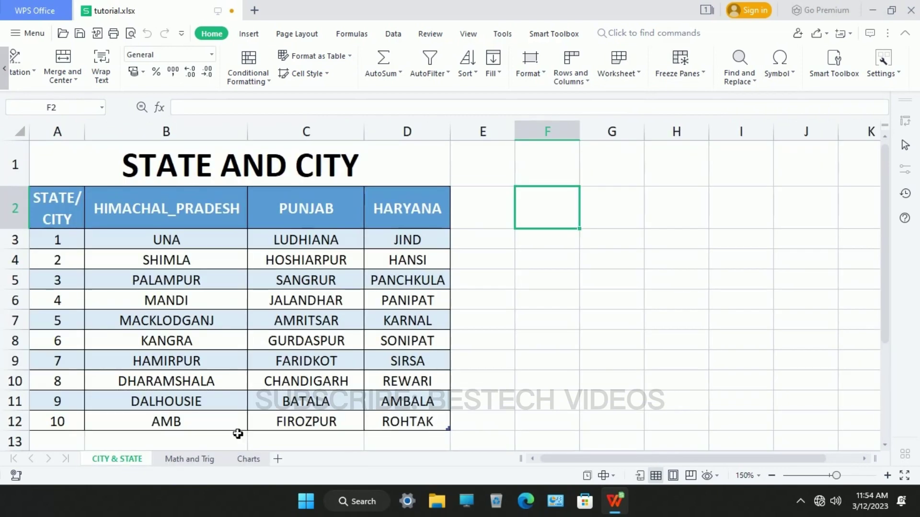
left_click(622, 72)
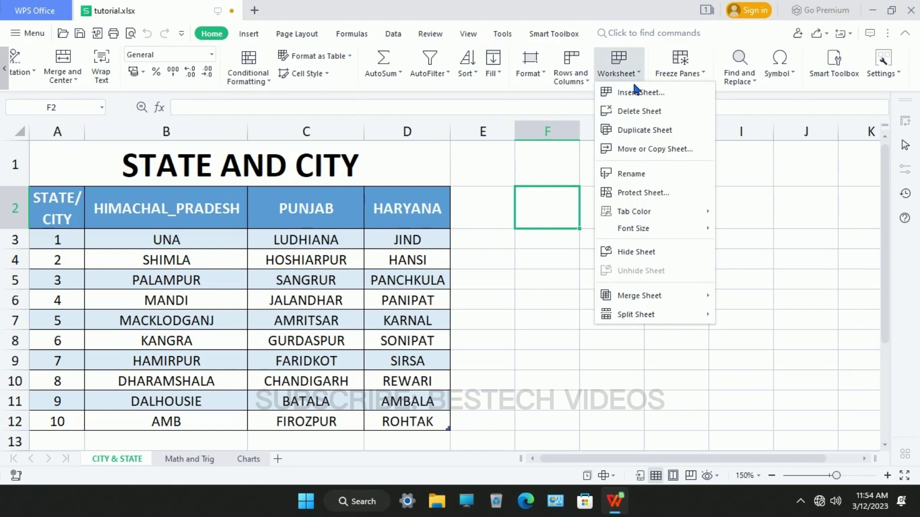
left_click(647, 134)
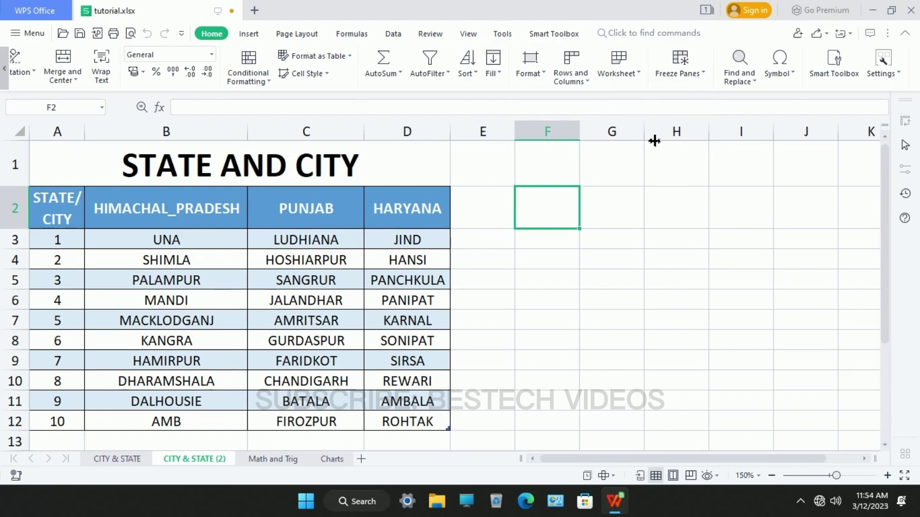
Compare the CITY & STATE sheet with its duplicate, and select the Punjab cities in C3:C10 on the duplicate.
left_click(134, 457)
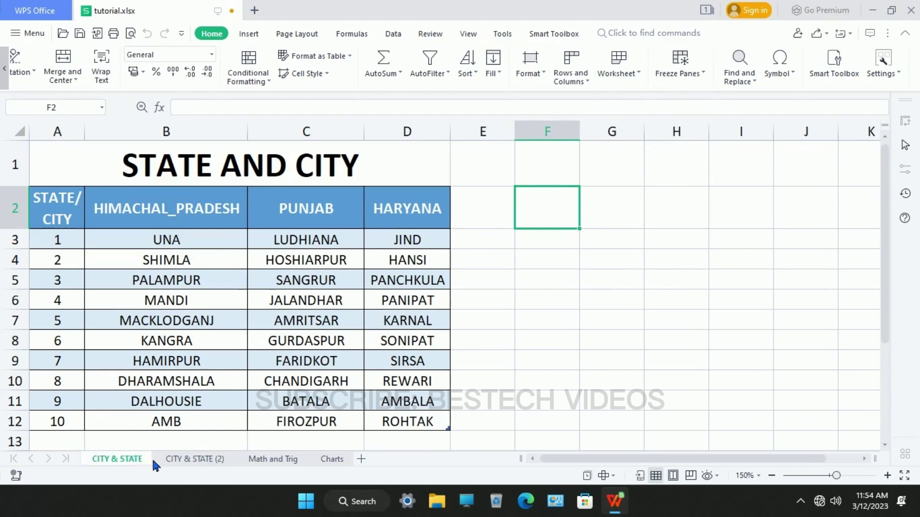
left_click(196, 459)
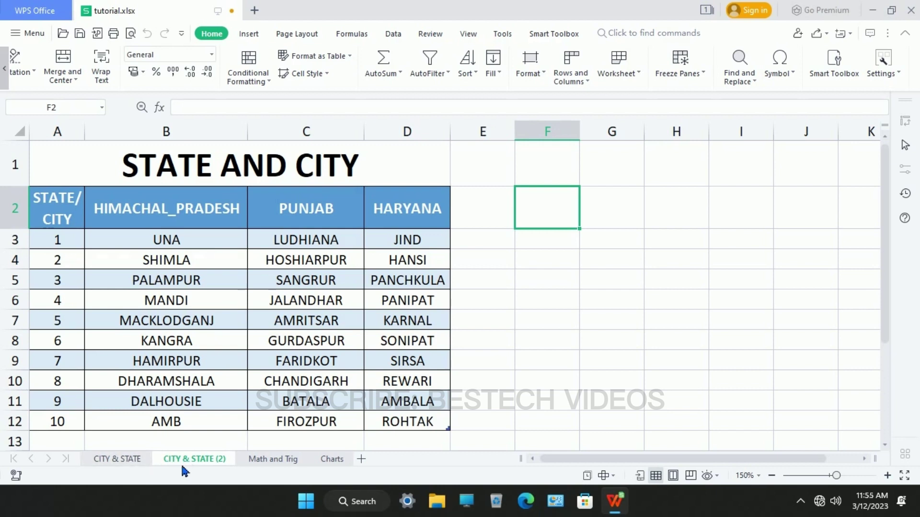
left_click(116, 460)
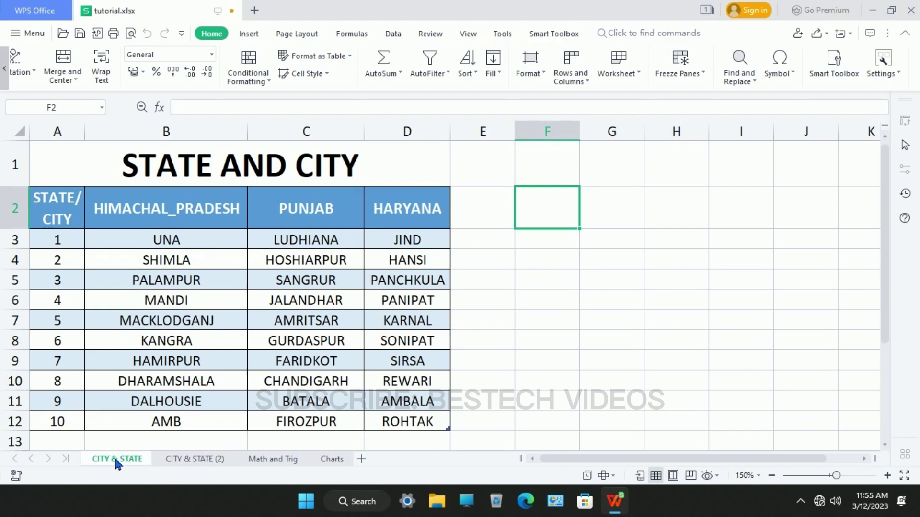
left_click(179, 459)
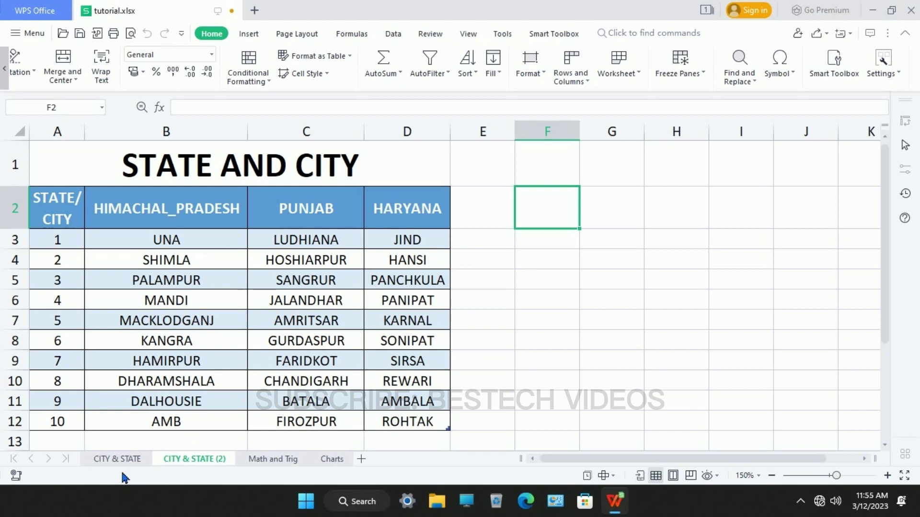
left_click(112, 458)
left_click(175, 460)
left_click_drag(309, 241, 319, 383)
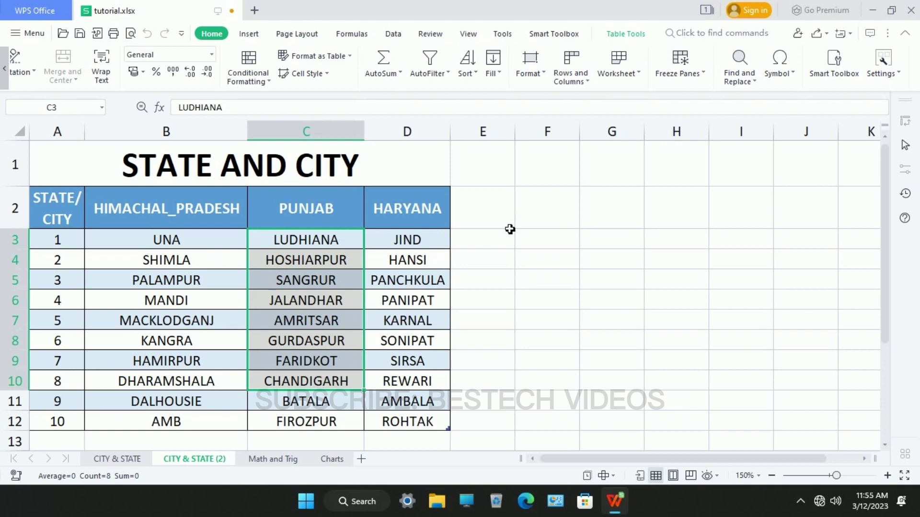
Rename the duplicate sheet CITY & STATE (2) as F.
left_click(639, 73)
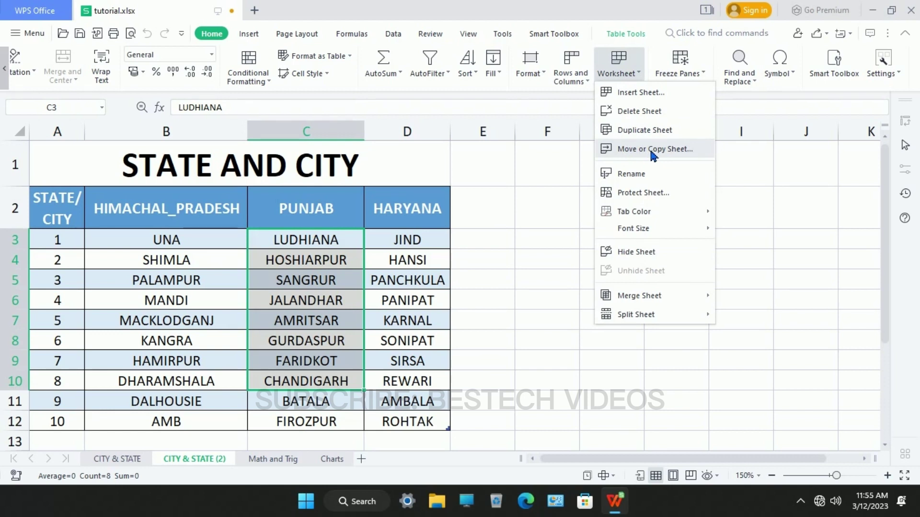
left_click(652, 184)
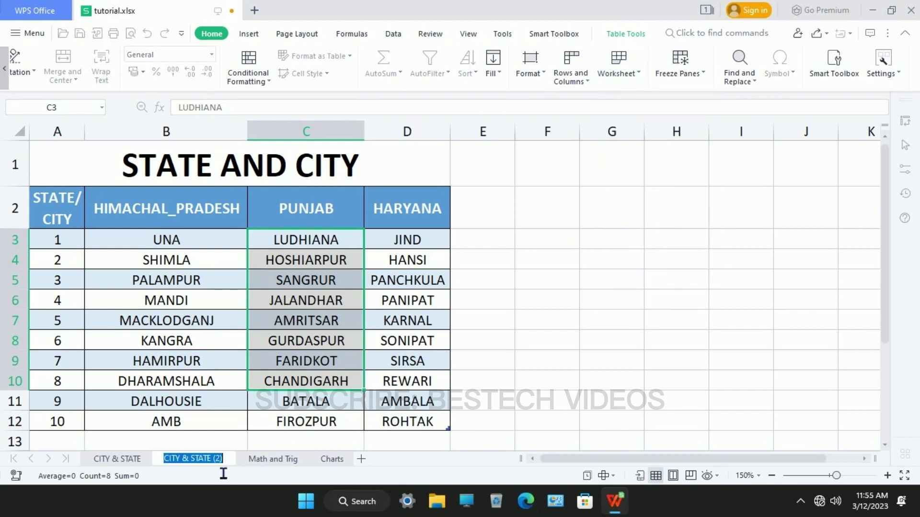
type("FDSFDS")
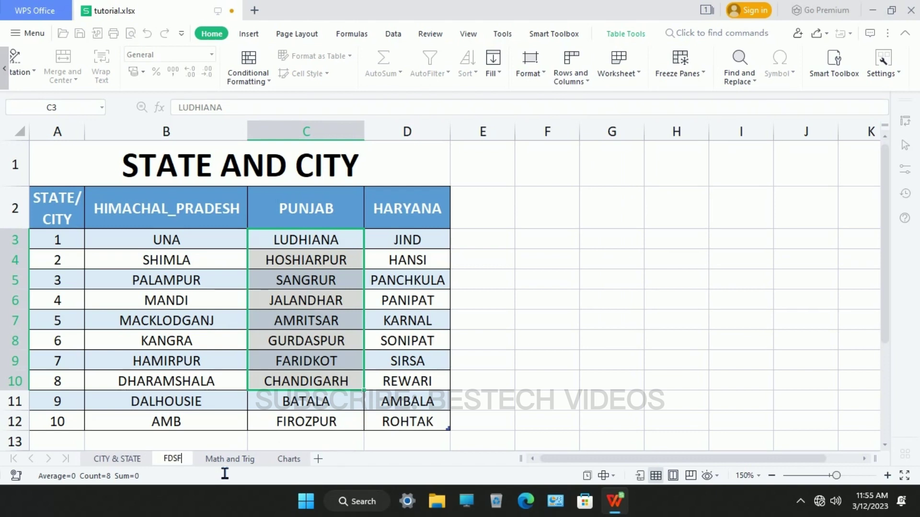
key("Return")
key("BackSpace")
key("BackSpace")
key("BackSpace")
key("BackSpace")
key("BackSpace")
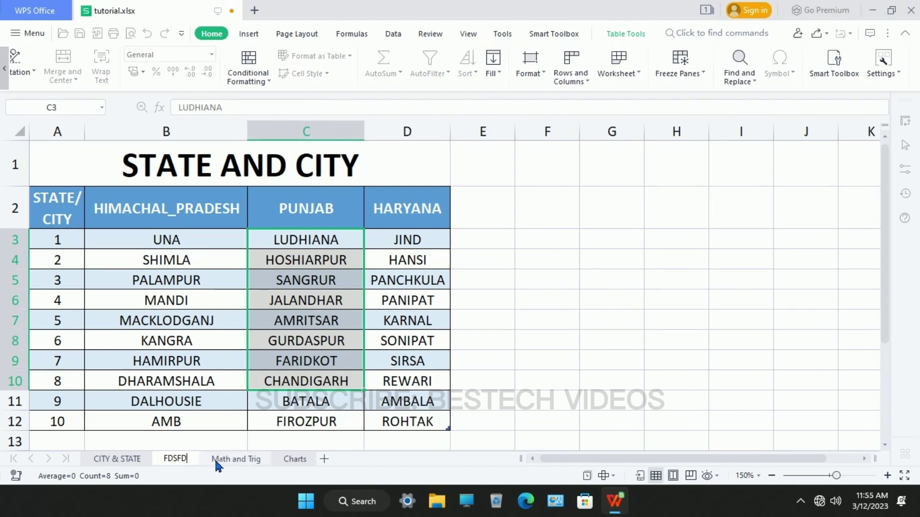
left_click(328, 384)
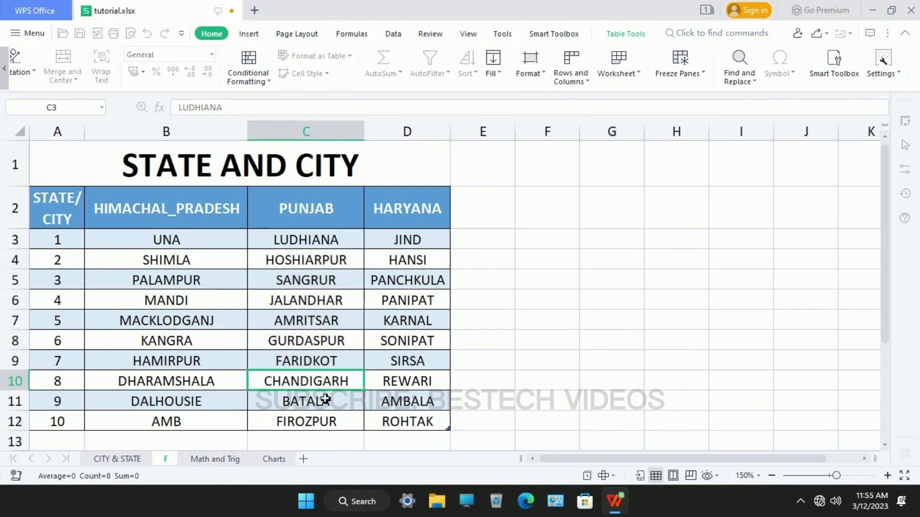
Examine the optional password field and user permissions for protecting sheet F, without applying protection.
left_click(636, 72)
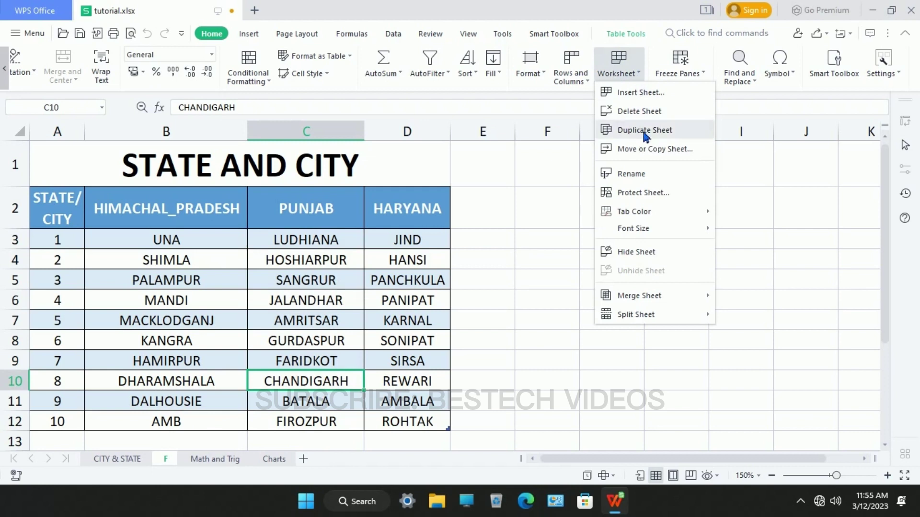
left_click(656, 195)
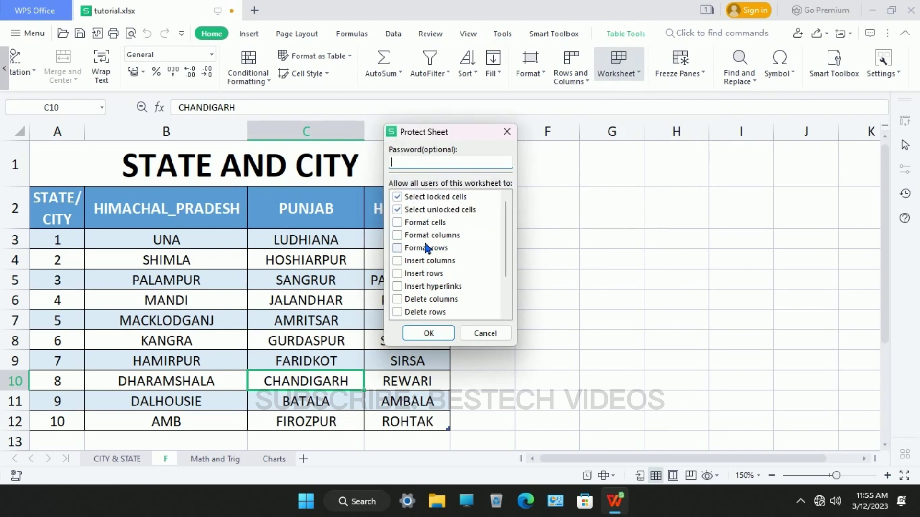
scroll(428, 248, "down", 2)
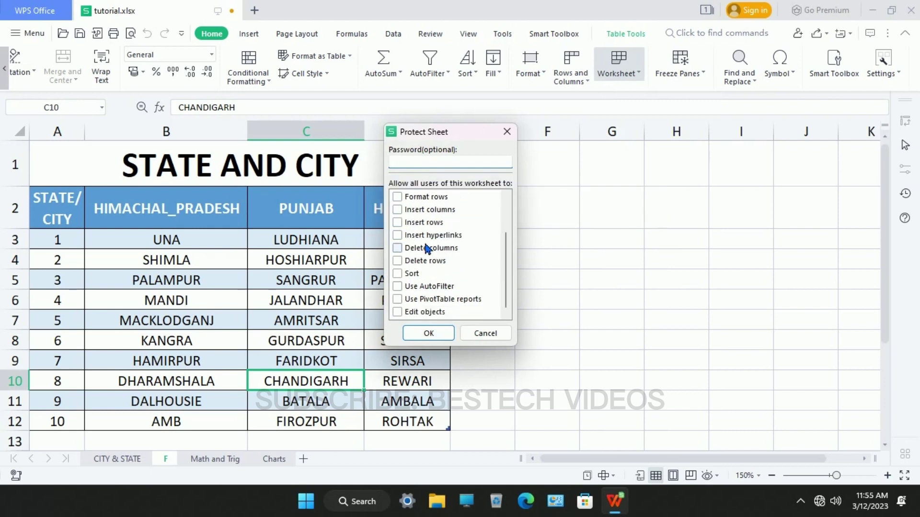
scroll(424, 254, "up", 2)
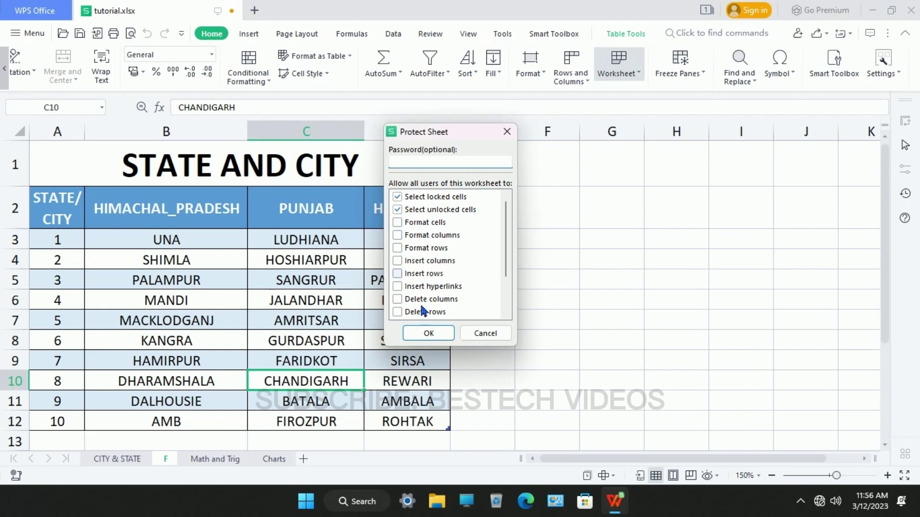
left_click(434, 169)
left_click(479, 333)
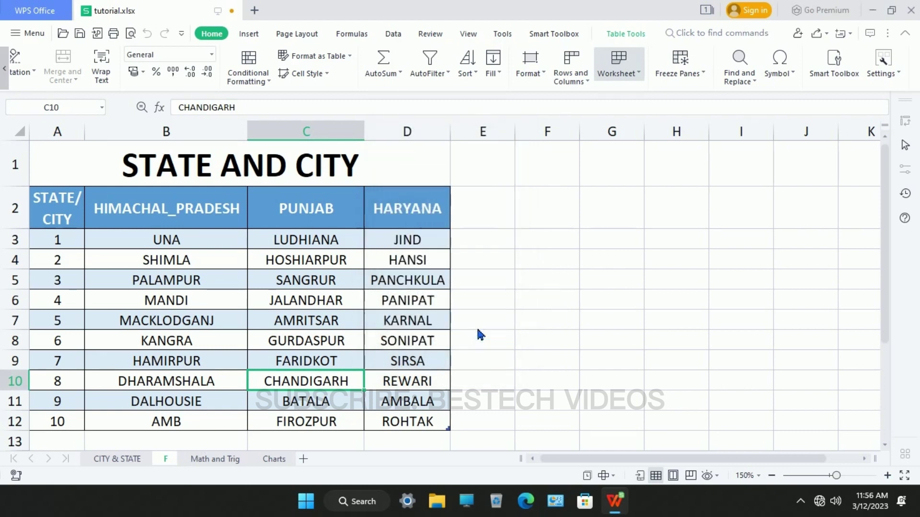
Set the tab color of sheet F to black and check the tab from the neighbouring sheets, ending on Math and Trig.
left_click(640, 75)
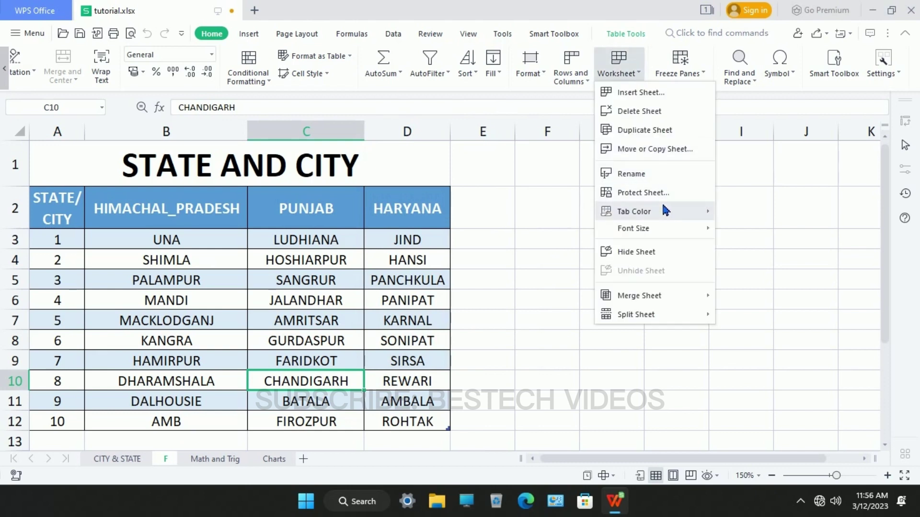
mouse_move(664, 212)
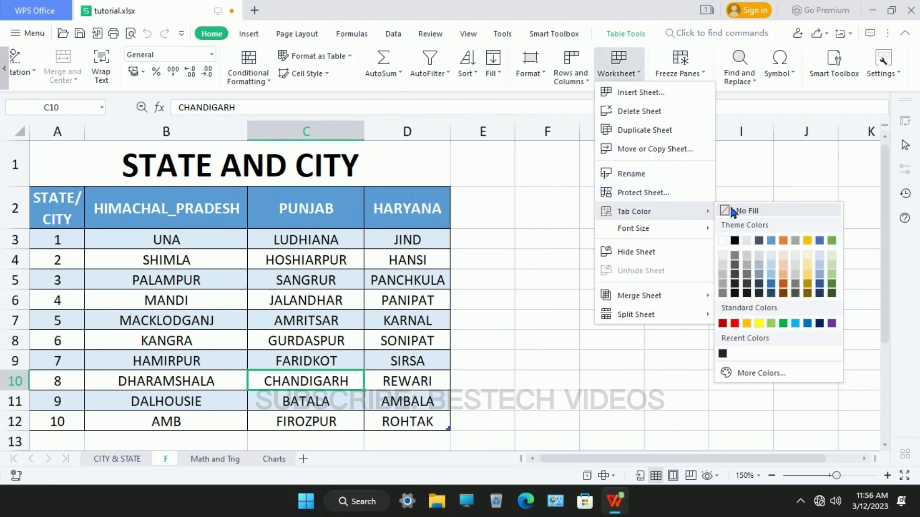
left_click(739, 241)
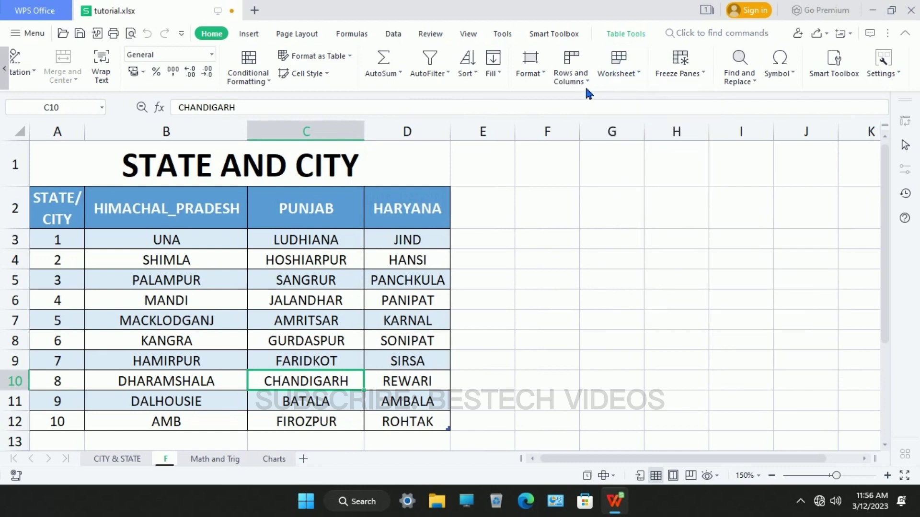
left_click(637, 73)
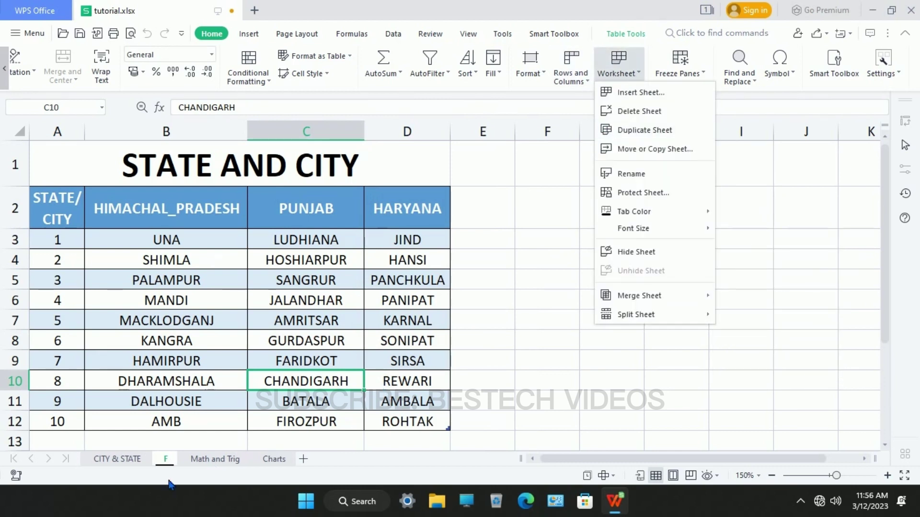
left_click(127, 458)
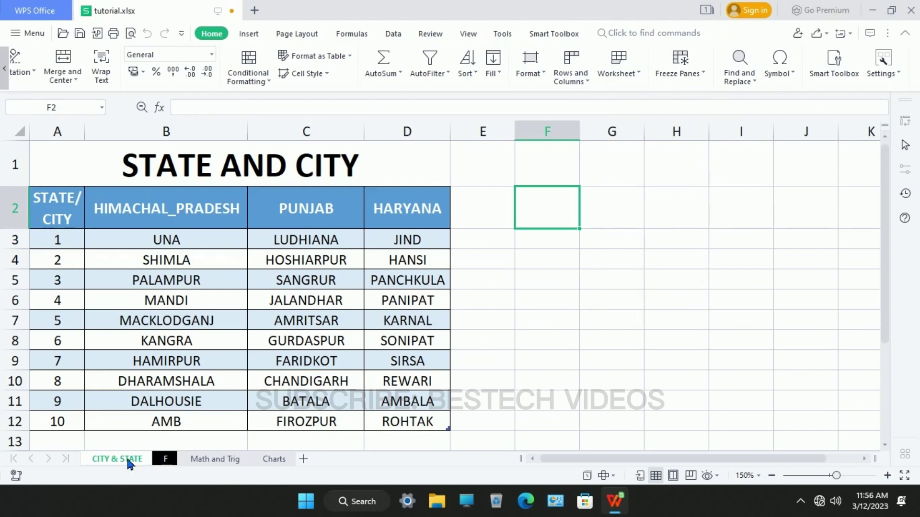
double_click(167, 460)
left_click(200, 457)
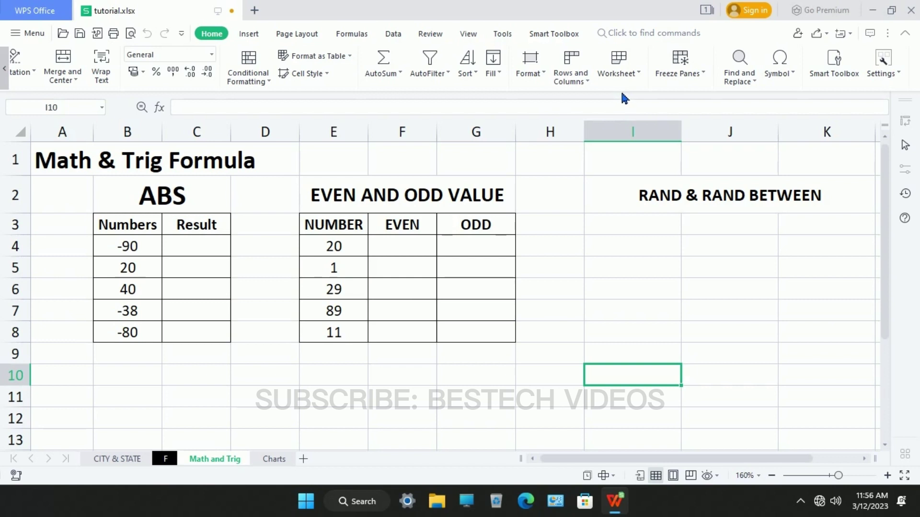
Enlarge the sheet tab font size to 150%, followed by 300%.
left_click(639, 74)
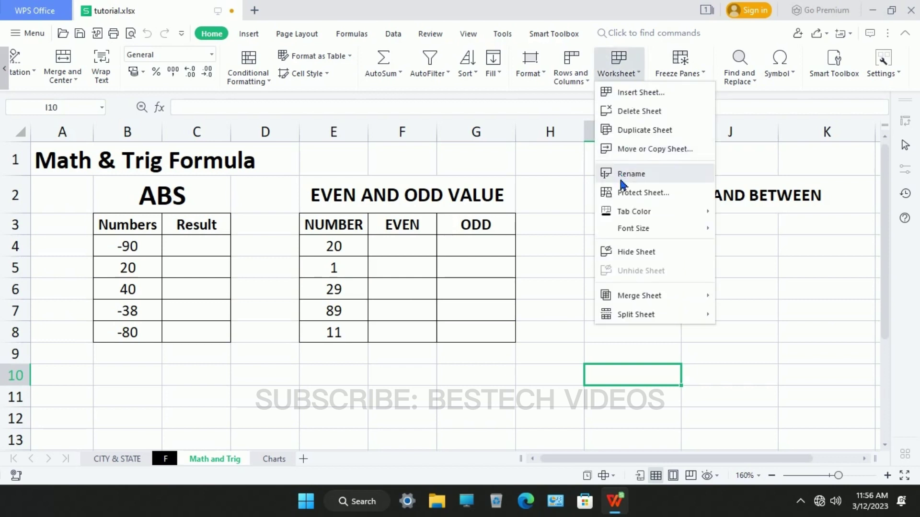
mouse_move(634, 229)
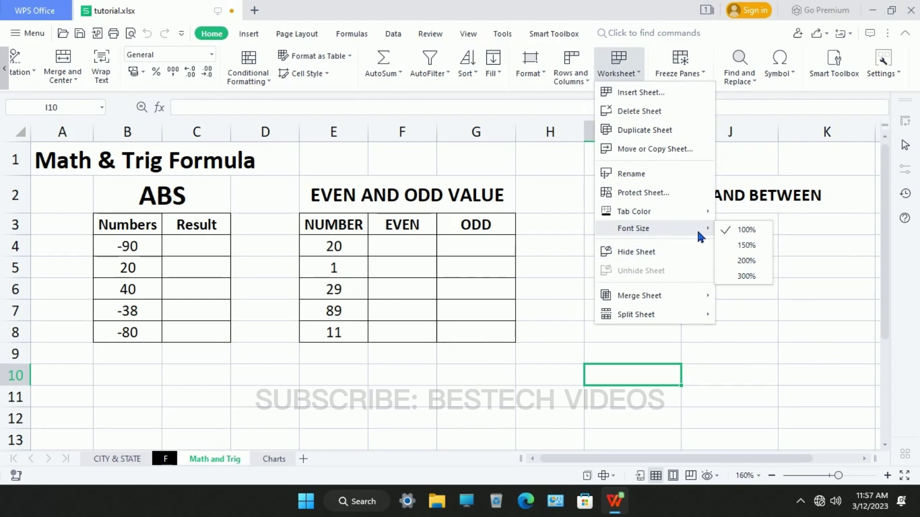
left_click(750, 247)
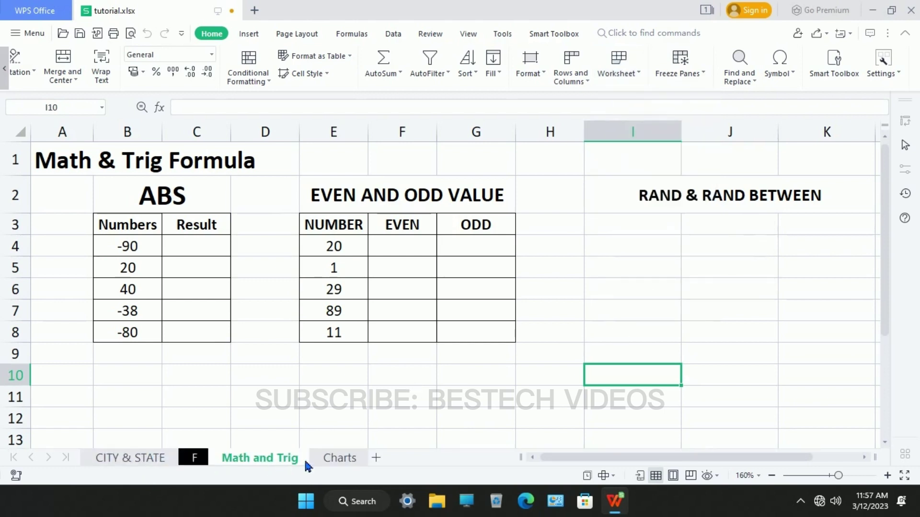
left_click(635, 73)
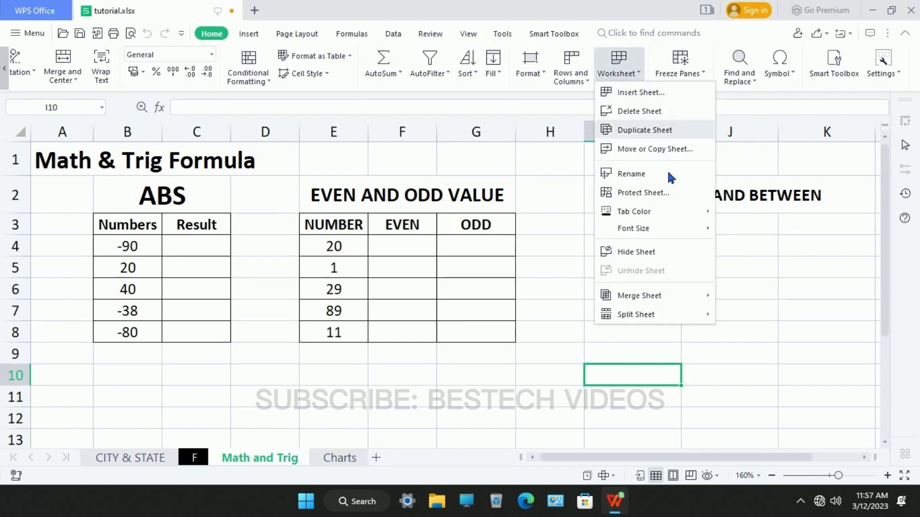
mouse_move(673, 230)
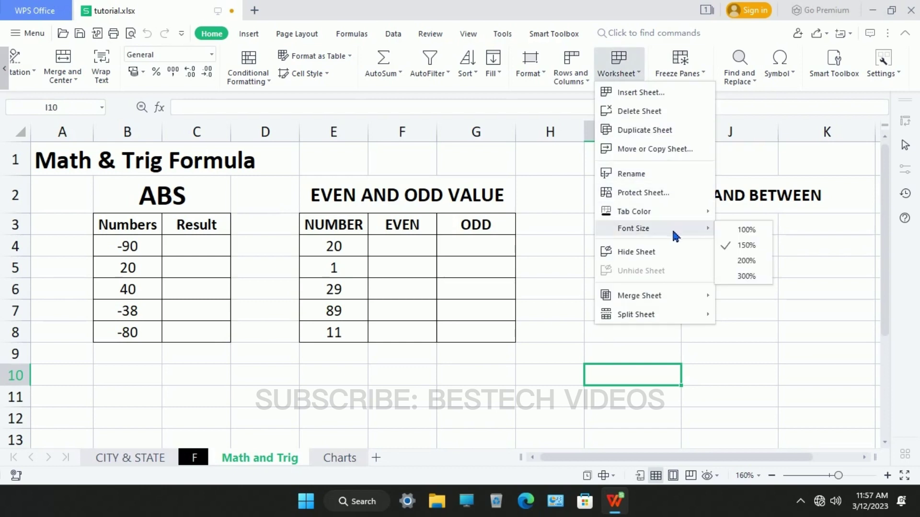
left_click(750, 276)
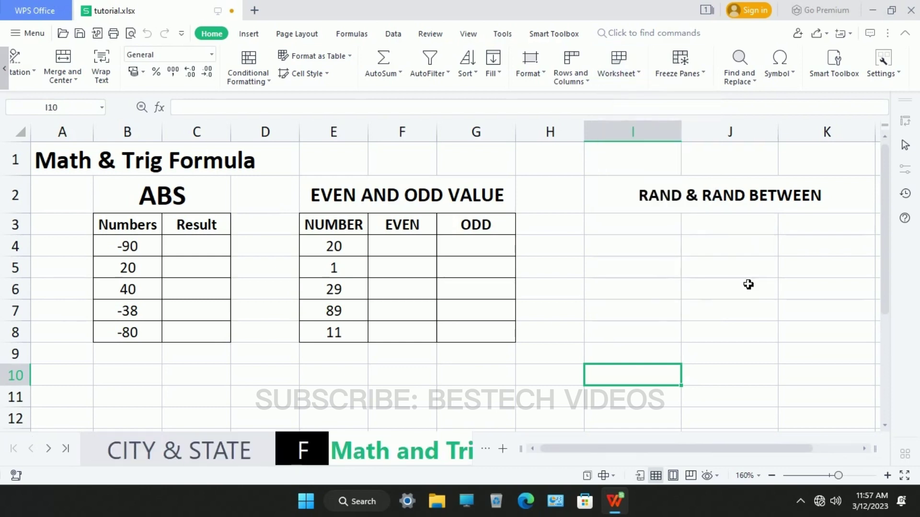
Restore the sheet tab font size to 100% and select cell I3.
left_click(642, 75)
mouse_move(650, 233)
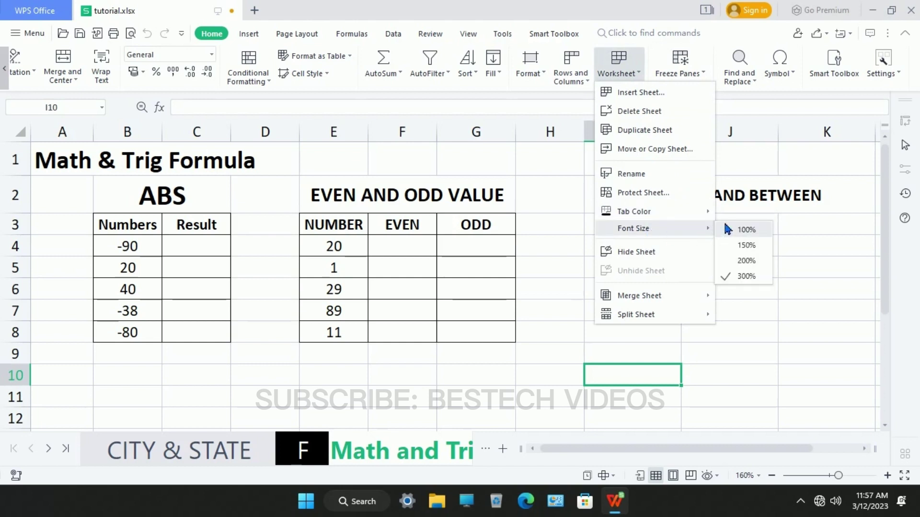
left_click(747, 229)
left_click(592, 222)
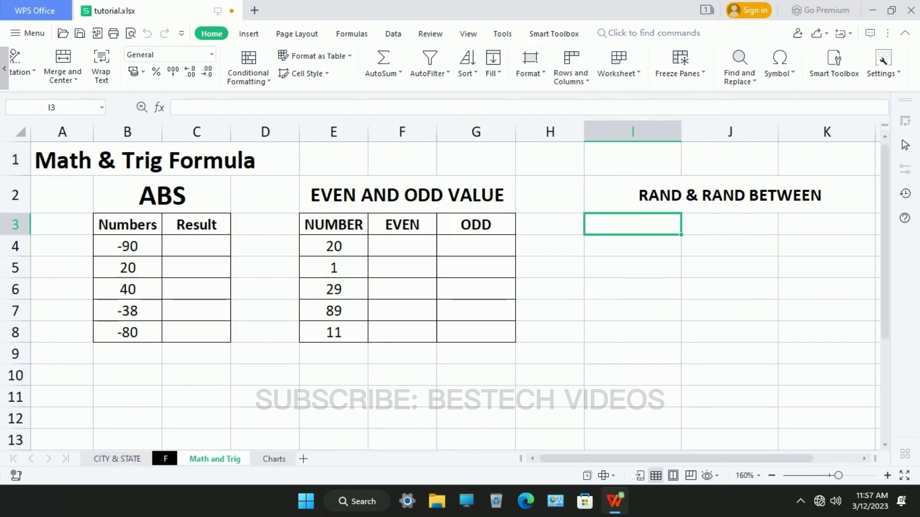
Hide sheet F from the workbook.
left_click(637, 76)
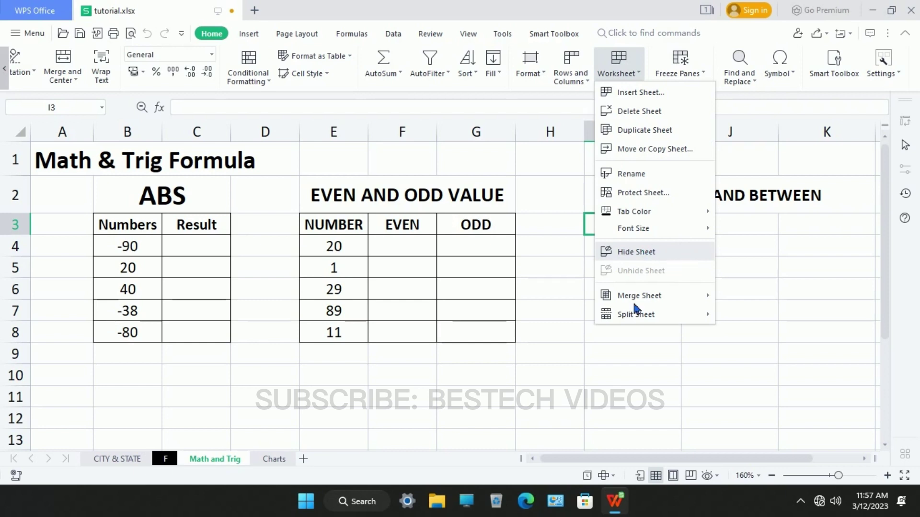
left_click(104, 461)
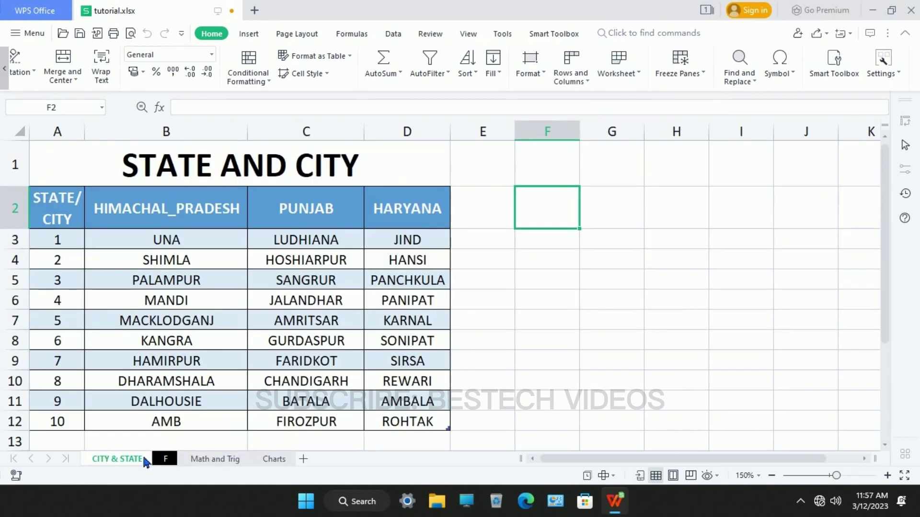
left_click(165, 458)
left_click(201, 460)
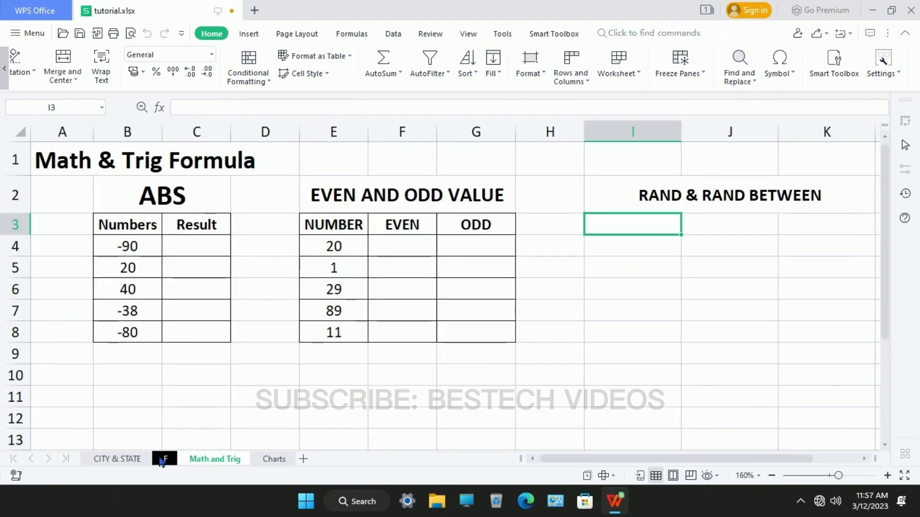
left_click(164, 459)
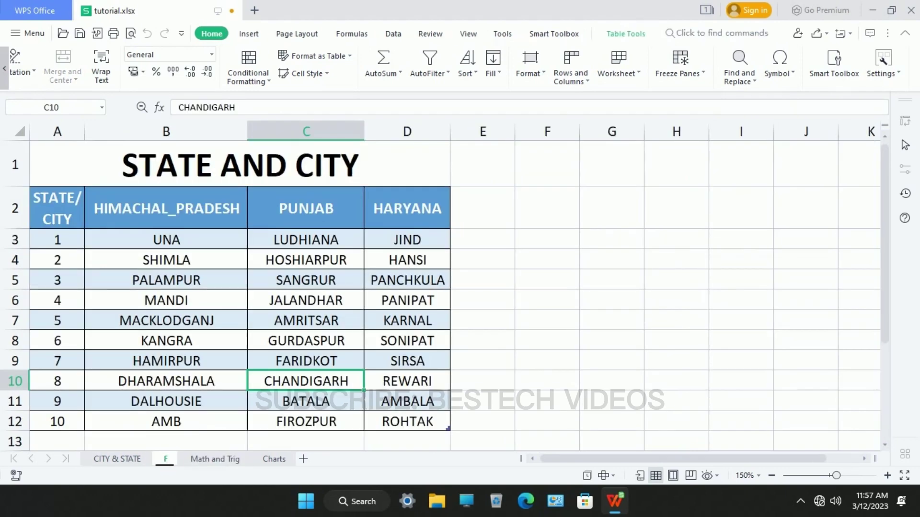
left_click(628, 70)
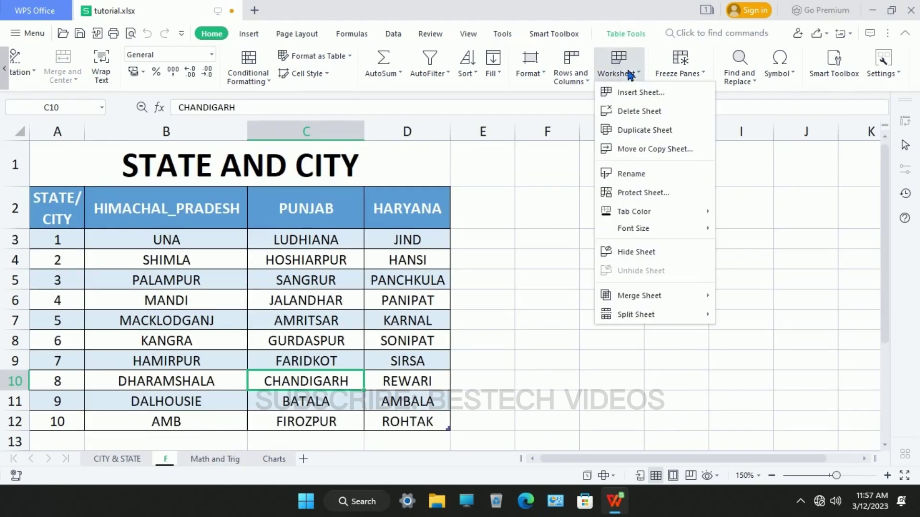
left_click(653, 252)
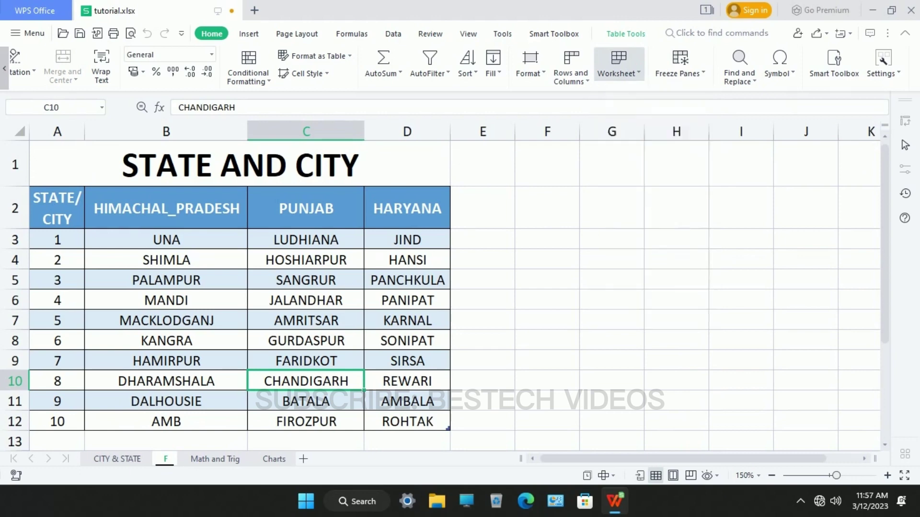
left_click(480, 321)
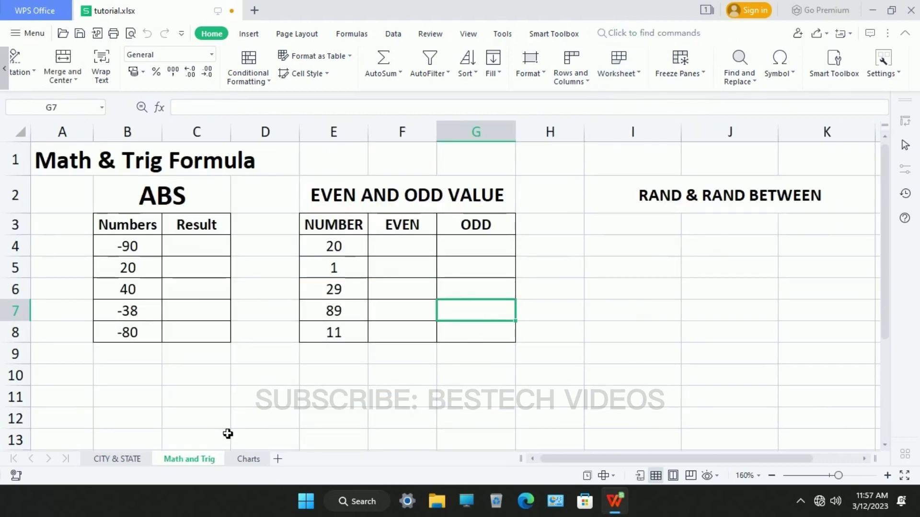
Look through the CITY & STATE, Math and Trig and Charts sheets while sheet F is hidden.
left_click(129, 458)
left_click(185, 458)
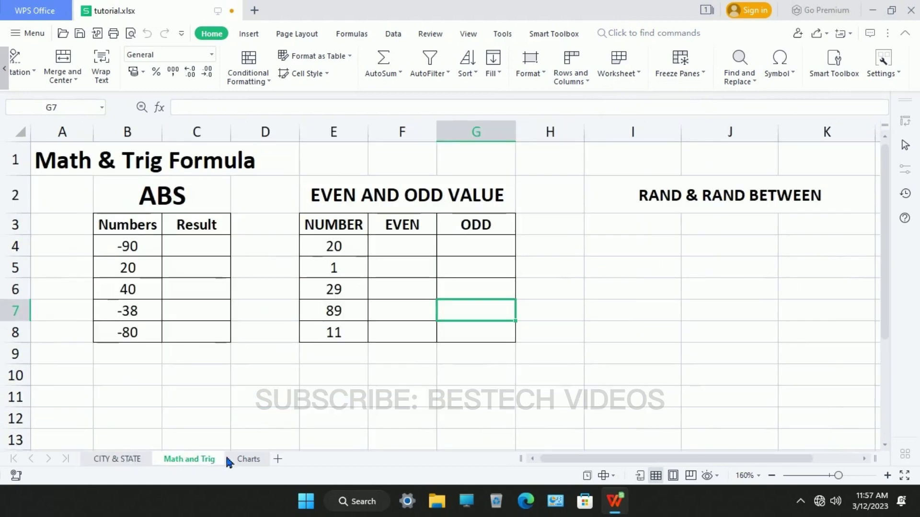
left_click(249, 460)
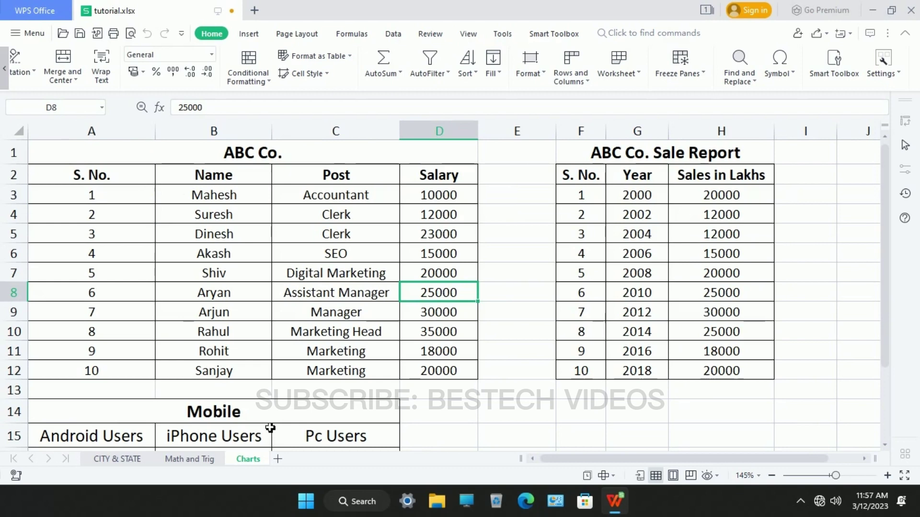
left_click(198, 459)
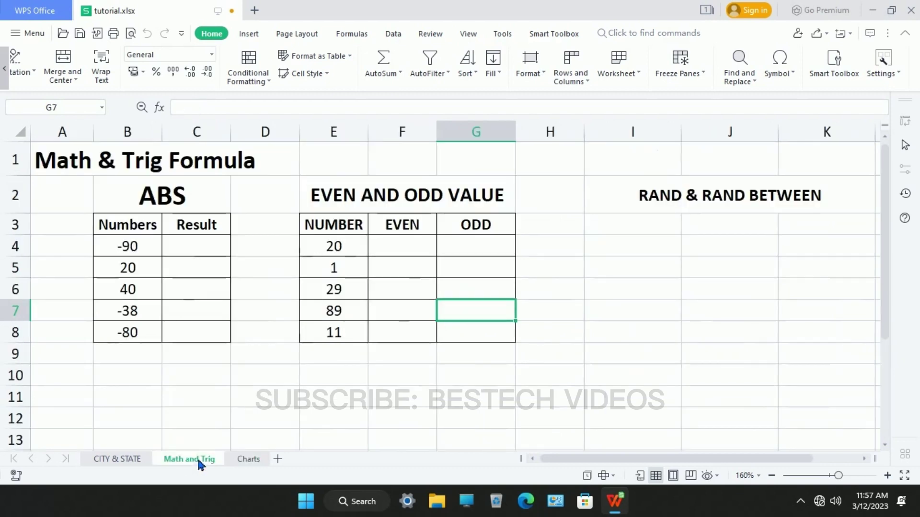
left_click(120, 459)
left_click(176, 459)
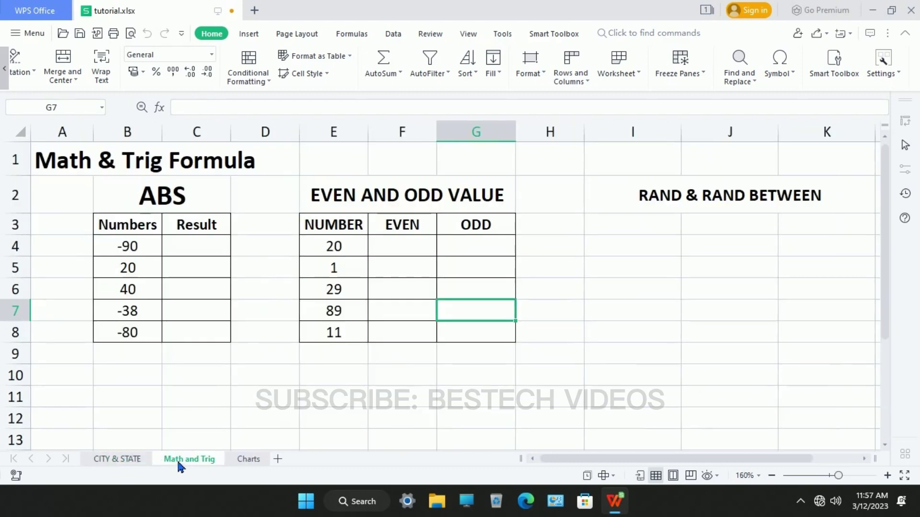
left_click(242, 460)
left_click(177, 460)
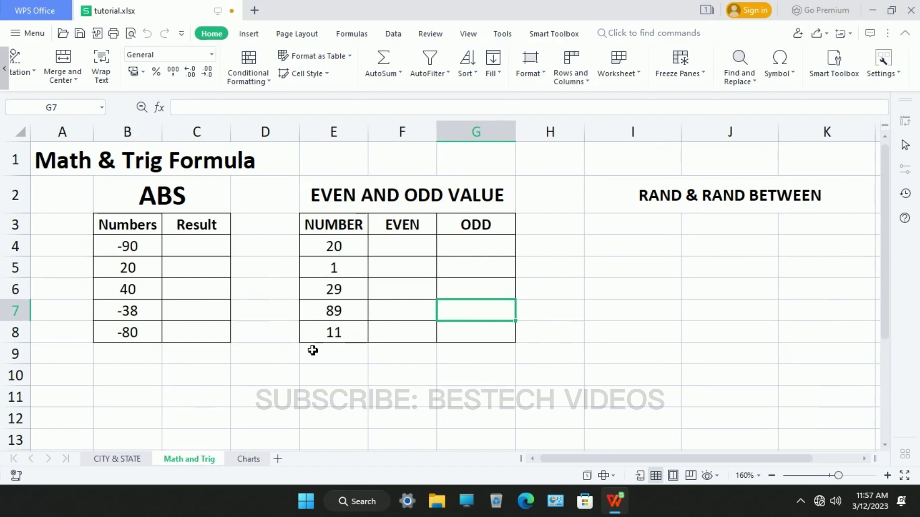
Unhide sheet F.
left_click(638, 74)
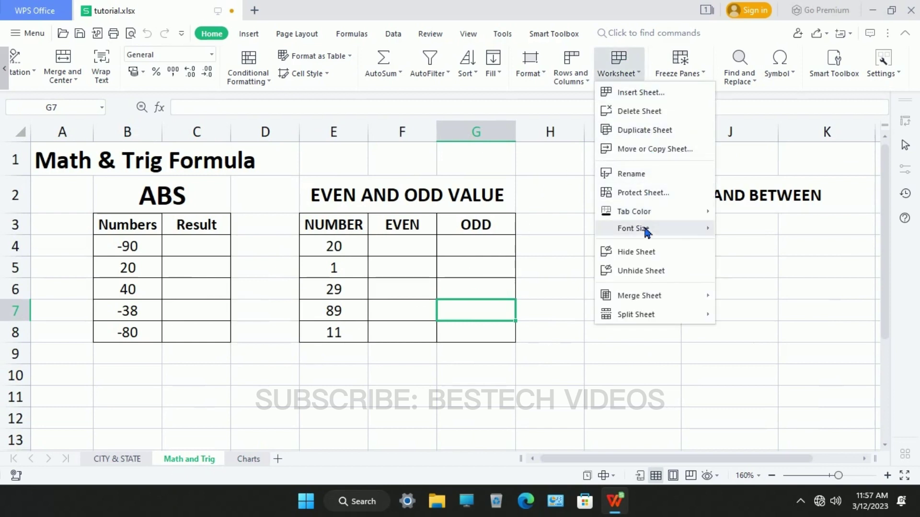
left_click(647, 270)
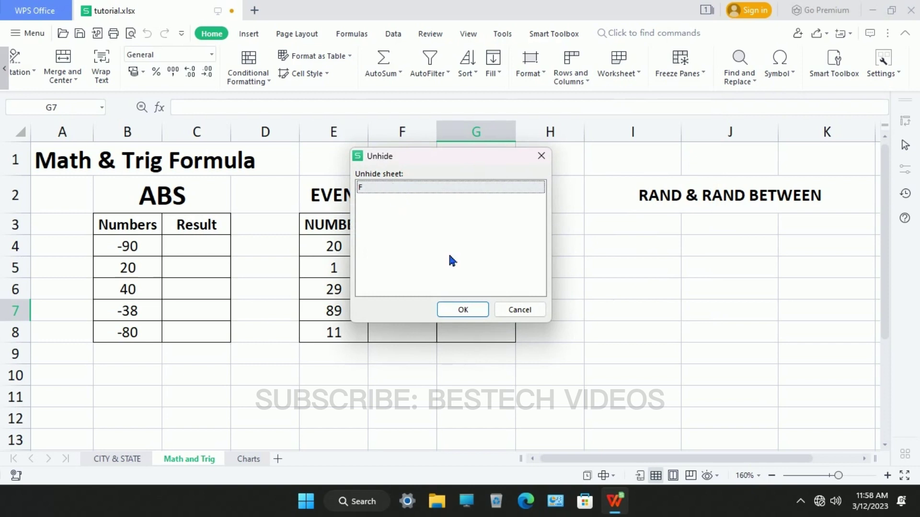
left_click(468, 310)
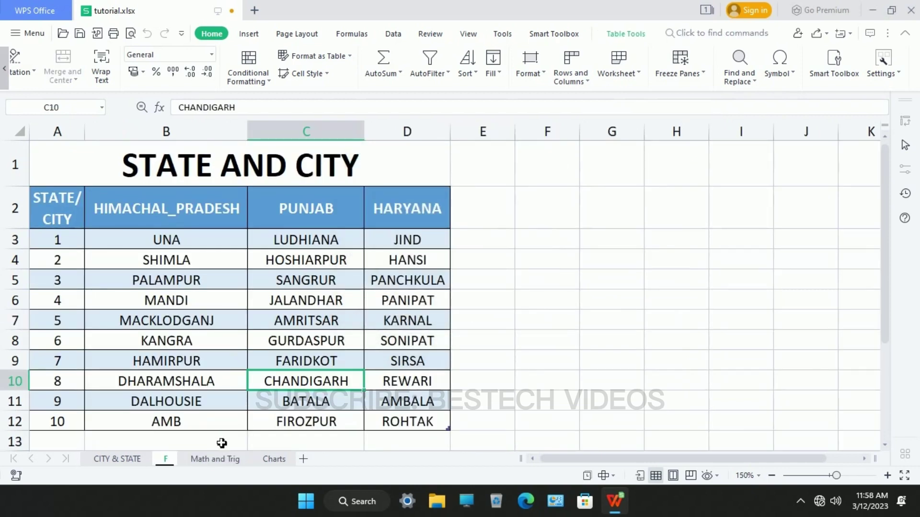
Switch to the CITY & STATE sheet and examine the available options for merging and splitting sheets.
left_click(127, 459)
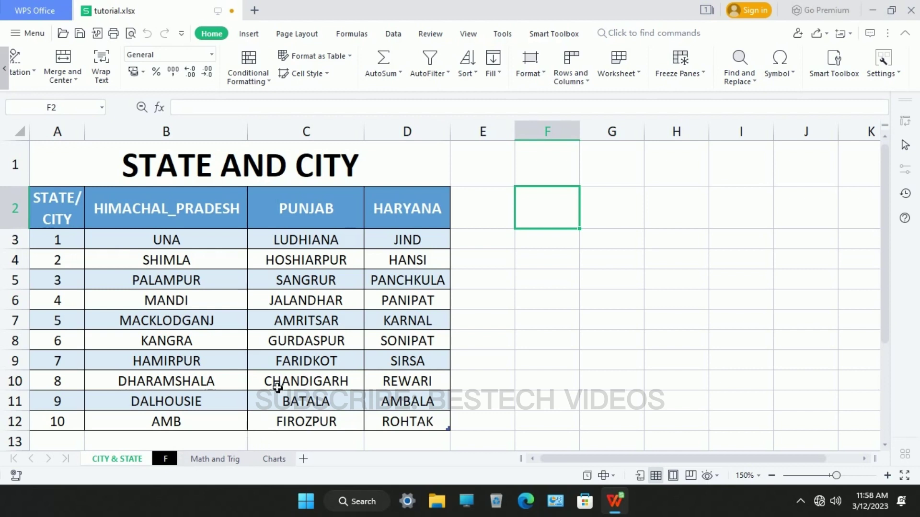
left_click(311, 328)
left_click(619, 62)
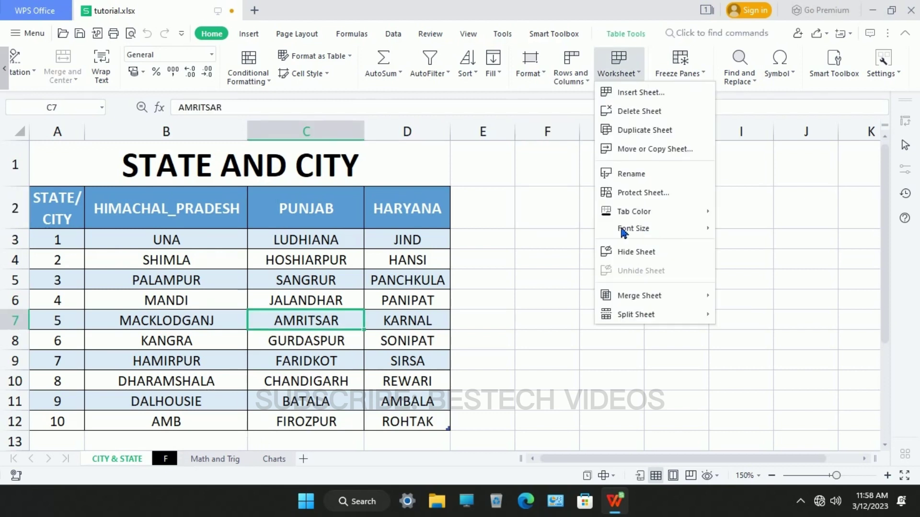
left_click(523, 225)
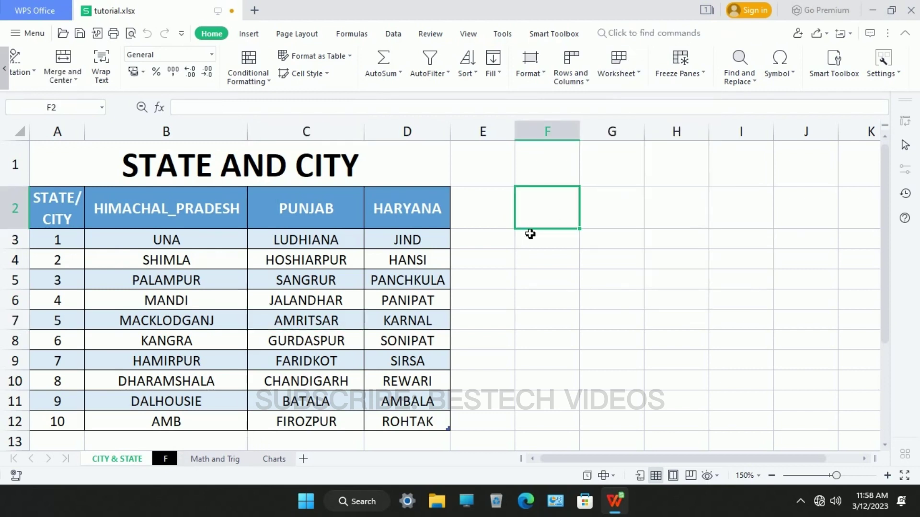
left_click(625, 72)
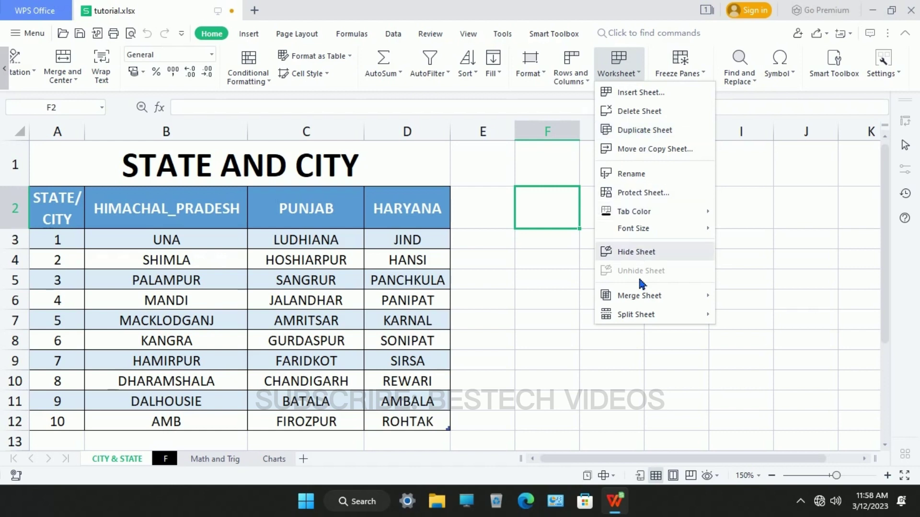
mouse_move(642, 297)
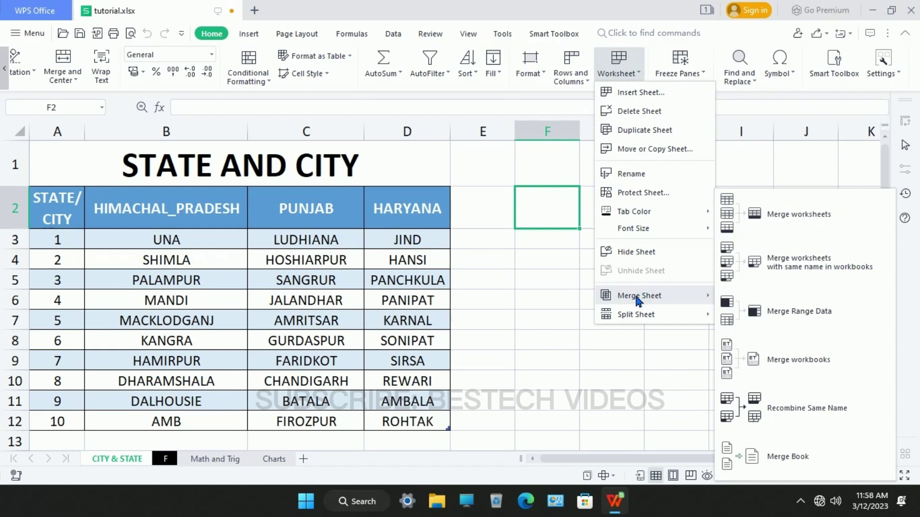
mouse_move(650, 315)
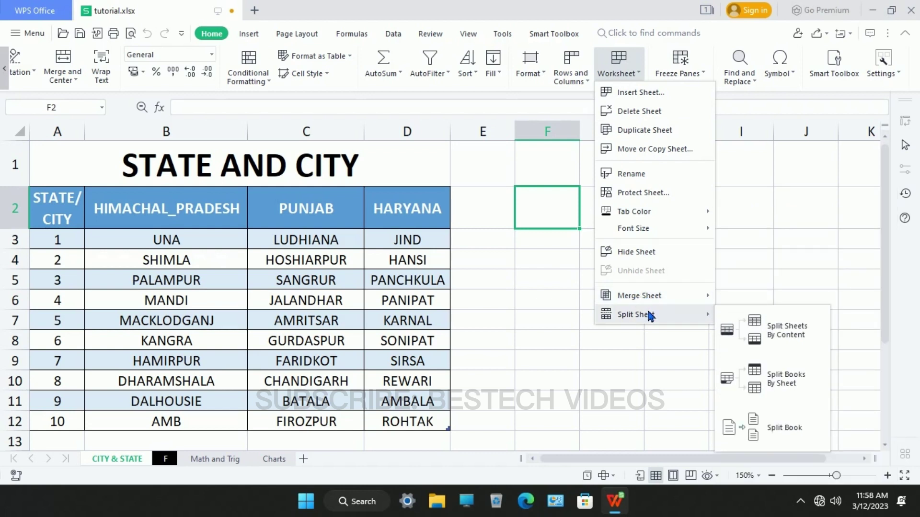
Close the sheet-splitting options and slightly increase the height of header row 2 on the CITY & STATE sheet.
left_click(533, 290)
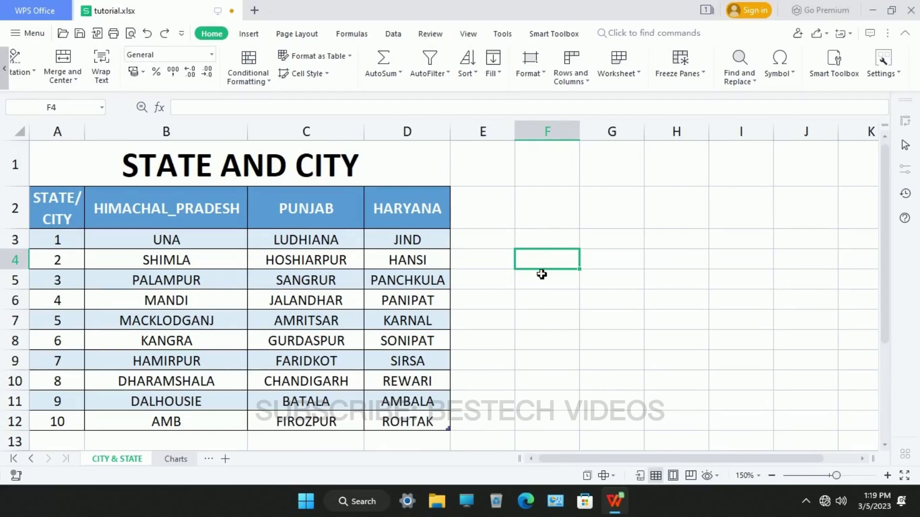
left_click(496, 228)
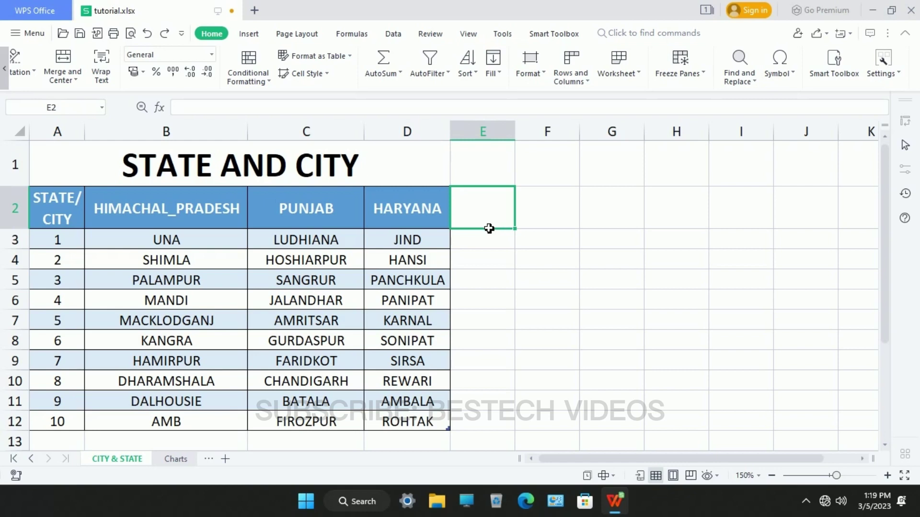
left_click_drag(34, 240, 35, 244)
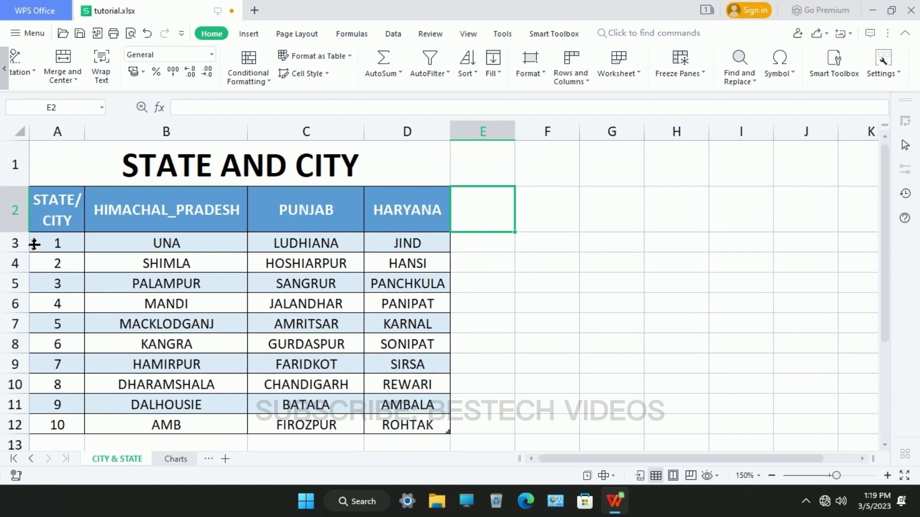
left_click(481, 266)
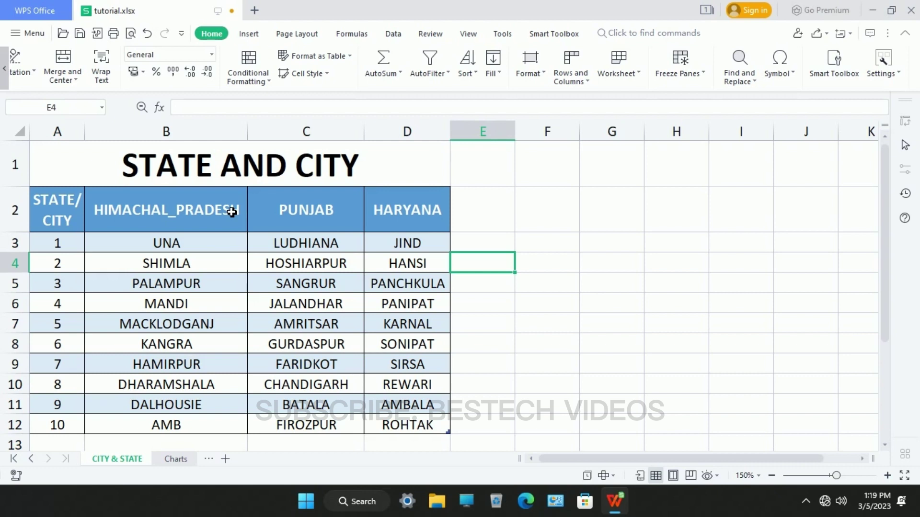
left_click(430, 268)
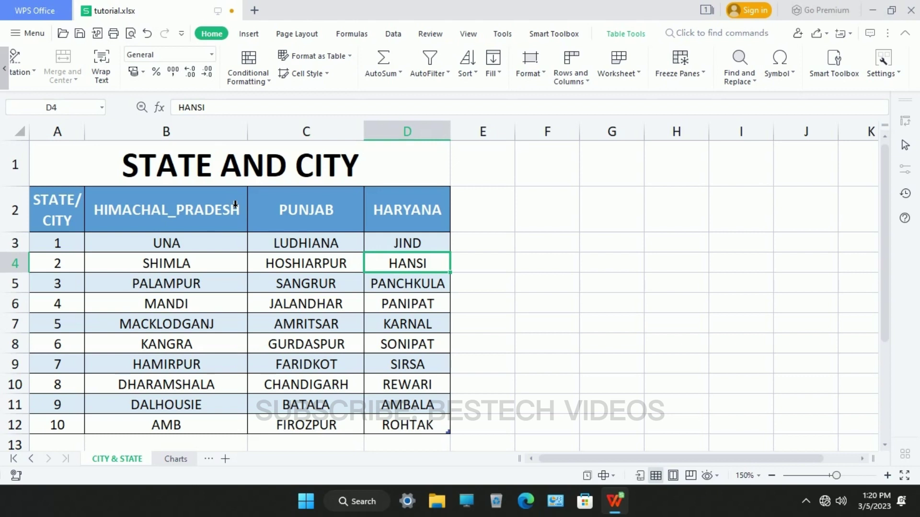
Hide the HIMACHAL_PRADESH column B and unhide it directly from the boundary between columns A and C.
left_click(208, 143)
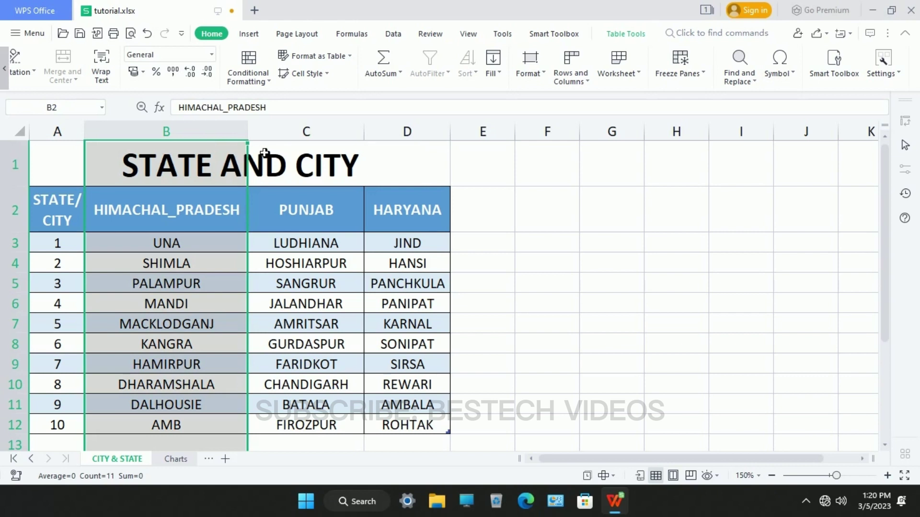
left_click(283, 147)
left_click(155, 147)
right_click(156, 147)
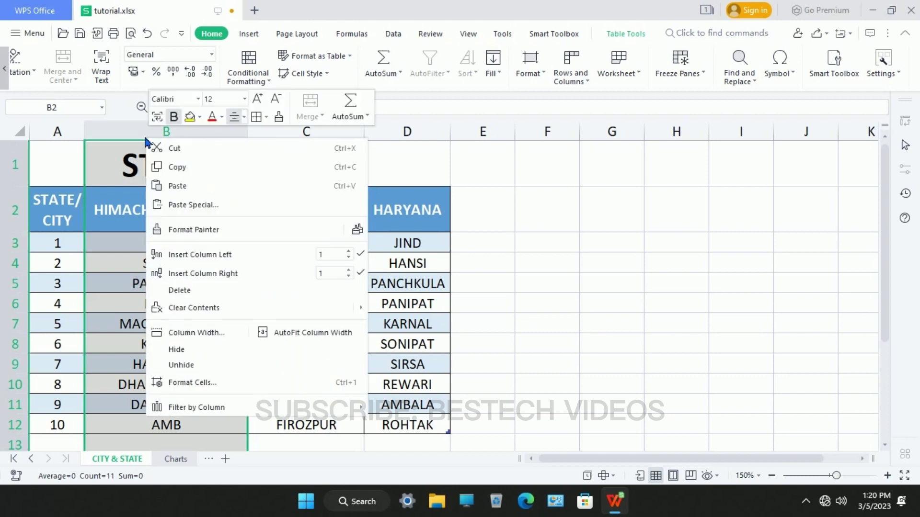
left_click(185, 351)
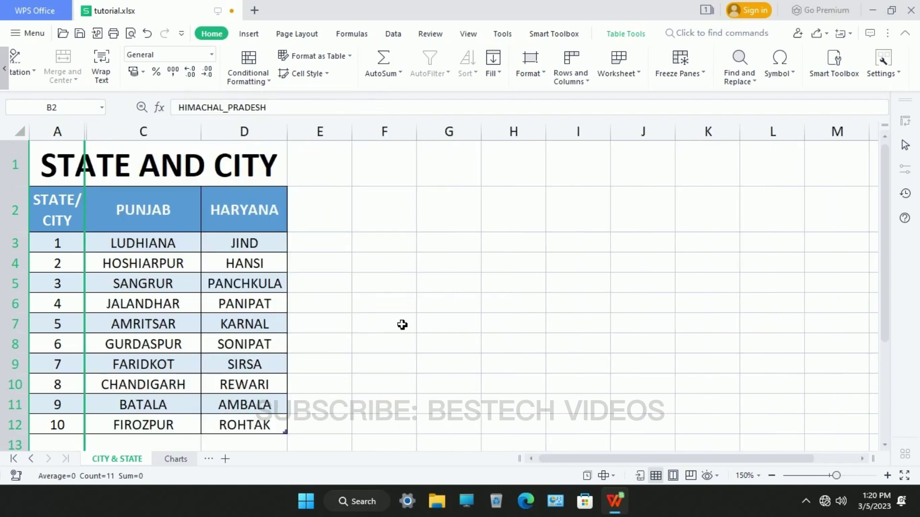
left_click(402, 325)
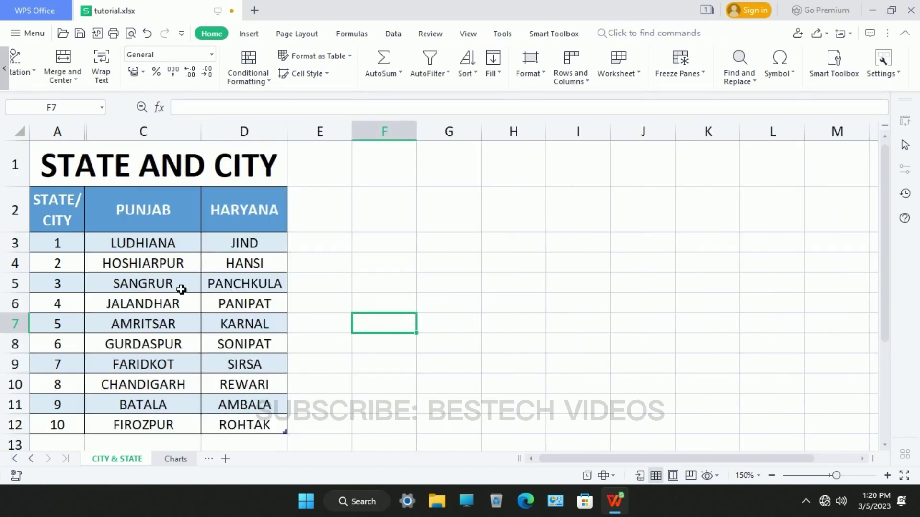
double_click(95, 149)
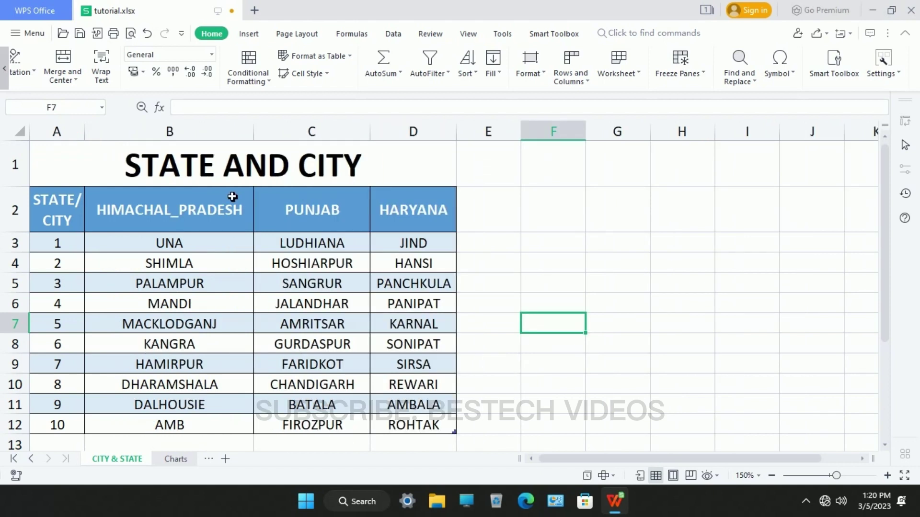
Hide the HIMACHAL_PRADESH column once more.
left_click(198, 141)
right_click(194, 139)
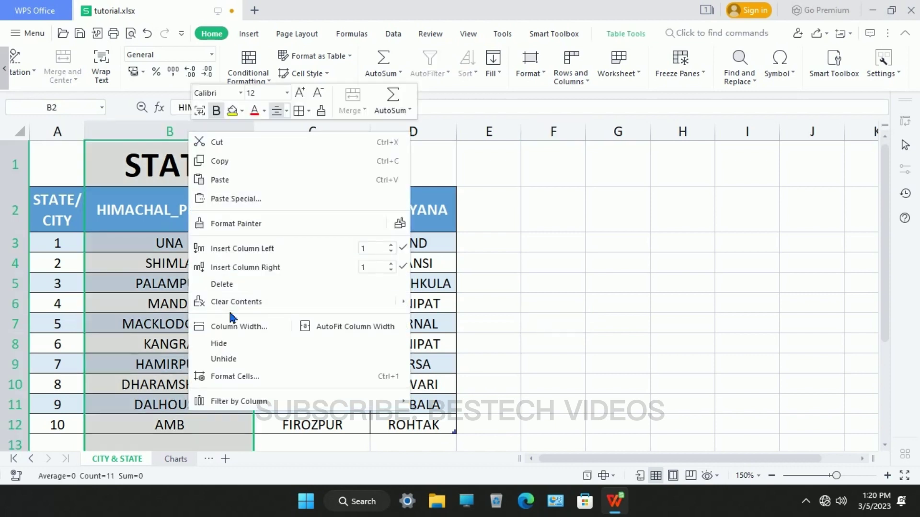
left_click(234, 344)
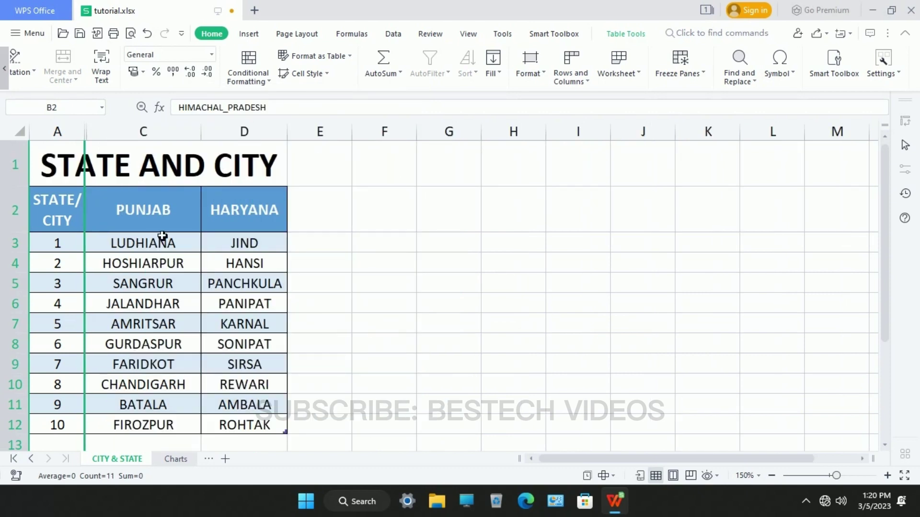
left_click(148, 230)
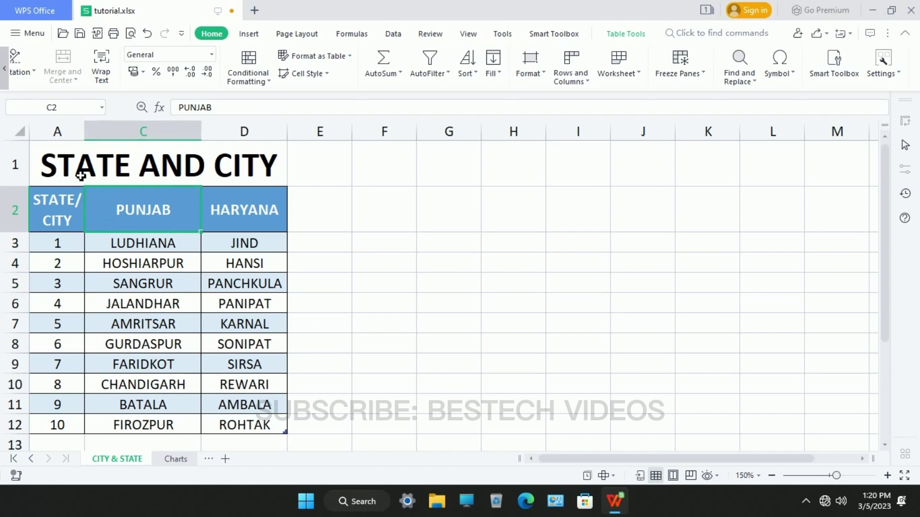
Unhide column B by applying Unhide to the selected columns A through C.
left_click_drag(72, 143, 139, 145)
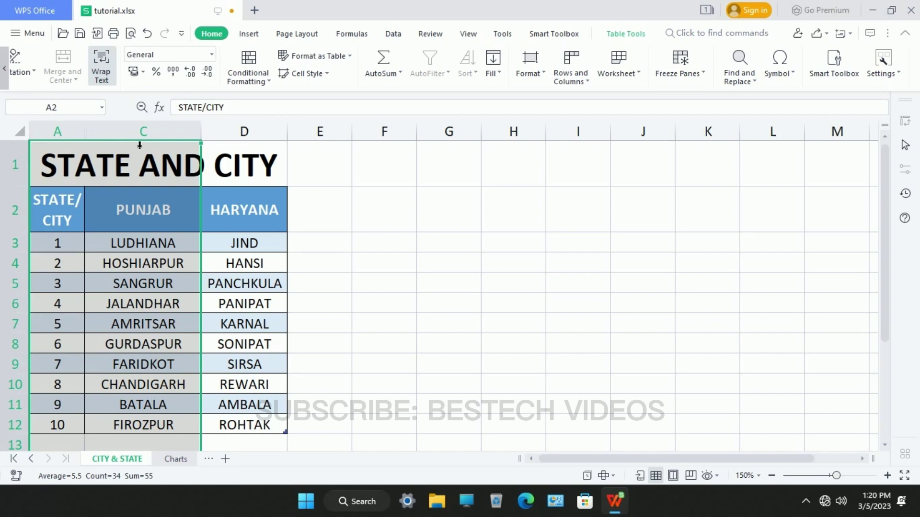
right_click(130, 139)
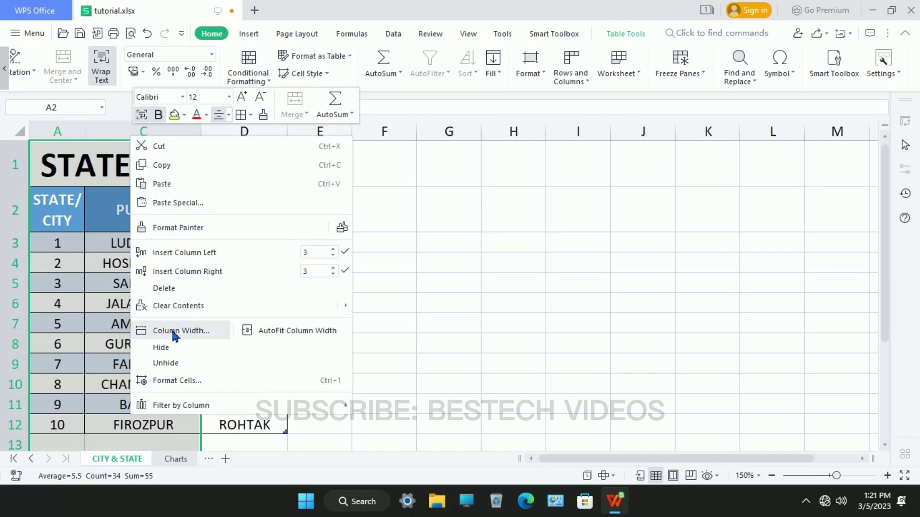
left_click(181, 364)
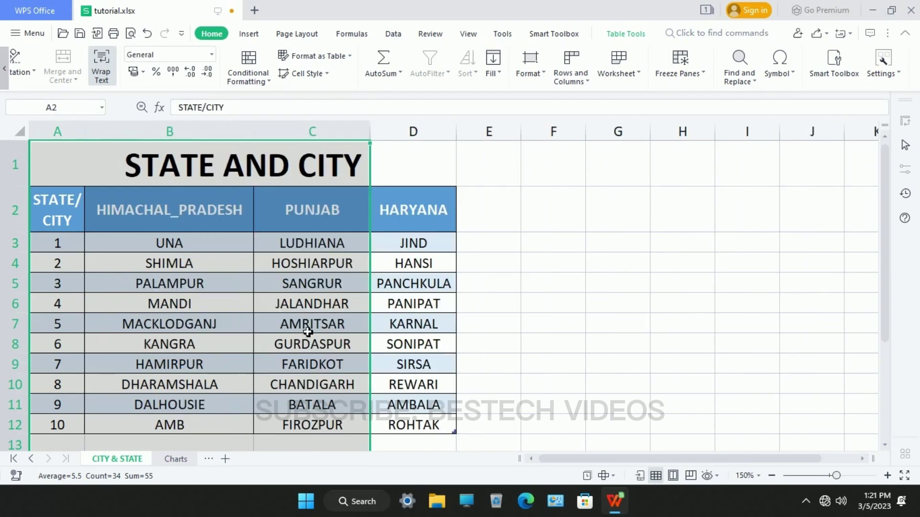
left_click(355, 290)
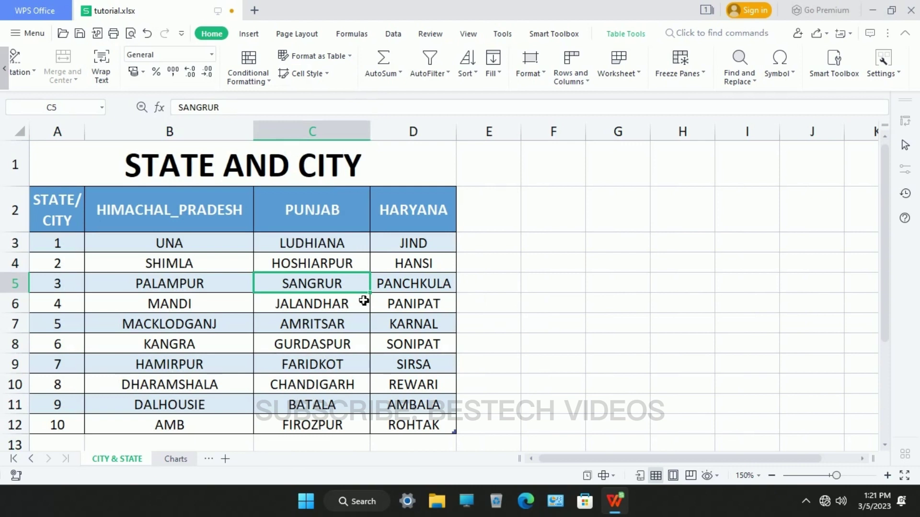
Hide rows 2 to 4 of the table and undo the hiding.
left_click(25, 214)
left_click_drag(26, 243, 24, 268)
right_click(19, 268)
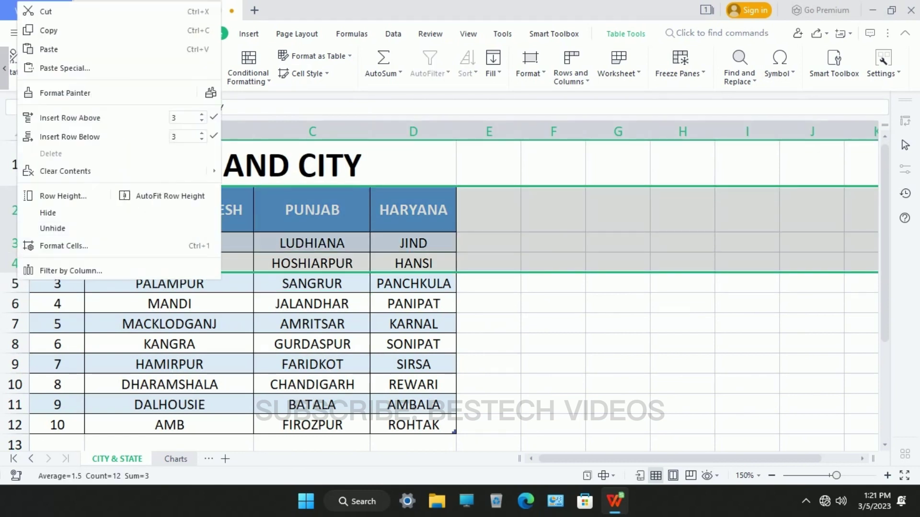
left_click(47, 216)
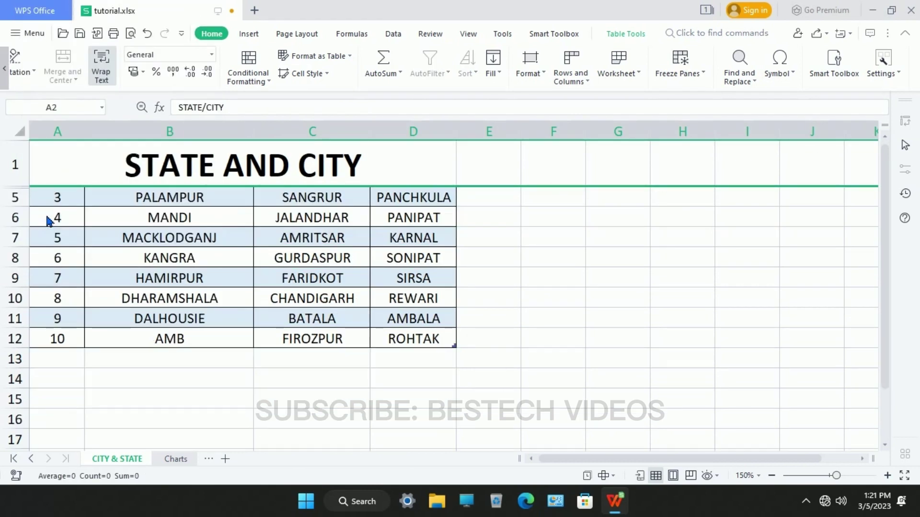
key("ctrl+z")
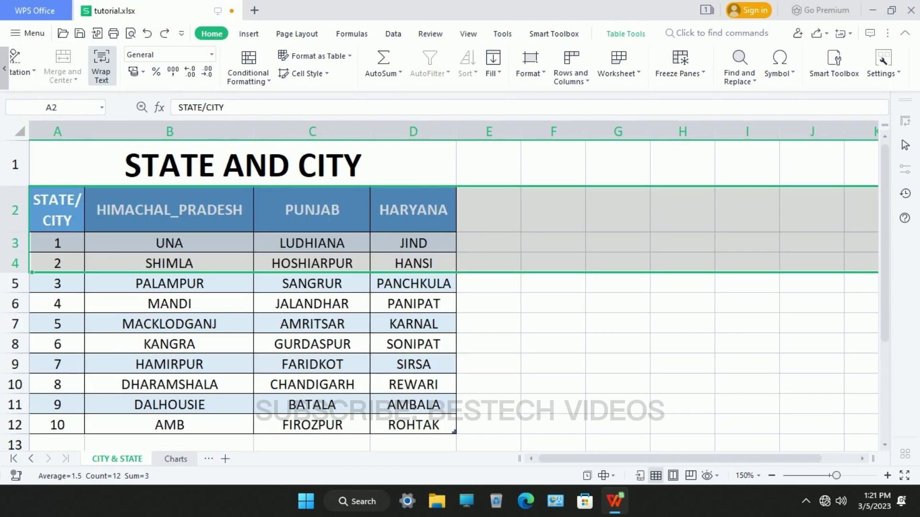
Select cells A3:D3, slightly increase the height of row 3 by its border, and undo the change.
left_click(242, 288)
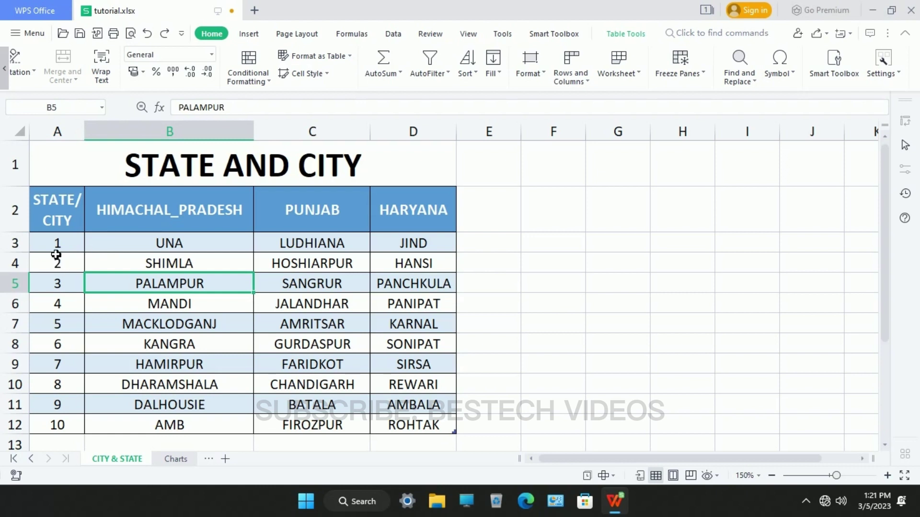
left_click_drag(56, 252, 427, 256)
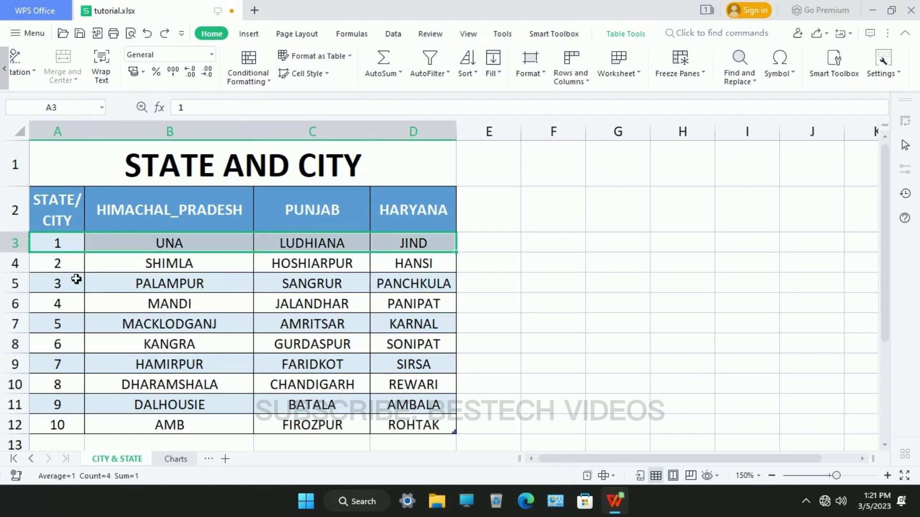
left_click_drag(35, 264, 36, 270)
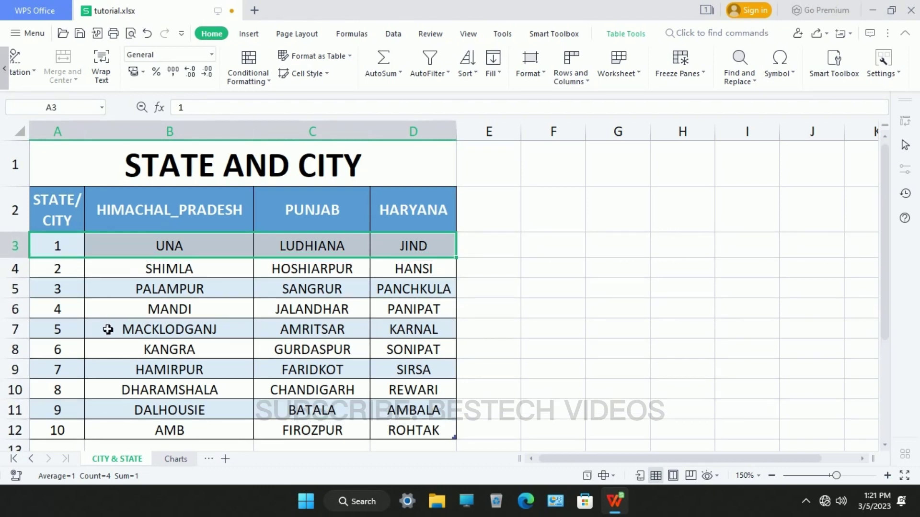
key("ctrl+z")
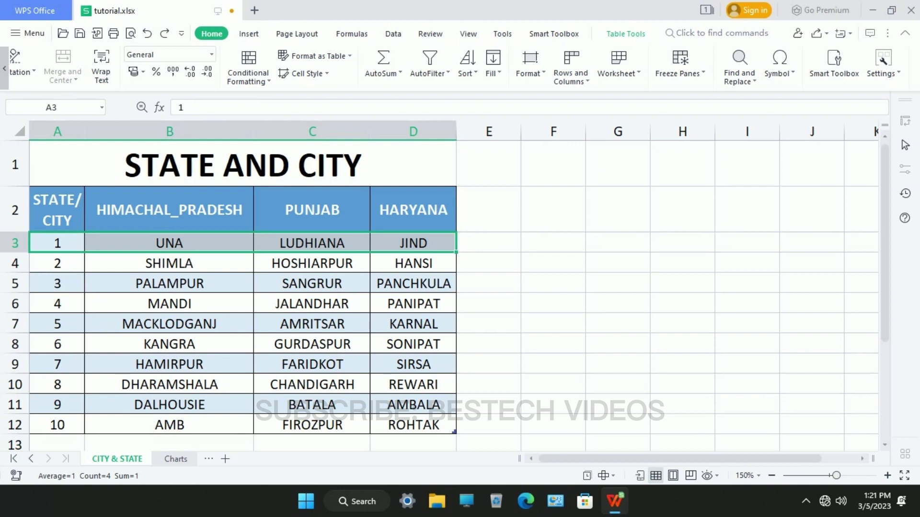
Set the row height of the table's data rows, A3:D12, to 20 pt.
left_click_drag(67, 244, 436, 373)
left_click(148, 297)
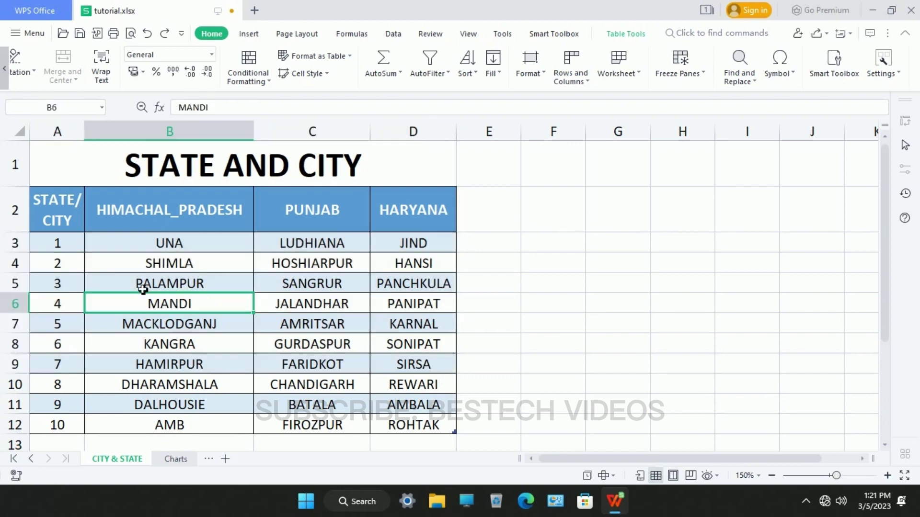
left_click_drag(73, 245, 411, 423)
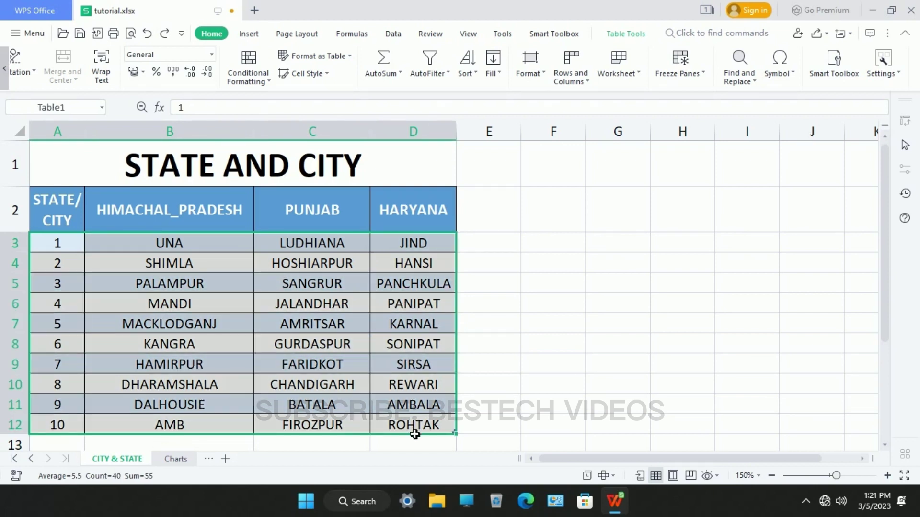
left_click(589, 88)
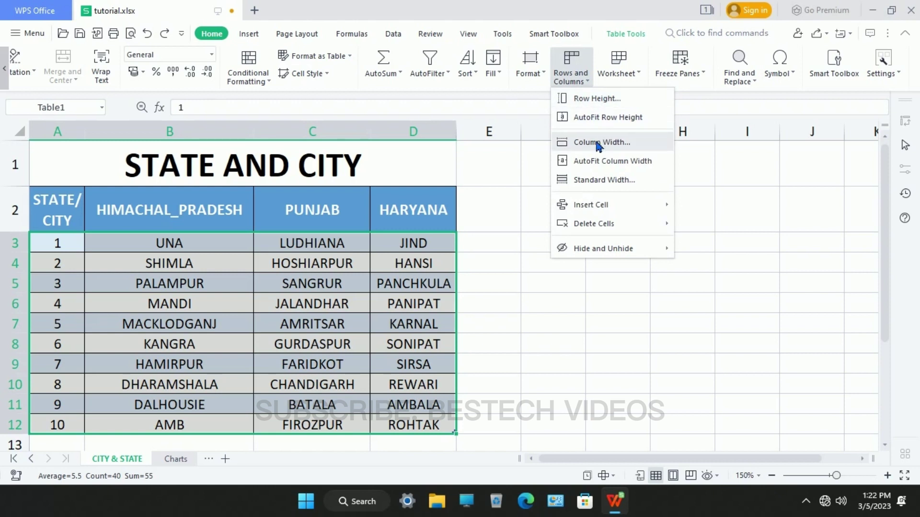
left_click(593, 99)
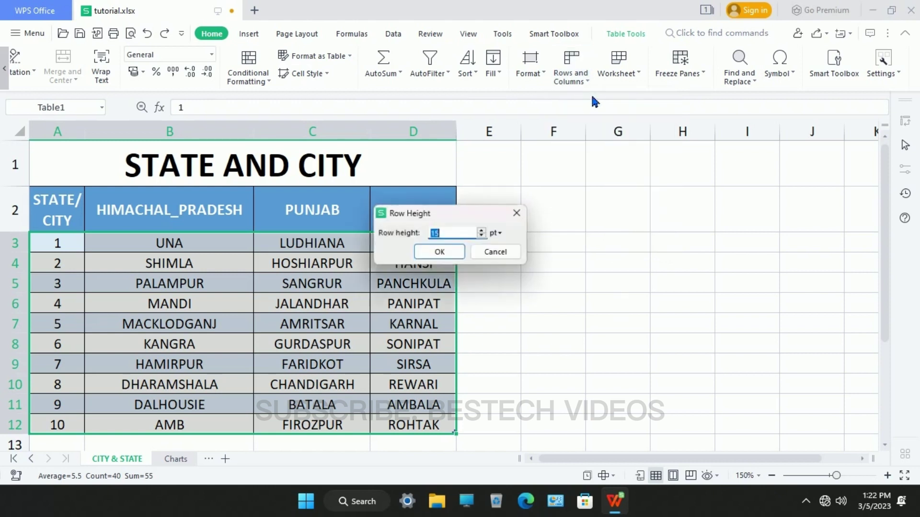
left_click(482, 230)
left_click(483, 230)
left_click(483, 230)
left_click(482, 231)
left_click(482, 230)
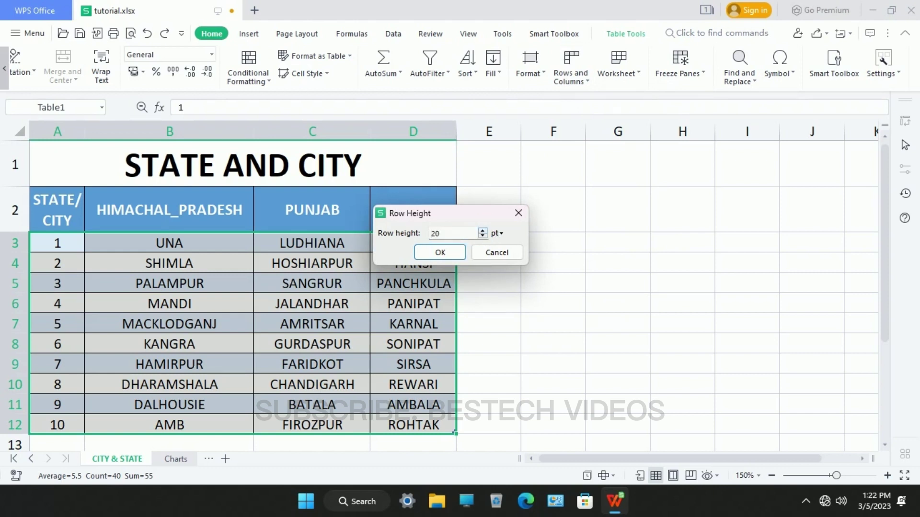
left_click(441, 253)
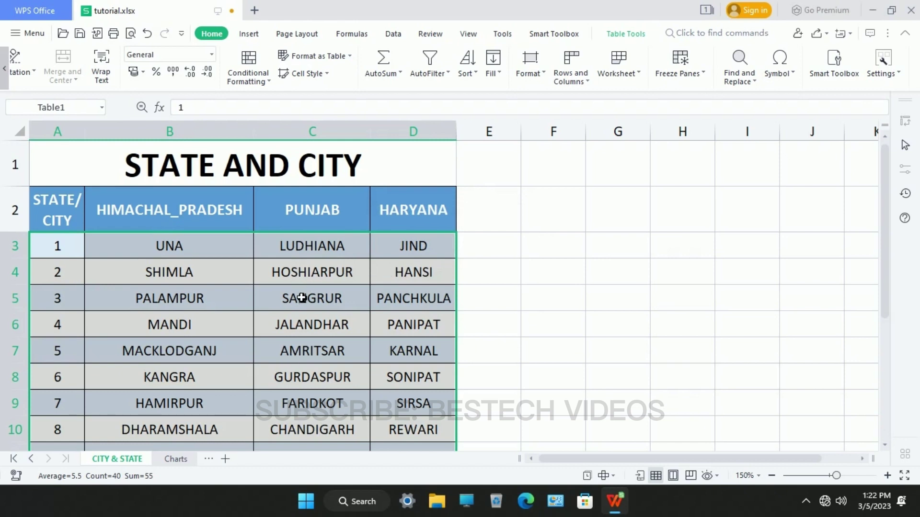
Undo the last row height change and deselect the table data.
key("ctrl+z")
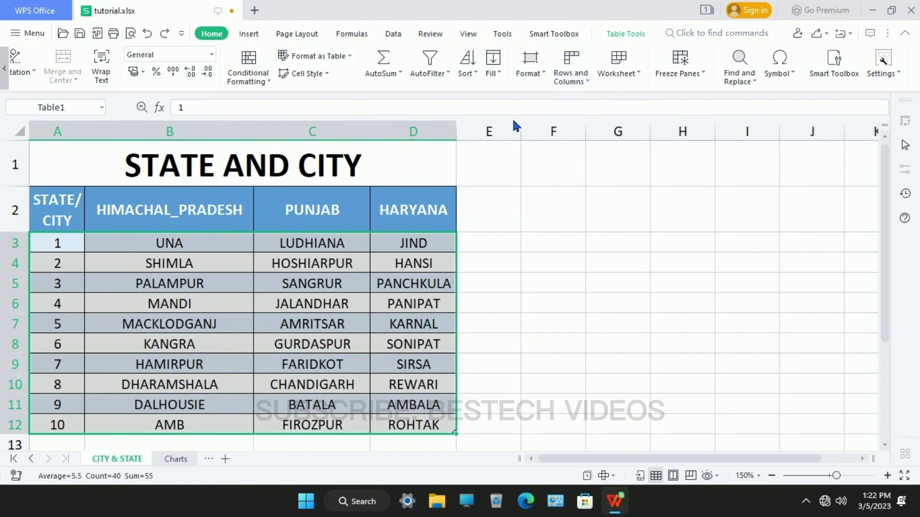
left_click(591, 79)
left_click(560, 324)
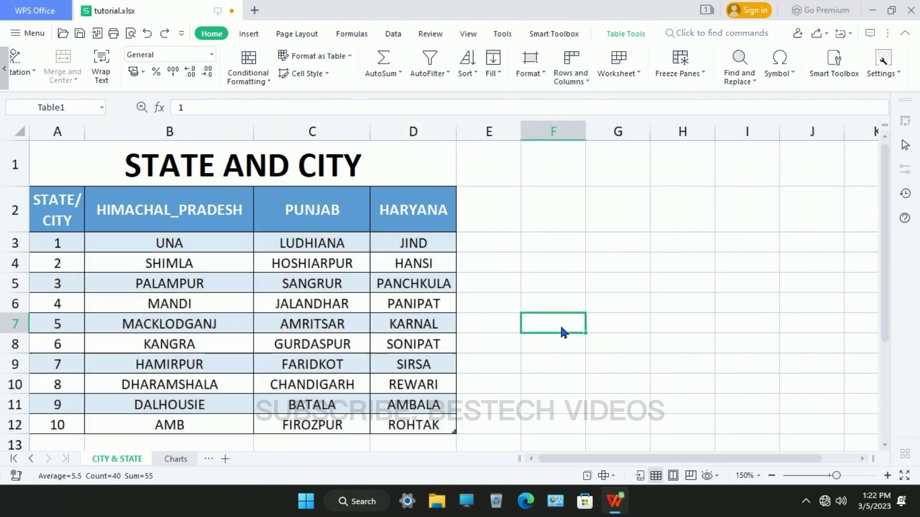
Set the column width of the table's data cells, A3:D12, to 15 inches, check the widened columns, and undo the change.
left_click_drag(72, 242, 427, 433)
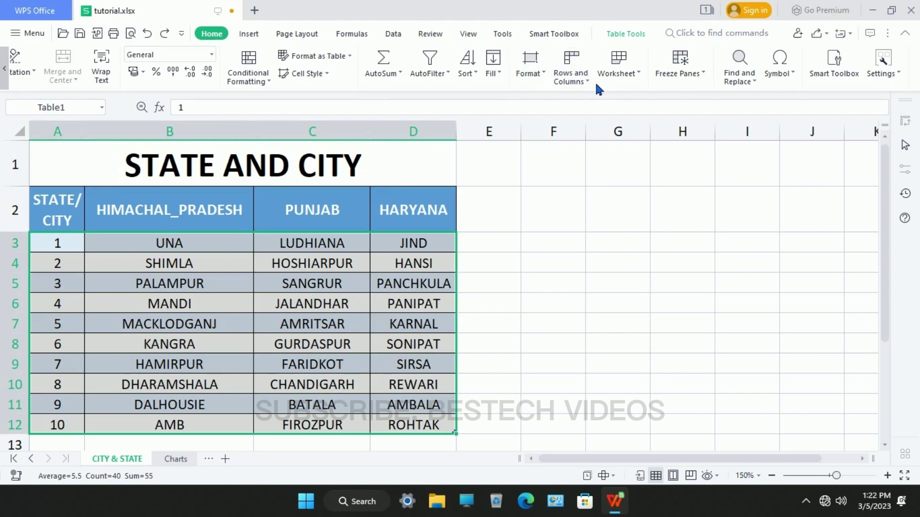
left_click(571, 71)
left_click(601, 143)
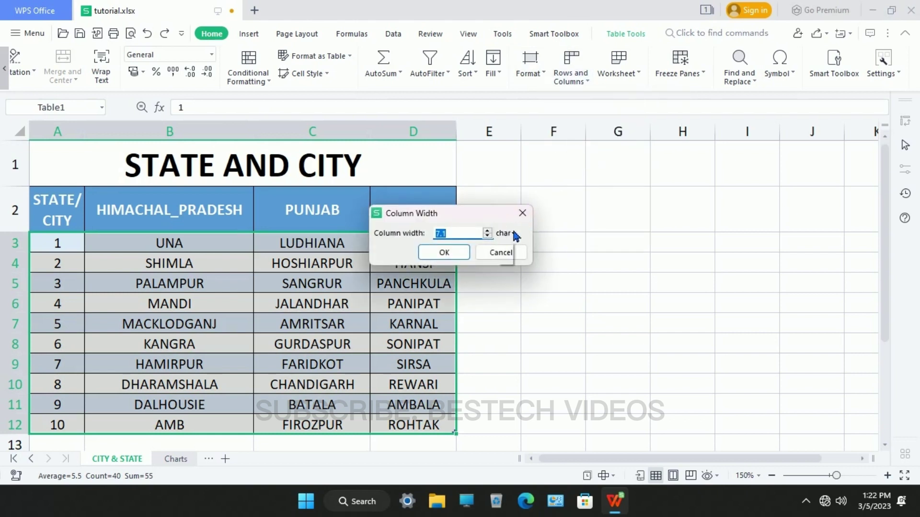
left_click(511, 233)
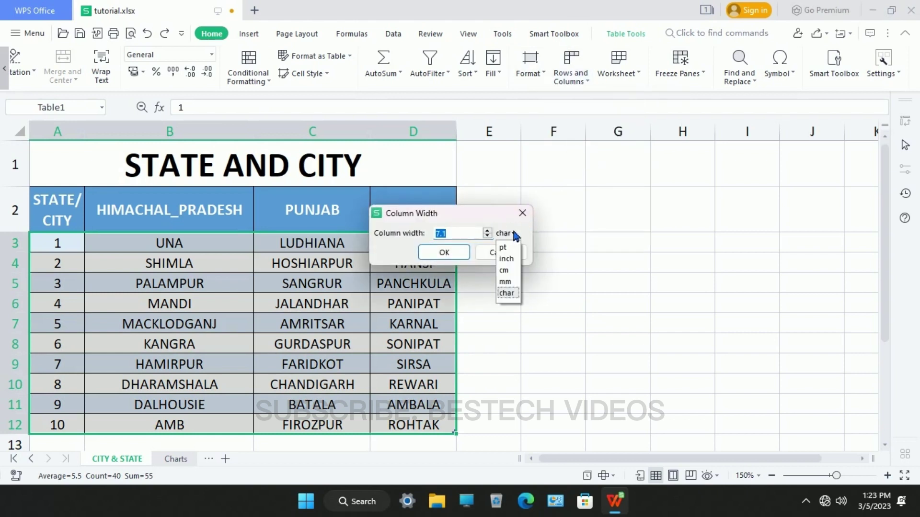
left_click(510, 260)
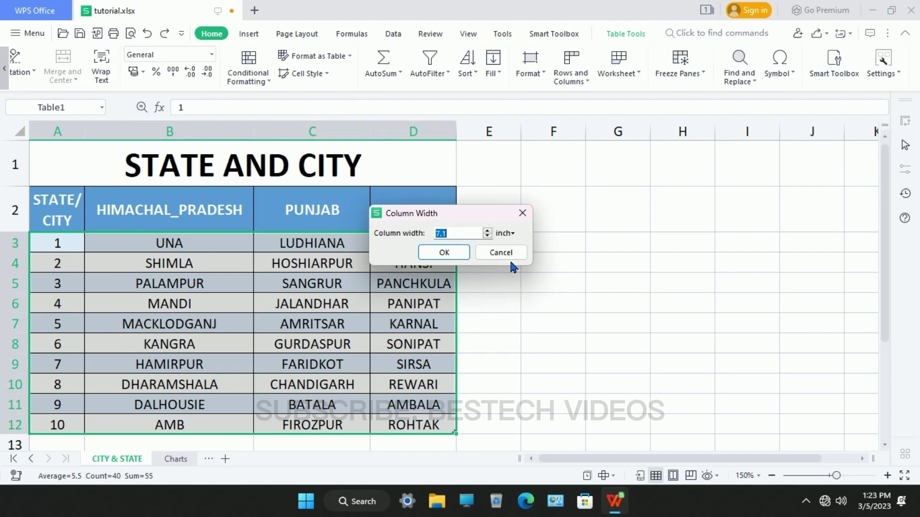
left_click(488, 232)
left_click(487, 231)
double_click(470, 237)
type("15")
left_click(452, 252)
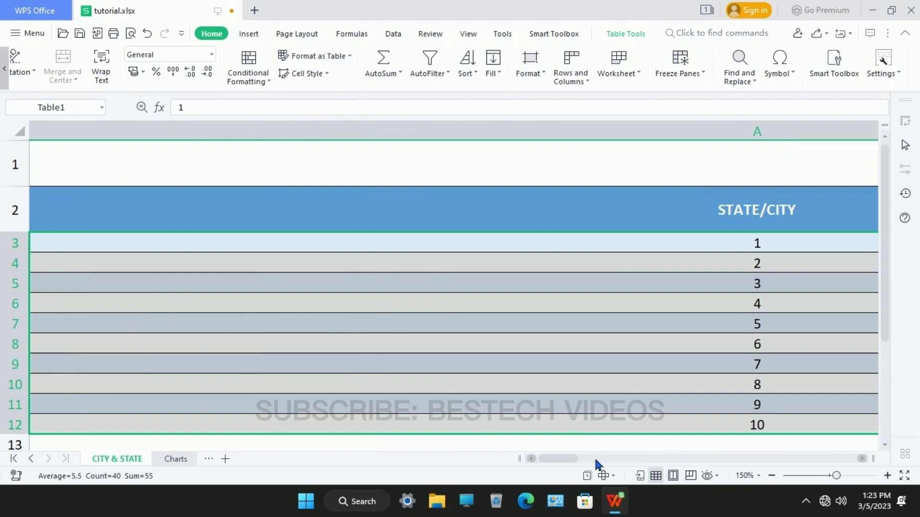
left_click_drag(565, 458, 644, 465)
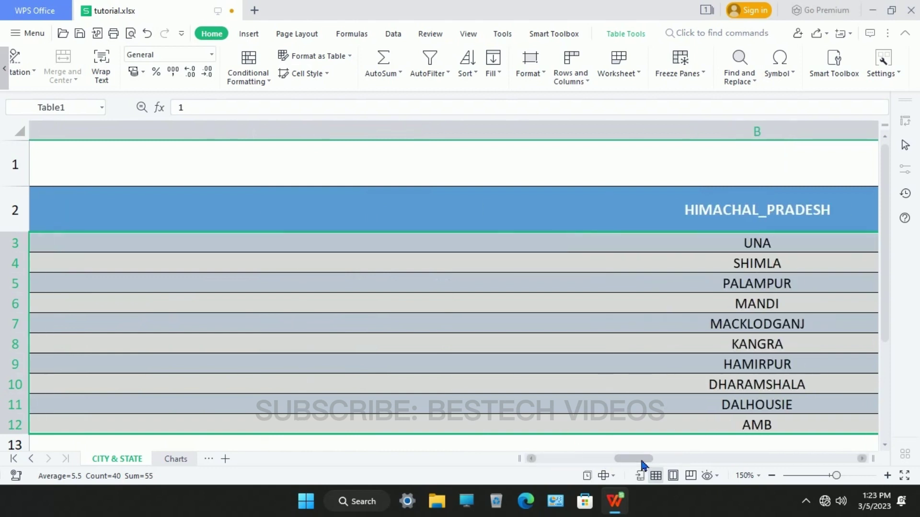
key("ctrl+z")
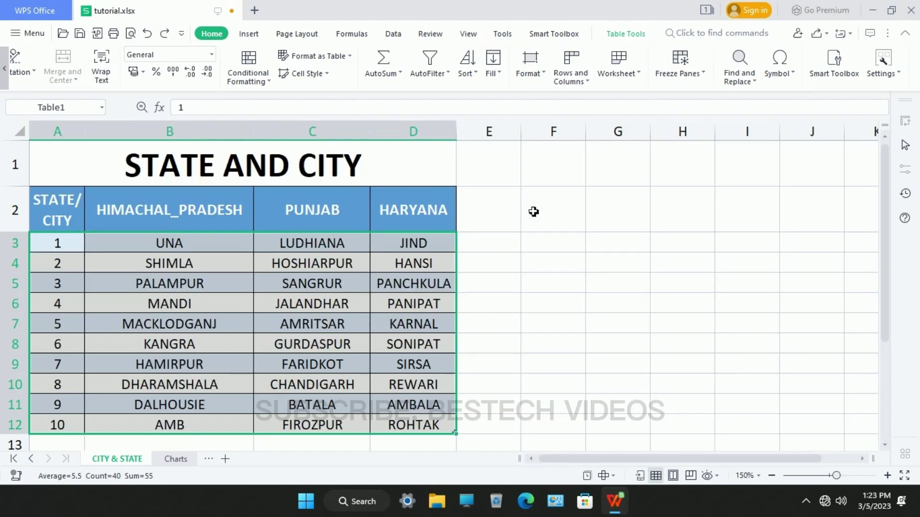
Examine the units offered for column width and the hide and unhide options for rows and columns without changing anything.
left_click(588, 83)
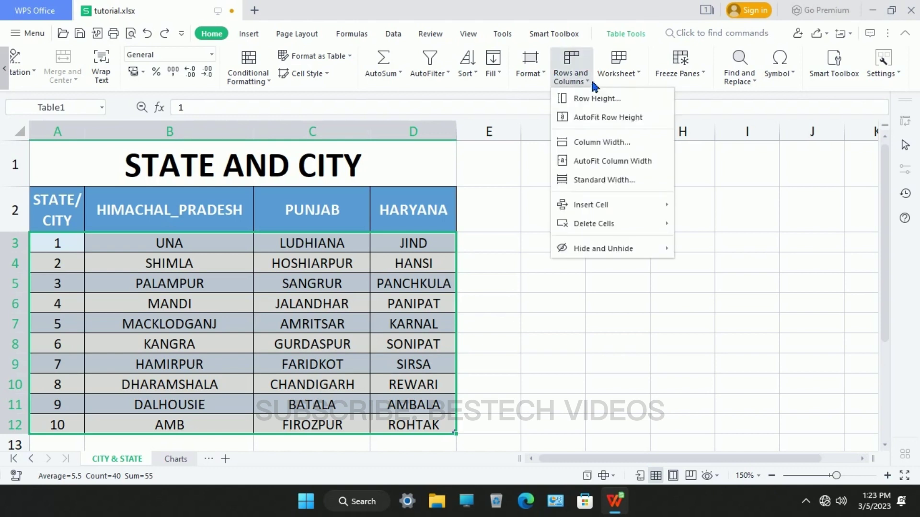
left_click(603, 140)
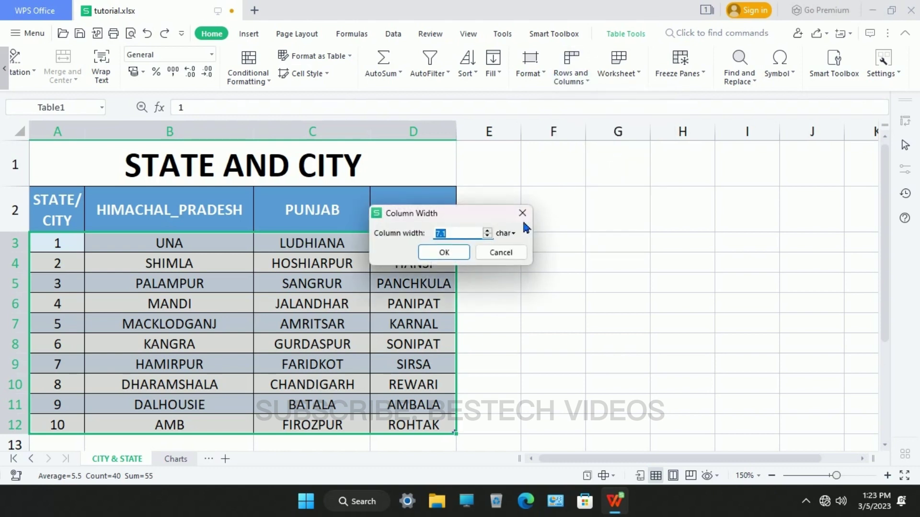
left_click(511, 234)
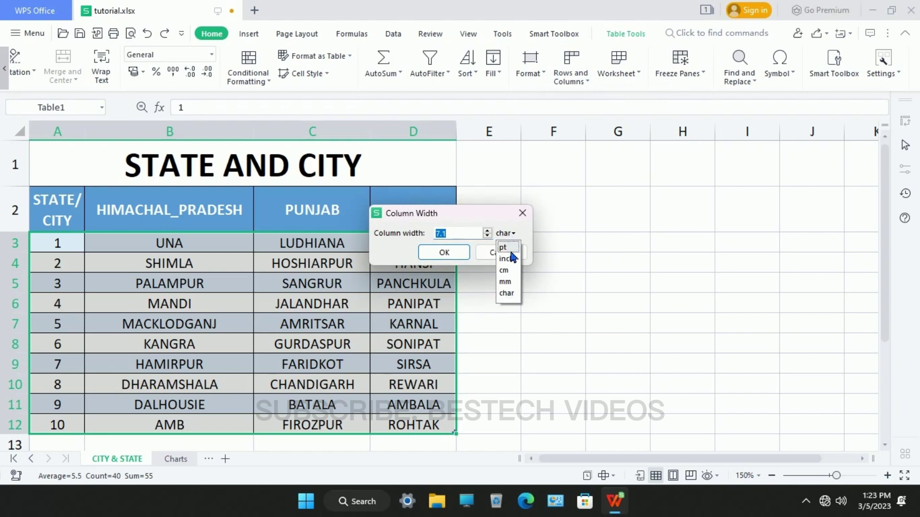
left_click(565, 282)
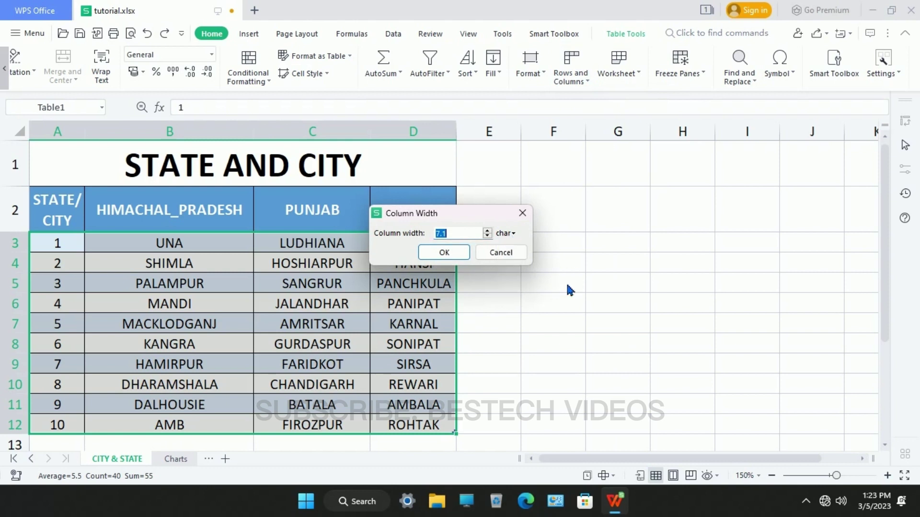
left_click(501, 253)
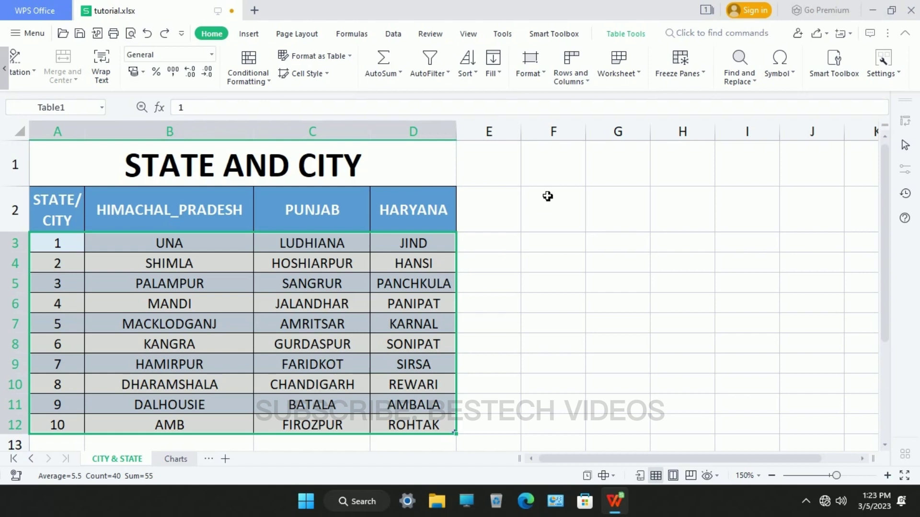
left_click(585, 82)
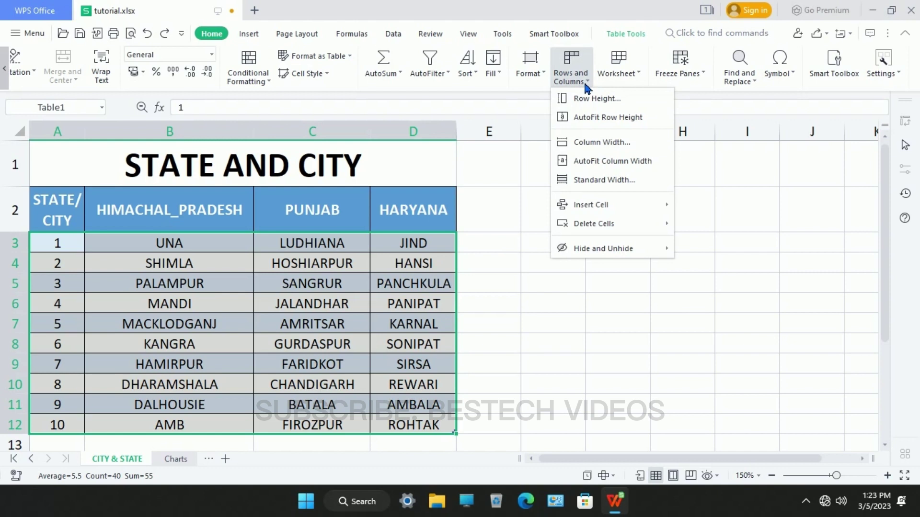
mouse_move(610, 251)
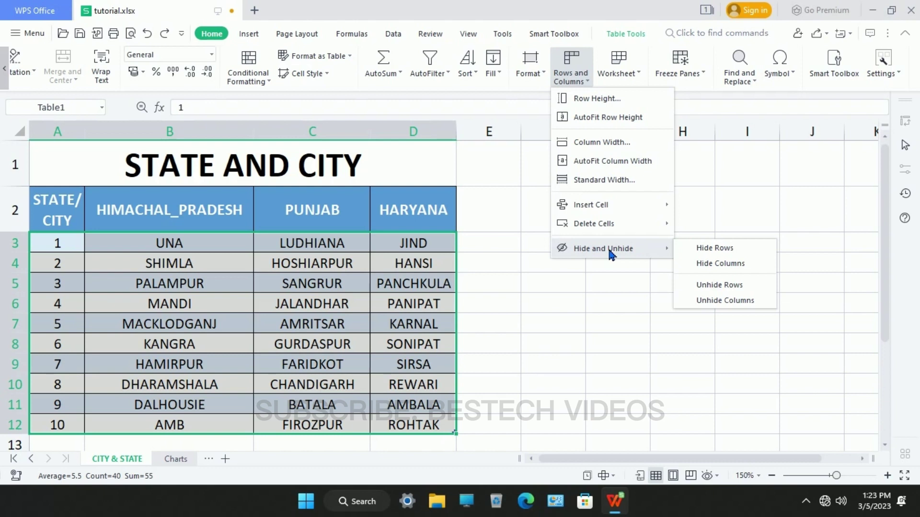
key("Escape")
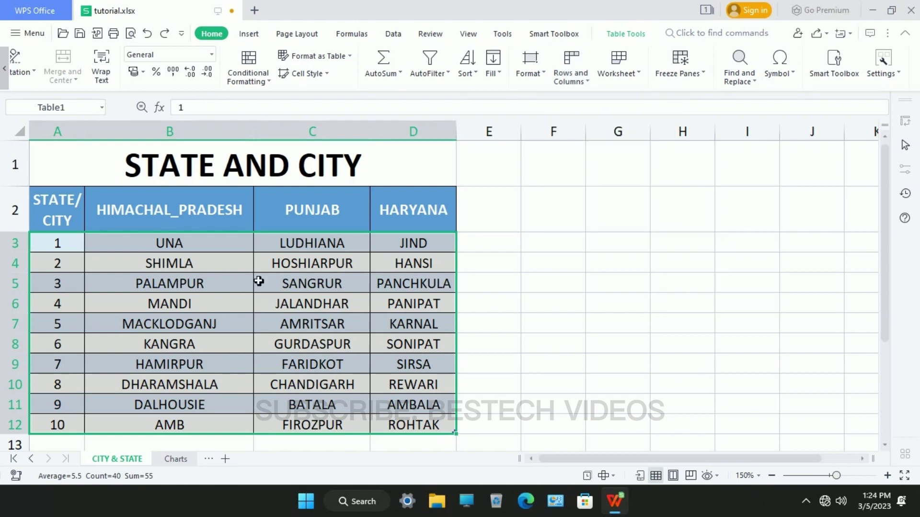
Select rows 3 to 12, increase their height together by a row border, and reduce it back to the former height.
left_click(261, 271)
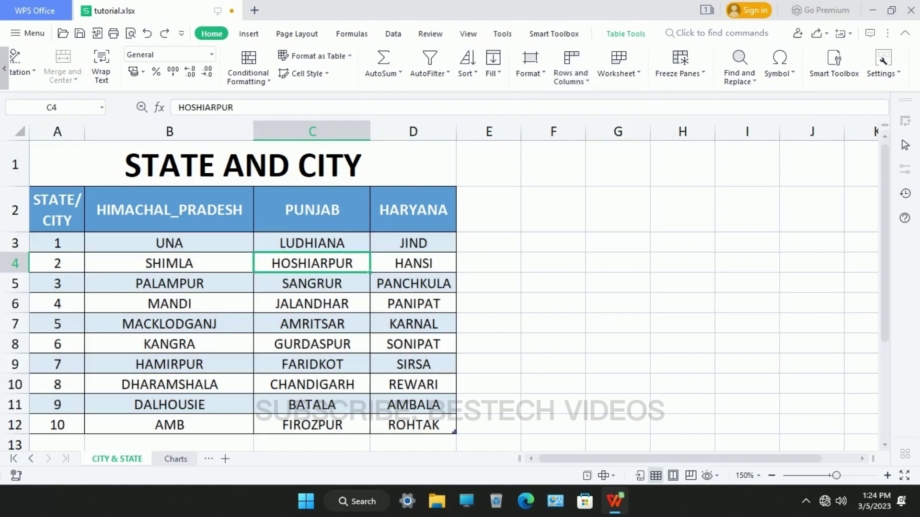
left_click_drag(21, 252, 30, 437)
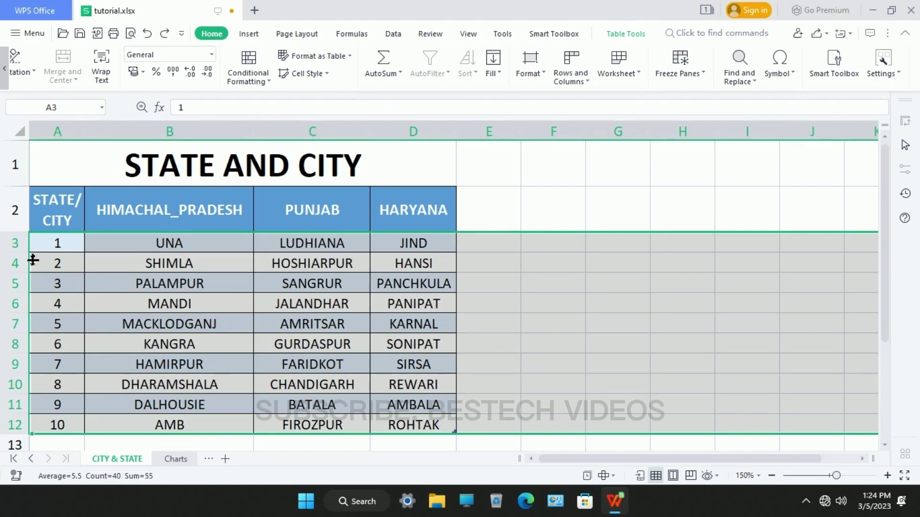
left_click_drag(32, 260, 33, 267)
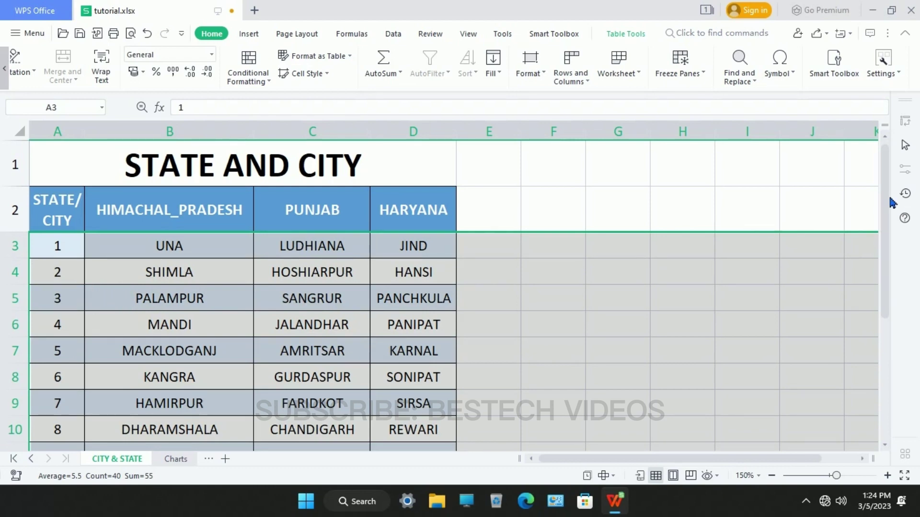
mouse_move(887, 193)
left_mouse_down()
mouse_move(889, 230)
mouse_move(888, 207)
left_mouse_up()
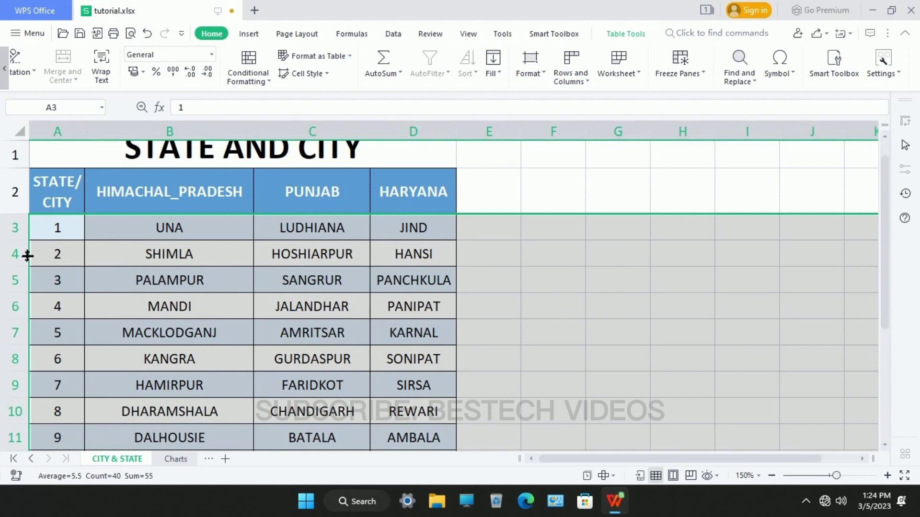
left_click_drag(27, 253, 28, 250)
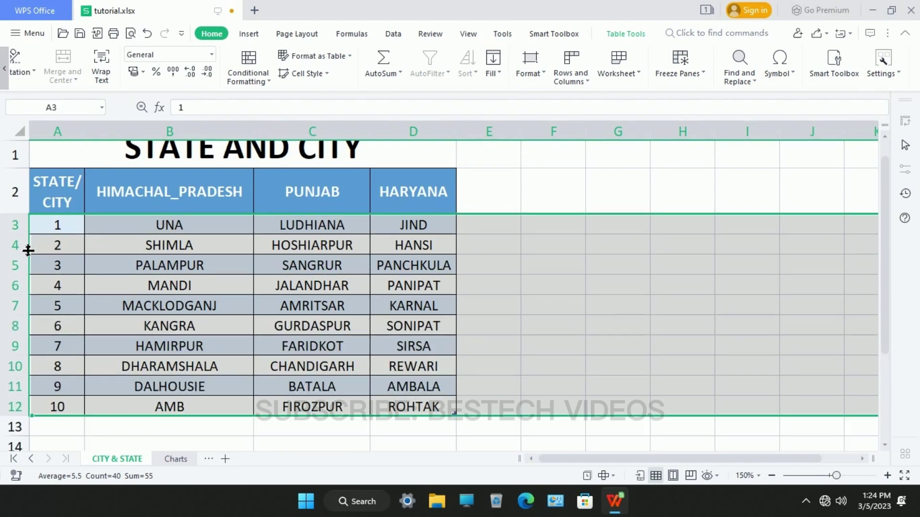
Select columns A to D and resize them together to one equal width by a column border.
left_click_drag(58, 131, 429, 149)
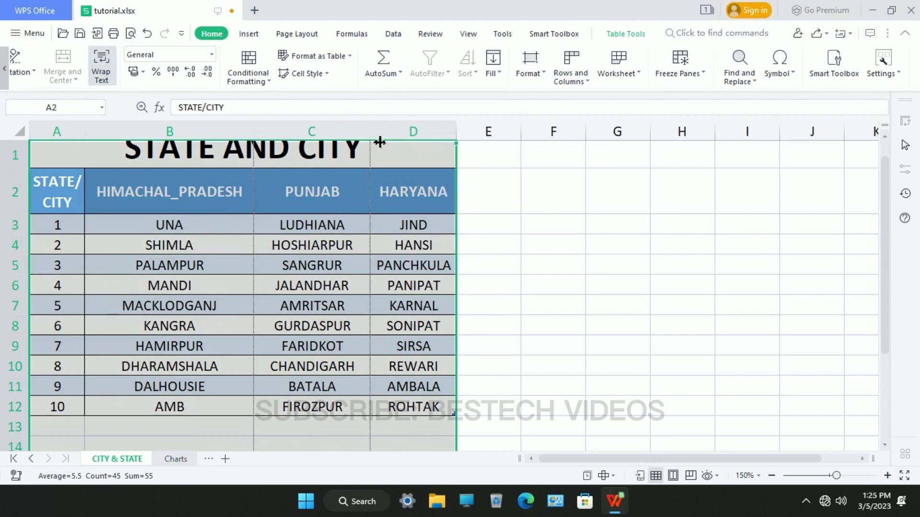
left_click_drag(380, 141, 379, 136)
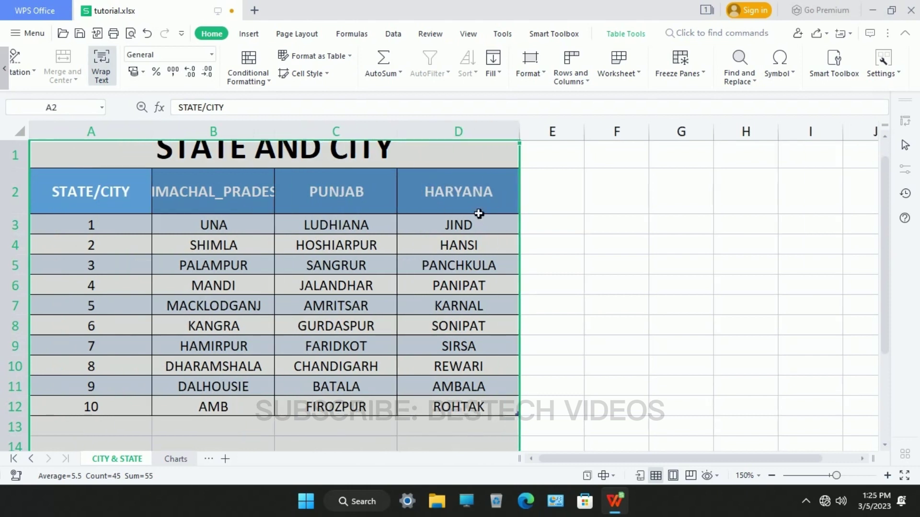
left_click(342, 265)
double_click(282, 143)
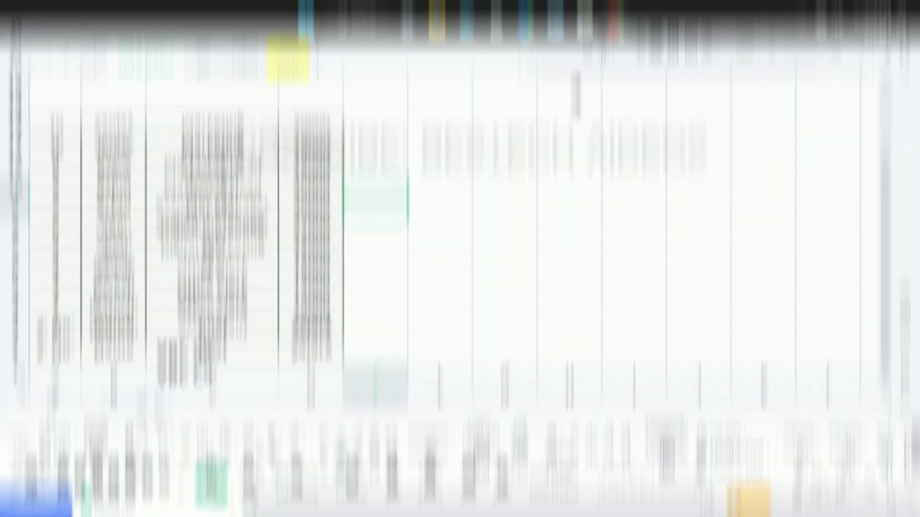
Examine the ABC Co. salary table on the Find & Replace sheet and the available find and replace commands.
key("Up")
key("Up")
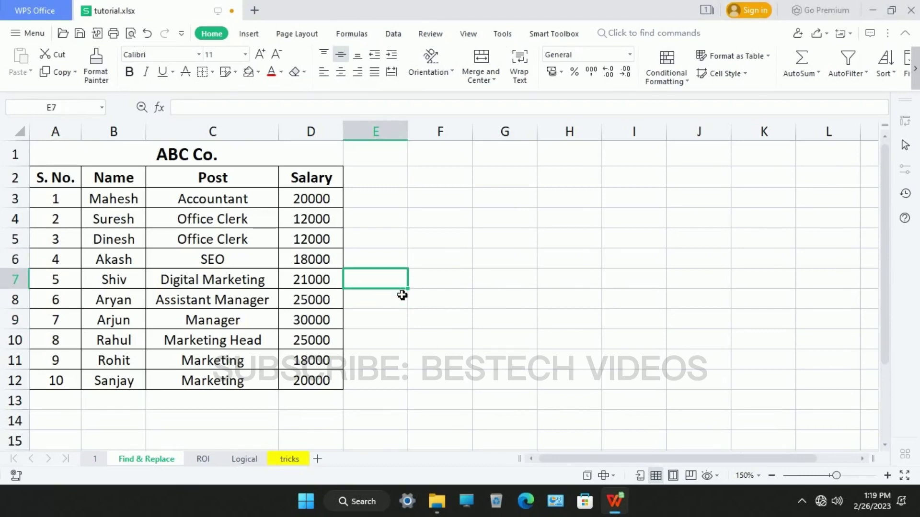
left_click(487, 245)
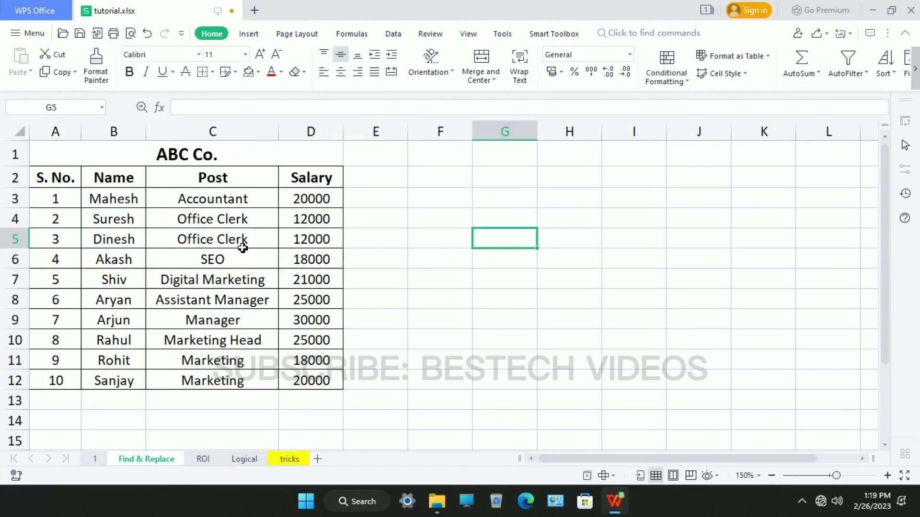
left_click_drag(72, 181, 345, 390)
left_click(404, 306)
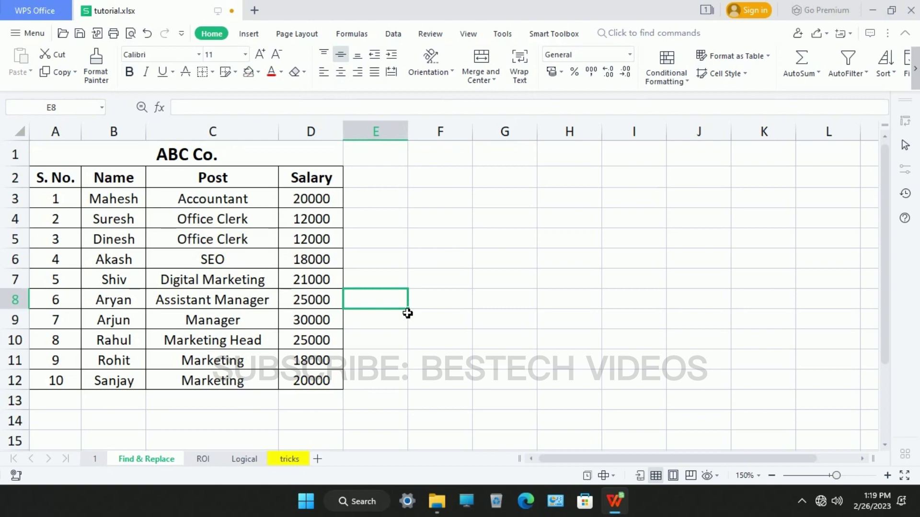
left_click(318, 226)
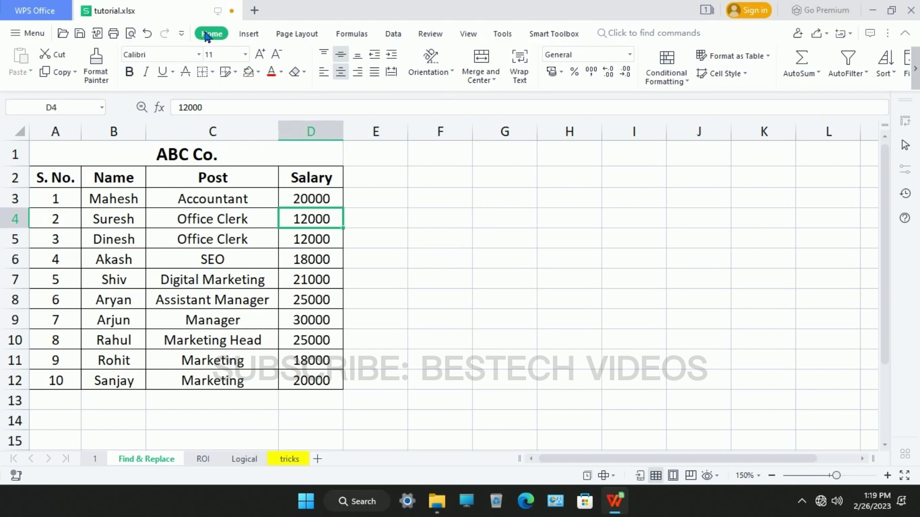
left_click(915, 68)
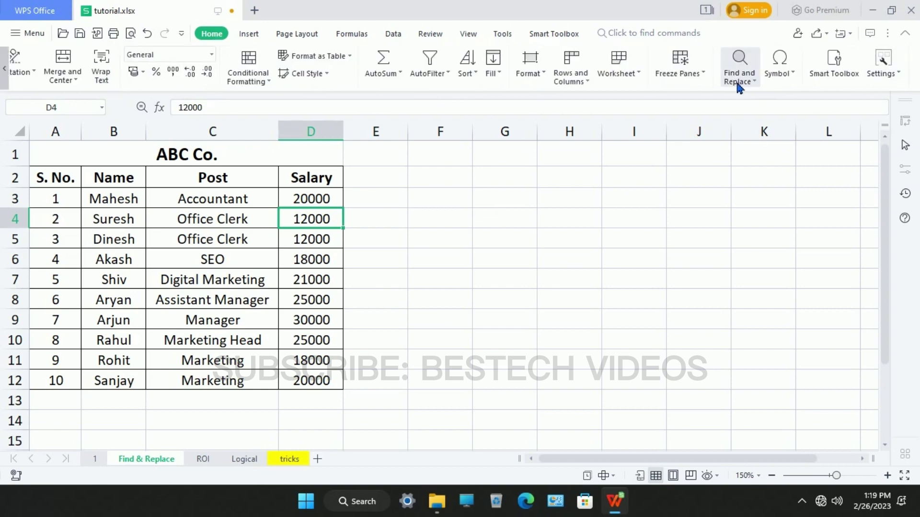
left_click(753, 84)
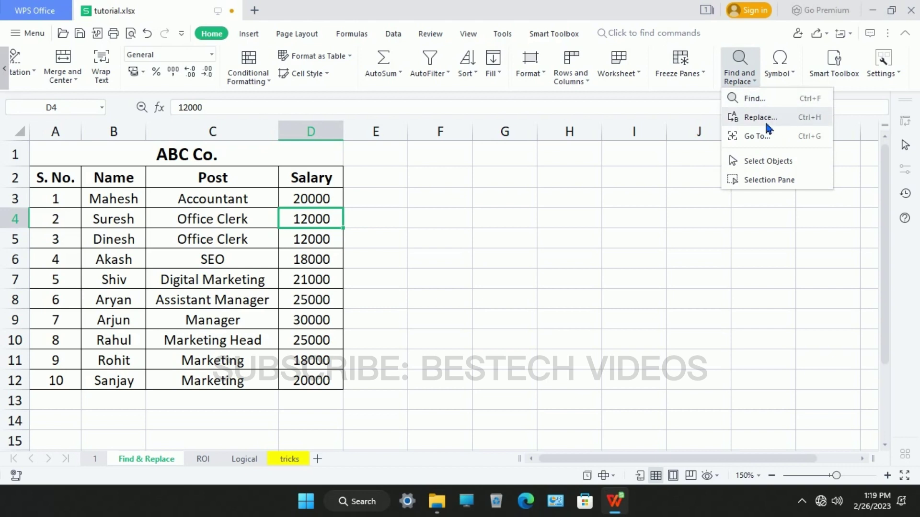
left_click(616, 203)
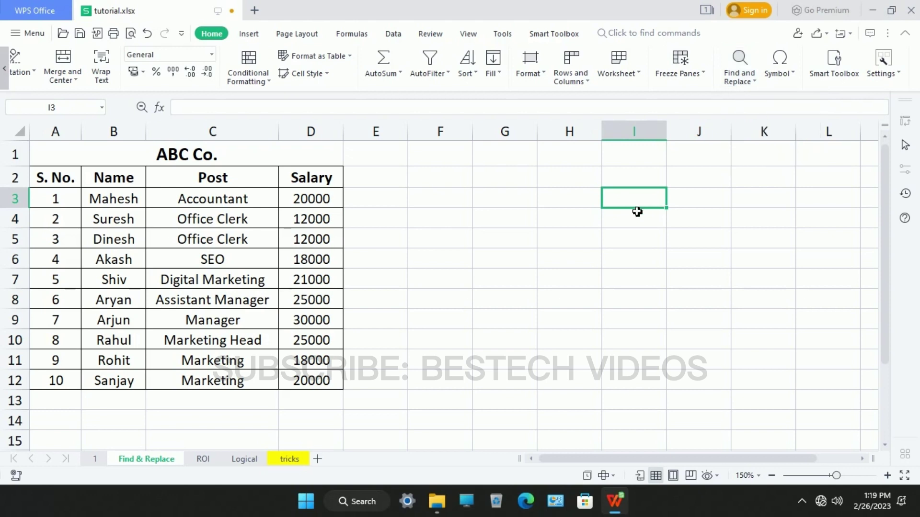
Search the sheet for 12000 with Find and step through to the second match in the Salary column.
left_click(752, 81)
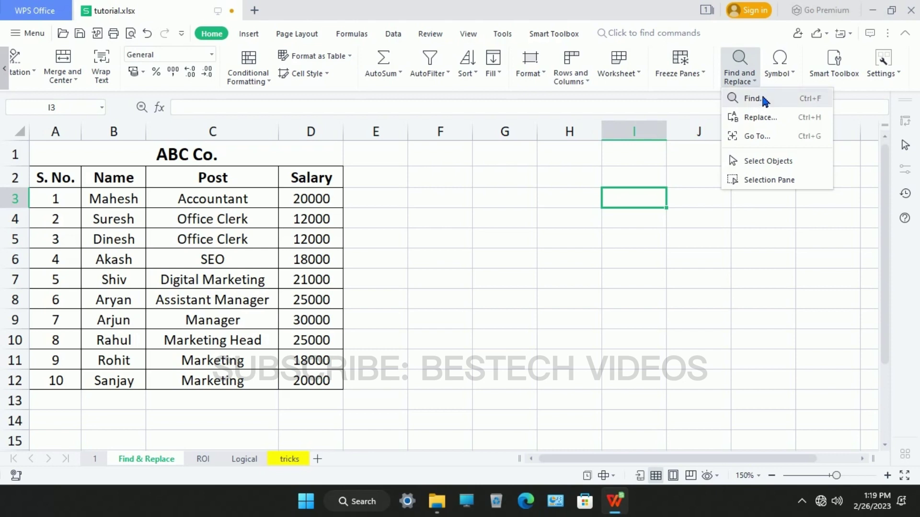
left_click(760, 96)
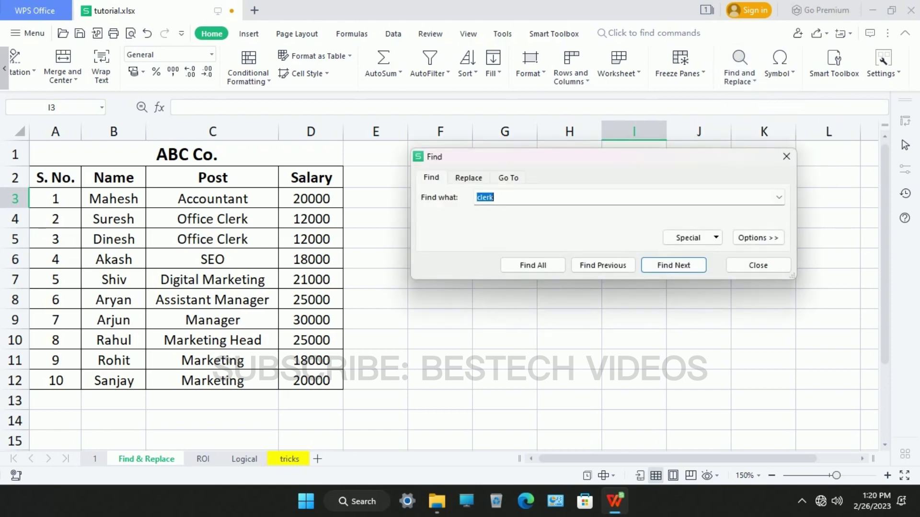
left_click_drag(597, 160, 605, 176)
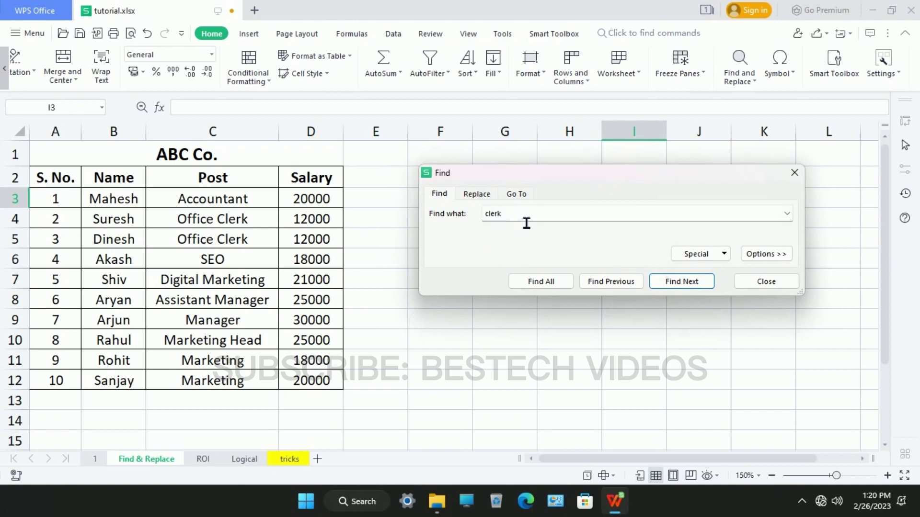
type("12000")
left_click(693, 285)
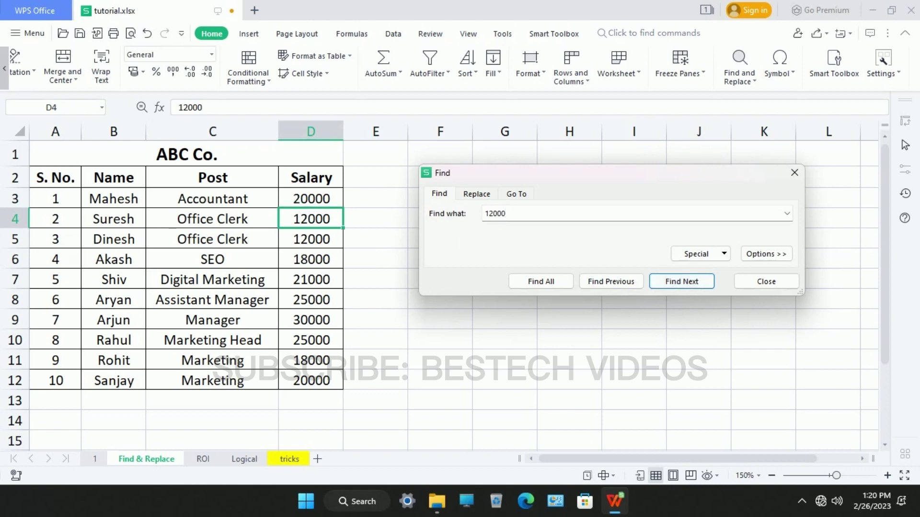
left_click(691, 286)
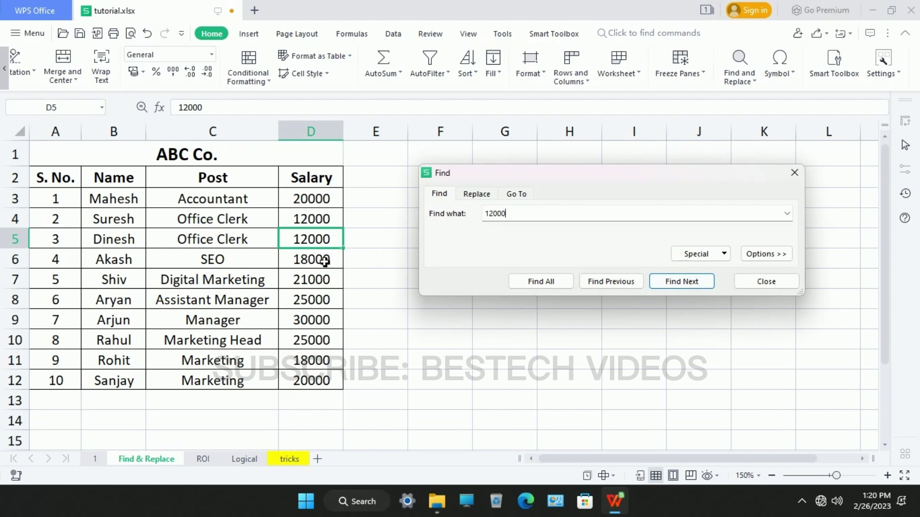
Cycle repeatedly between the cells containing 12000 in the Salary column, then close the search.
left_click(688, 286)
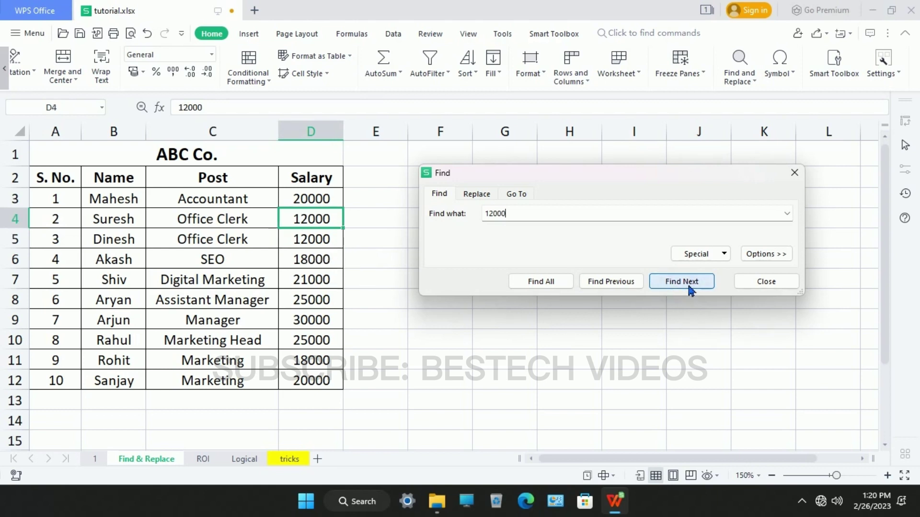
left_click(687, 286)
left_click(688, 286)
left_click(688, 286)
left_click(688, 286)
left_click(688, 286)
left_click(688, 286)
left_click(688, 286)
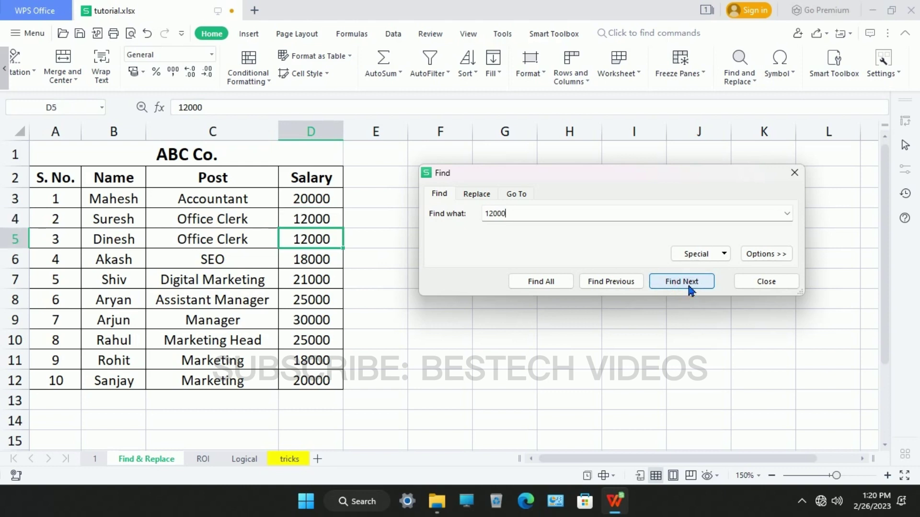
left_click(688, 286)
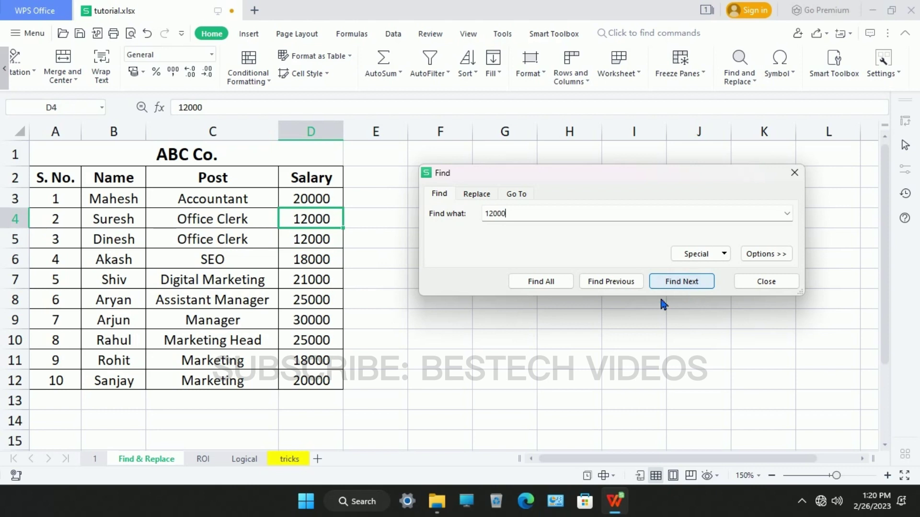
left_click(771, 283)
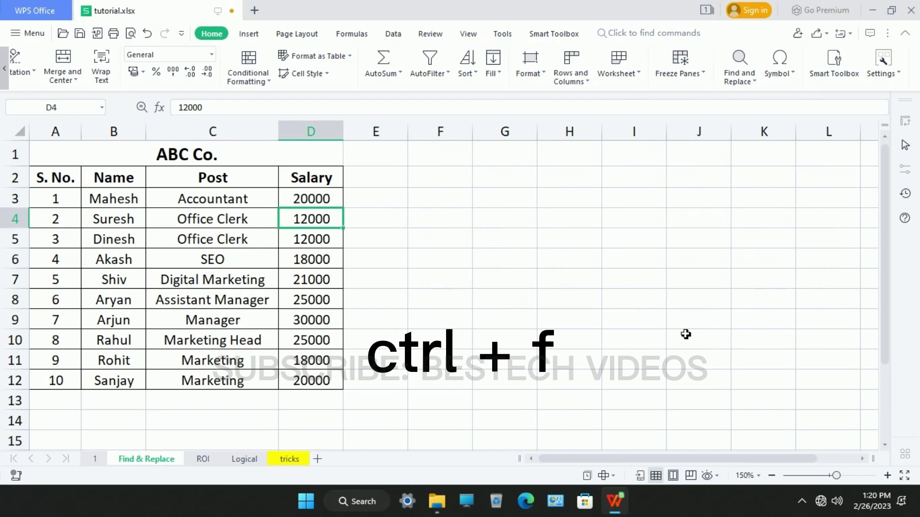
Reopen Find and list all cells of the sheet that contain 12000.
key("ctrl+f")
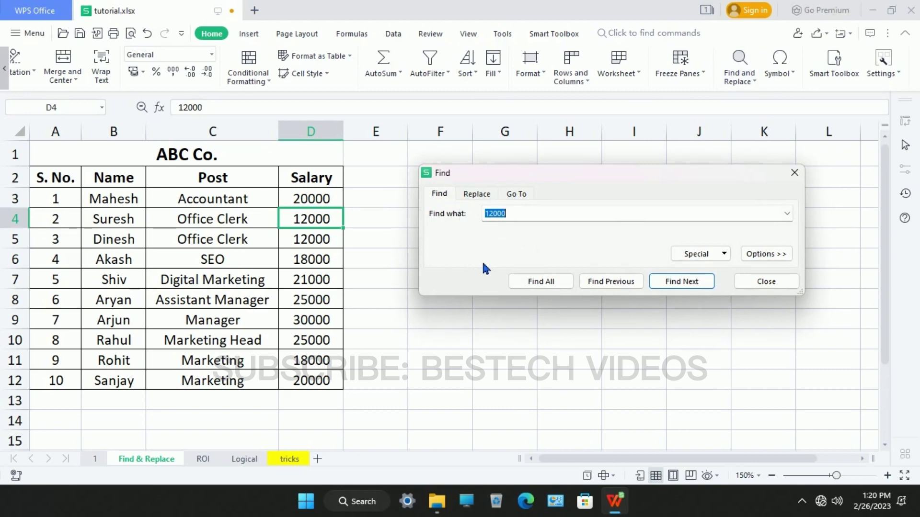
left_click(526, 217)
left_click_drag(527, 216, 457, 223)
left_click(552, 284)
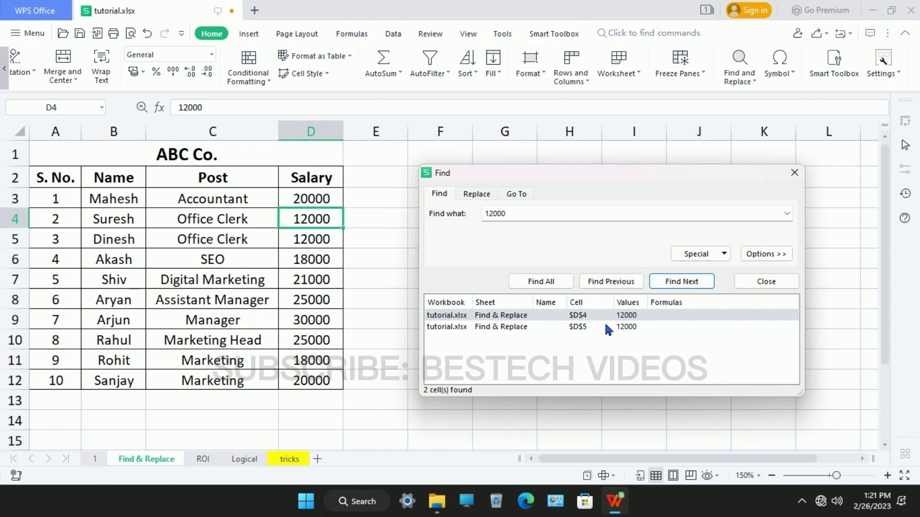
Replace all occurrences of 12000 with 13000 in the salary table and close the Replace dialog.
left_click(471, 199)
key("shift+Tab")
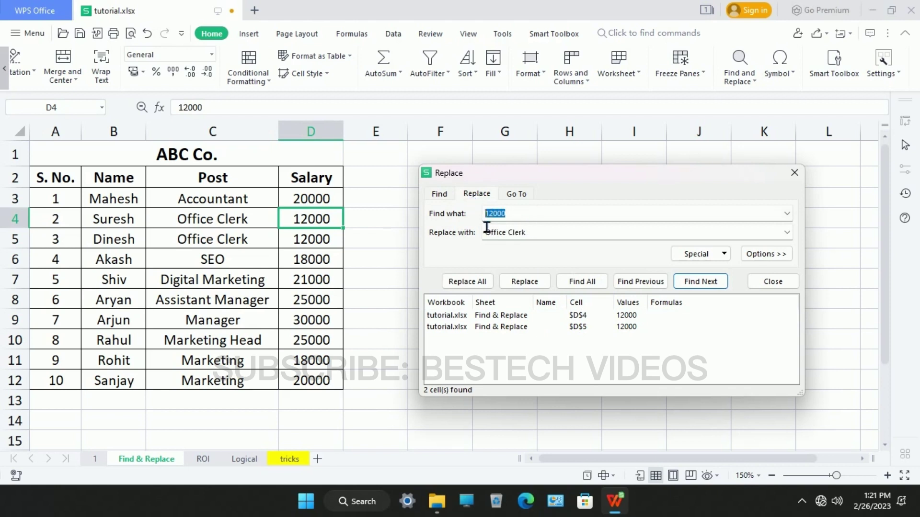
key("Tab")
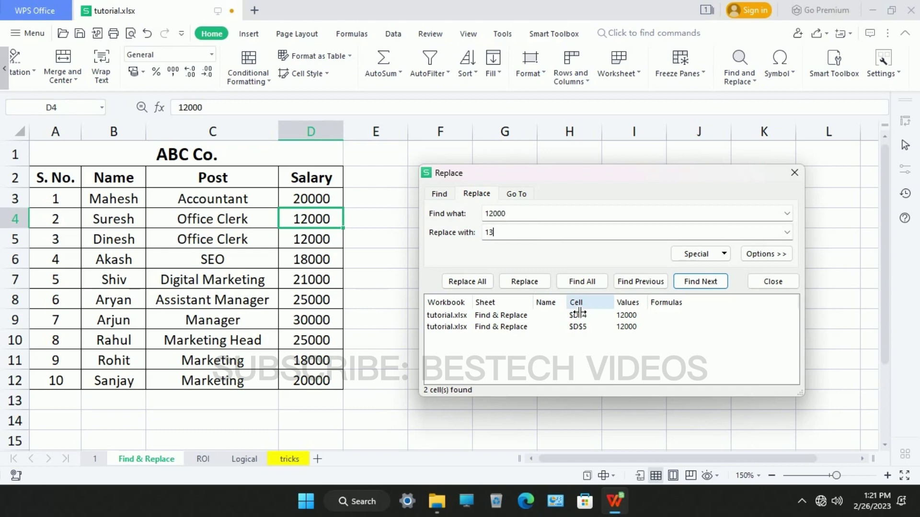
type("000")
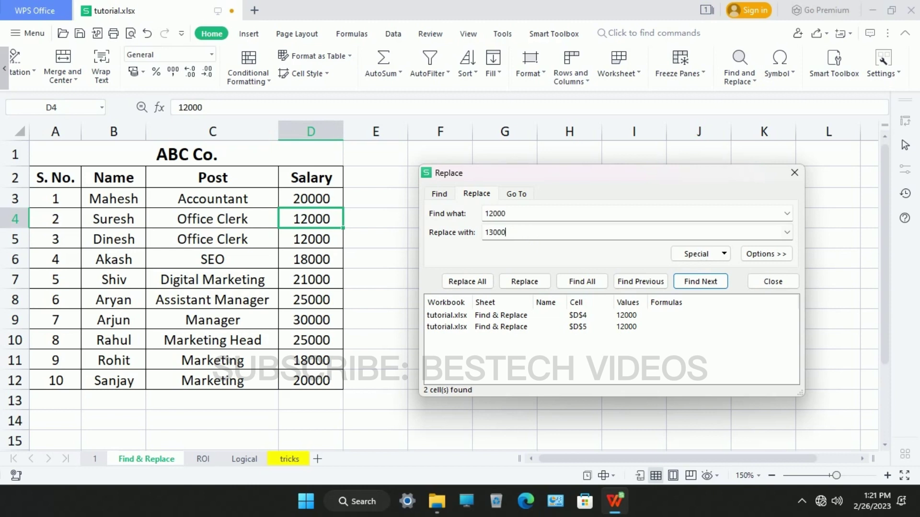
left_click(468, 283)
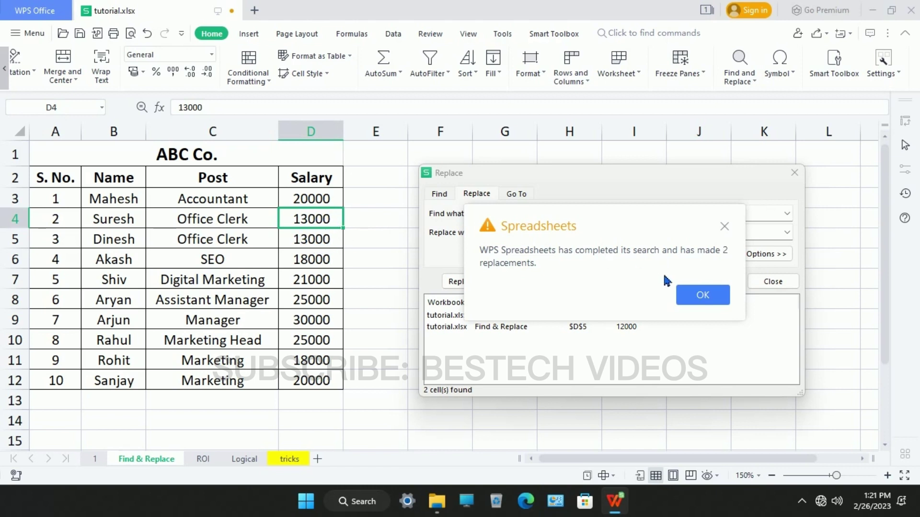
left_click(702, 295)
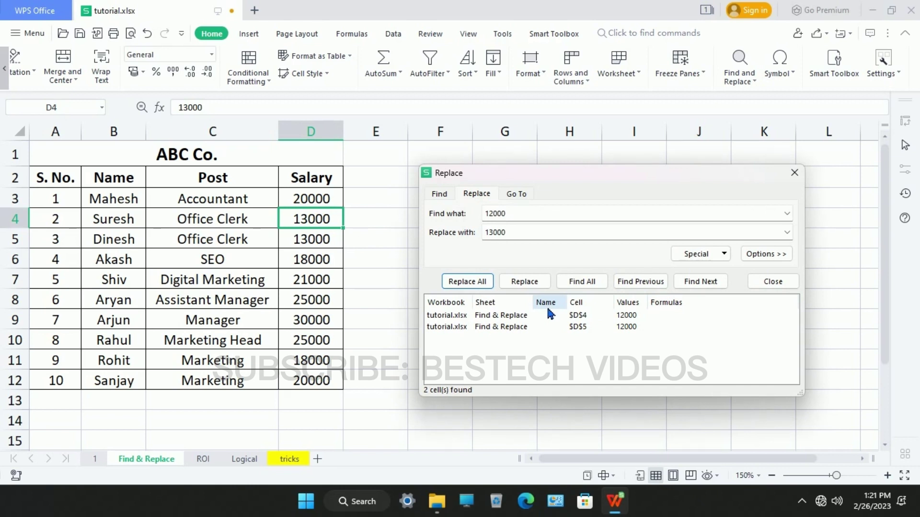
left_click(794, 173)
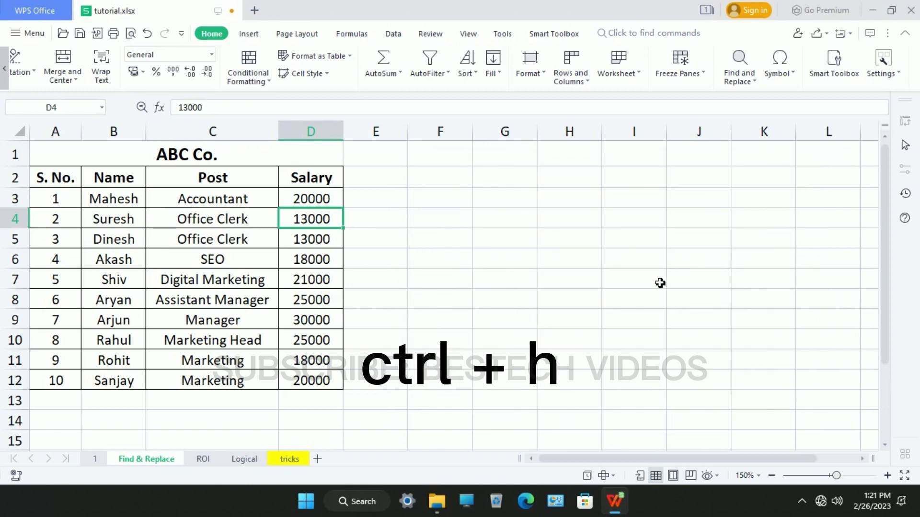
Replace all occurrences of Office Clerk with Clerk in the Post column, check cells C4:C5 and close the Replace dialog.
key("ctrl+h")
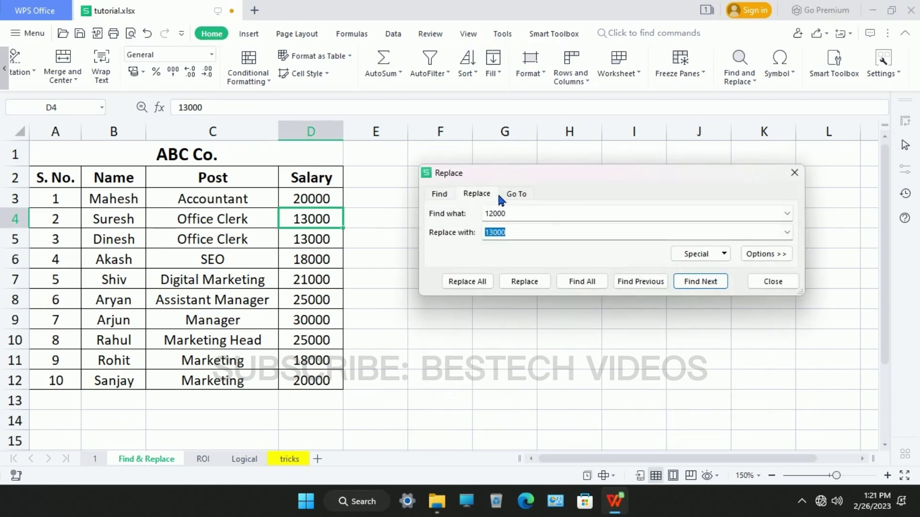
left_click_drag(534, 220, 472, 226)
left_click_drag(532, 243, 485, 250)
left_click_drag(521, 219, 489, 245)
left_click(438, 193)
left_click(477, 194)
double_click(533, 218)
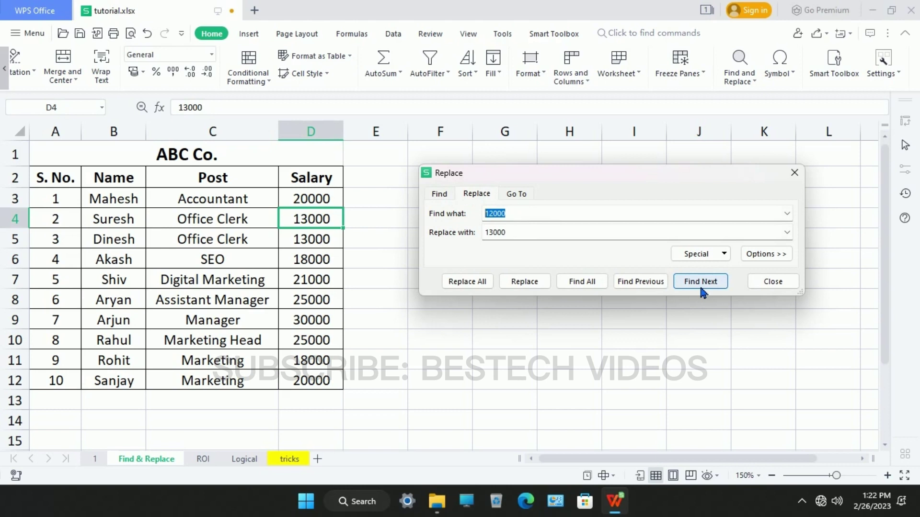
type("Office Clerk")
left_click_drag(541, 247, 425, 243)
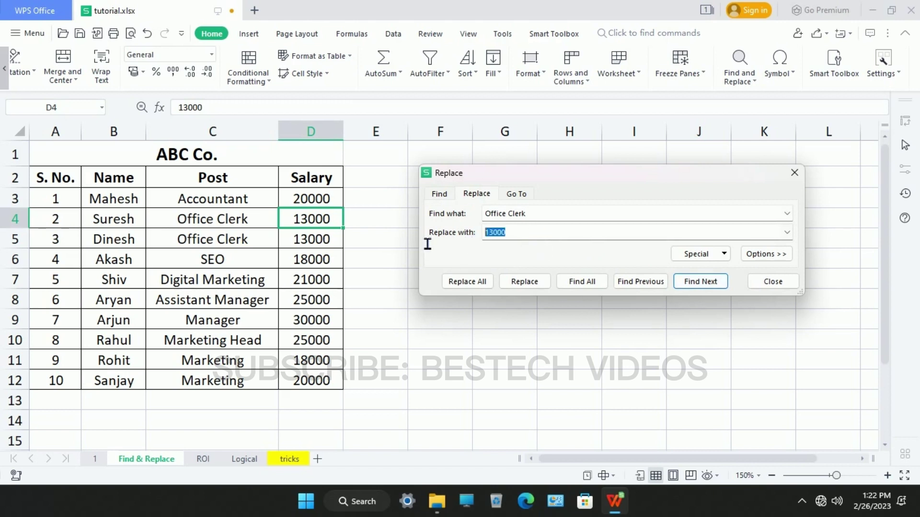
type("Clerk")
left_click(469, 282)
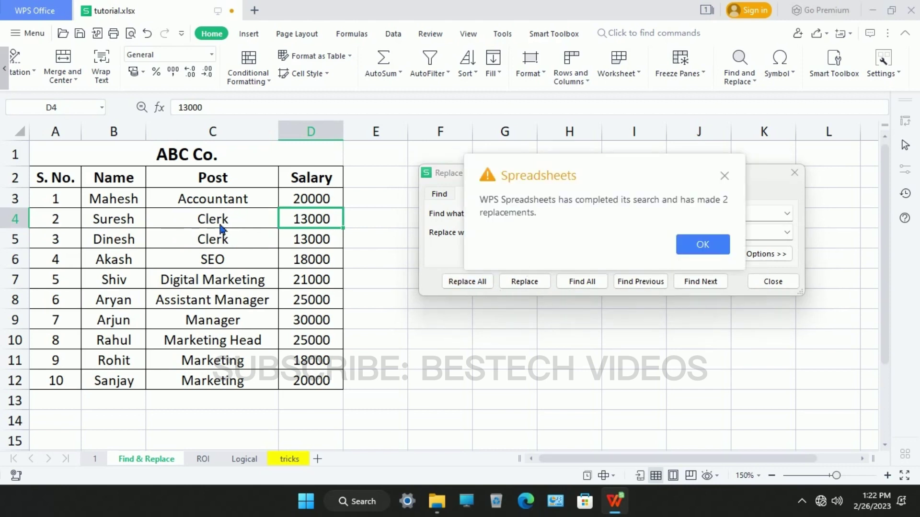
left_click(691, 243)
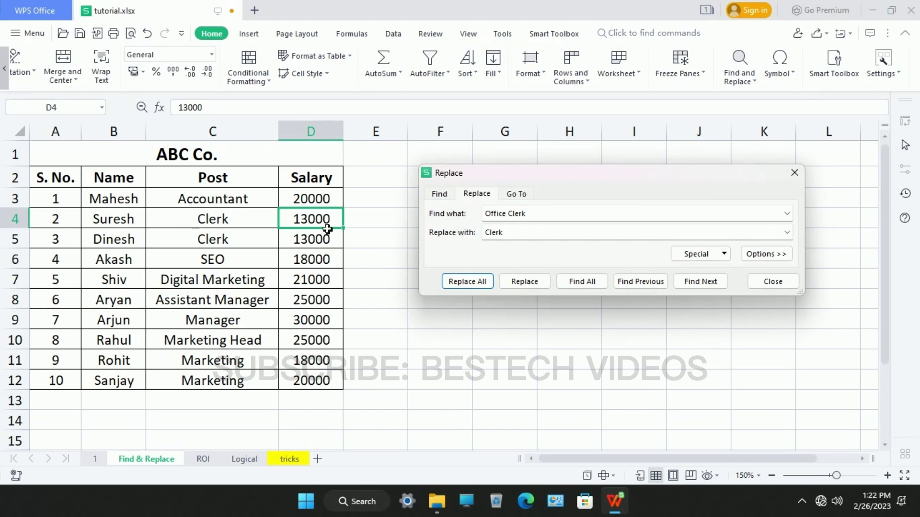
left_click_drag(244, 223, 244, 252)
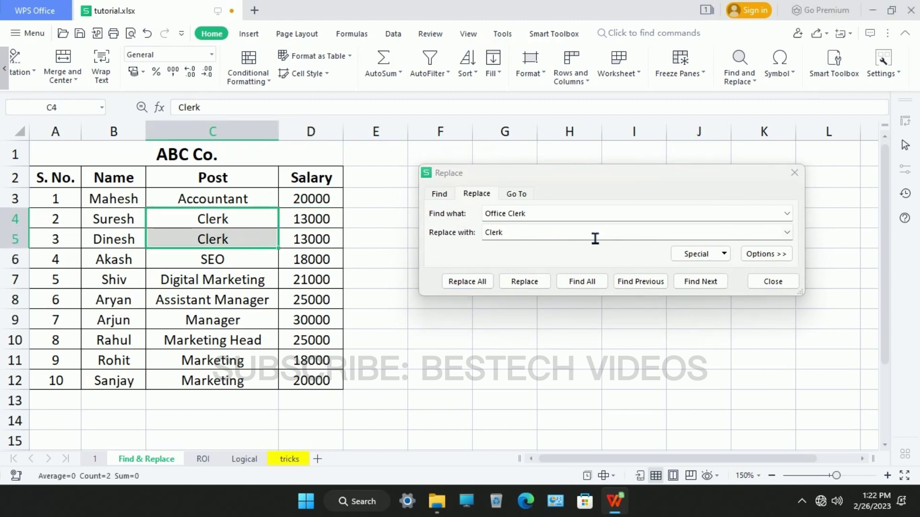
left_click(785, 286)
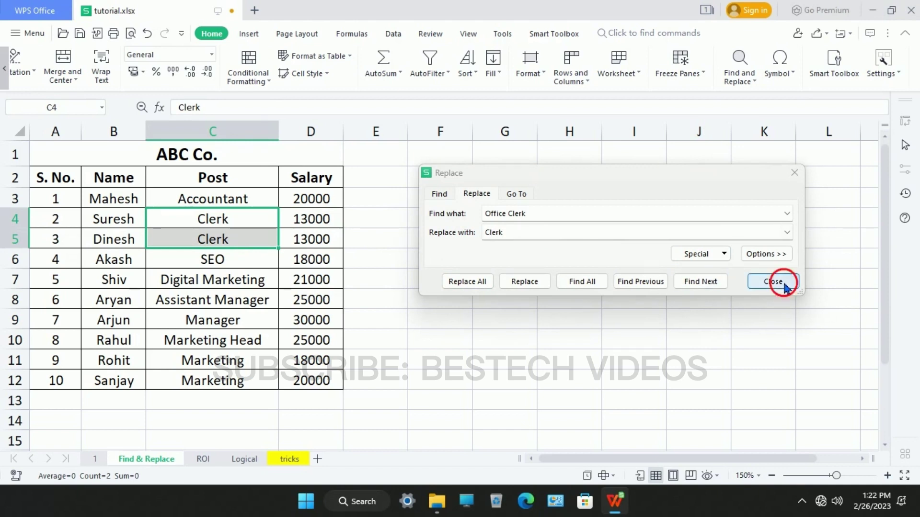
left_click(577, 287)
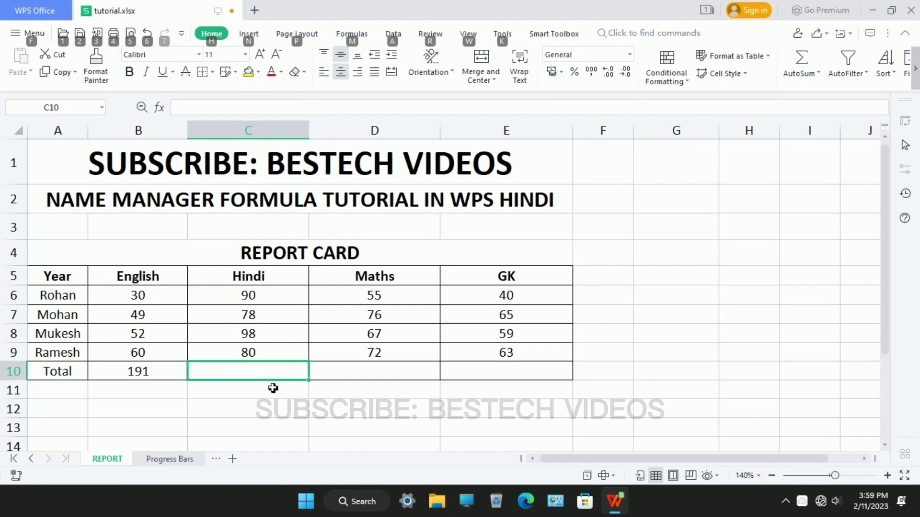
key("alt")
left_click(374, 418)
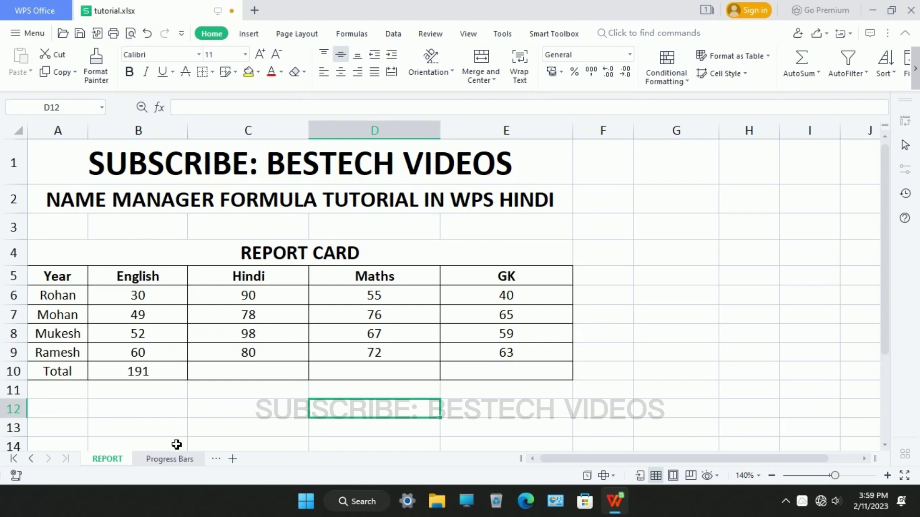
On the Progress Bars sheet, set the 2019 Sale% value in cell B4 to 50%.
left_click(171, 466)
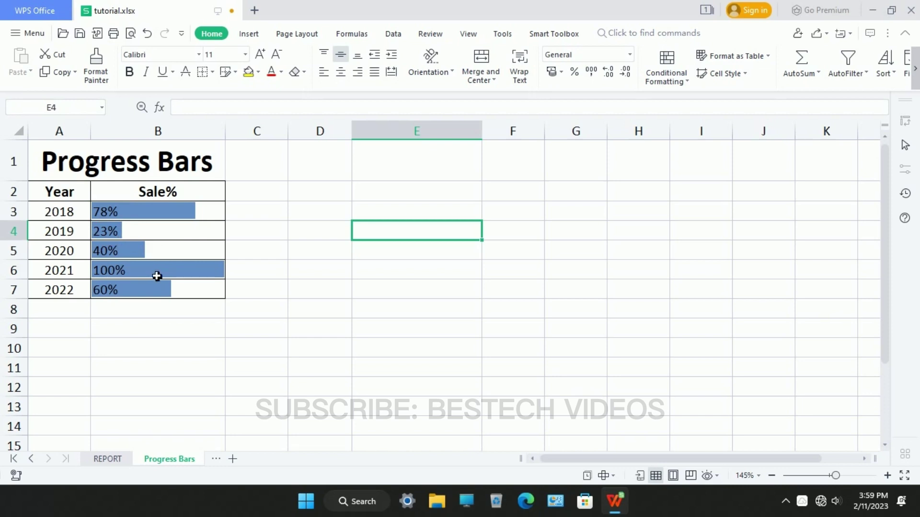
key("Left")
key("Left")
key("Left")
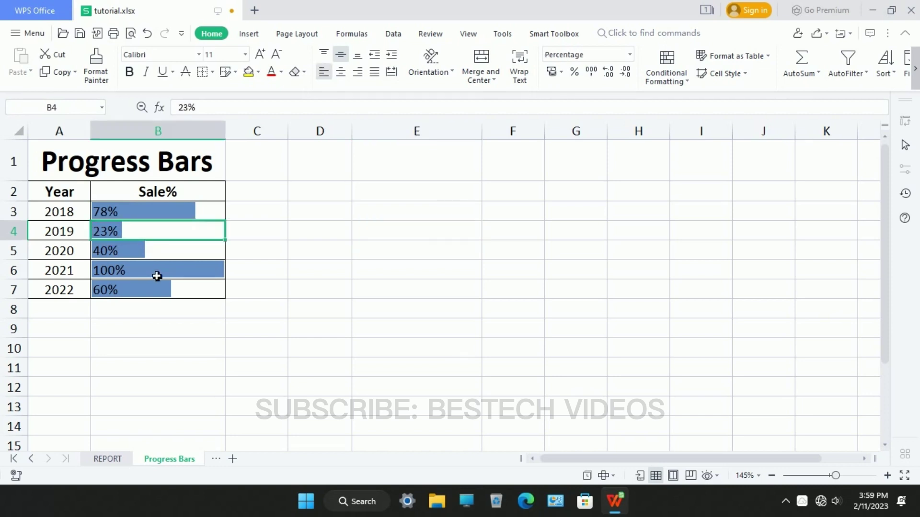
left_click(196, 112)
key("BackSpace")
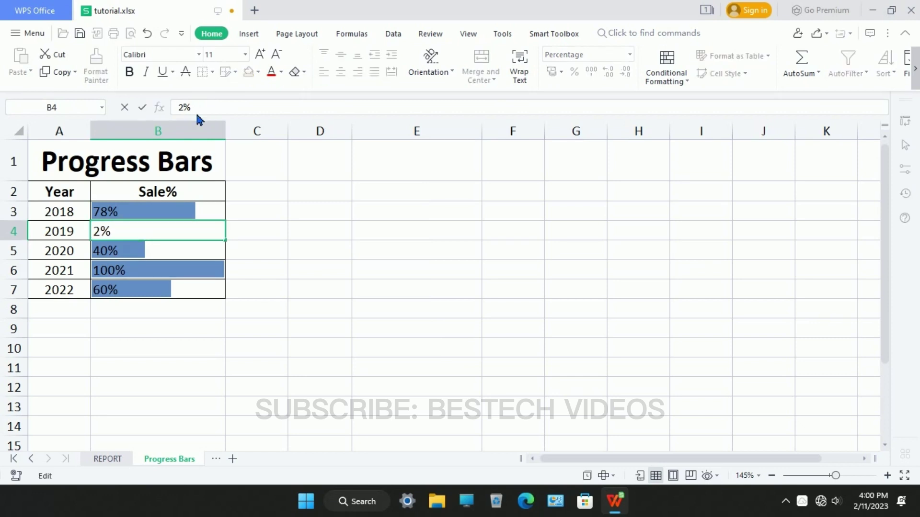
key("BackSpace")
type("50")
key("Return")
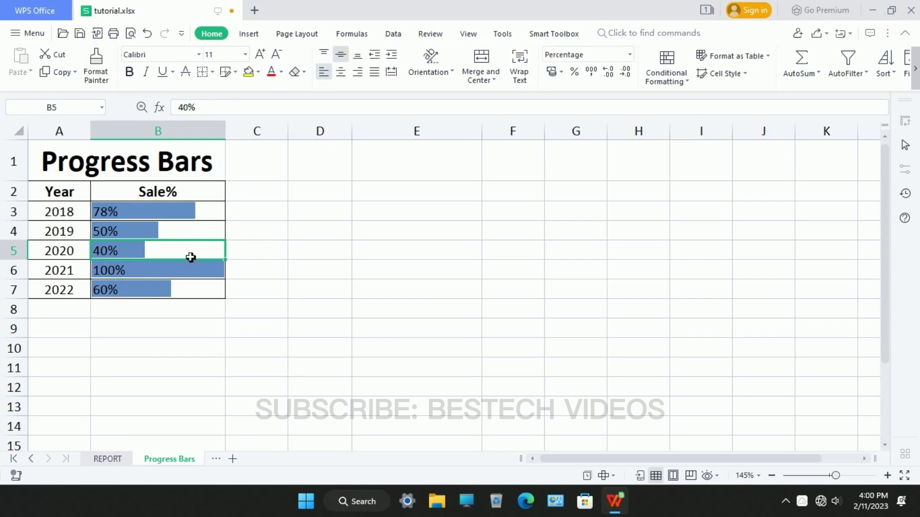
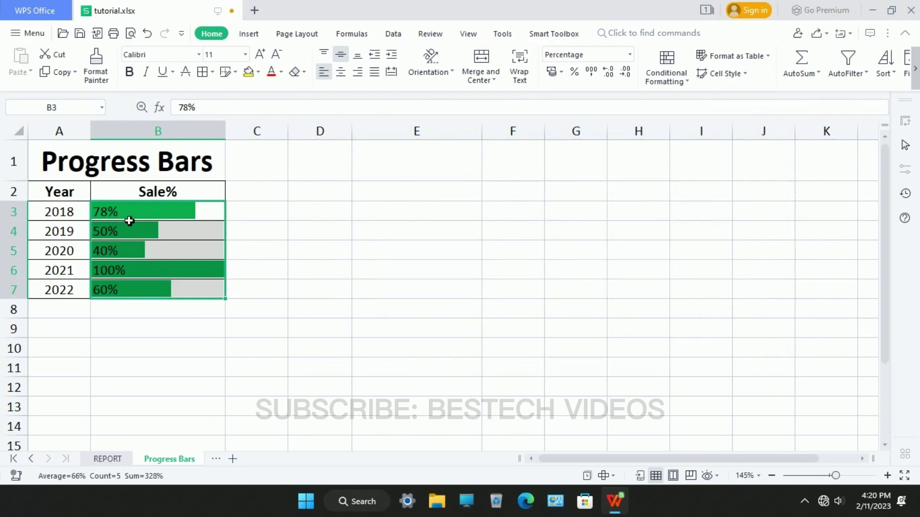
Set the 2018 Sale% value in cell B3 to 20%, including the percent sign.
double_click(129, 221)
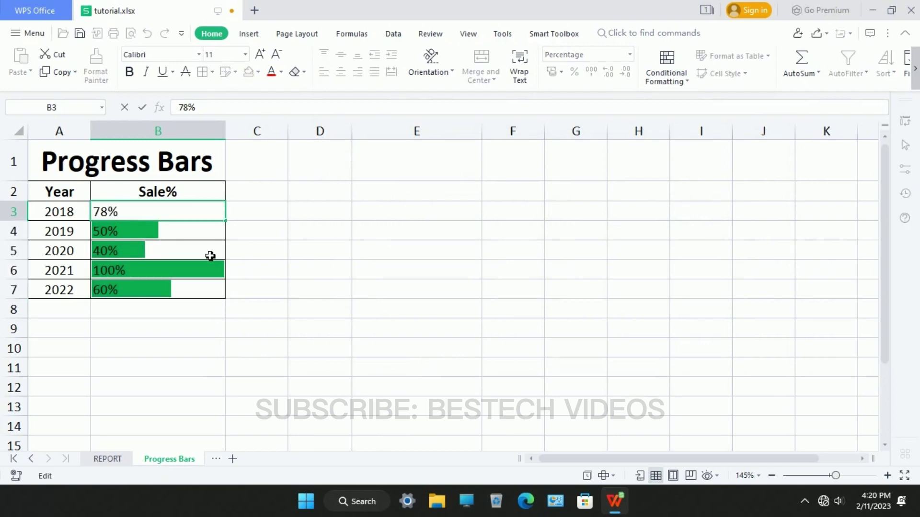
key("BackSpace")
key("BackSpace")
key("BackSpace")
type("20")
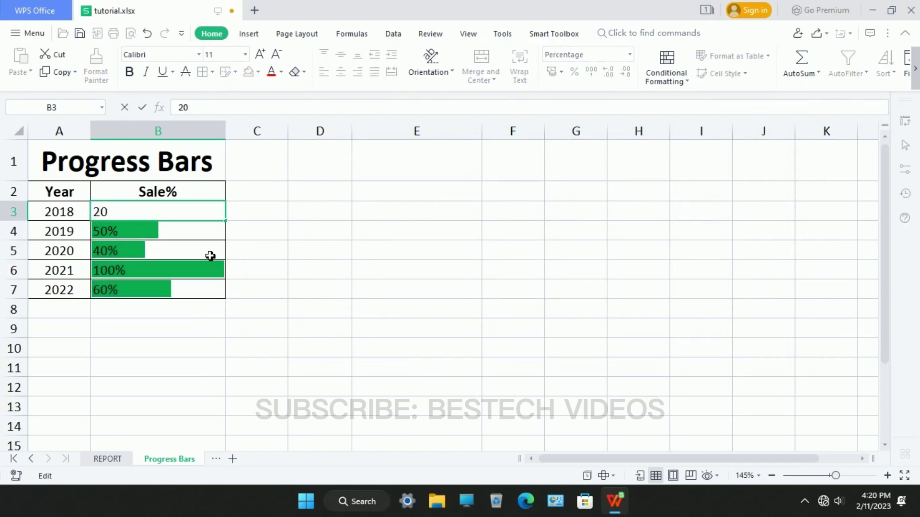
key("Return")
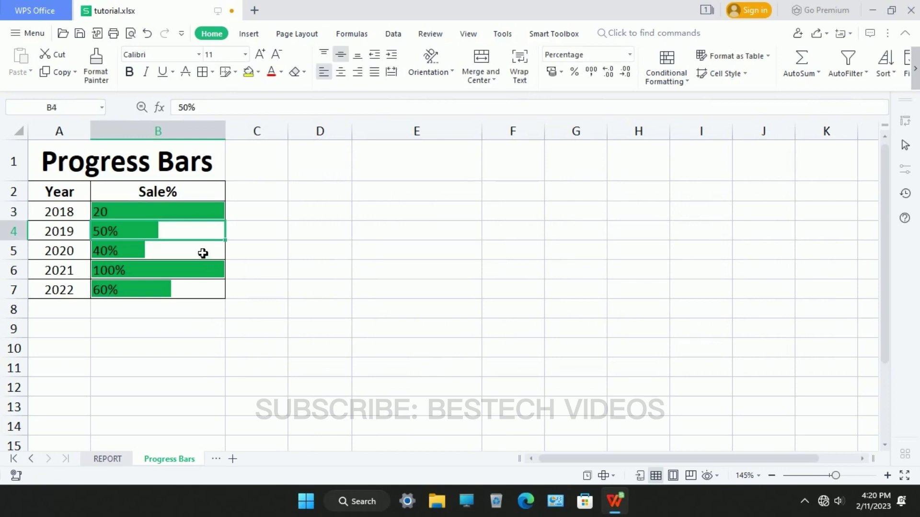
double_click(146, 217)
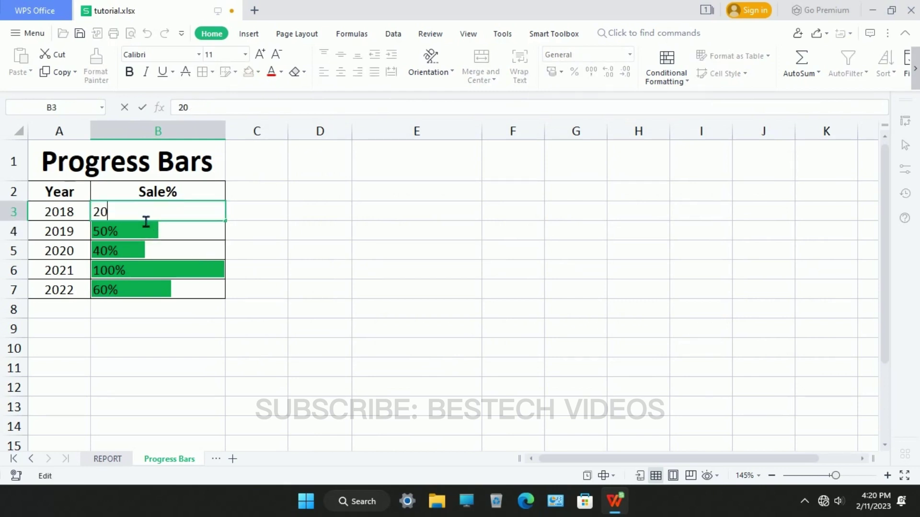
type("%")
key("Return")
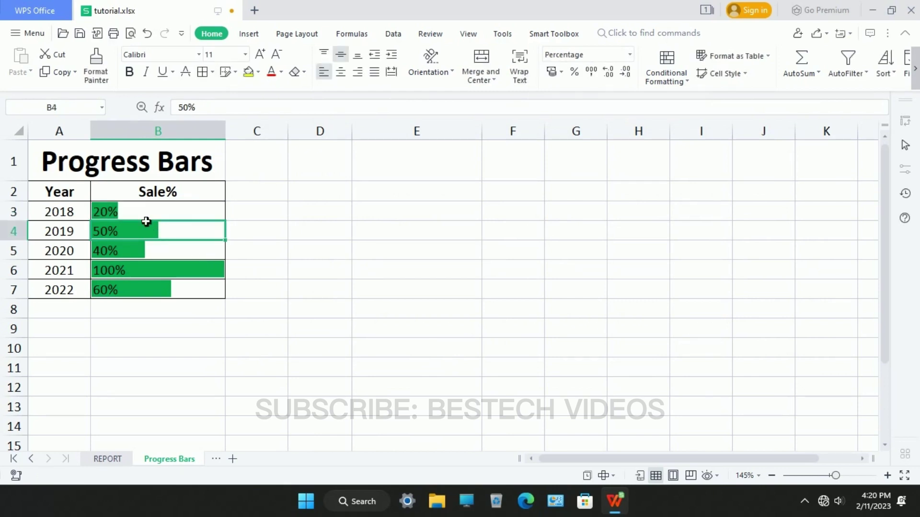
left_click(302, 237)
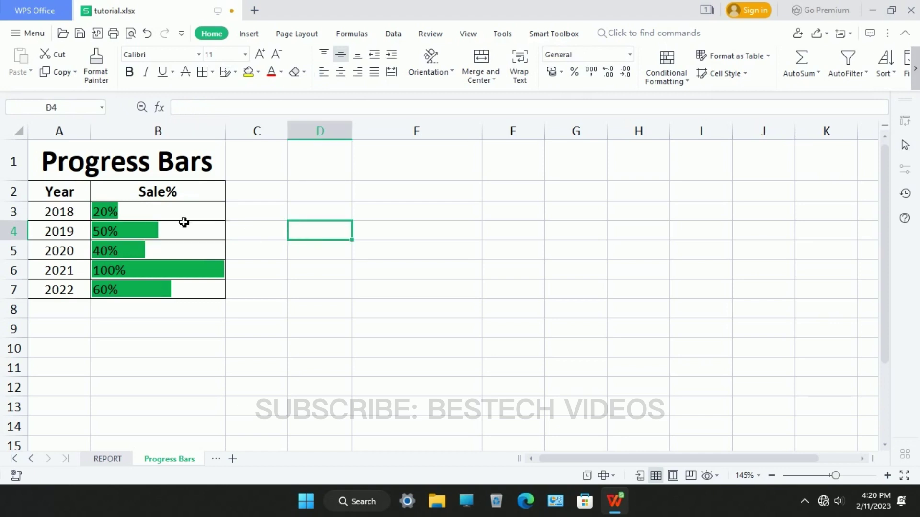
left_click(330, 274)
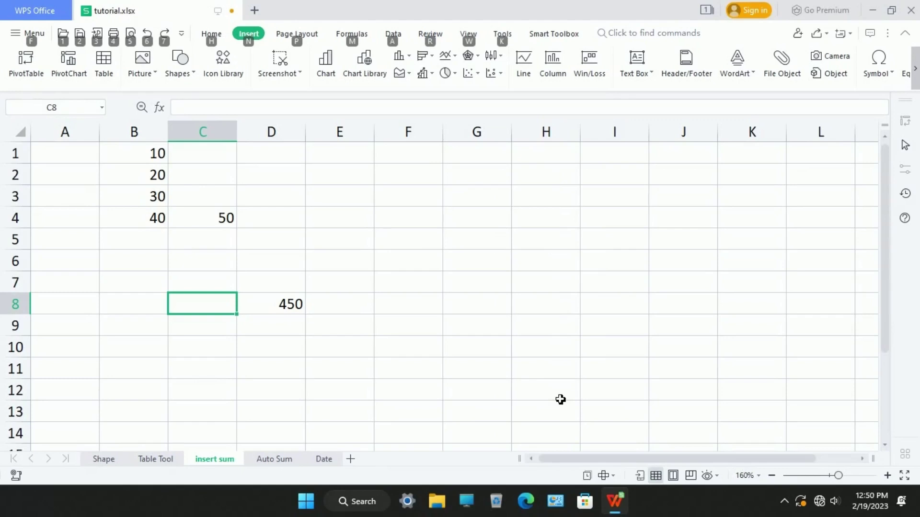
left_click(489, 353)
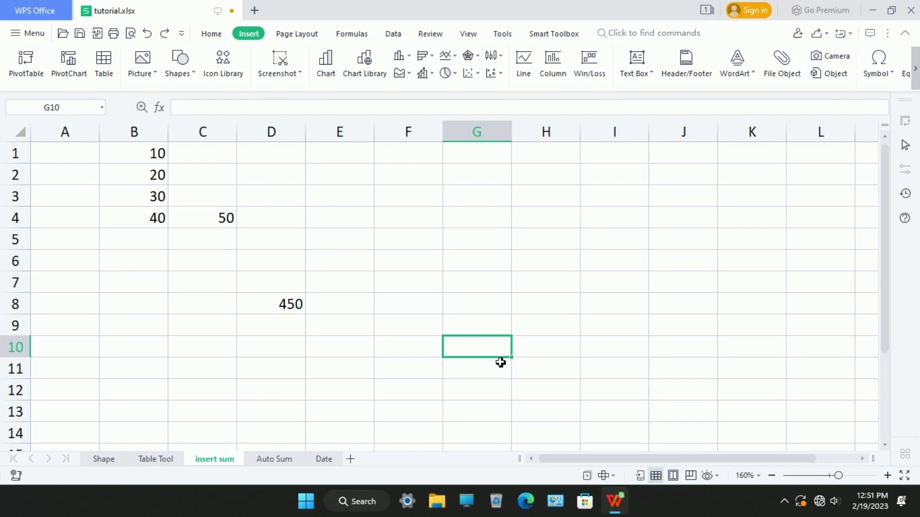
left_click(229, 268)
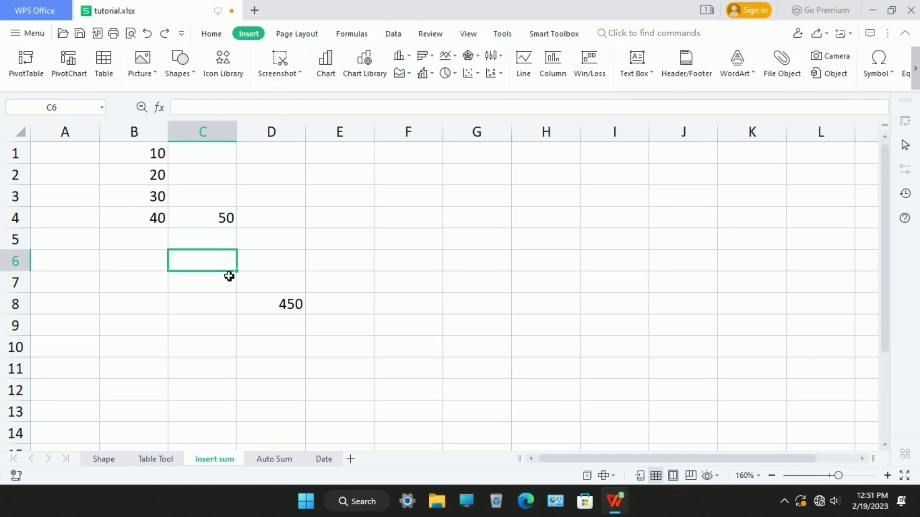
left_click_drag(173, 172, 173, 228)
left_click(219, 231)
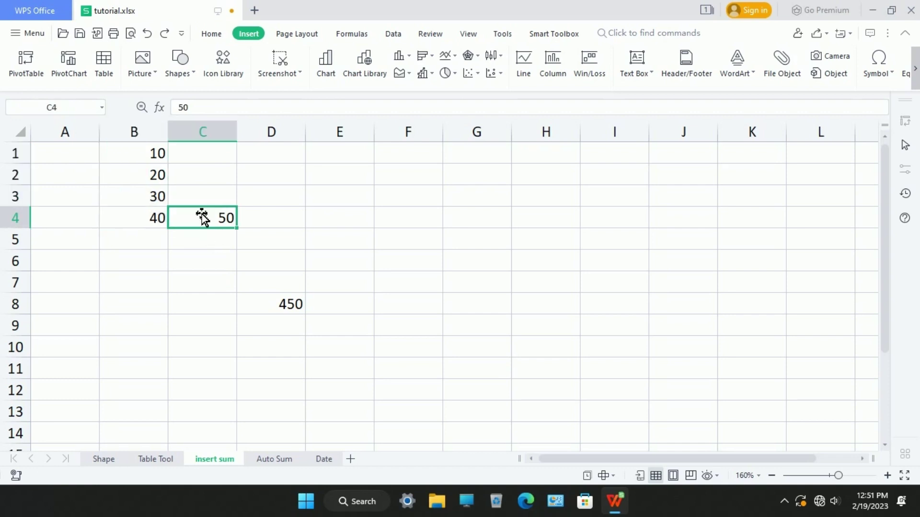
left_click(205, 247)
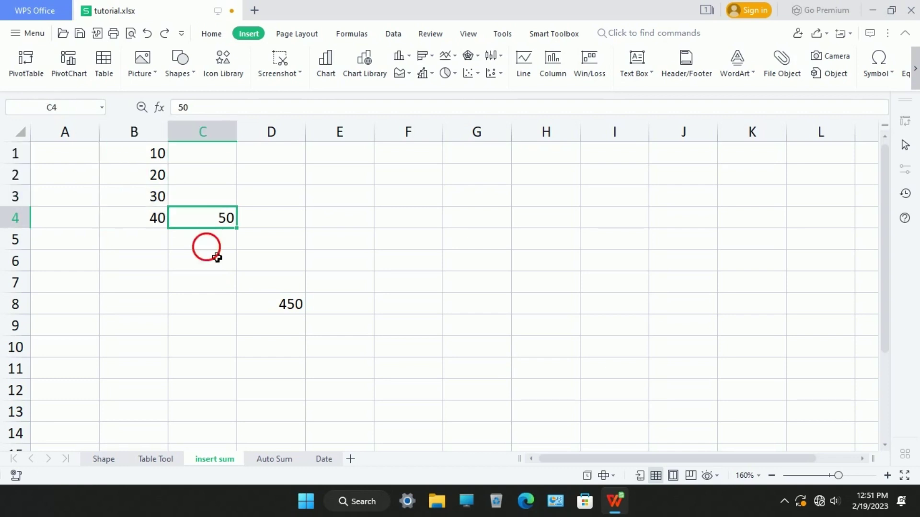
Total the numbers in B1:B4 with a SUM formula in cell B5 and check the formula.
left_click(165, 248)
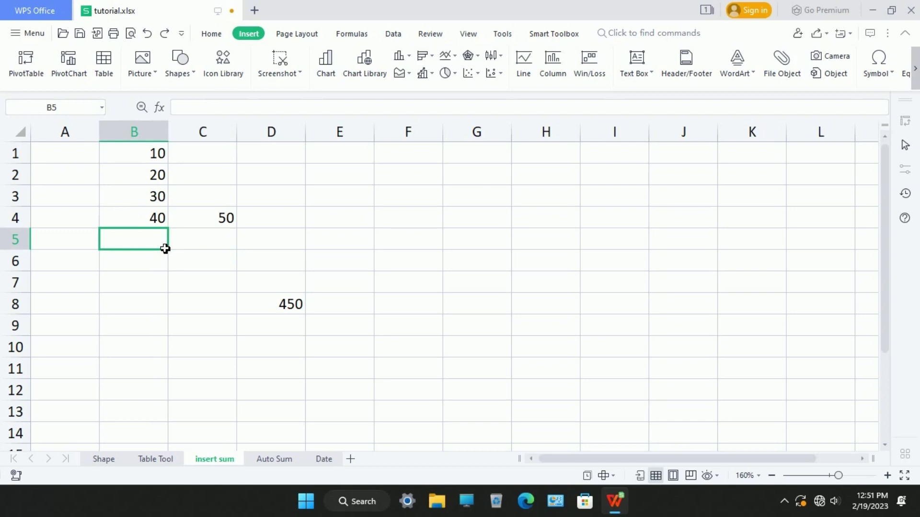
type("=sum")
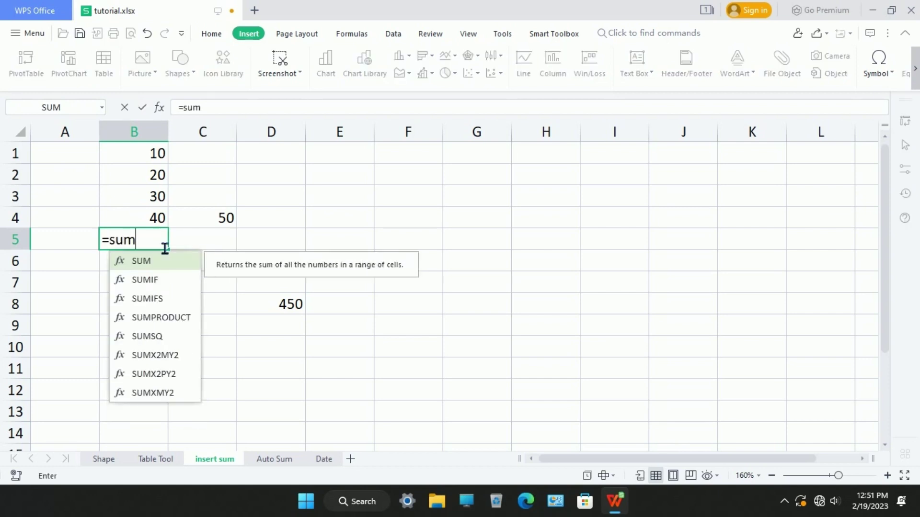
key("Tab")
left_click_drag(162, 153, 168, 221)
key("Return")
left_click(209, 266)
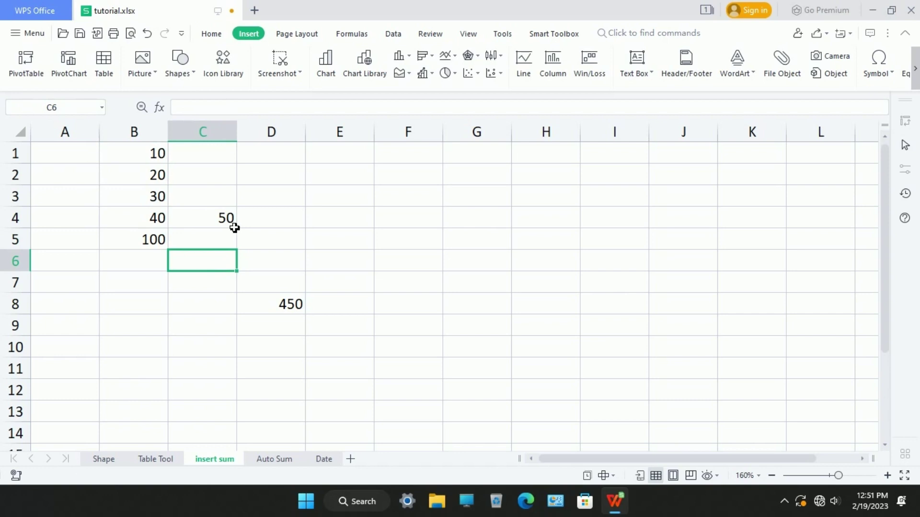
left_click(162, 247)
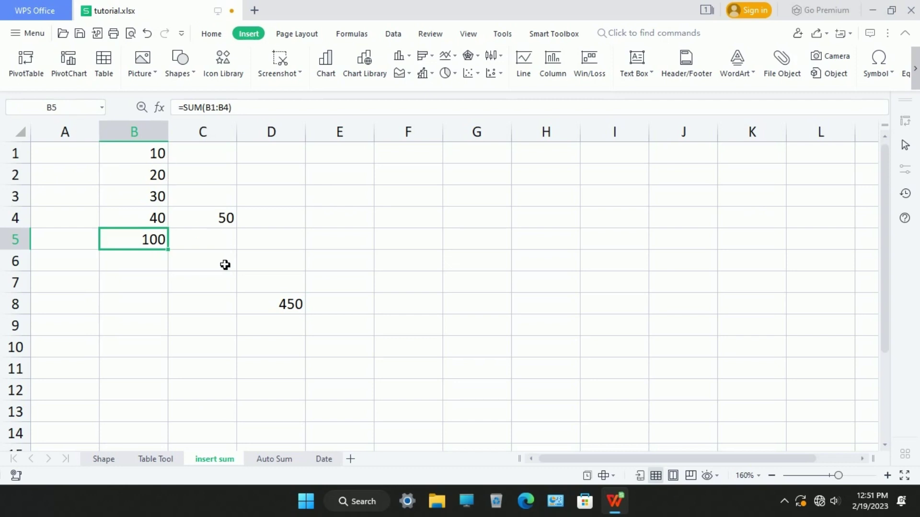
Enter the formula =SUM(B1:B4,C4,100,200) in cell C7 to add the range, the separate cell and two constants.
left_click(217, 288)
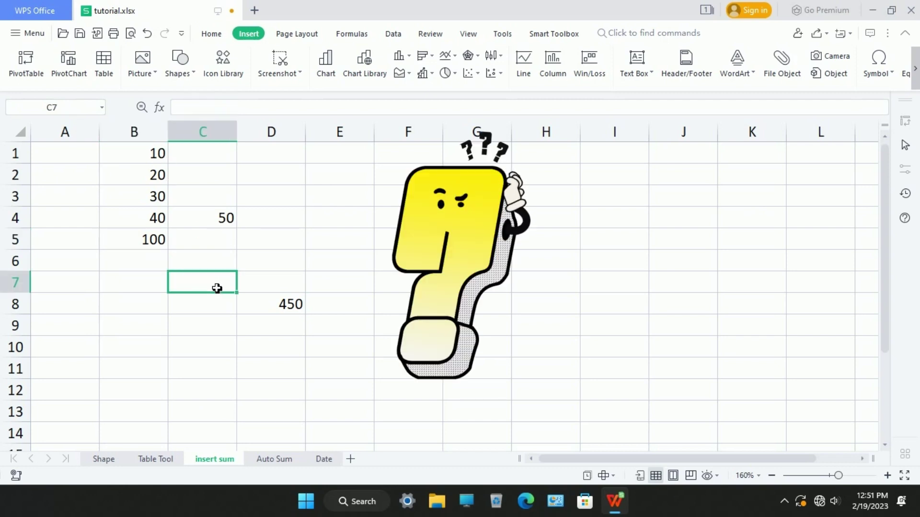
type("=sum")
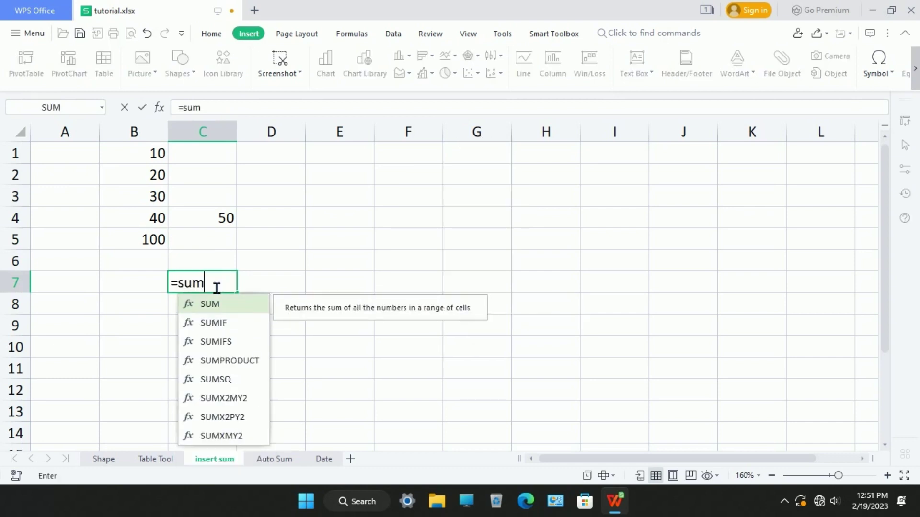
key("Tab")
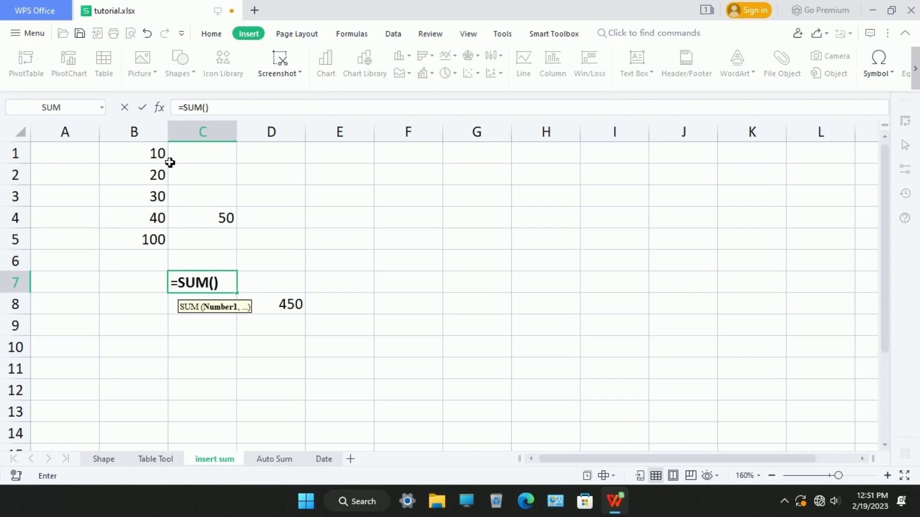
left_click_drag(169, 160, 168, 229)
type(",")
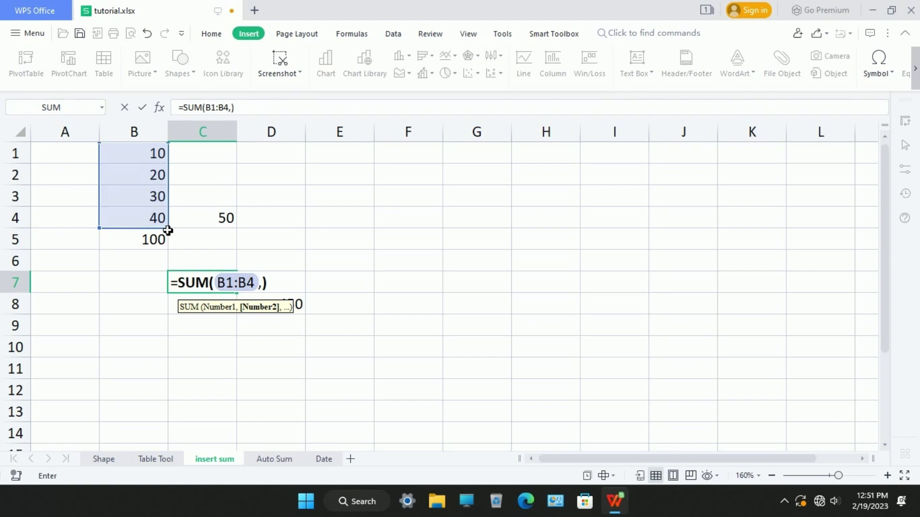
left_click(233, 231)
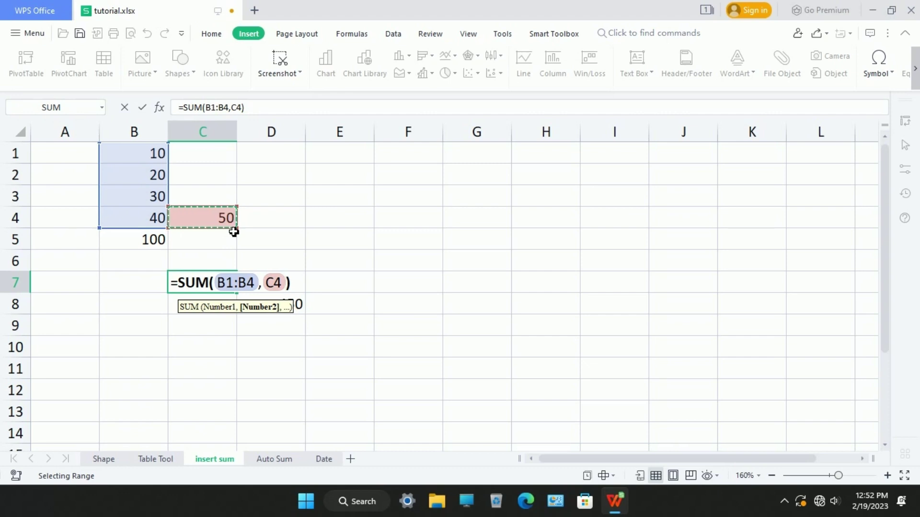
type(",")
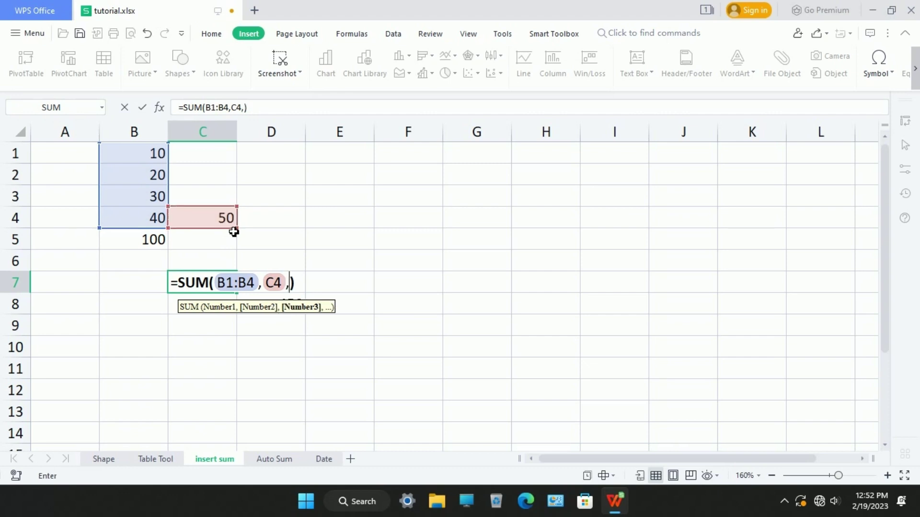
type("100")
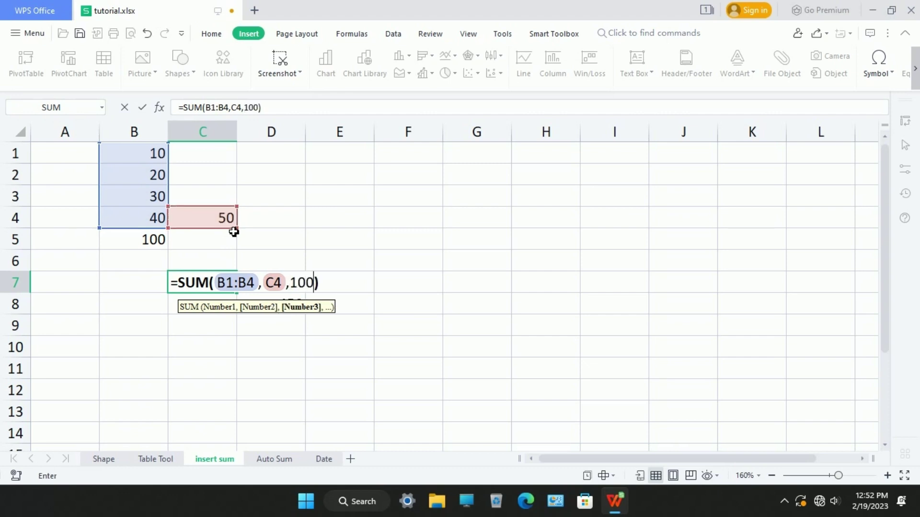
type(",200")
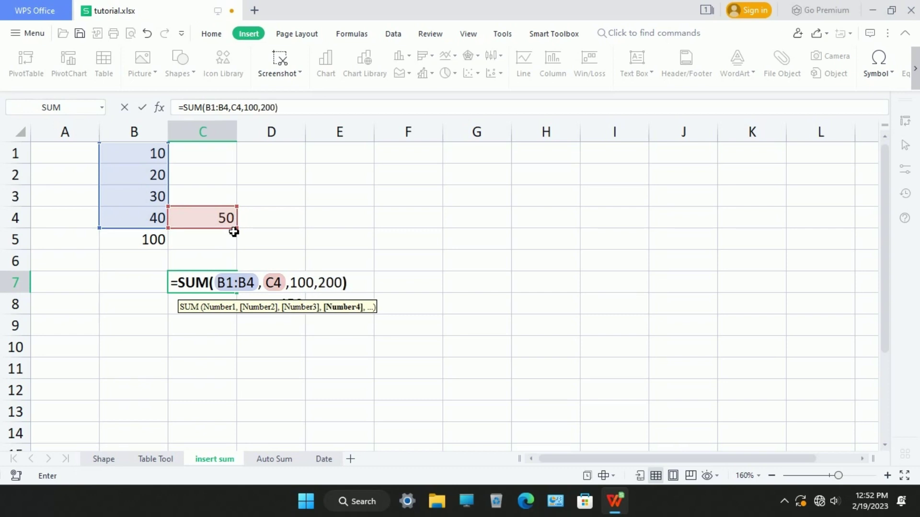
key("Return")
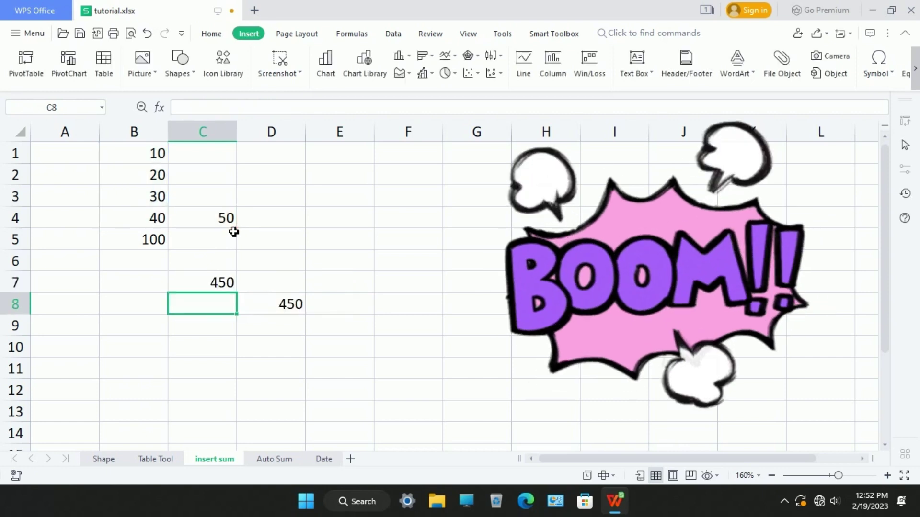
Compare the SUM formulas in cells C7 and D8, and select the empty cell C8.
key("Up")
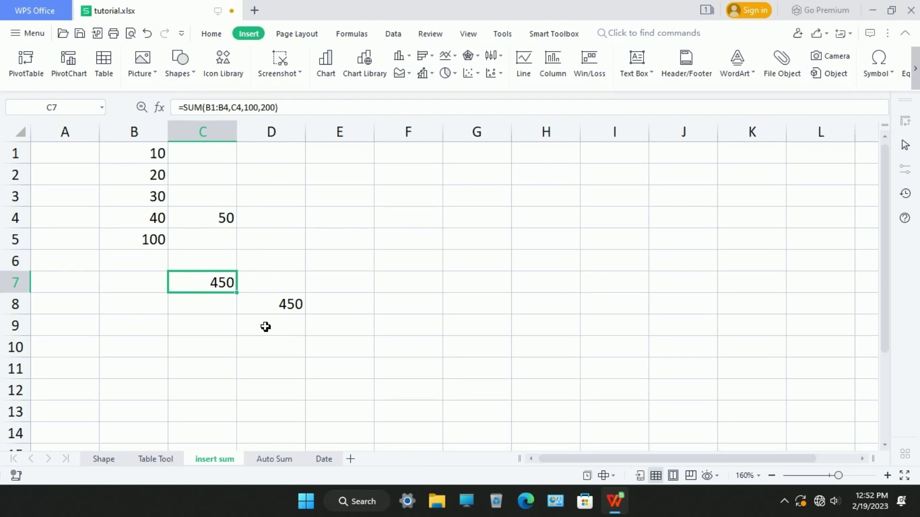
left_click(288, 312)
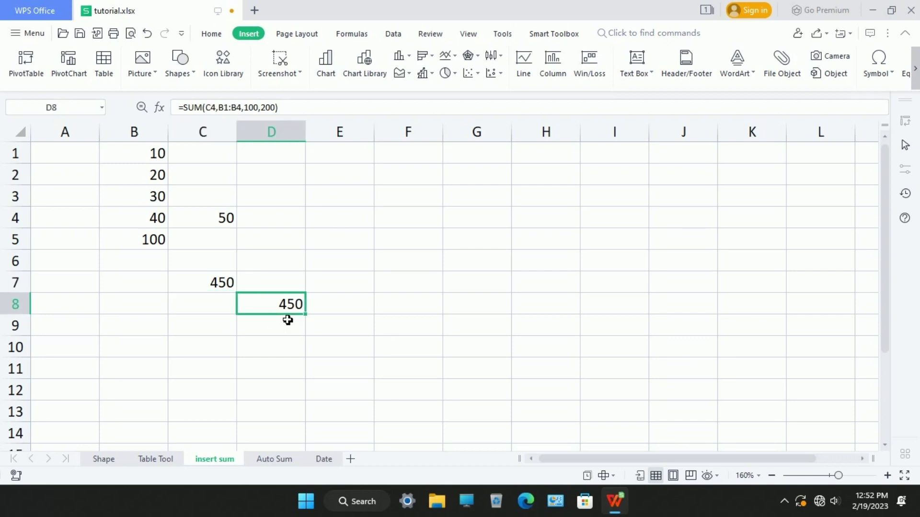
left_click(234, 314)
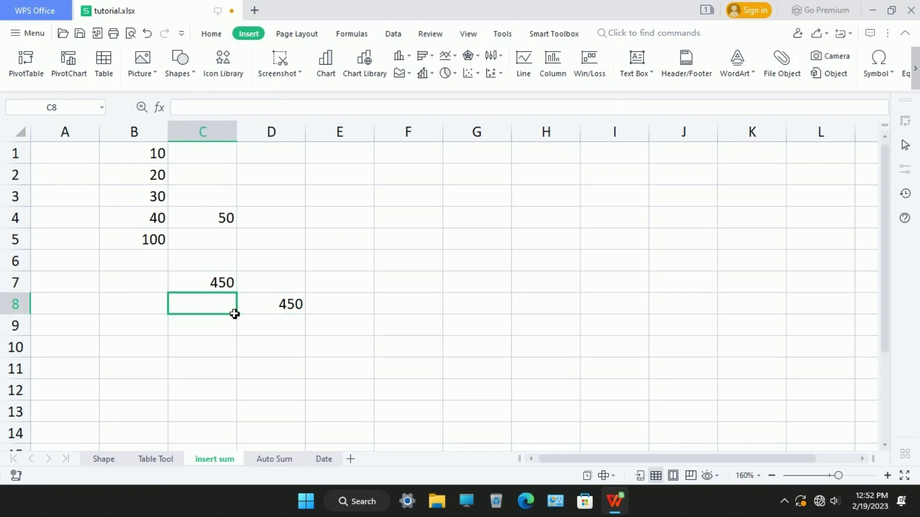
left_click(357, 34)
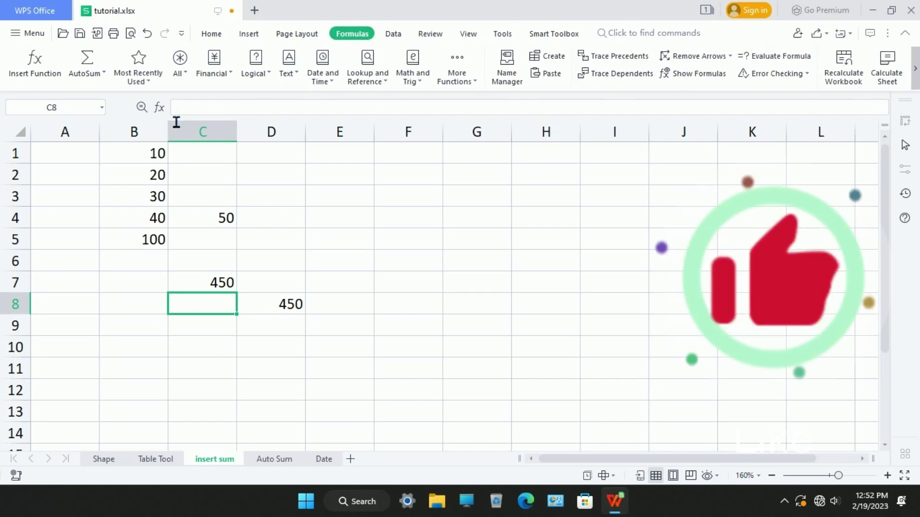
left_click(39, 71)
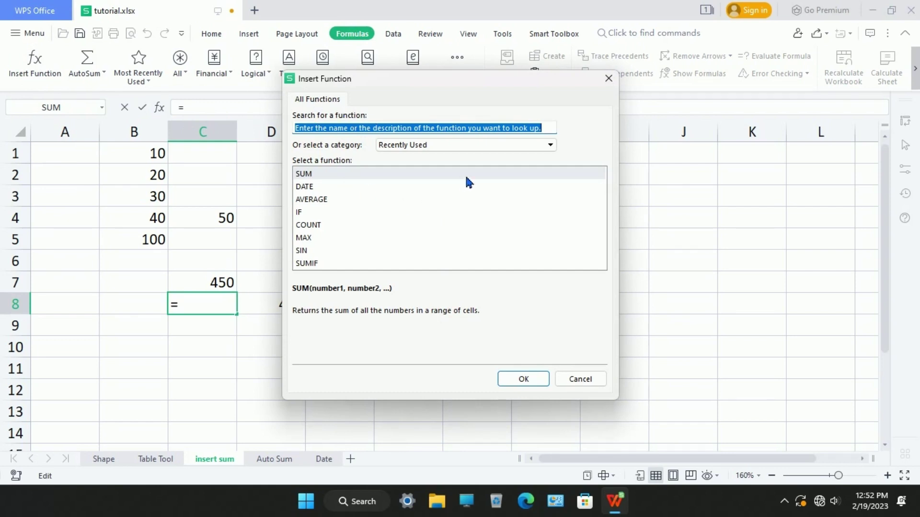
left_click(609, 78)
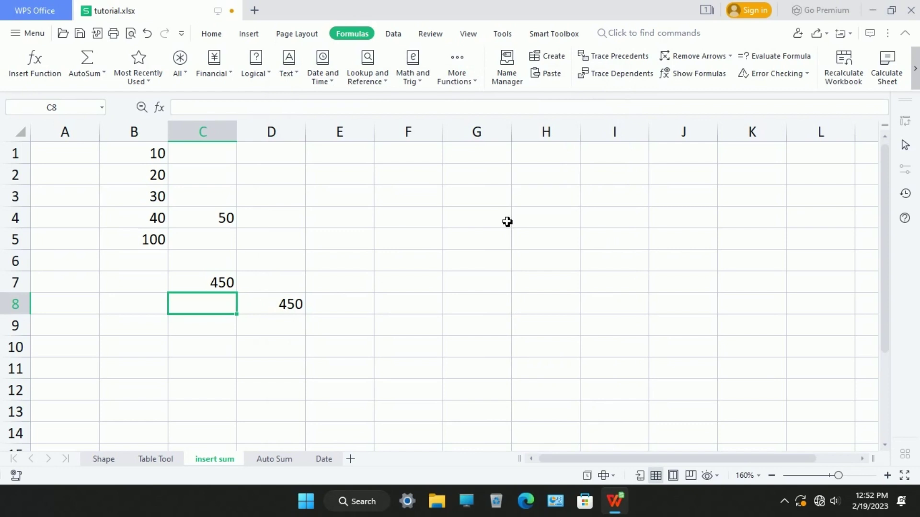
key("shift+F3")
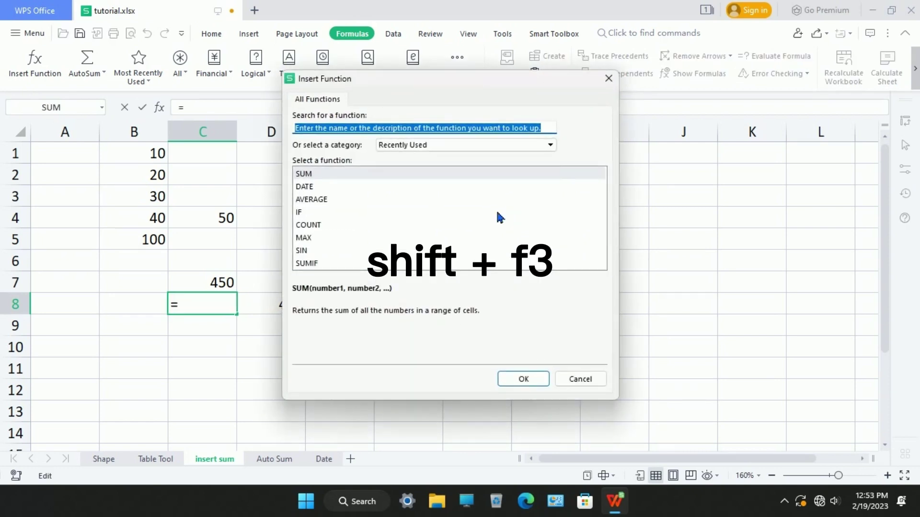
key("Escape")
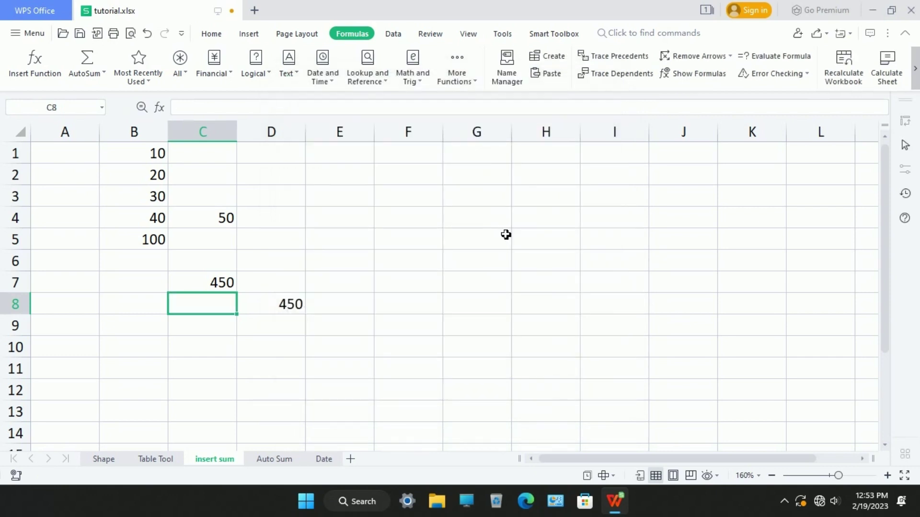
Insert the SUM function from the Math and Trig category into cell C8 using the Insert Function dialog.
left_click(162, 111)
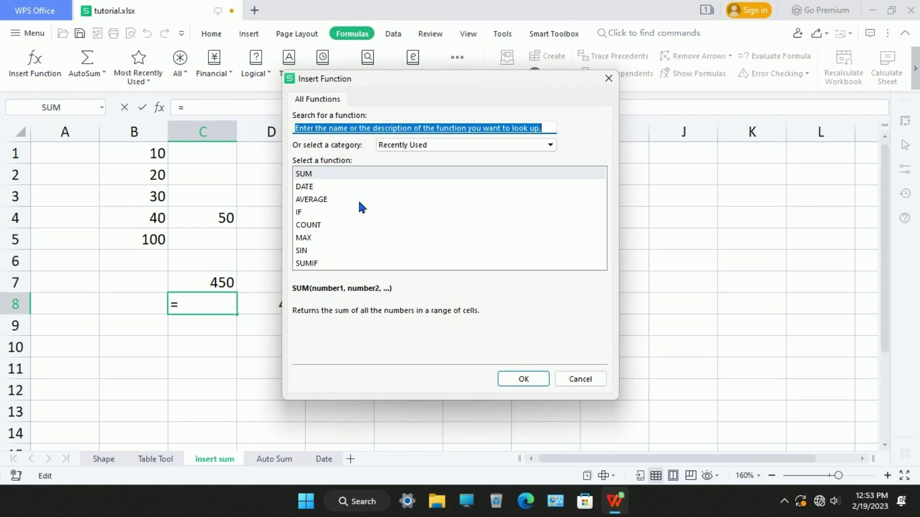
left_click(544, 148)
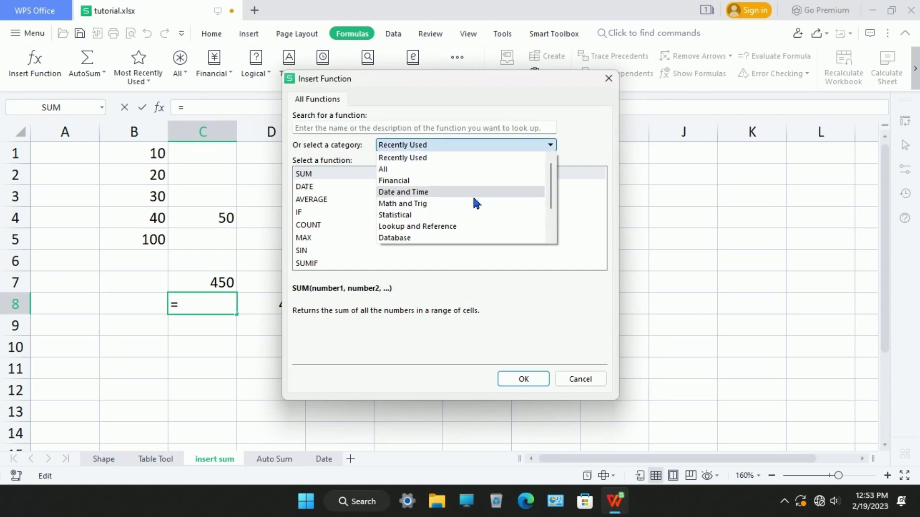
left_click(454, 205)
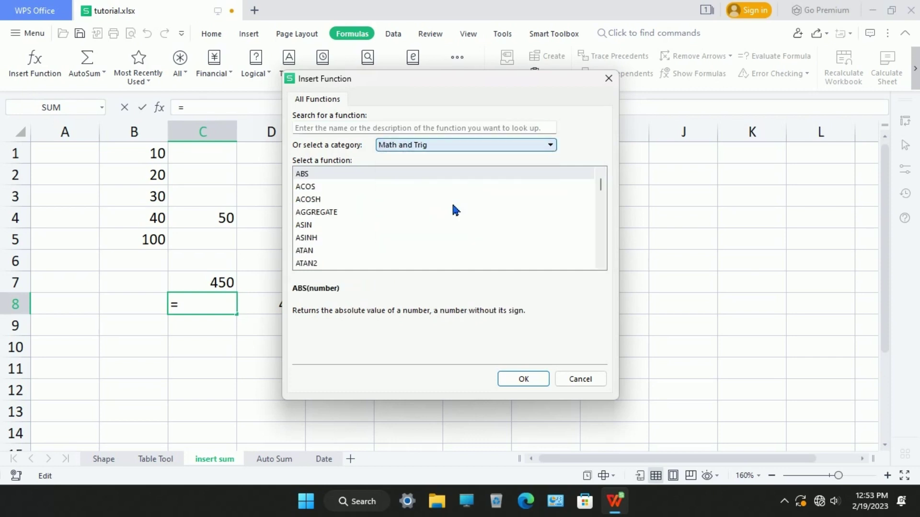
left_click_drag(600, 181, 602, 244)
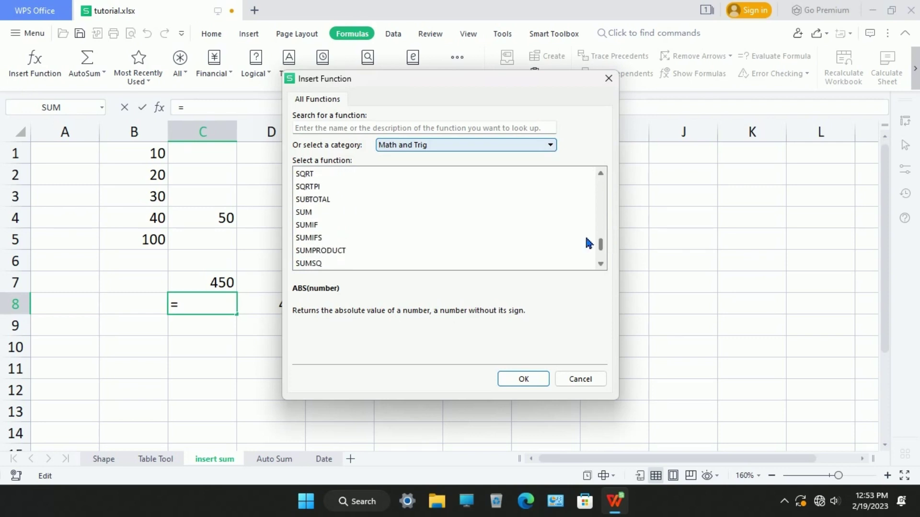
left_click(310, 215)
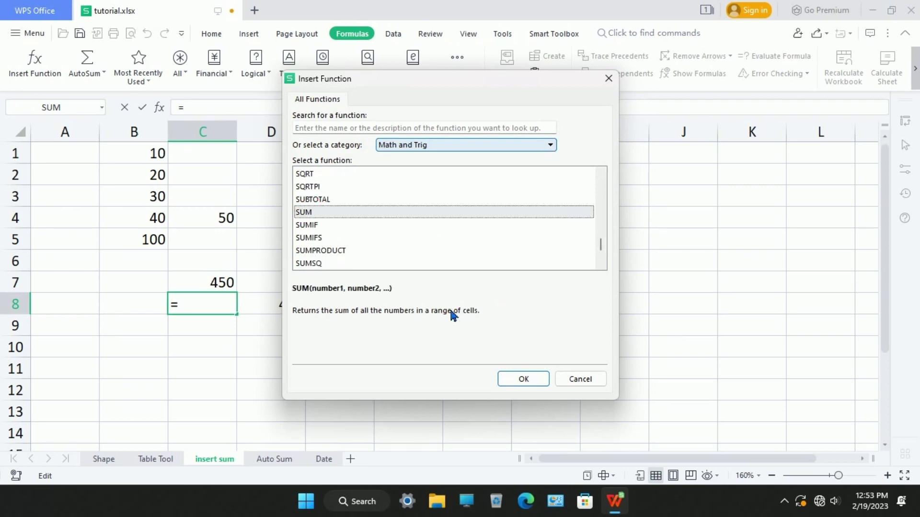
left_click(524, 380)
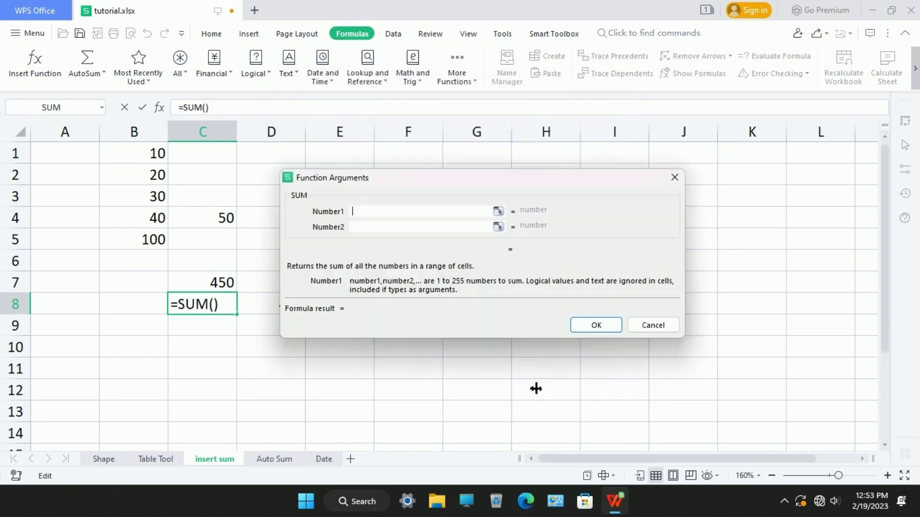
Set the SUM function's Number1 argument to B1:B4,C4,100,200 and apply it to cell C8.
left_click_drag(491, 176, 589, 173)
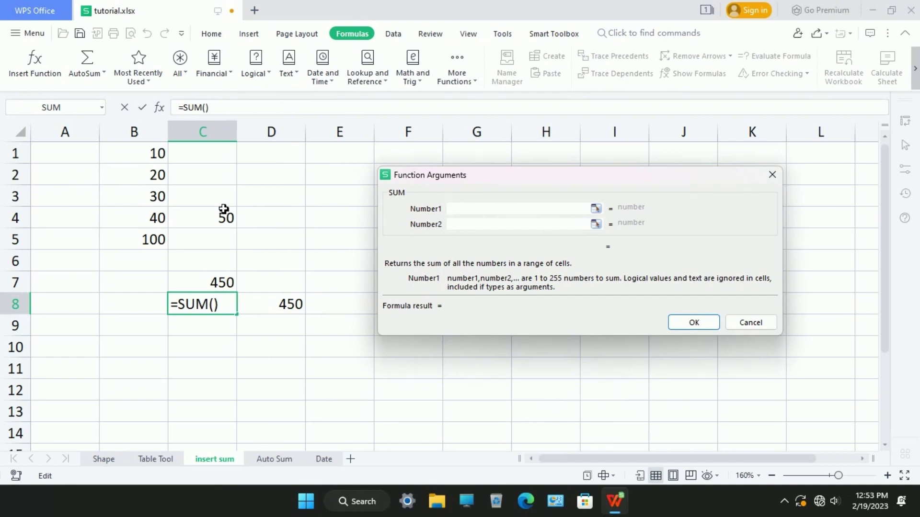
left_click_drag(166, 159, 164, 219)
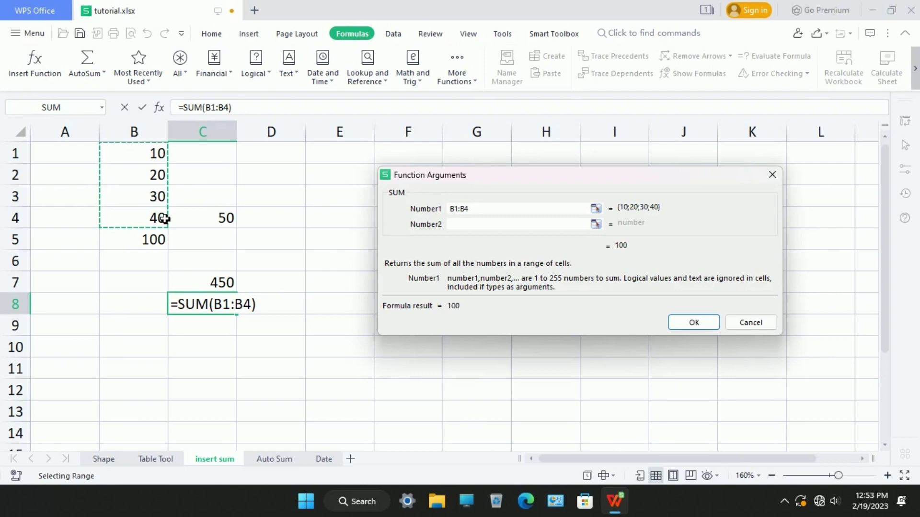
type(",")
left_click(229, 230)
type(",")
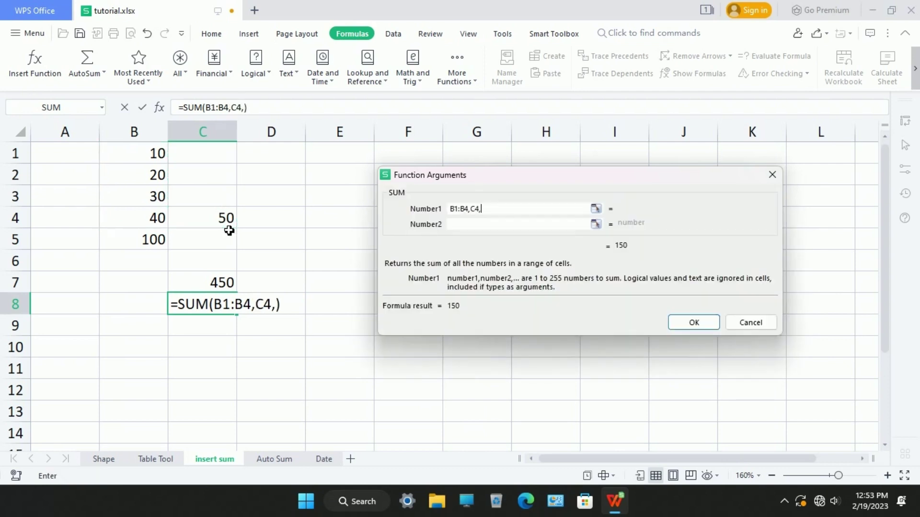
type("100,")
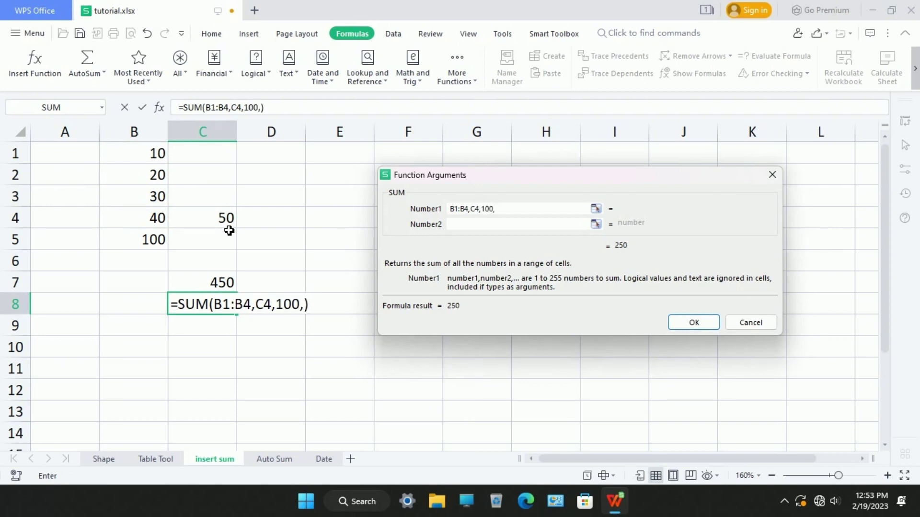
type("200")
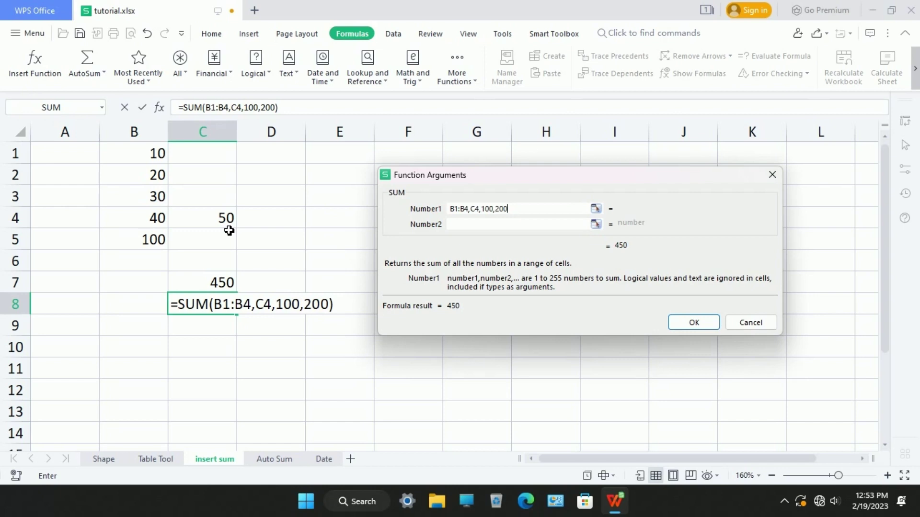
left_click(695, 323)
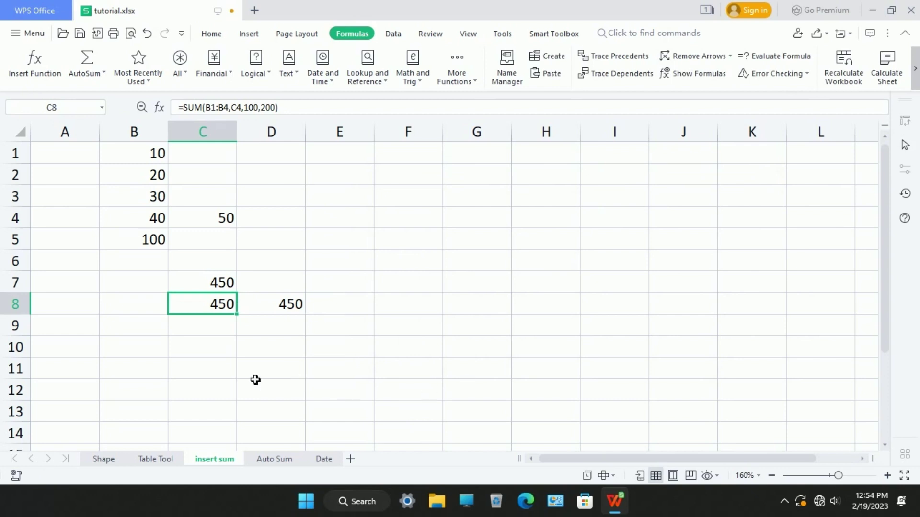
Compare the SUM formulas in cells C7 and C8 on the insert sum sheet.
left_click(228, 283)
left_click(237, 309)
left_click(280, 283)
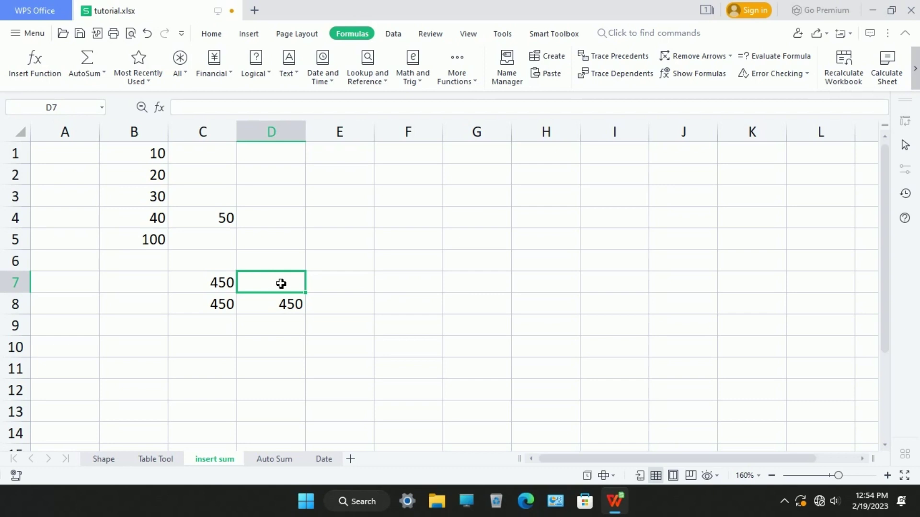
On the Auto Sum sheet, total the salaries in F2:F7 in cell B1 with AutoSum's Sum function.
left_click(281, 460)
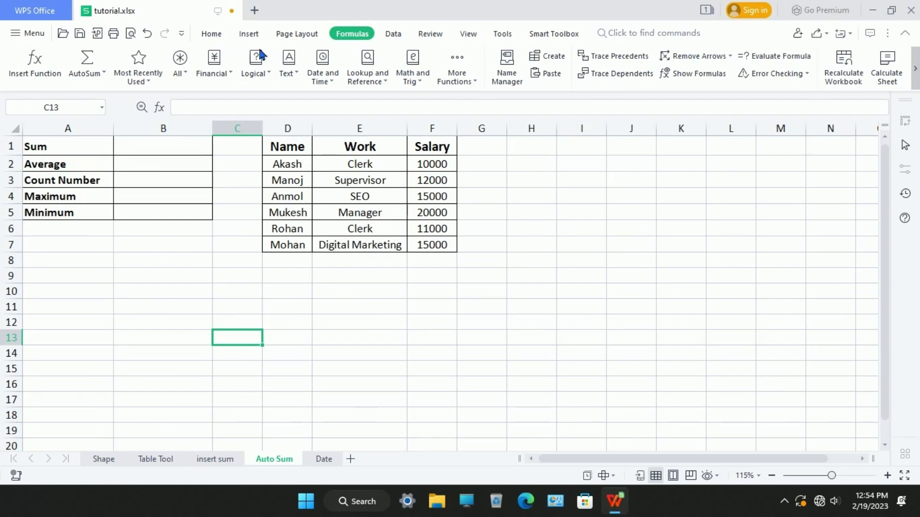
left_click(104, 70)
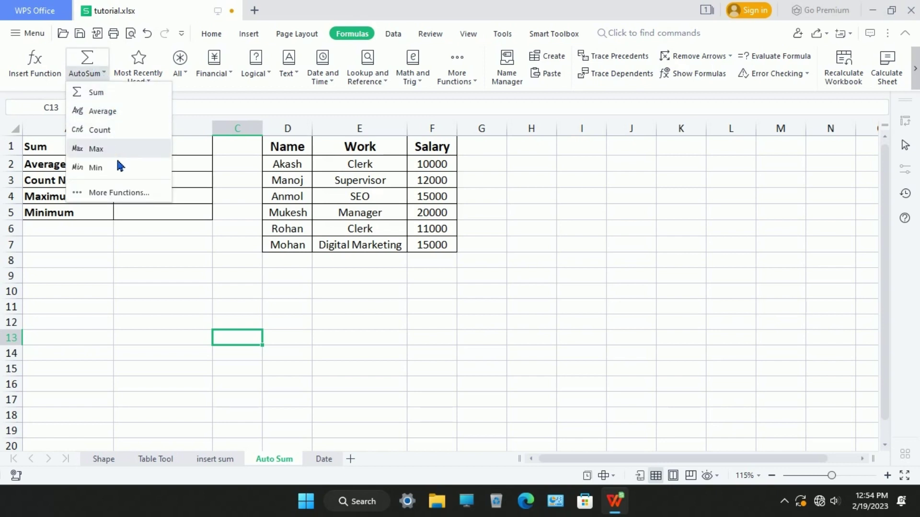
left_click(124, 246)
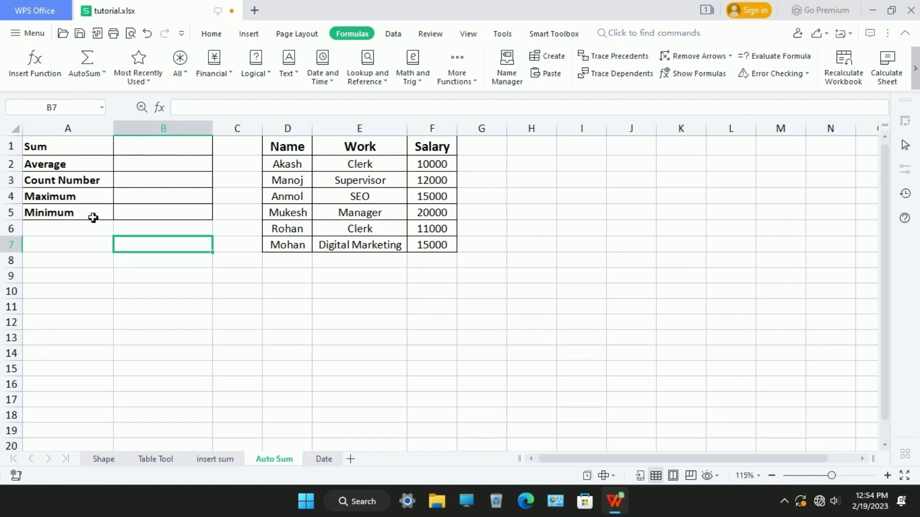
left_click(174, 157)
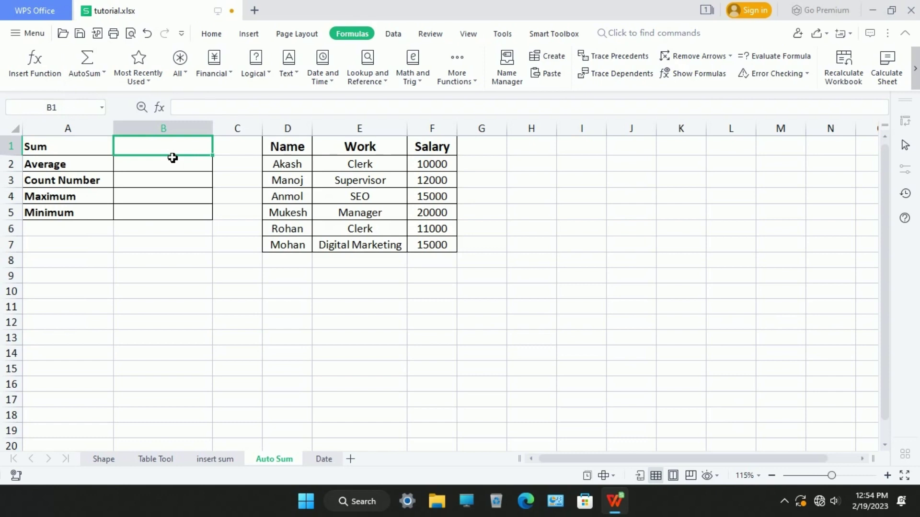
left_click(106, 75)
left_click(108, 92)
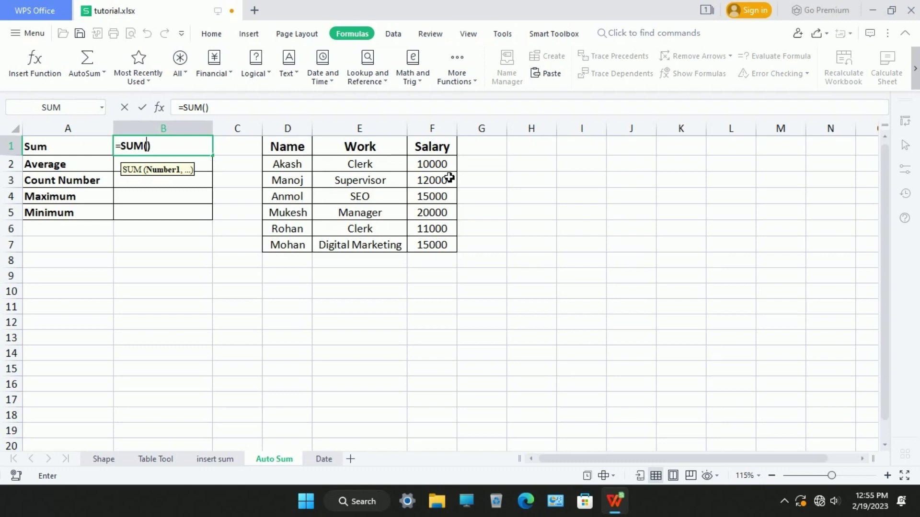
mouse_move(432, 164)
left_mouse_down()
mouse_move(448, 200)
mouse_move(452, 253)
left_mouse_up()
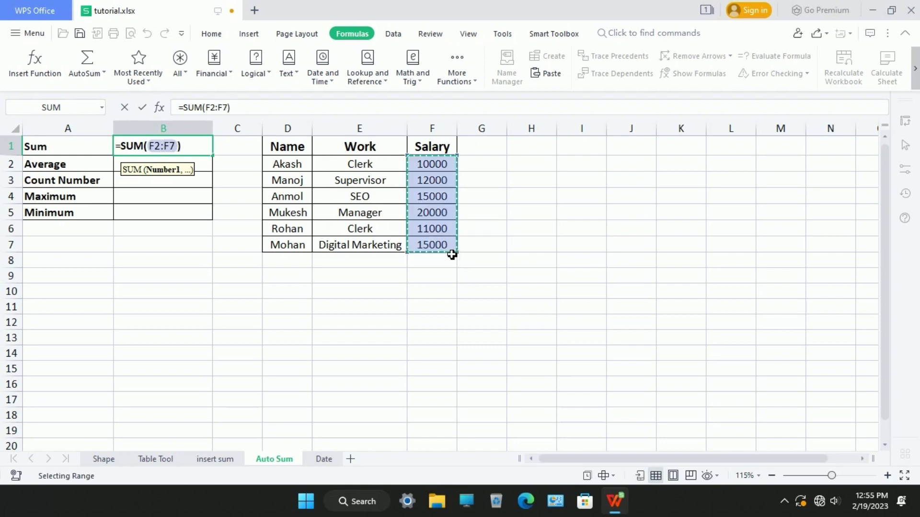
key("Return")
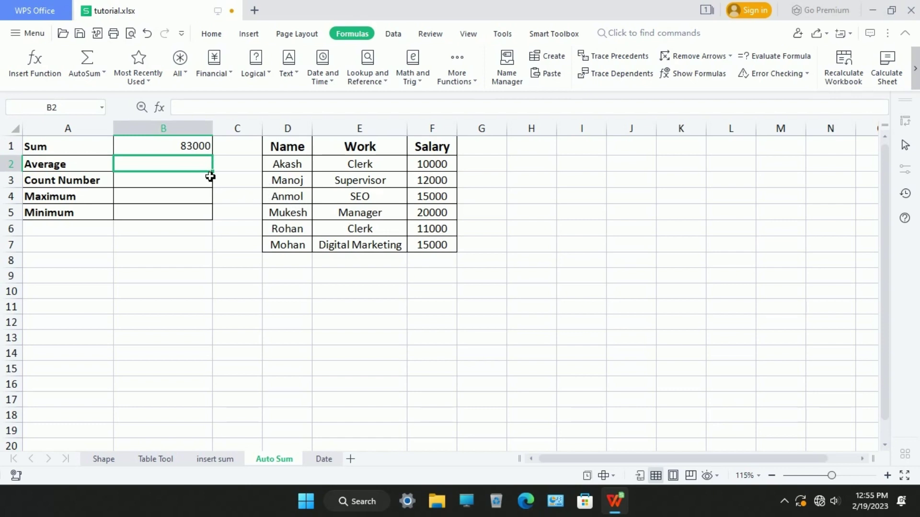
Calculate the average of the salaries in F2:F7 in cell B2 with AutoSum's Average function.
left_click(104, 74)
left_click(109, 110)
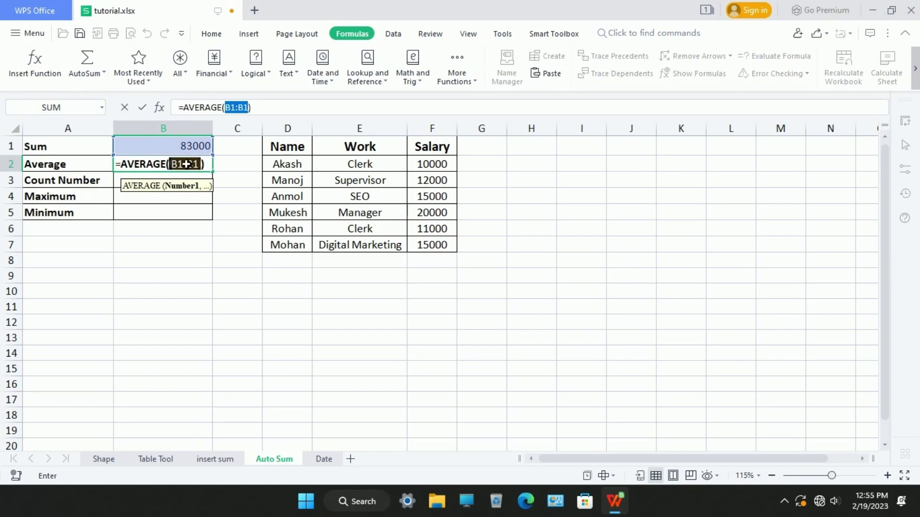
left_click_drag(442, 165, 443, 248)
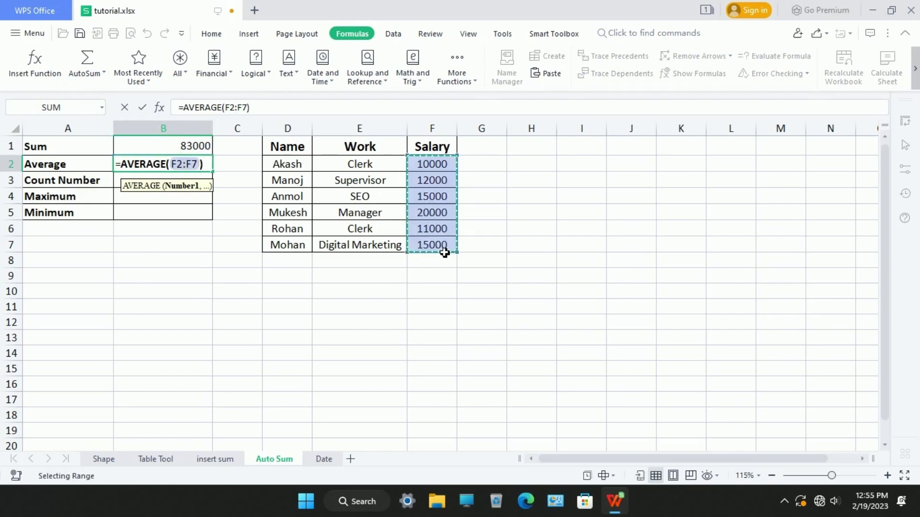
key("Return")
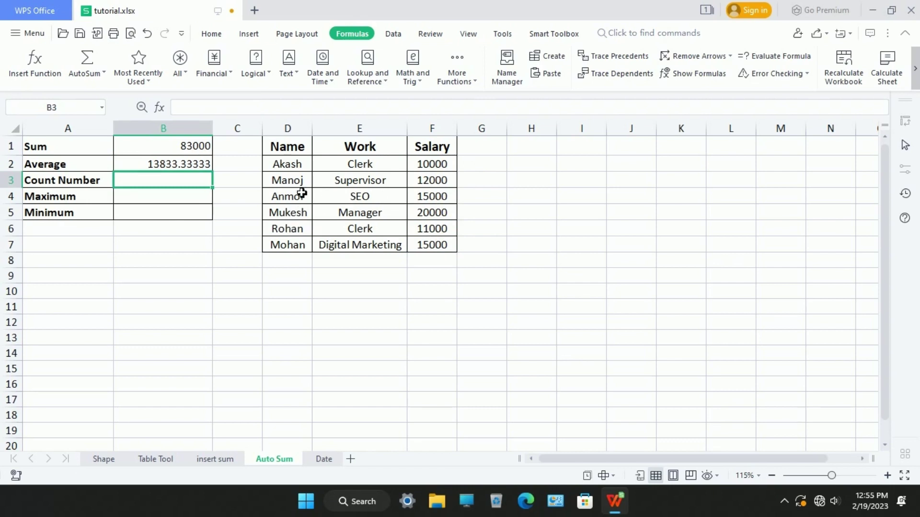
Count the salary entries in F2:F7 in cell B3 with AutoSum's Count function.
left_click(104, 74)
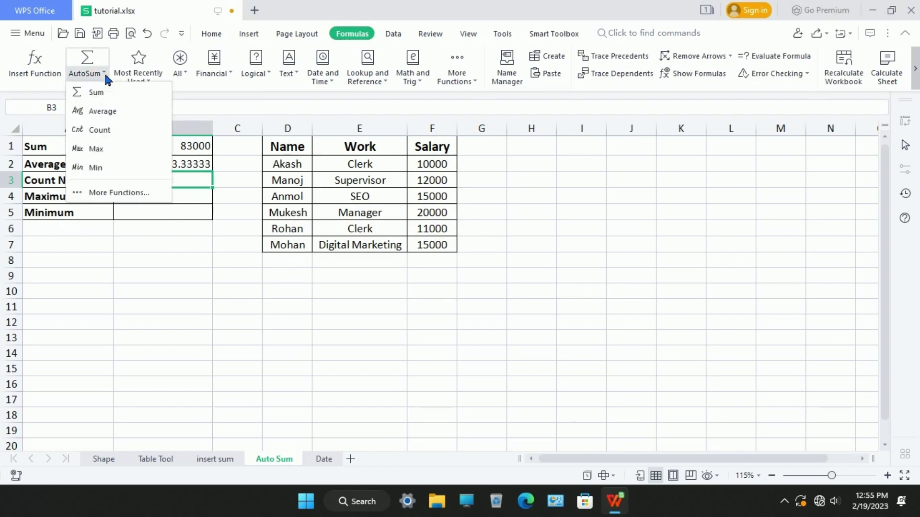
left_click(107, 133)
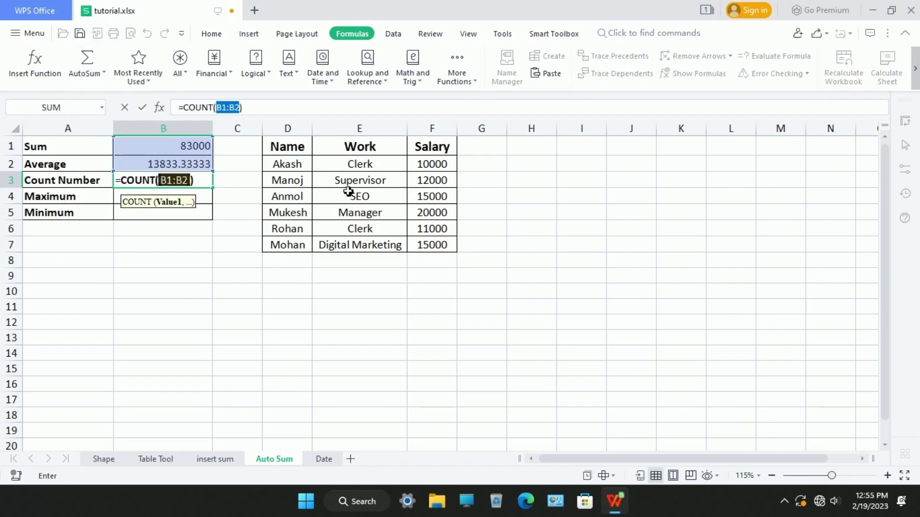
left_click_drag(451, 170, 452, 259)
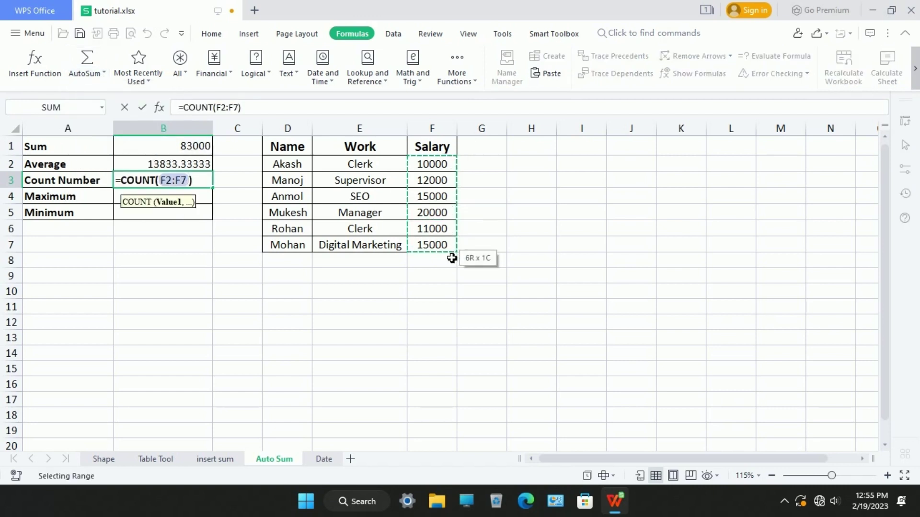
key("Return")
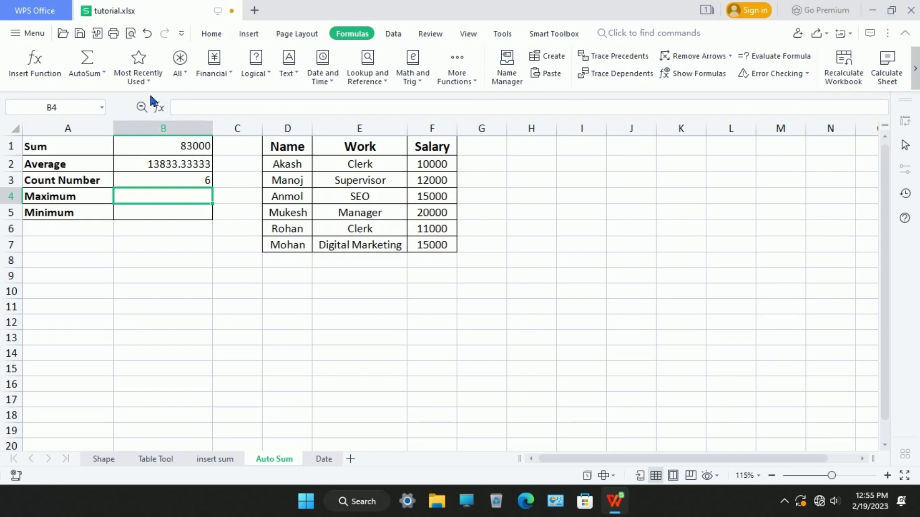
Find the highest salary in F2:F7 in cell B4 with AutoSum's Max function.
left_click(104, 74)
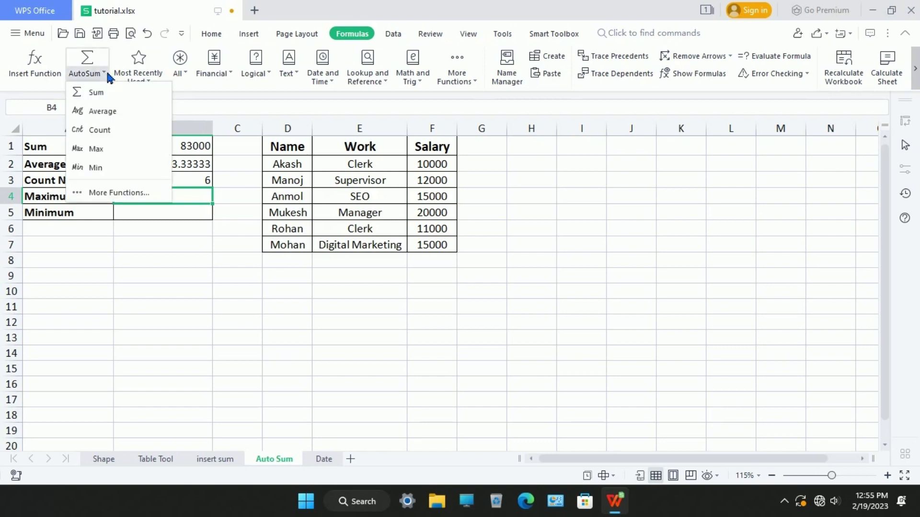
left_click(114, 152)
left_click_drag(447, 166, 448, 245)
key("Return")
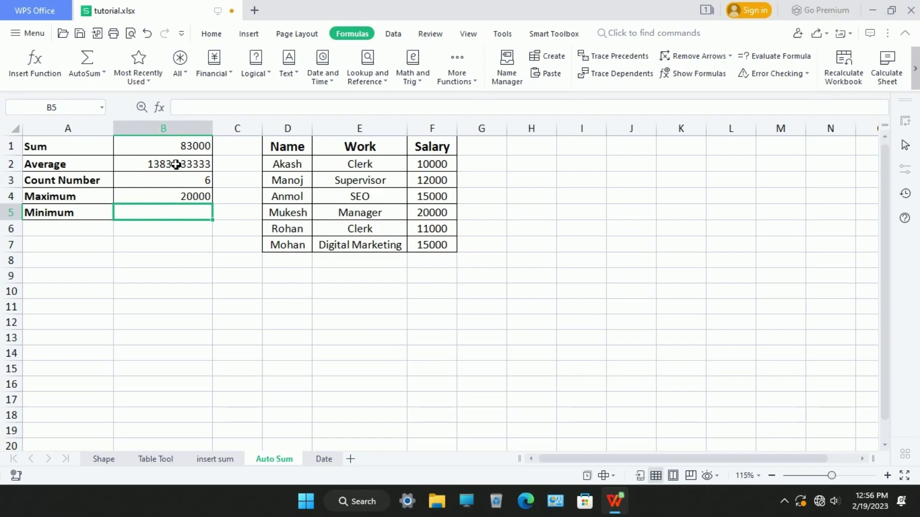
Find the lowest salary in F2:F7 in cell B5 with AutoSum's Min function.
left_click(105, 75)
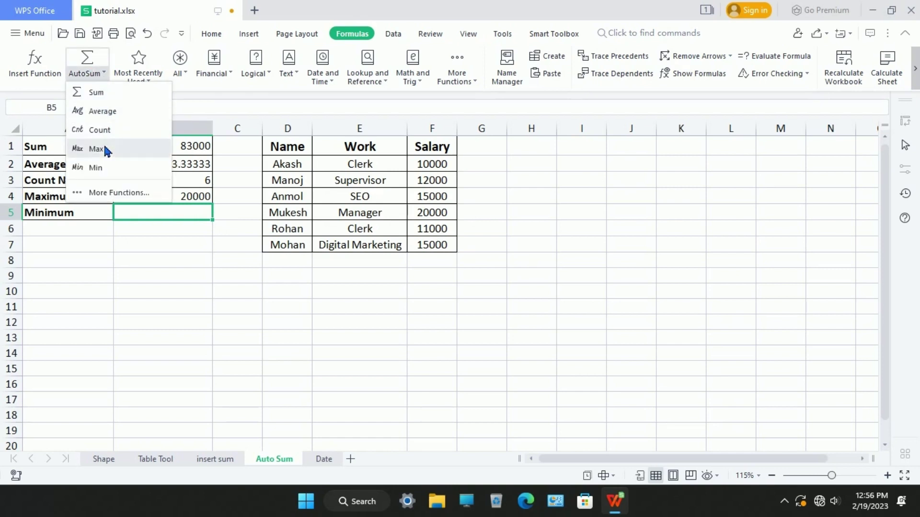
left_click(106, 167)
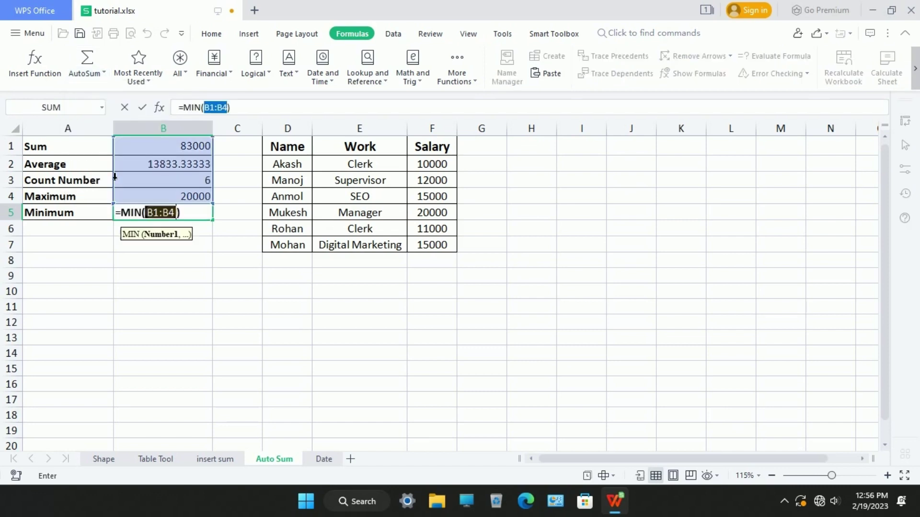
left_click_drag(448, 167, 447, 247)
key("Return")
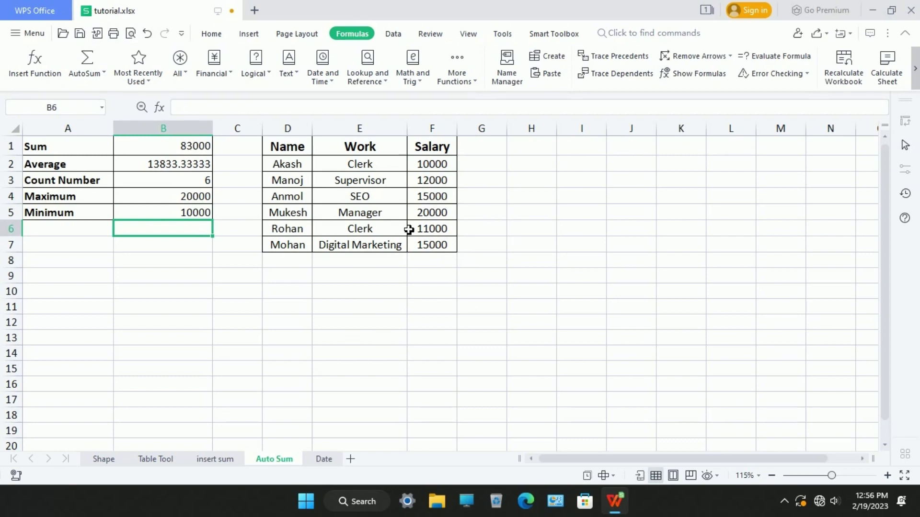
left_click(357, 277)
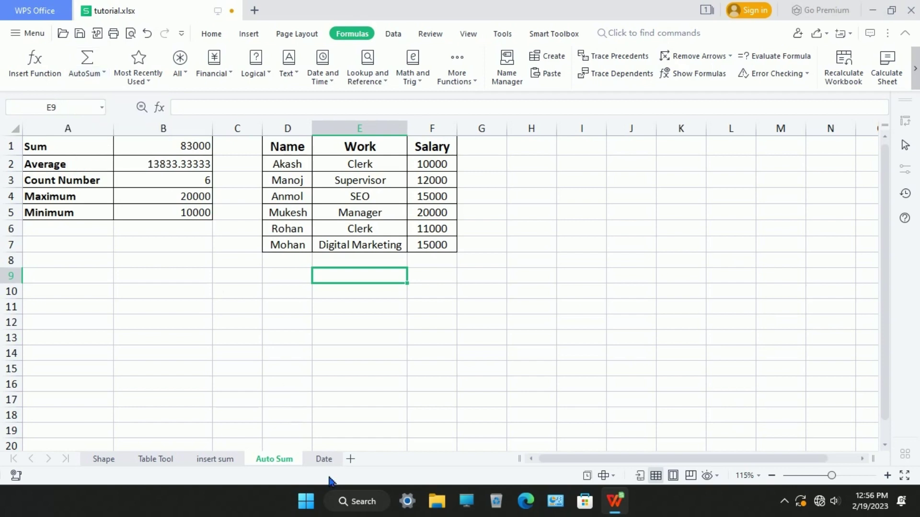
On the Date sheet, enter the formula =DAY(A4) in the Day cell C4 to extract the day from the date.
left_click(324, 460)
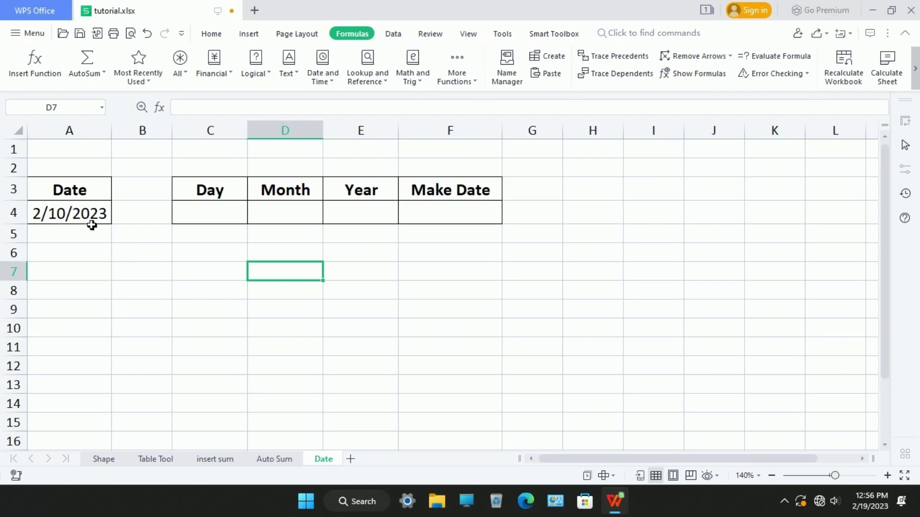
left_click(246, 224)
left_click(308, 223)
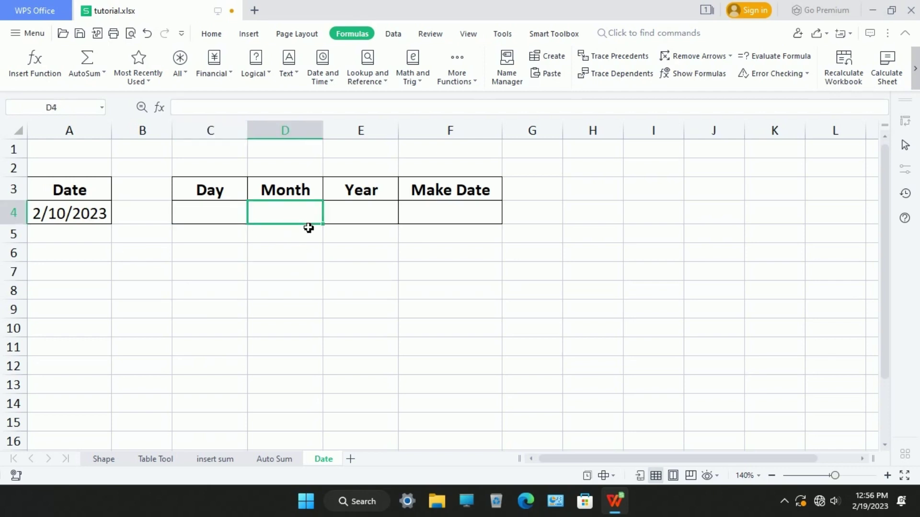
left_click(383, 224)
left_click(457, 227)
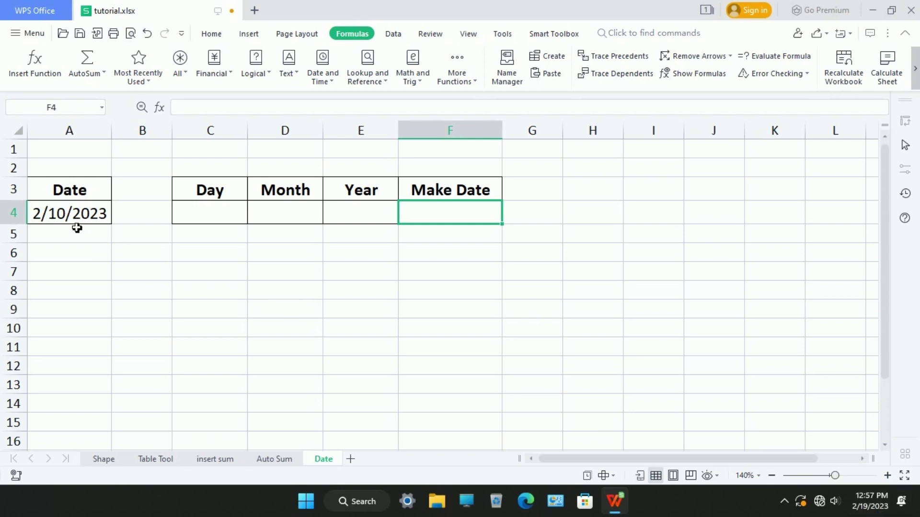
left_click(225, 222)
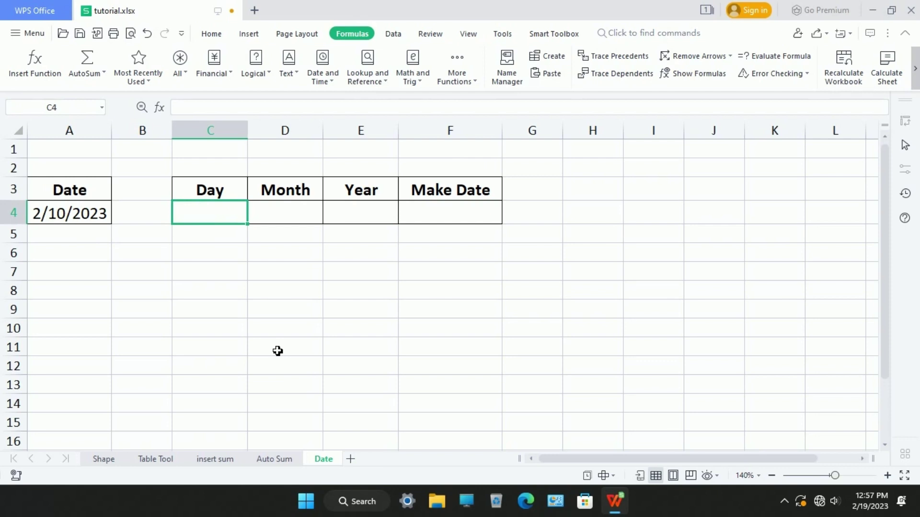
type("=day")
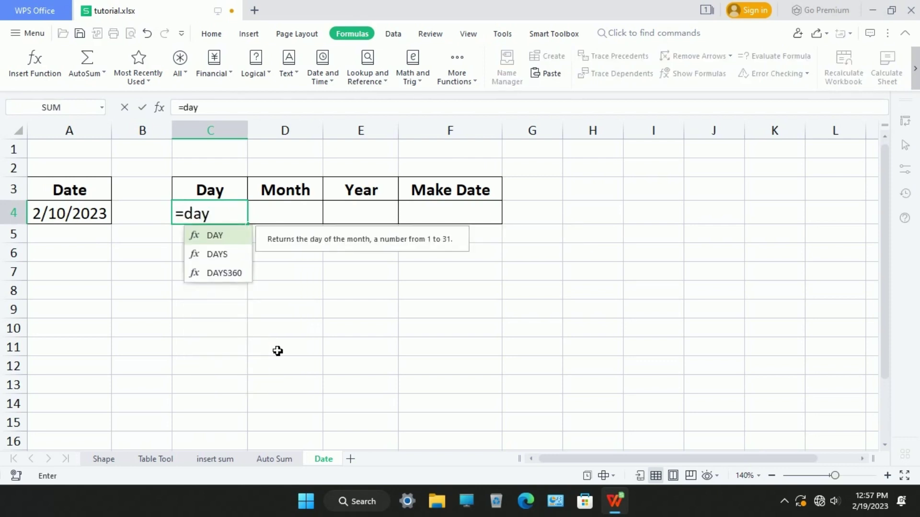
key("Tab")
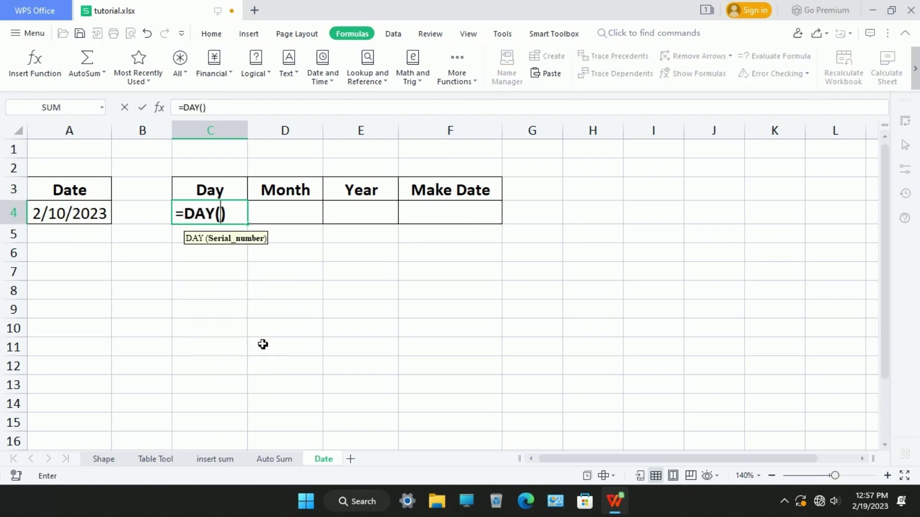
left_click(92, 223)
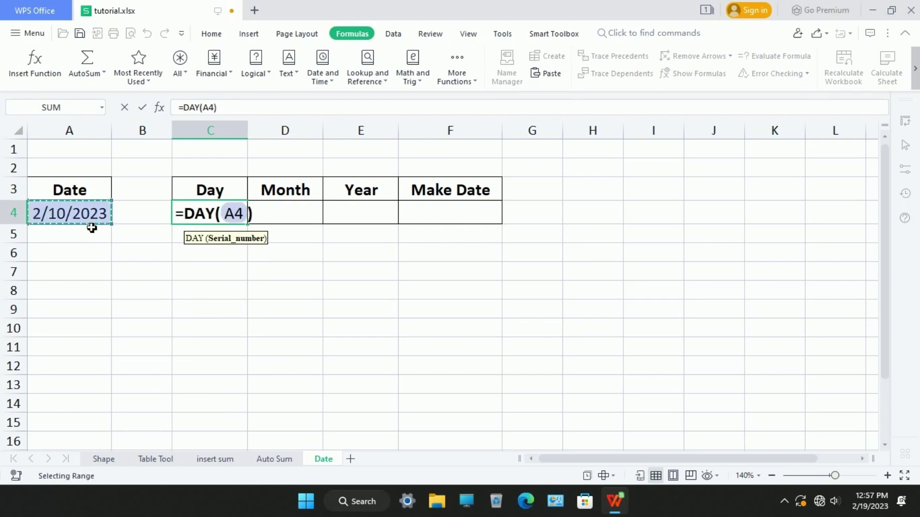
key("Return")
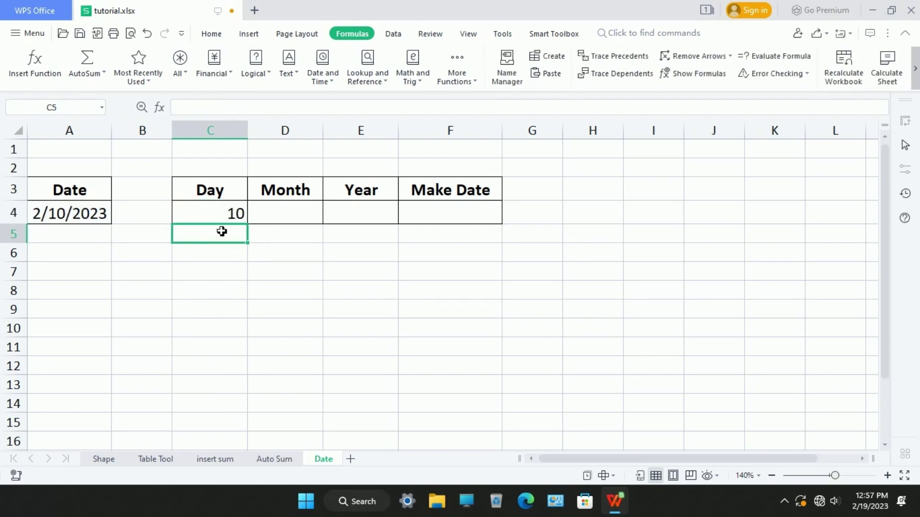
Centre the contents of the cells under Day, Month, Year and Make Date (C4:F4) horizontally.
left_click_drag(234, 222, 477, 211)
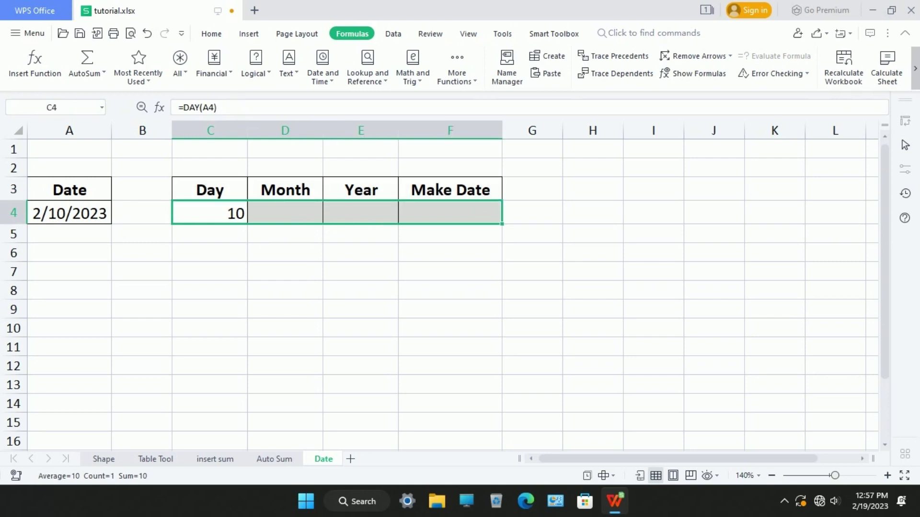
left_click(214, 42)
left_click(341, 72)
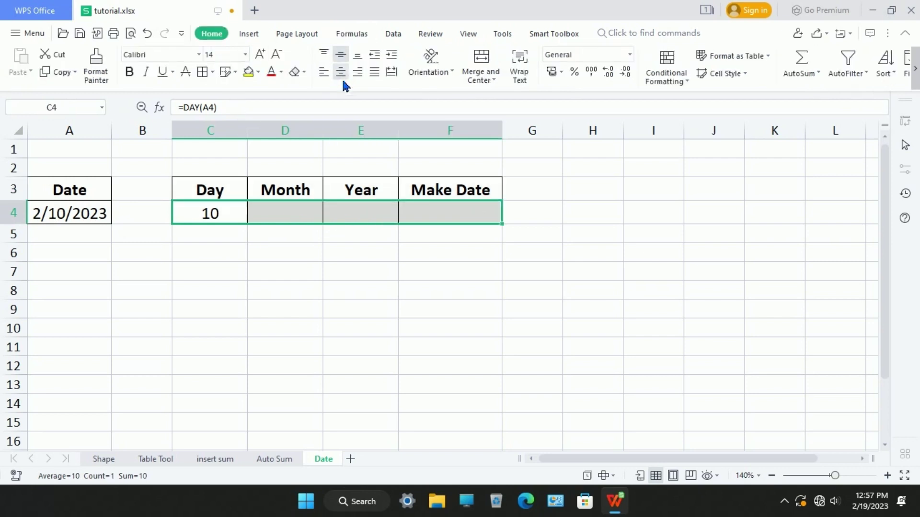
Enter a MONTH formula in cell D4 that extracts the month from the date in A4.
left_click(298, 221)
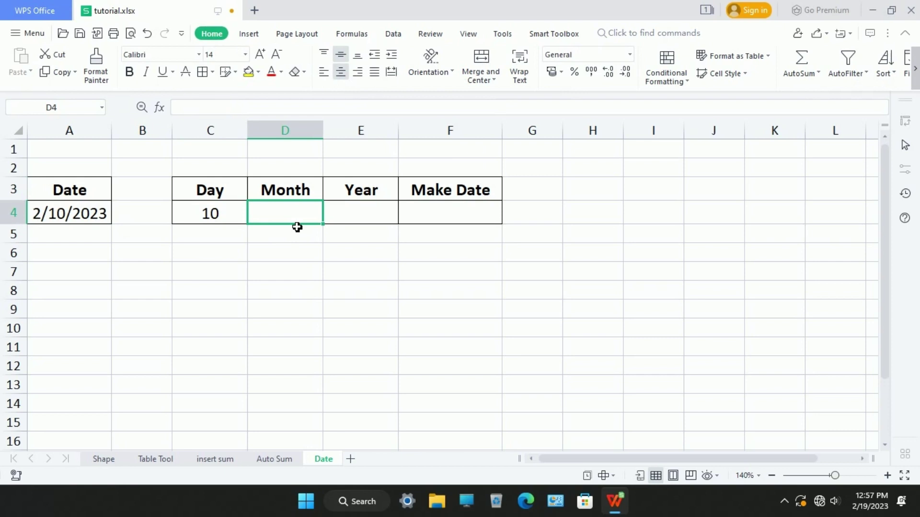
type("=month")
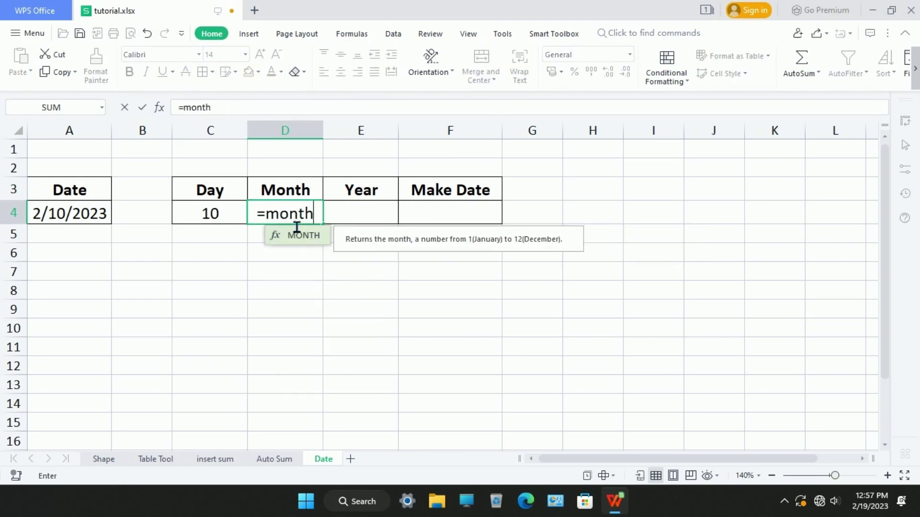
double_click(297, 228)
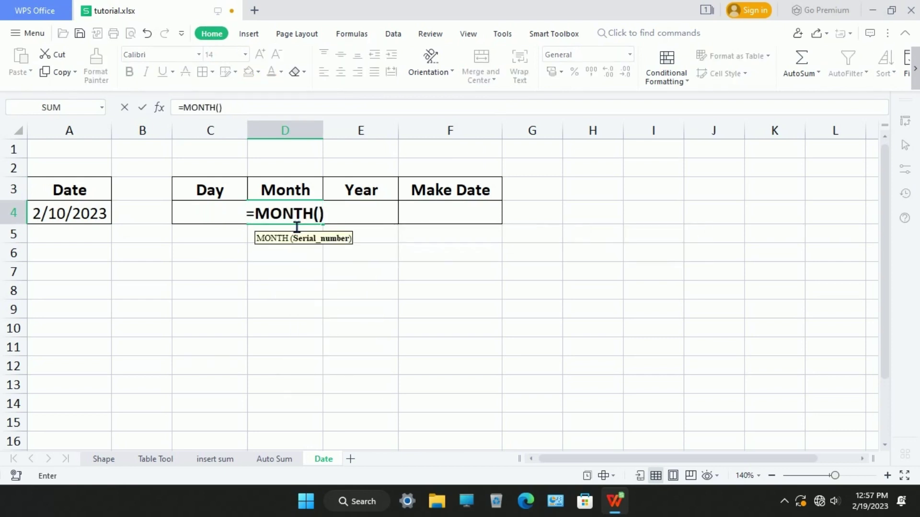
left_click(101, 225)
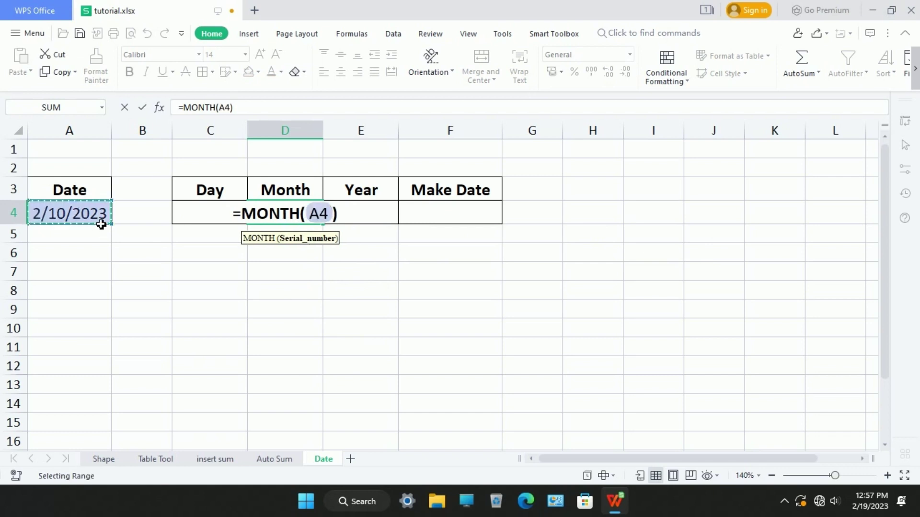
key("Return")
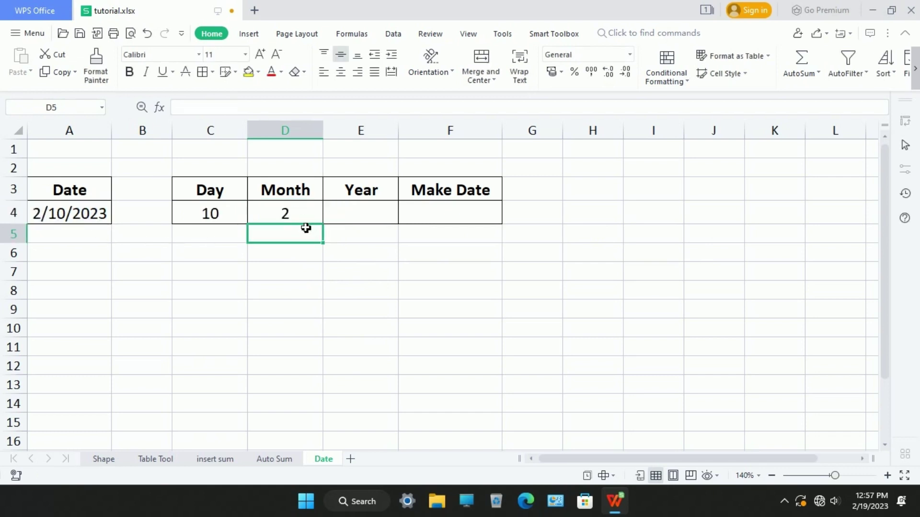
Enter a YEAR formula in cell E4 that extracts the year from the date in A4.
left_click(367, 225)
type("=year")
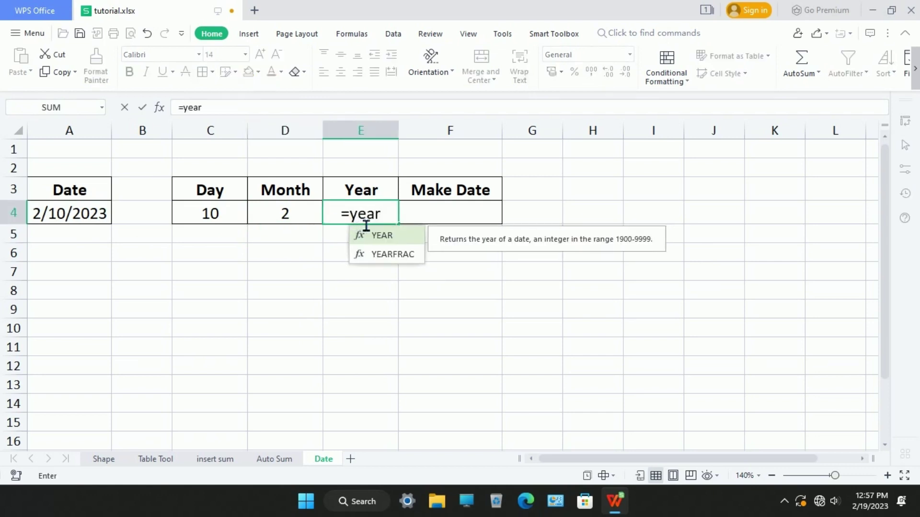
key("Tab")
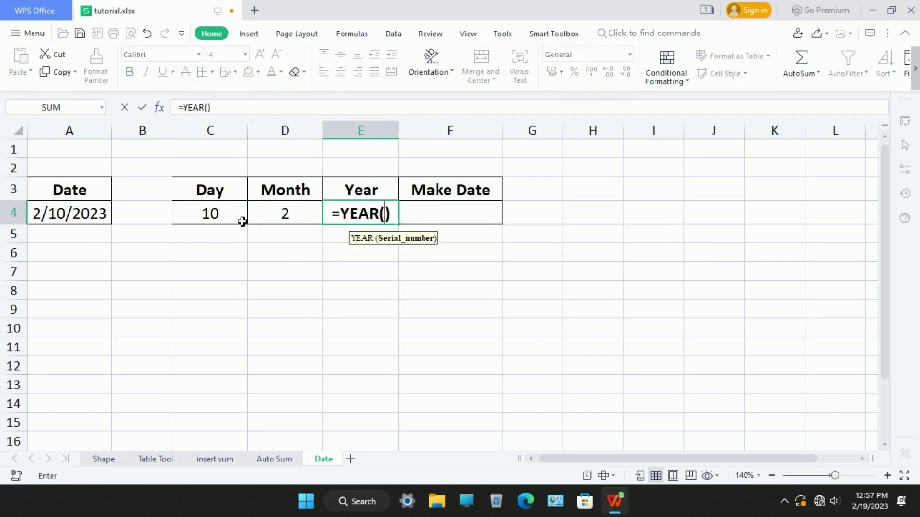
left_click(84, 224)
key("Return")
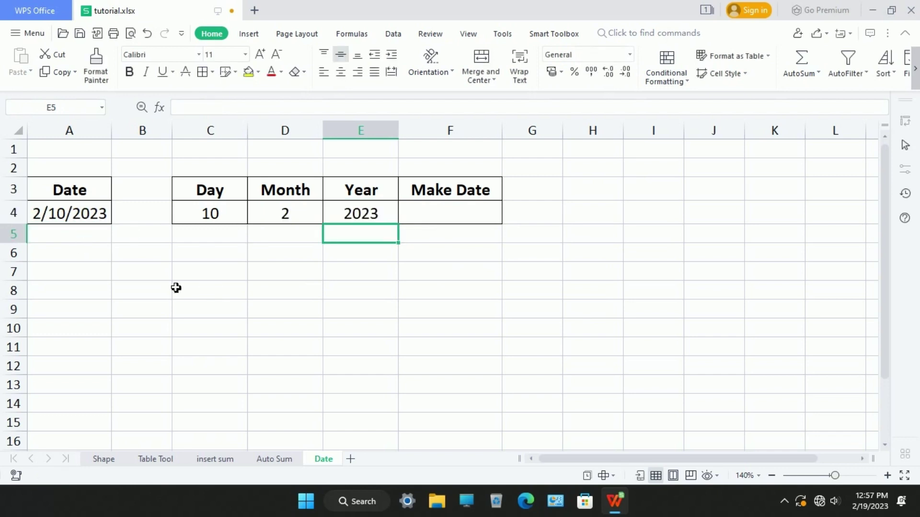
left_click(96, 225)
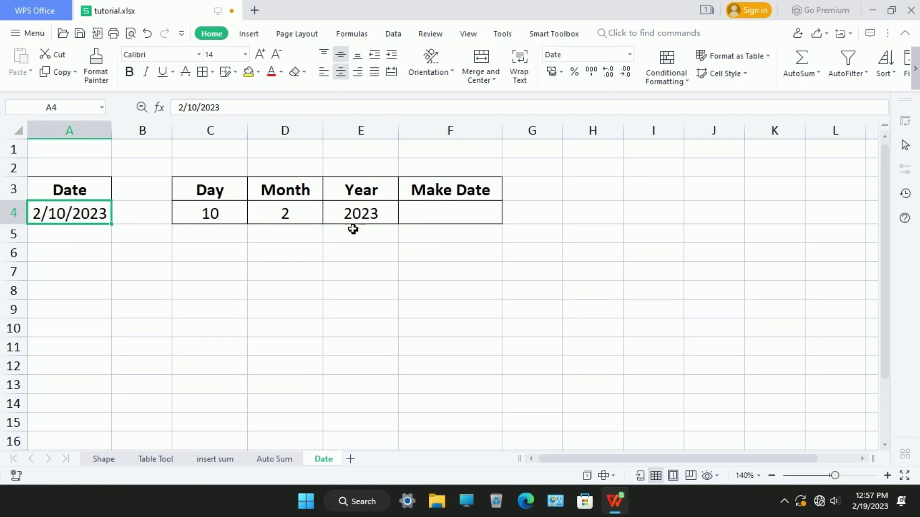
Write the formula =date(E4,D4,C4) directly in the Make Date cell F4.
left_click(453, 222)
key("alt+m")
double_click(448, 221)
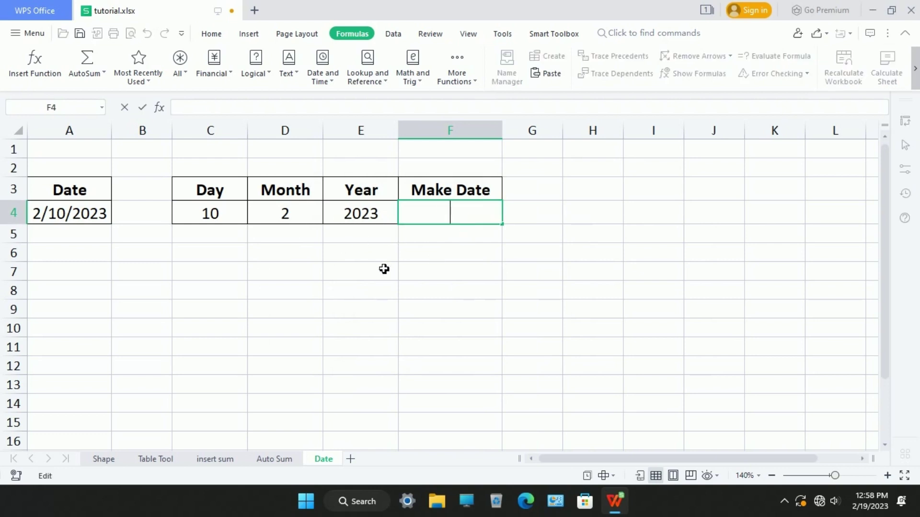
type("=date")
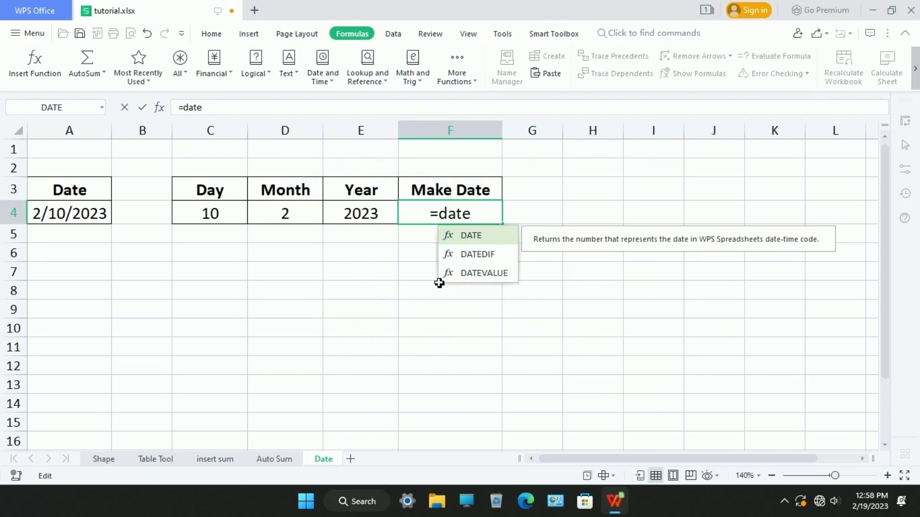
type("(")
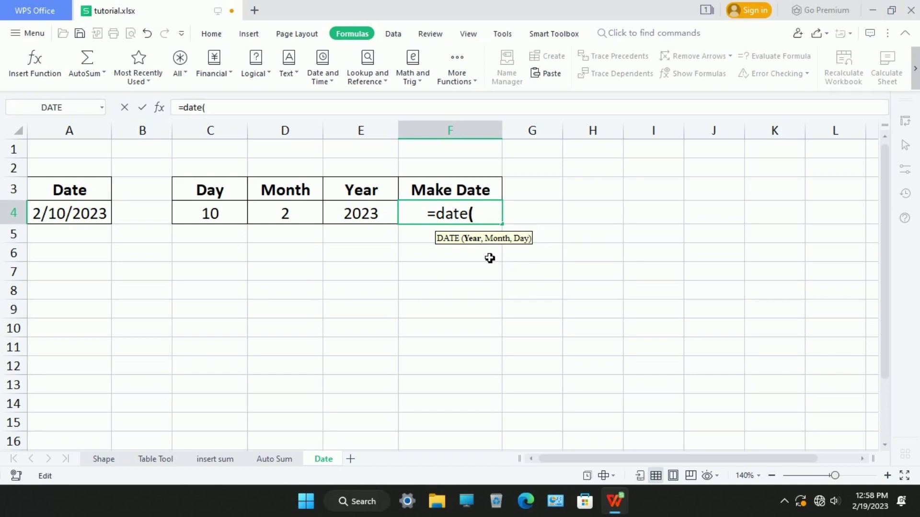
left_click(378, 224)
type(",")
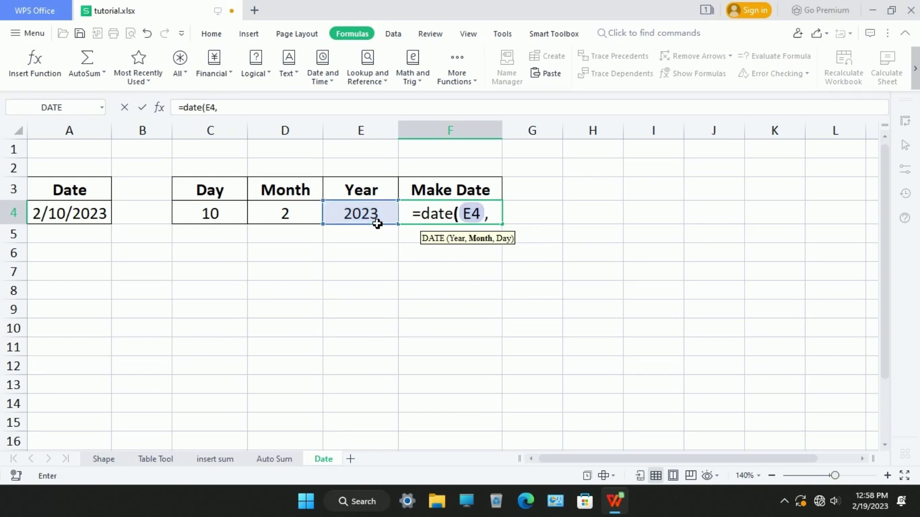
left_click(301, 224)
type(",")
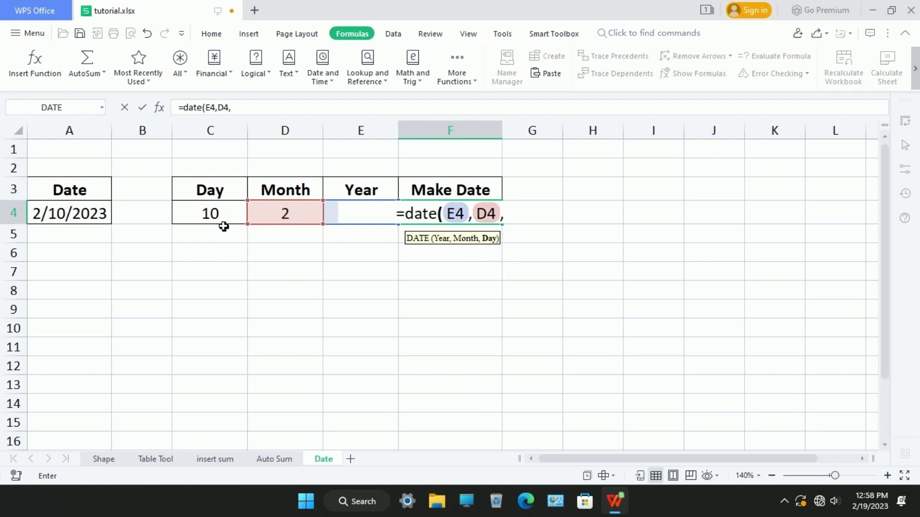
left_click(223, 225)
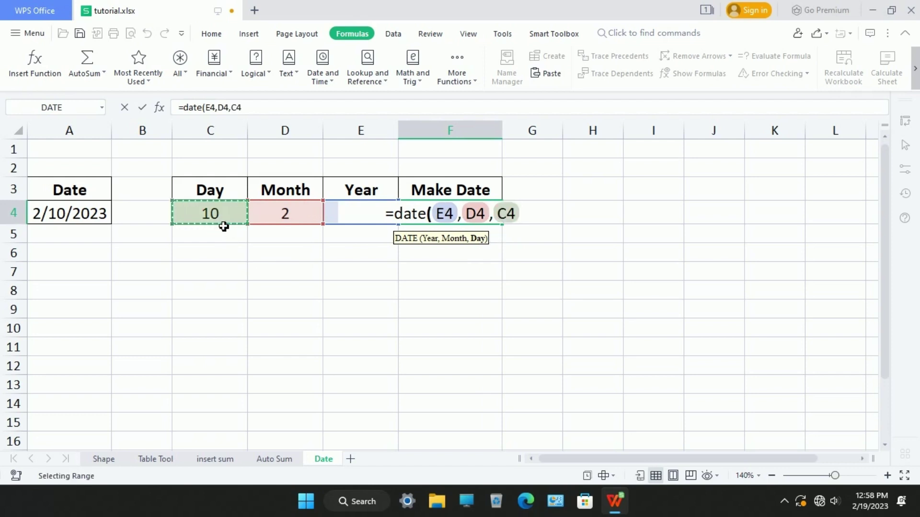
type(")")
key("Return")
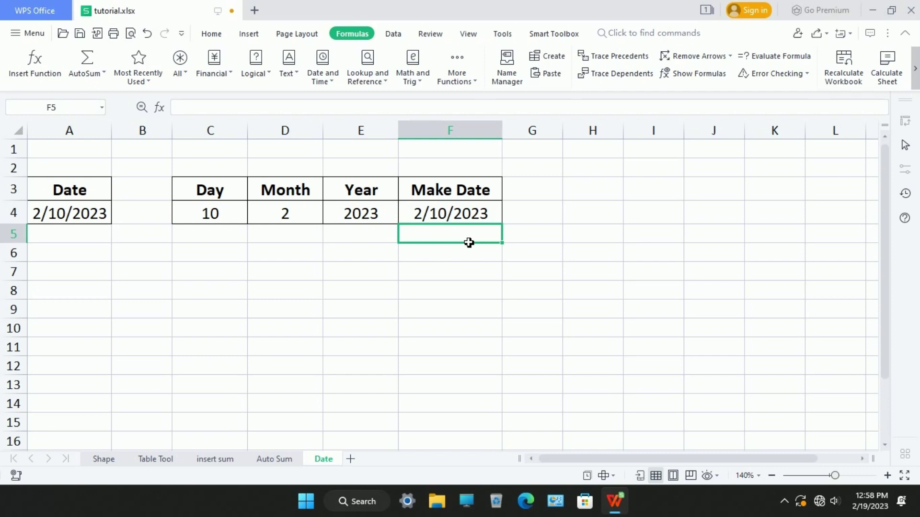
Clear the DATE formula from the Make Date cell F4 and leave the cell empty.
left_click(468, 228)
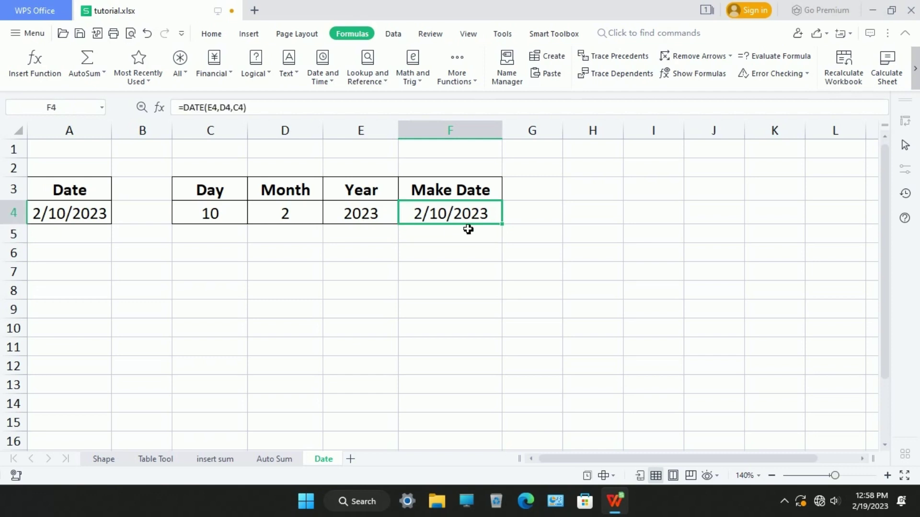
key("Delete")
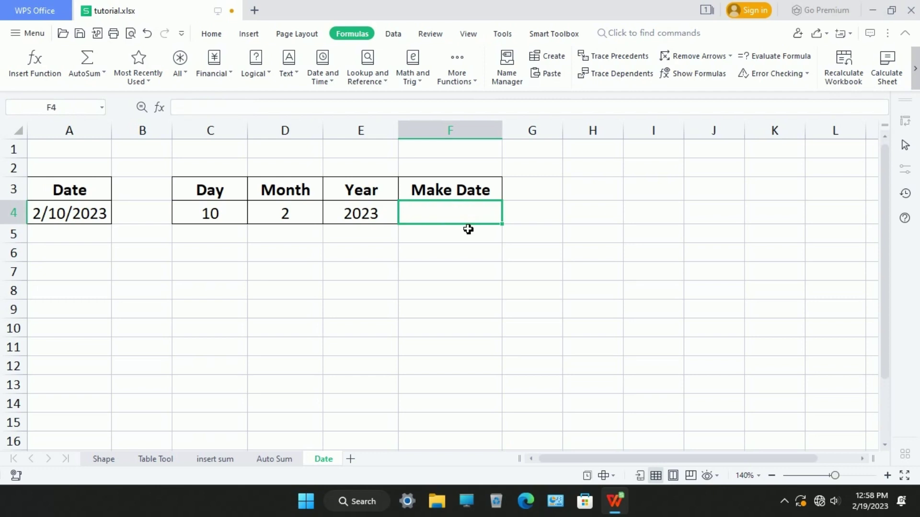
type("=")
key("BackSpace")
left_click(507, 289)
Insert the DATE function in F4 through its function arguments, with Year E4, Month D4 and Day C4.
left_click(466, 225)
left_click(327, 85)
left_click(336, 98)
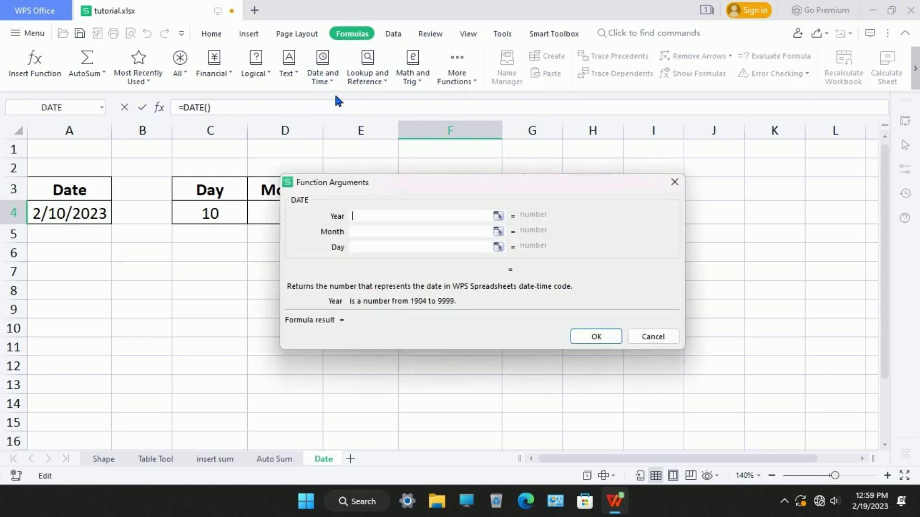
left_click_drag(420, 186, 594, 197)
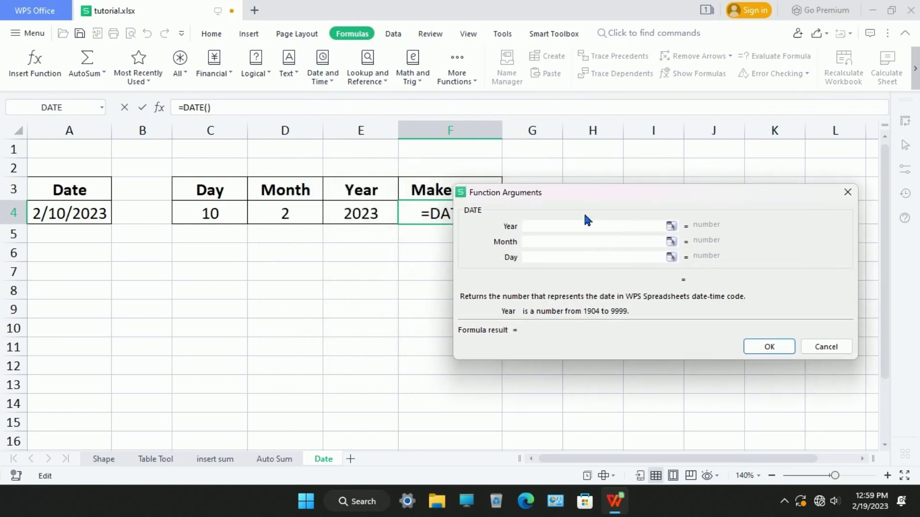
left_click(383, 222)
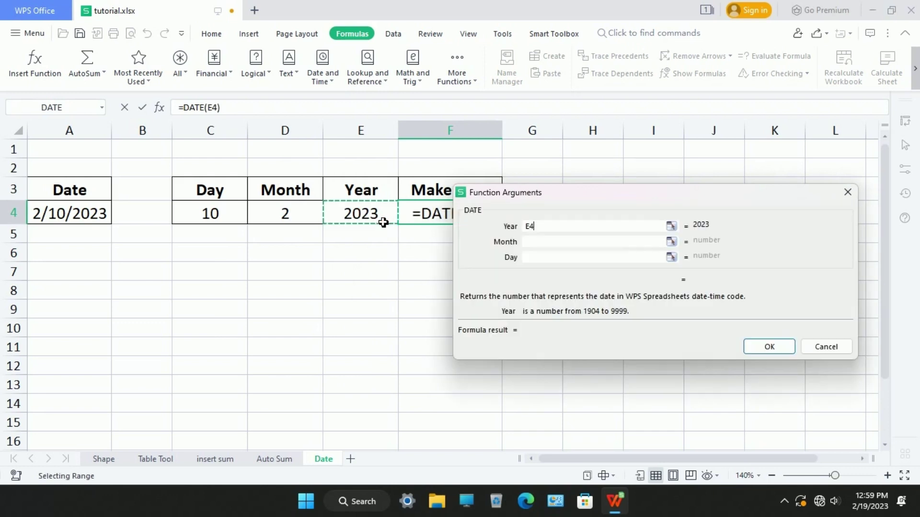
left_click(537, 242)
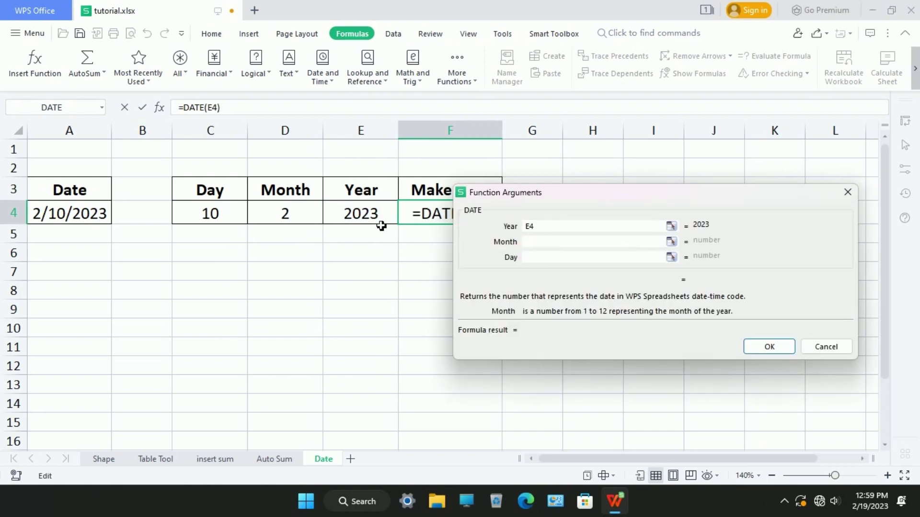
left_click(313, 225)
left_click(553, 259)
left_click(226, 227)
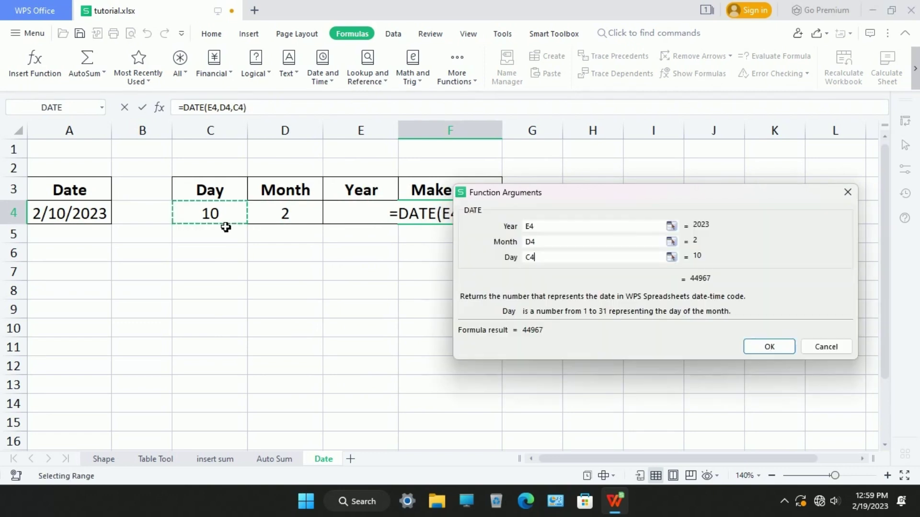
left_click(769, 347)
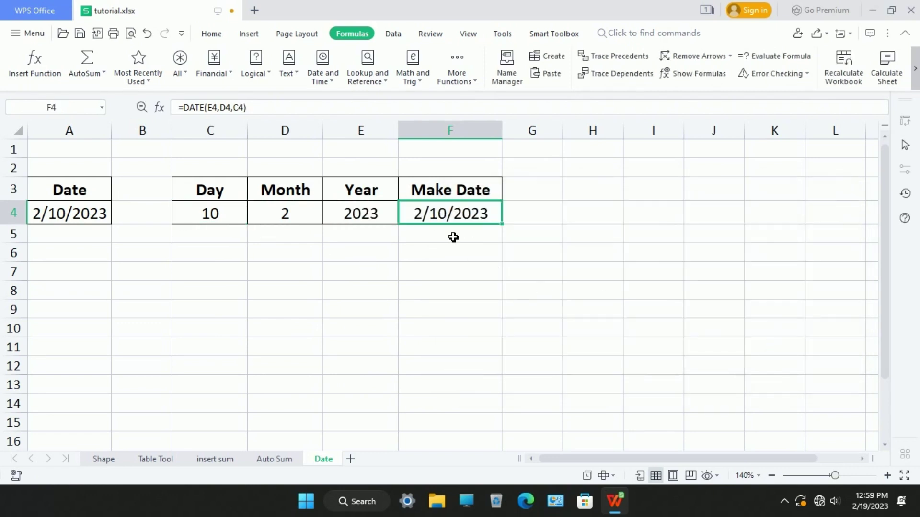
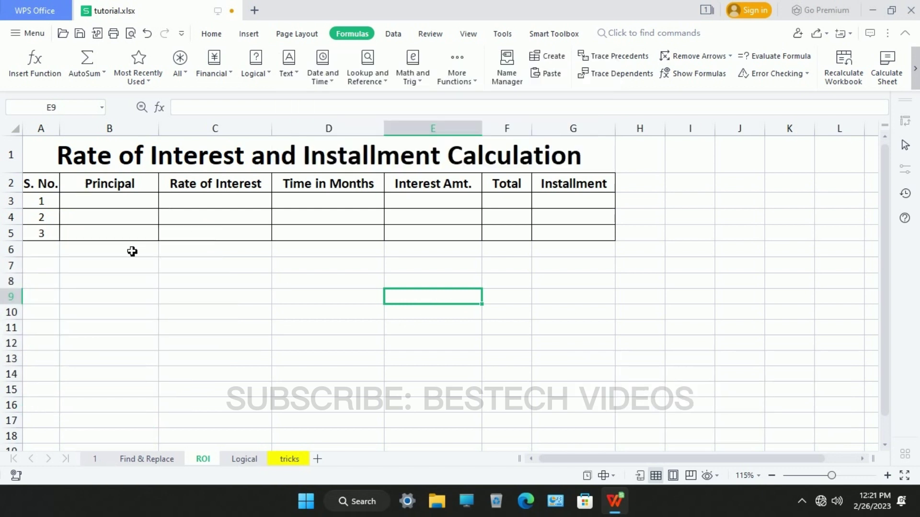
In the first row of the ROI sheet's table, enter 60000 as the Principal and 2% as the Rate of Interest.
left_click(141, 215)
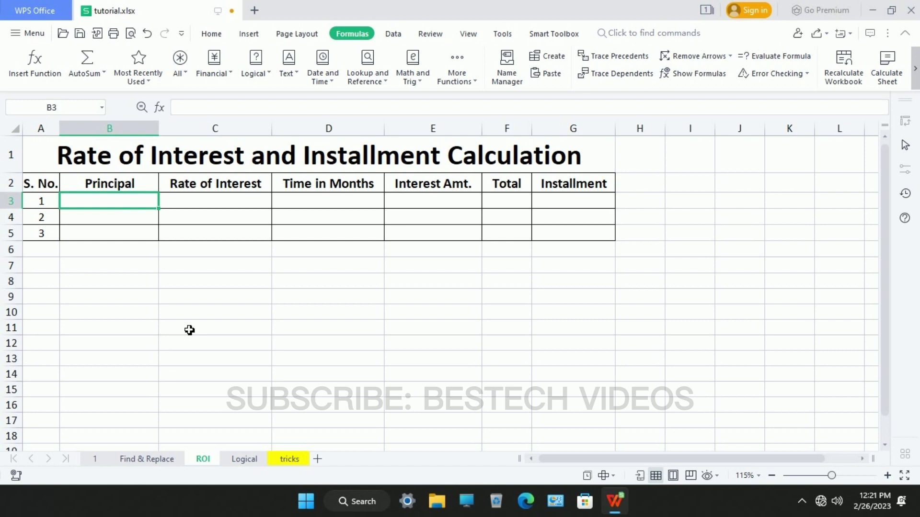
type("60000")
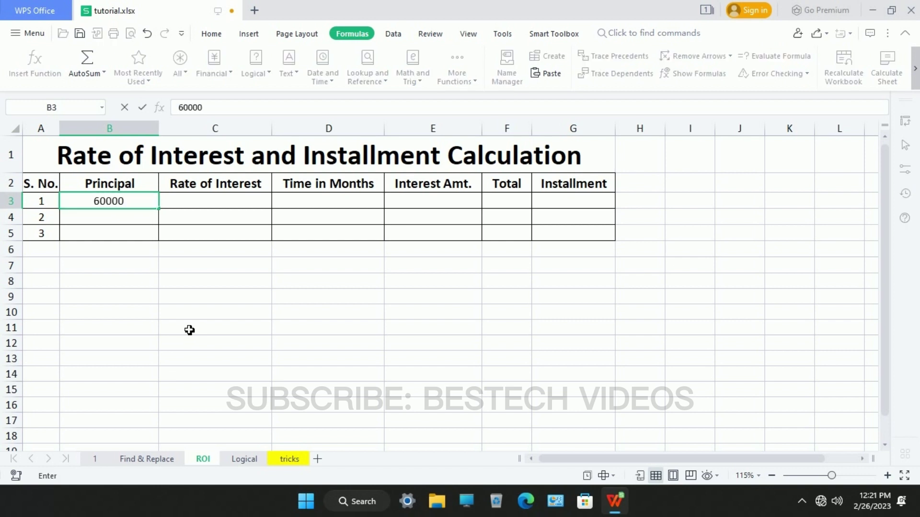
key("Return")
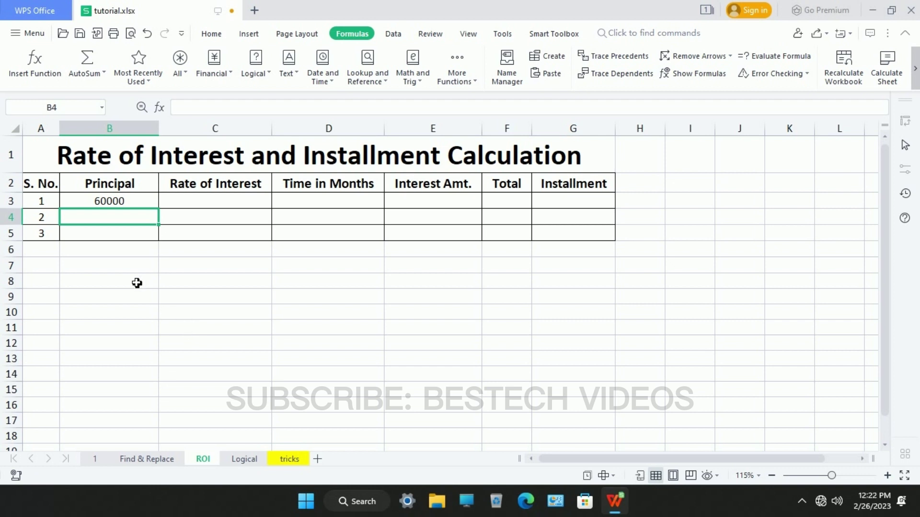
key("Up")
key("Right")
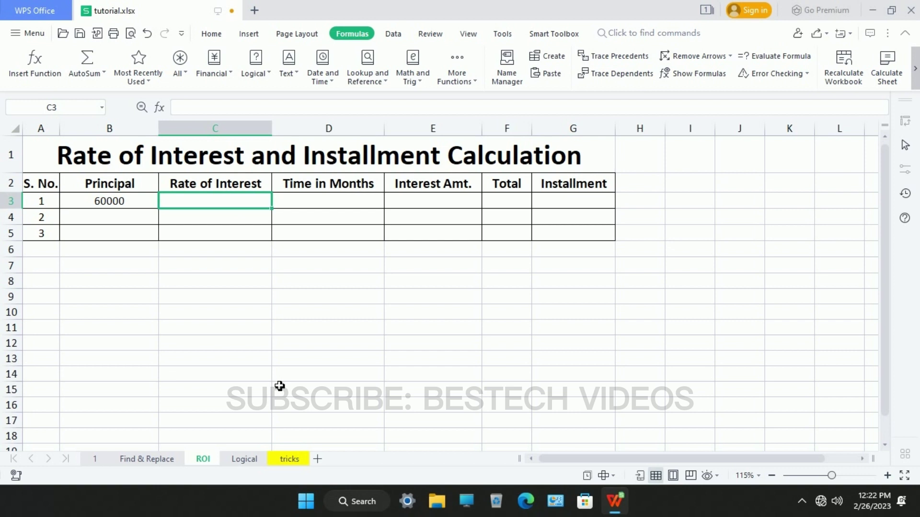
type("@")
key("BackSpace")
type("2")
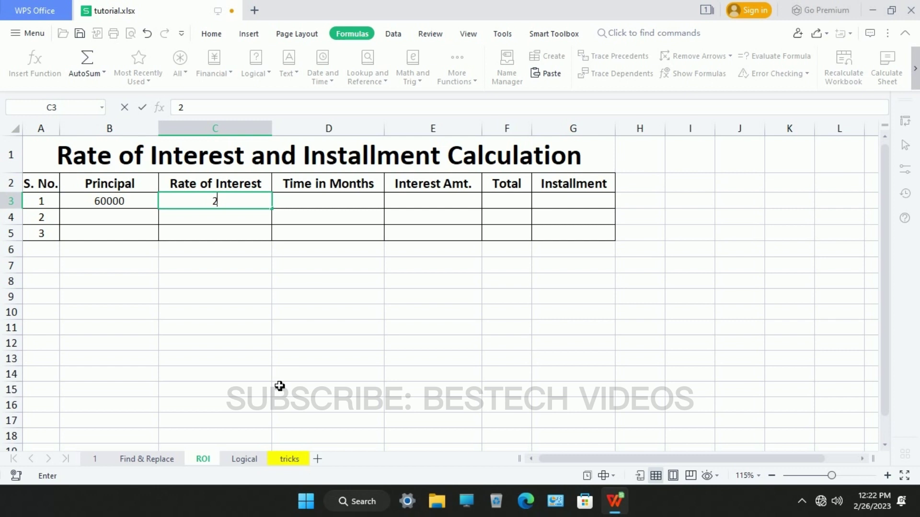
type("%")
Enter 1 as the Time in Months for the first row in cell D3.
left_click(361, 203)
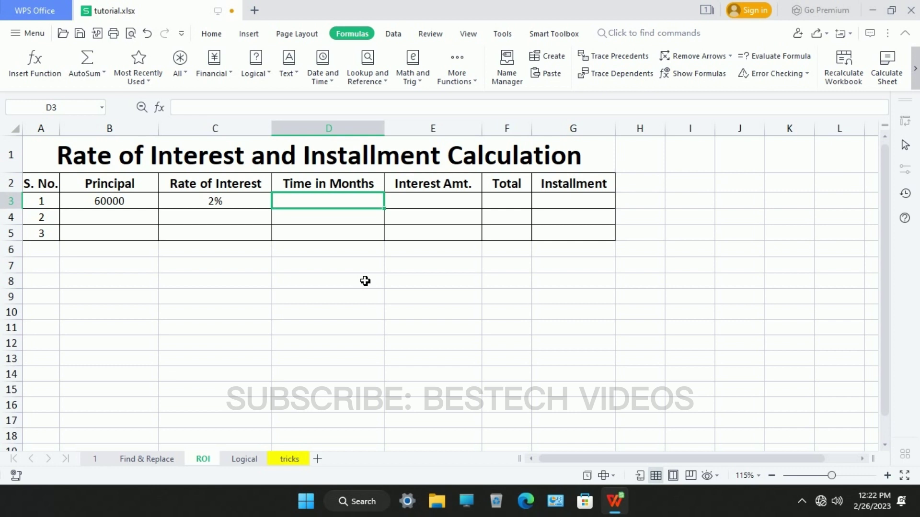
type("1")
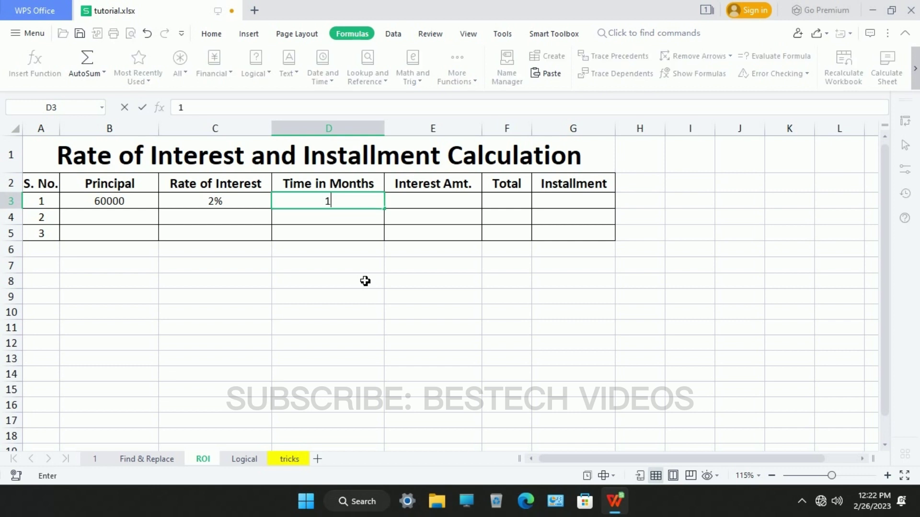
key("Tab")
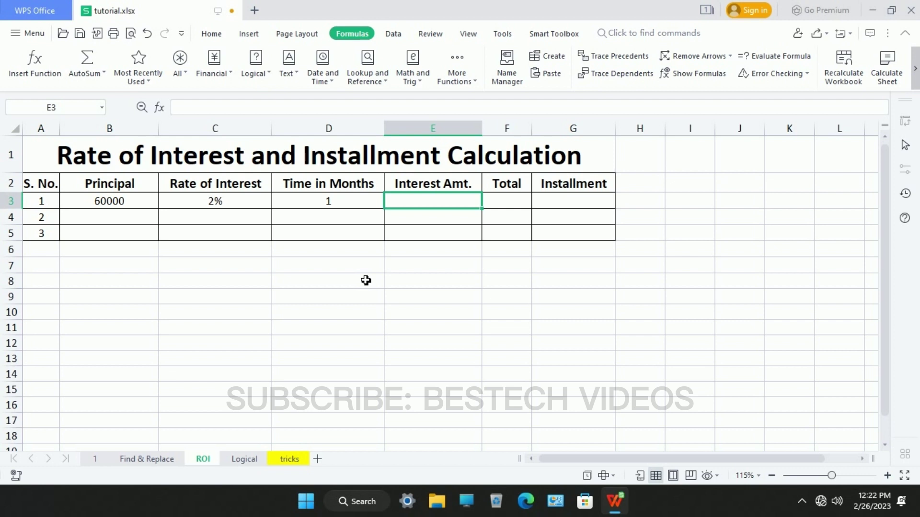
Calculate the first row's Interest Amt. in E3 with the formula =C3*B3*D3 and check the entered formula.
type("=")
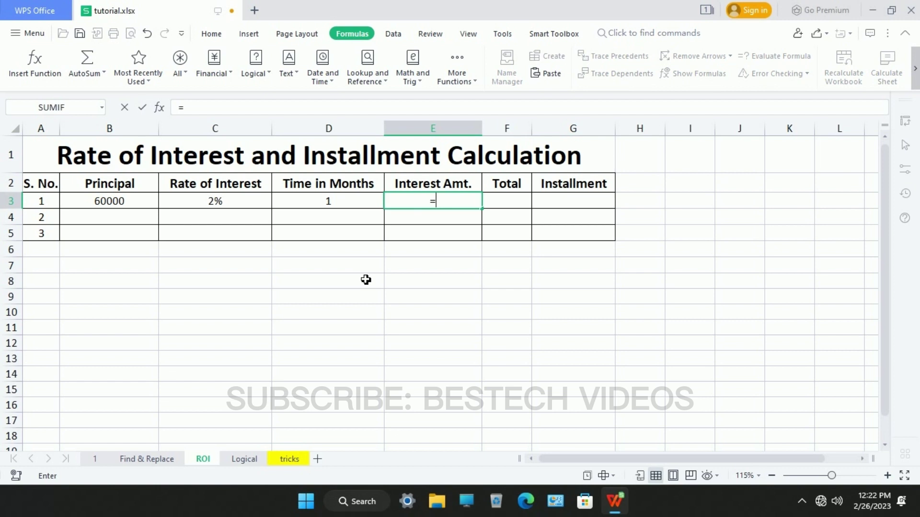
key("Left")
key("Left")
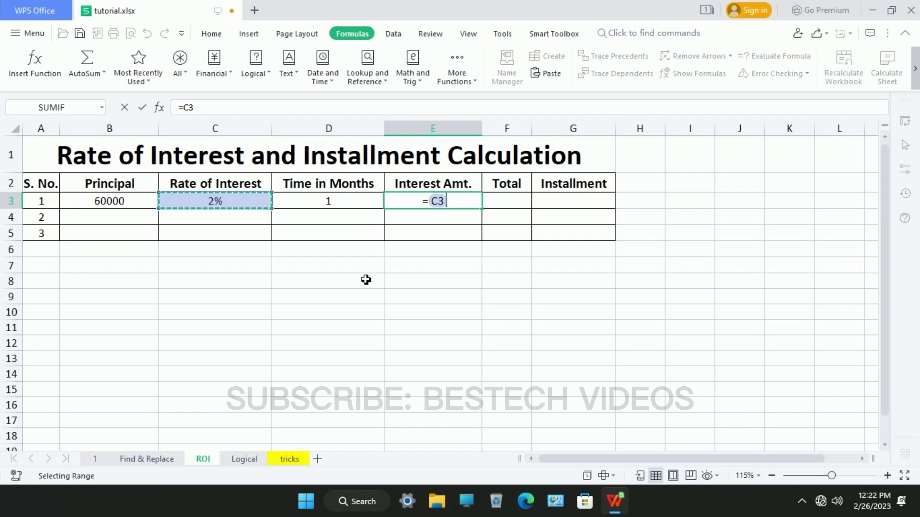
type("*")
key("Left")
key("Left")
key("Left")
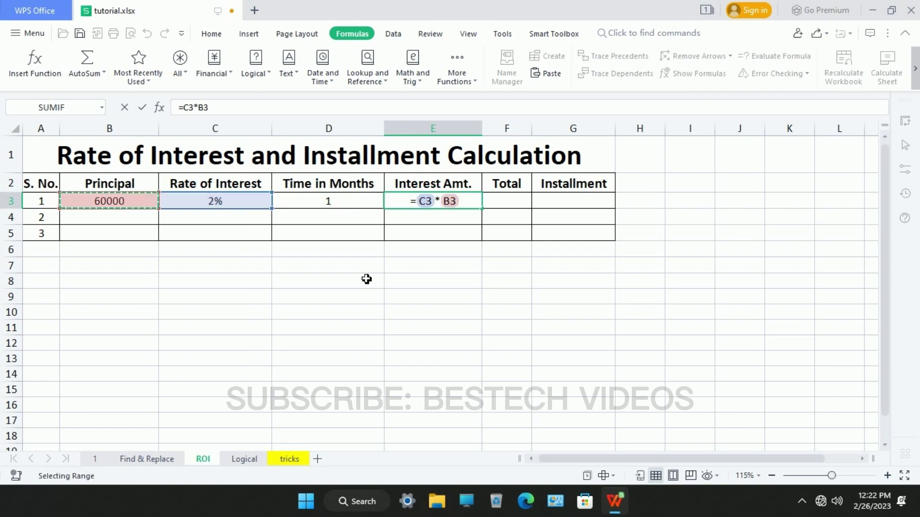
type("*")
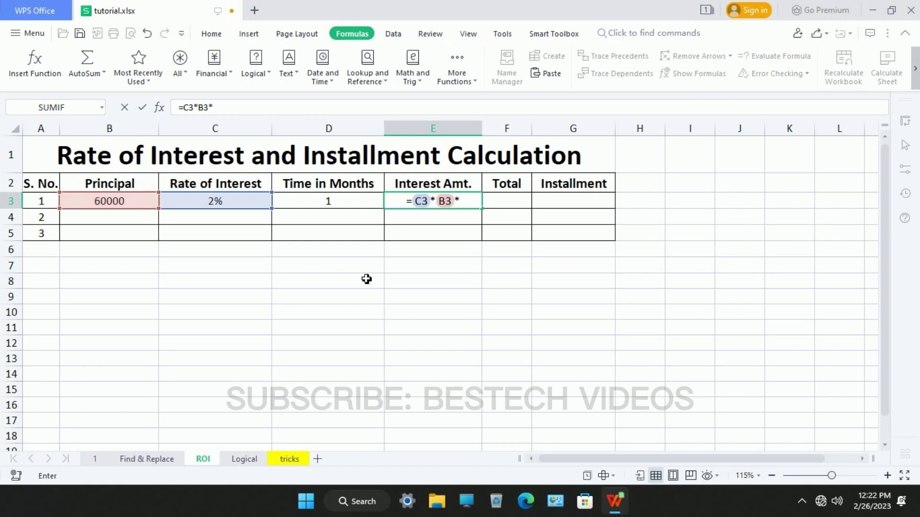
key("Left")
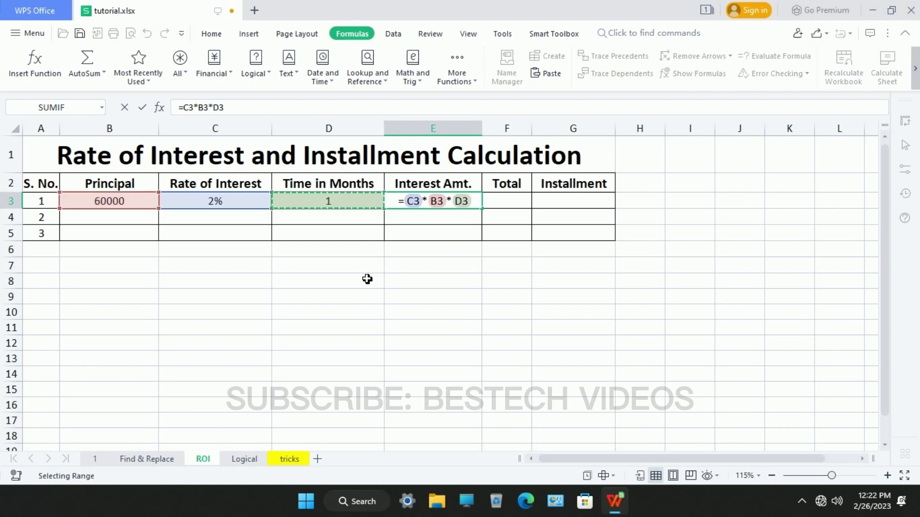
key("Return")
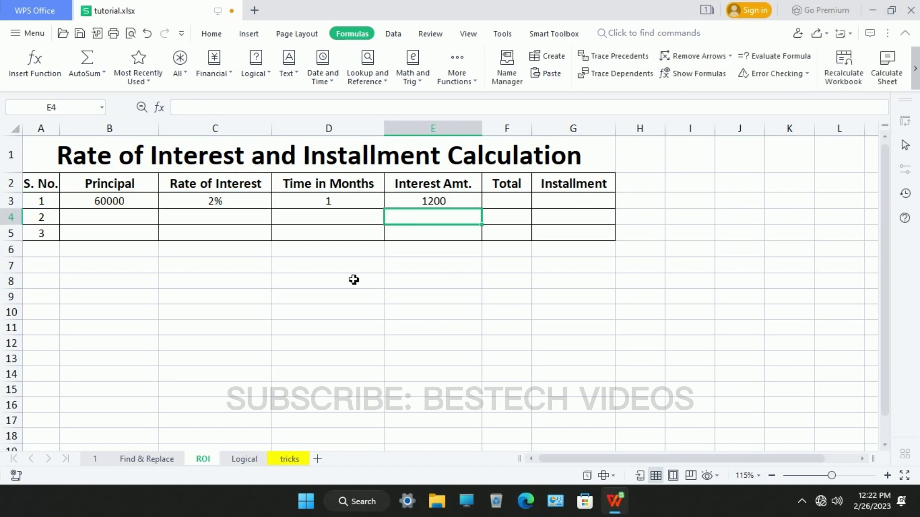
left_click(444, 202)
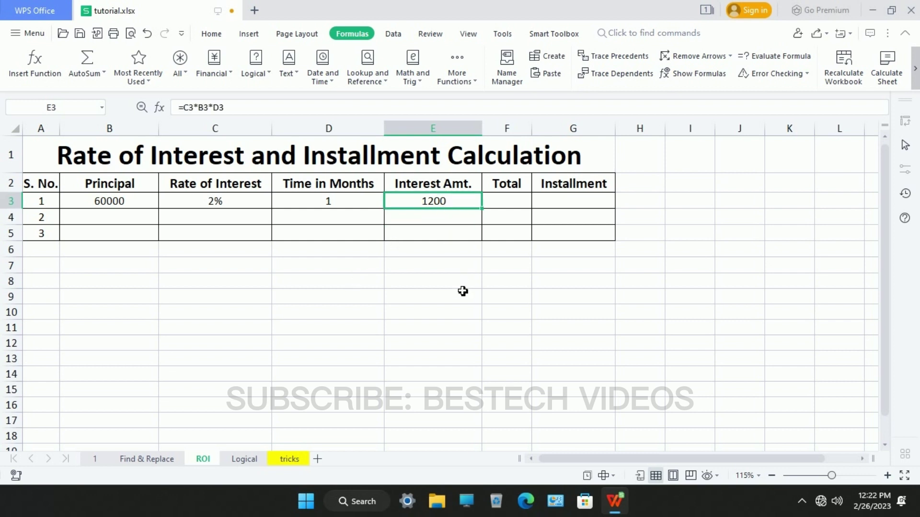
left_click(337, 268)
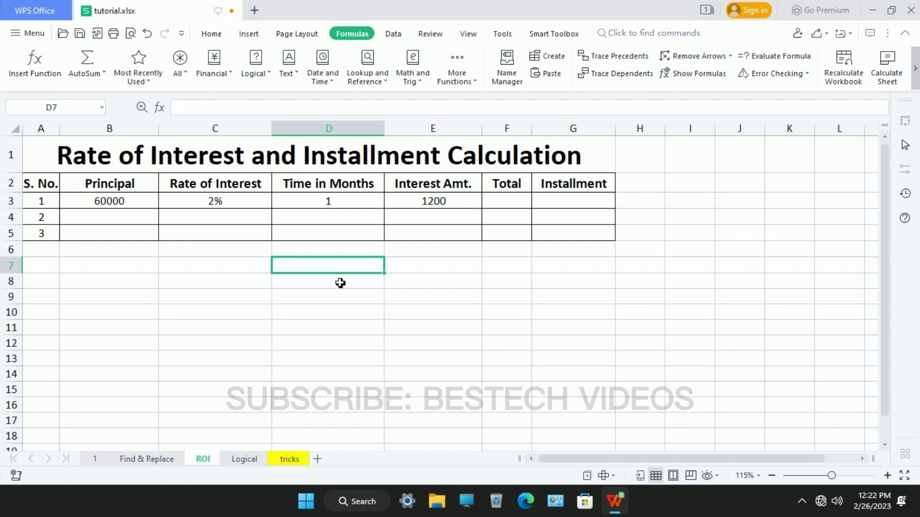
left_click(439, 201)
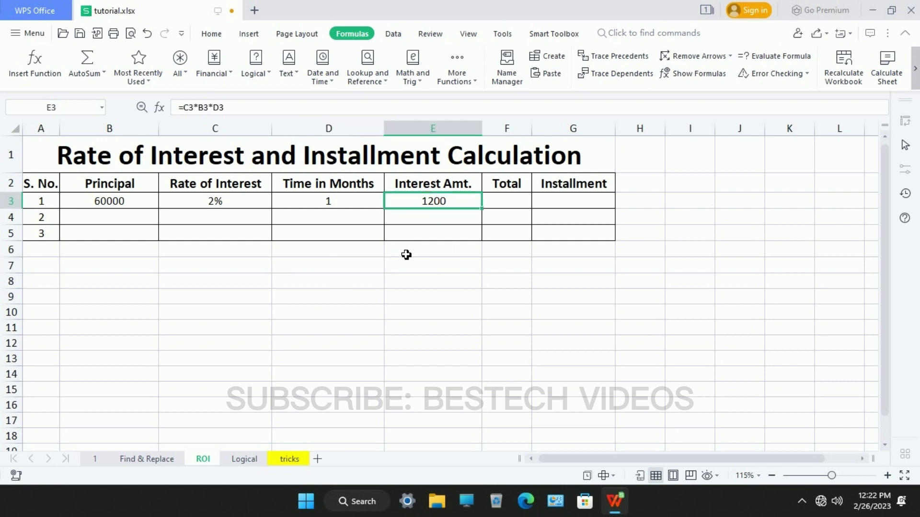
Change the first row's Time in Months in D3 to 12 and check the recalculated Interest Amt.
left_click(344, 206)
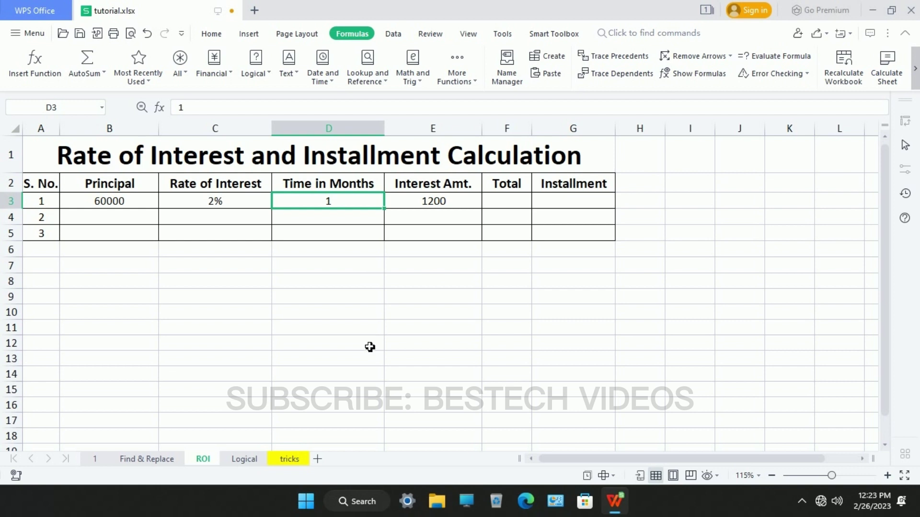
type("12")
key("Return")
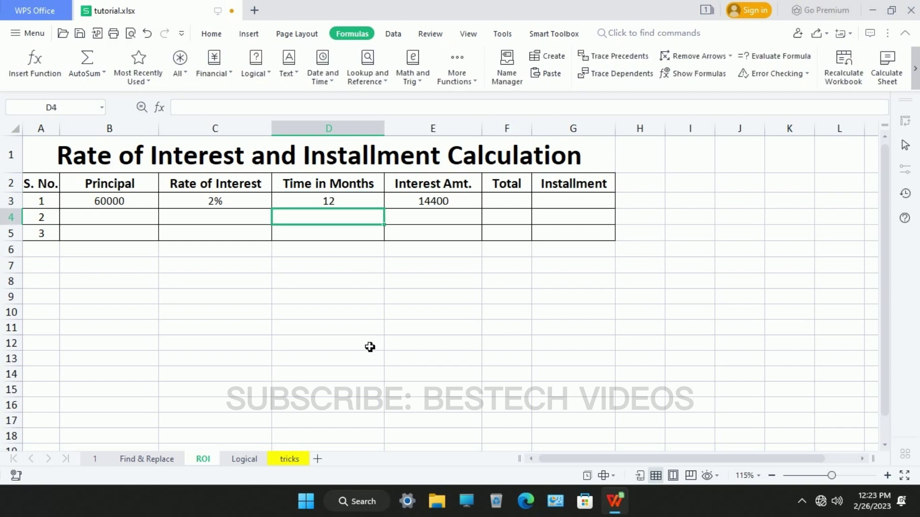
left_click(453, 206)
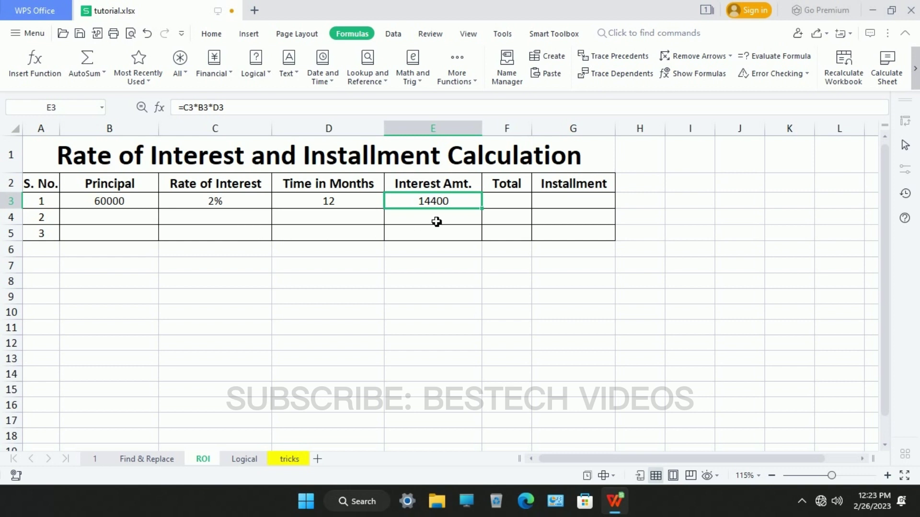
Calculate the first row's Total in F3 by adding interest and principal with the formula =E3+B3.
left_click(518, 207)
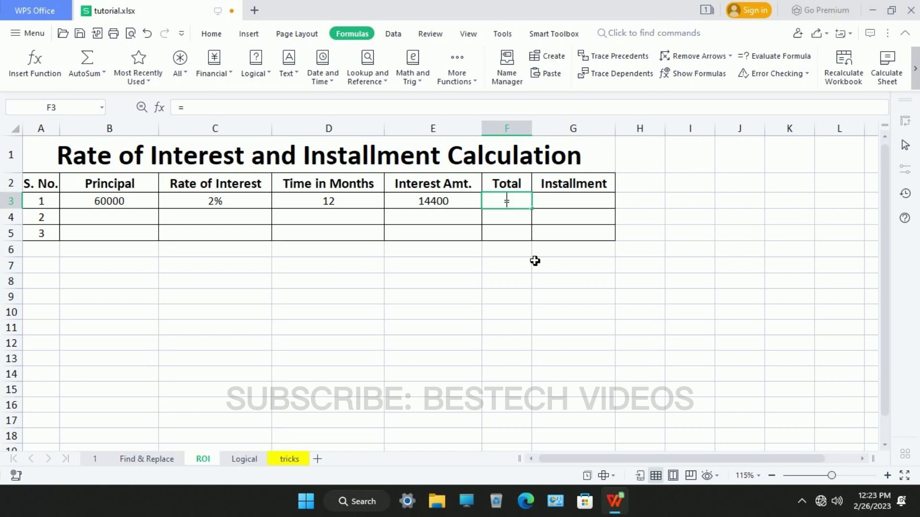
type("=")
key("Left")
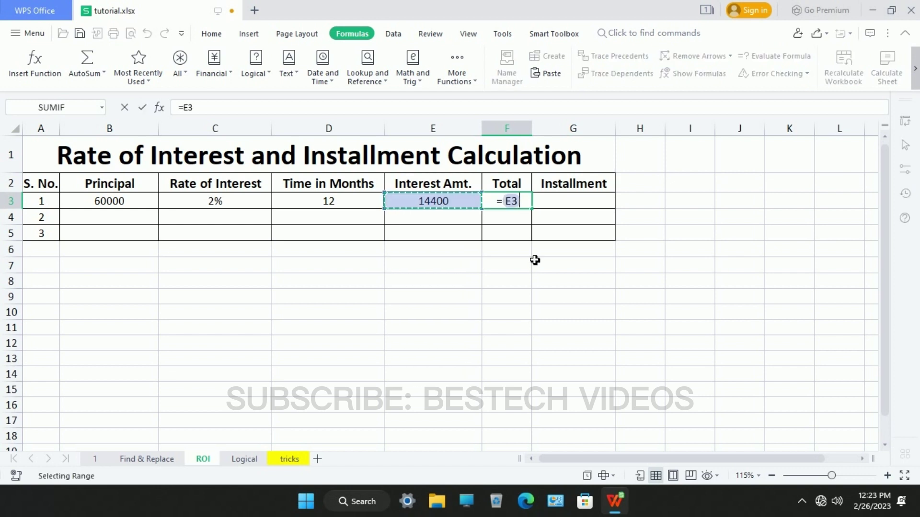
type("+")
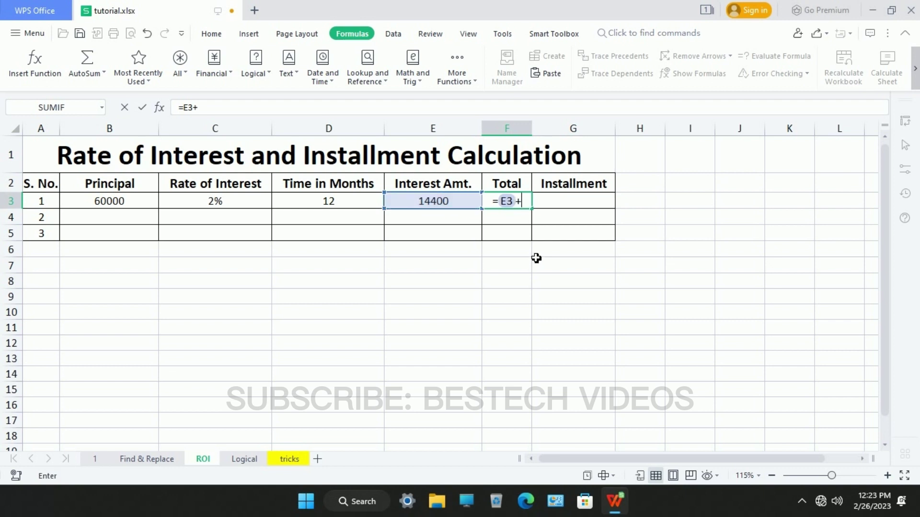
left_click(115, 206)
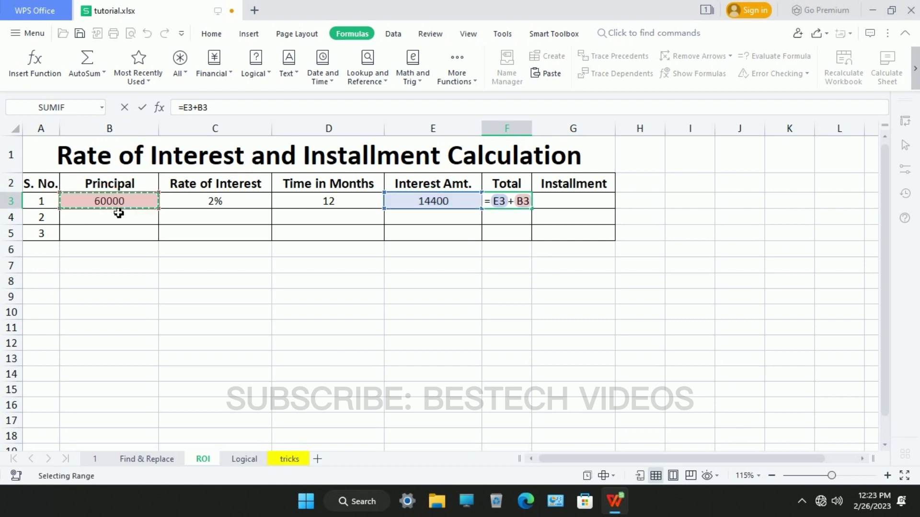
key("Return")
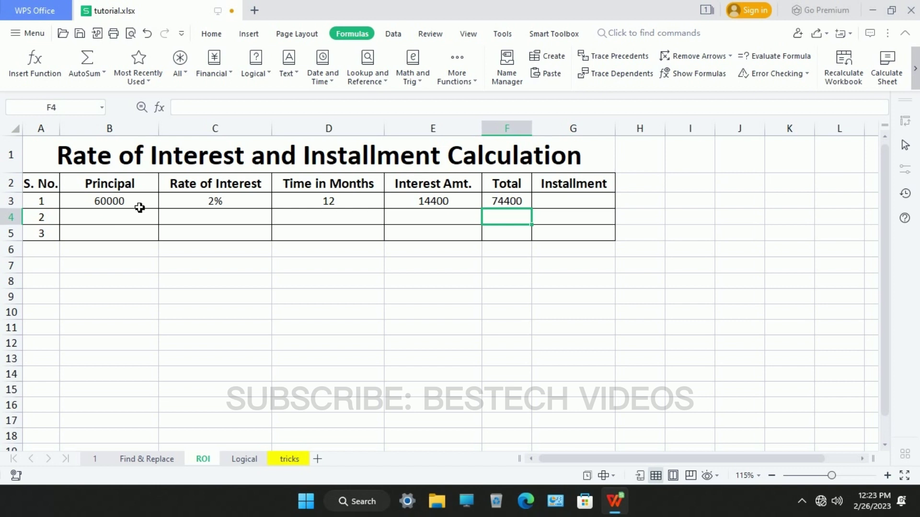
Calculate the first row's Installment in G3 by dividing the total by the months with the formula =F3/D3.
left_click(575, 206)
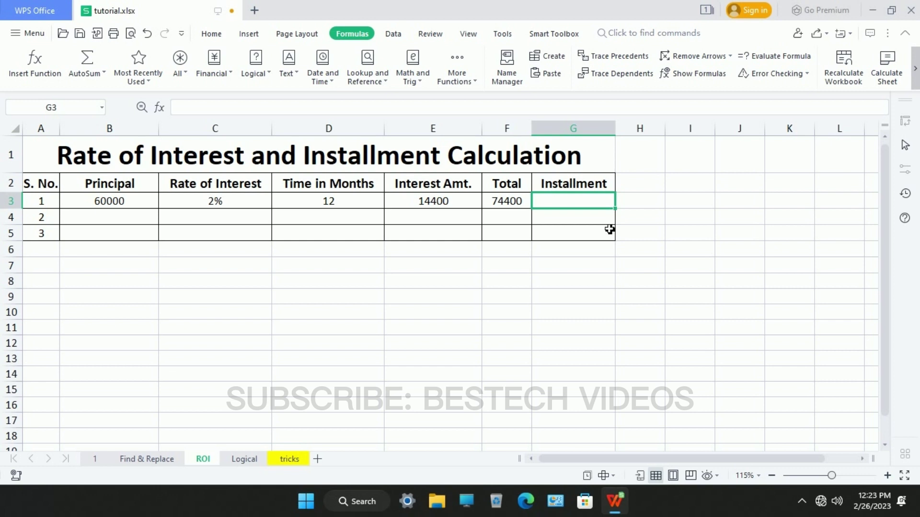
type("=")
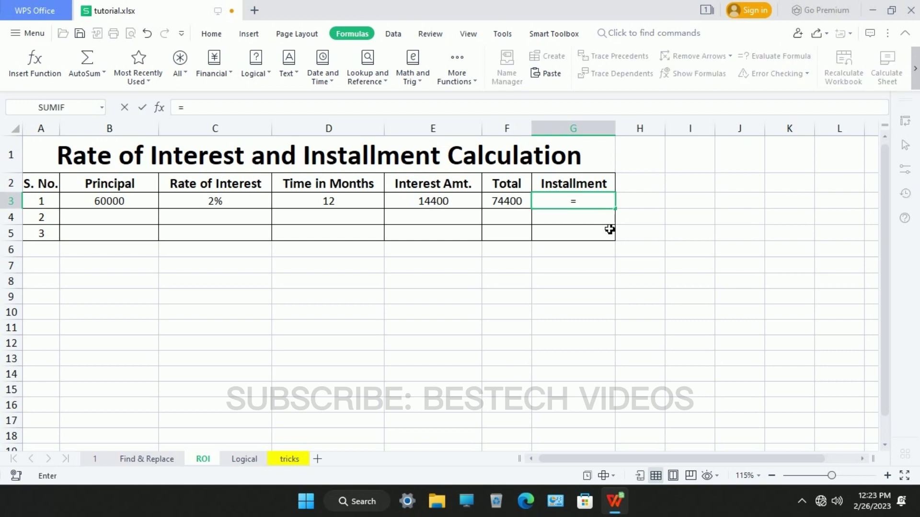
key("Left")
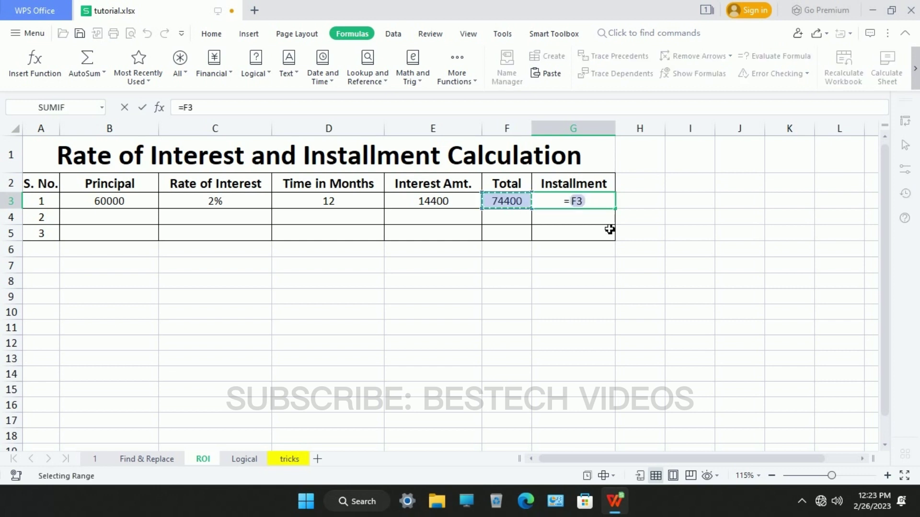
type("?")
key("BackSpace")
type("/")
left_click(360, 205)
key("Return")
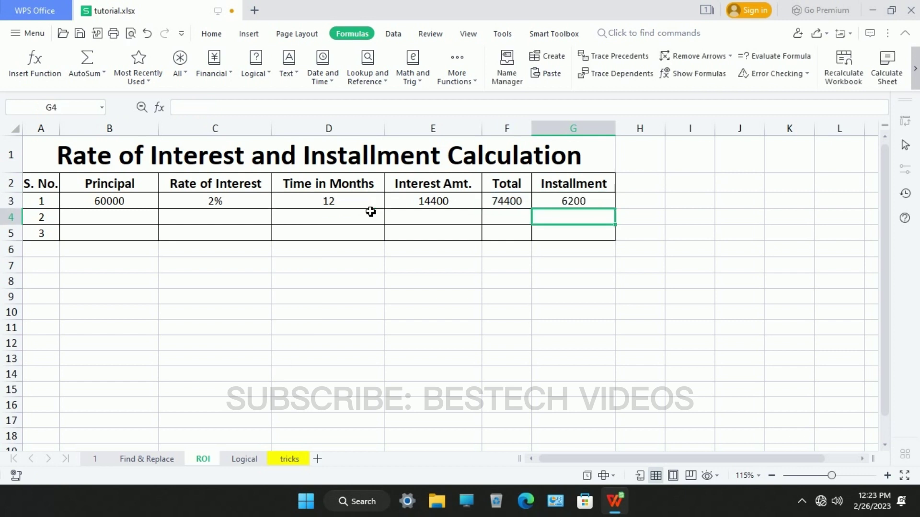
Review the first row's inputs and formulas cell by cell, from Principal in B3 through Installment in G3.
left_click(580, 202)
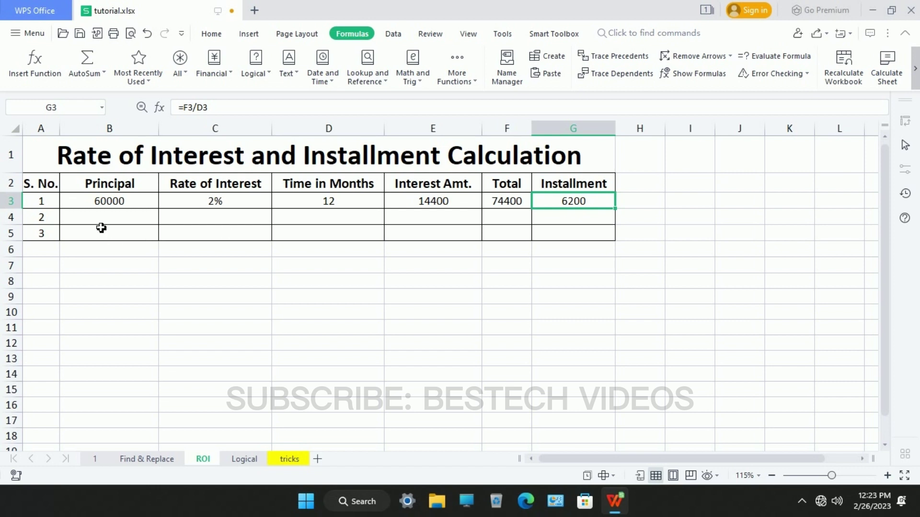
left_click(121, 209)
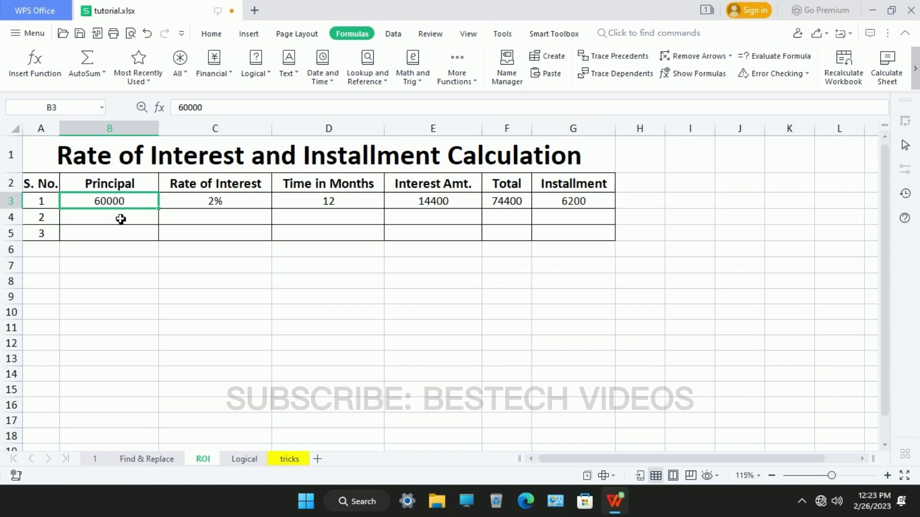
left_click(216, 205)
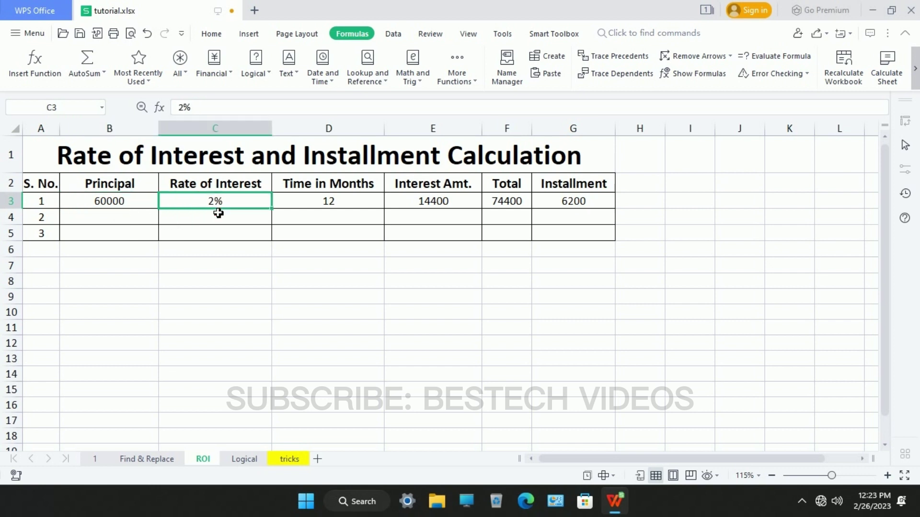
left_click(337, 204)
key("Tab")
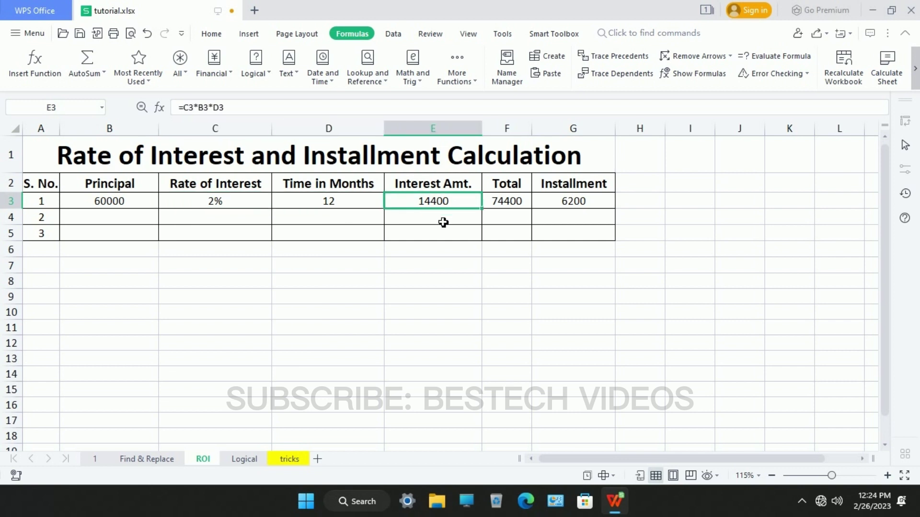
key("Left")
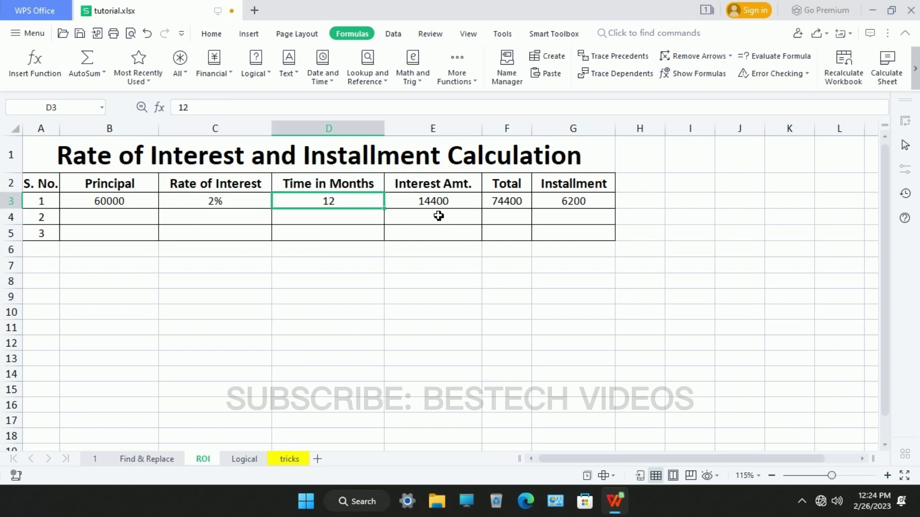
key("Right")
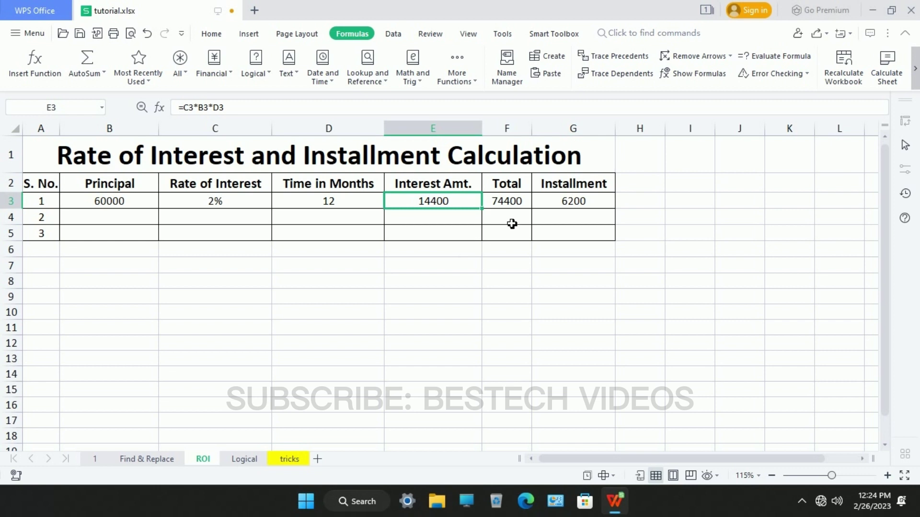
key("Right")
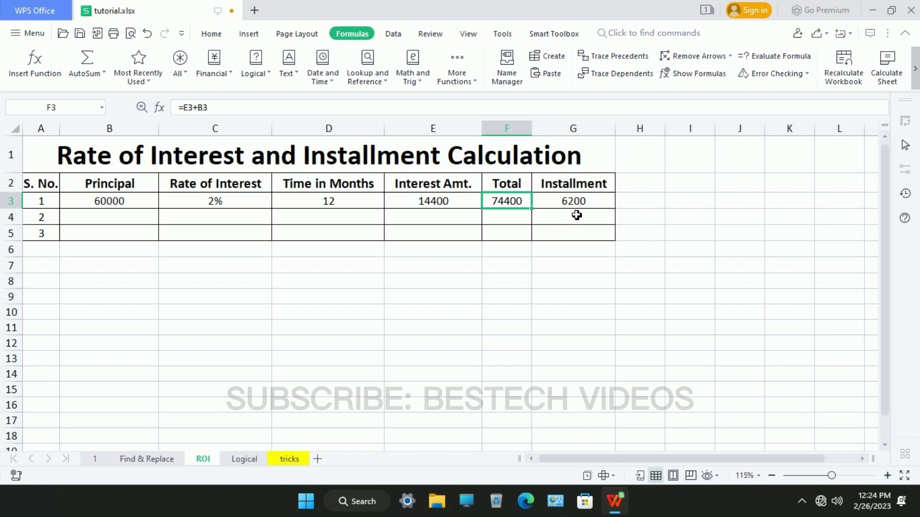
key("Right")
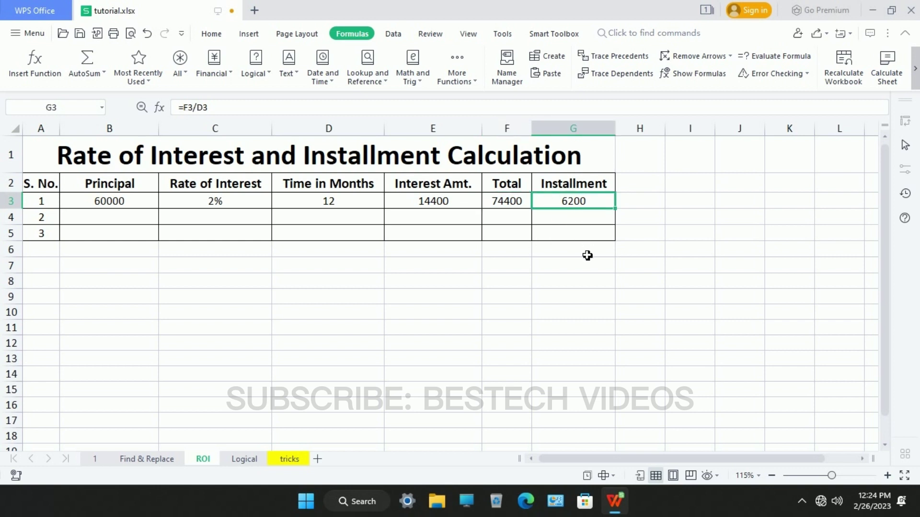
In the table's second row, enter 90000 as the Principal, 2% as the Rate of Interest and 24 as the Time in Months.
left_click(131, 223)
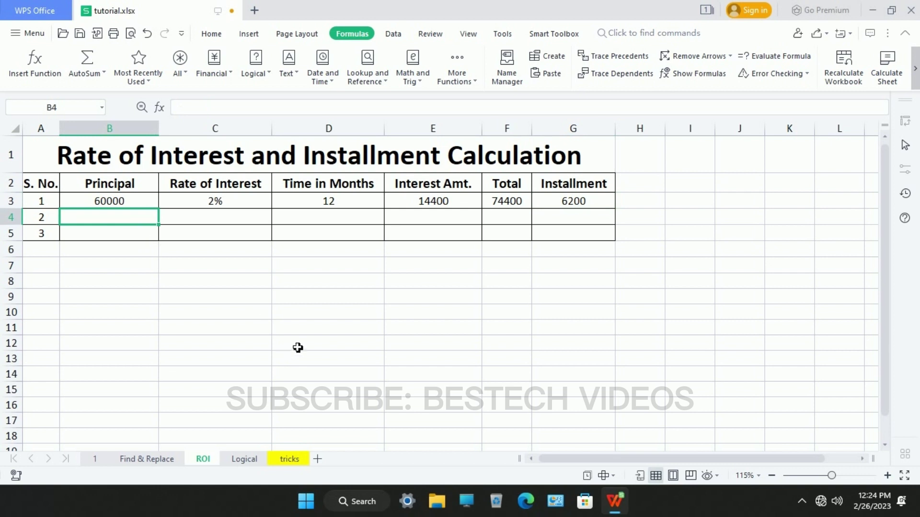
type("90000")
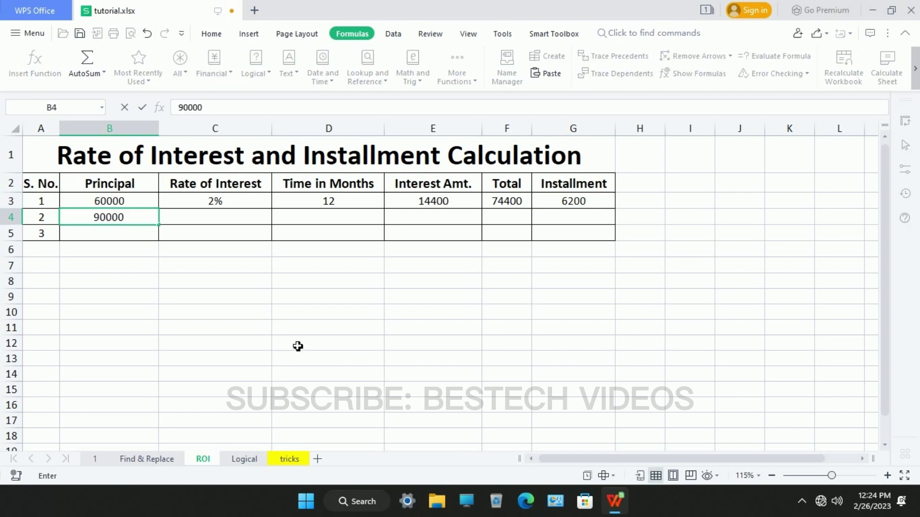
key("Tab")
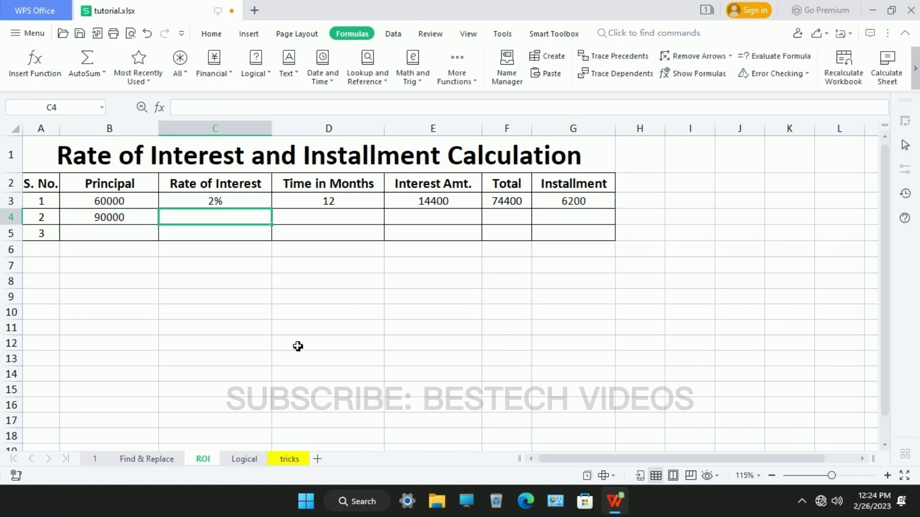
type("2")
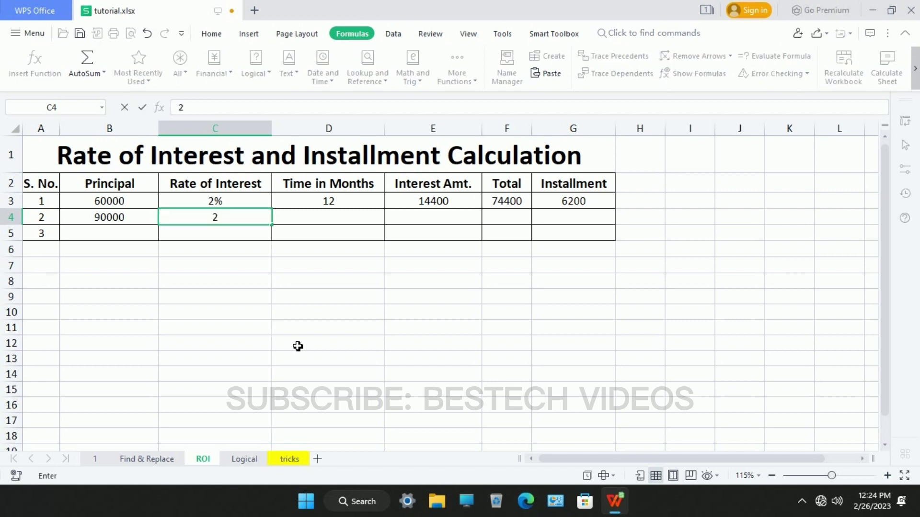
type("%")
key("Tab")
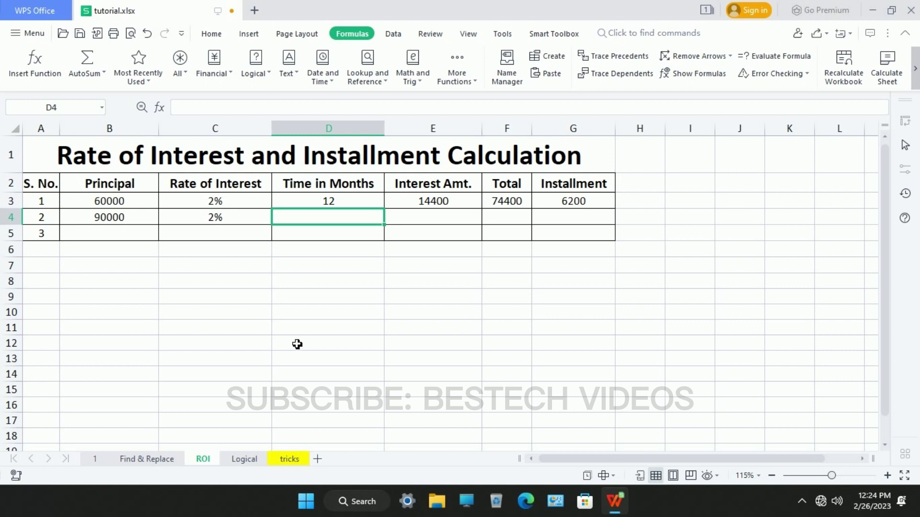
type("24")
key("Tab")
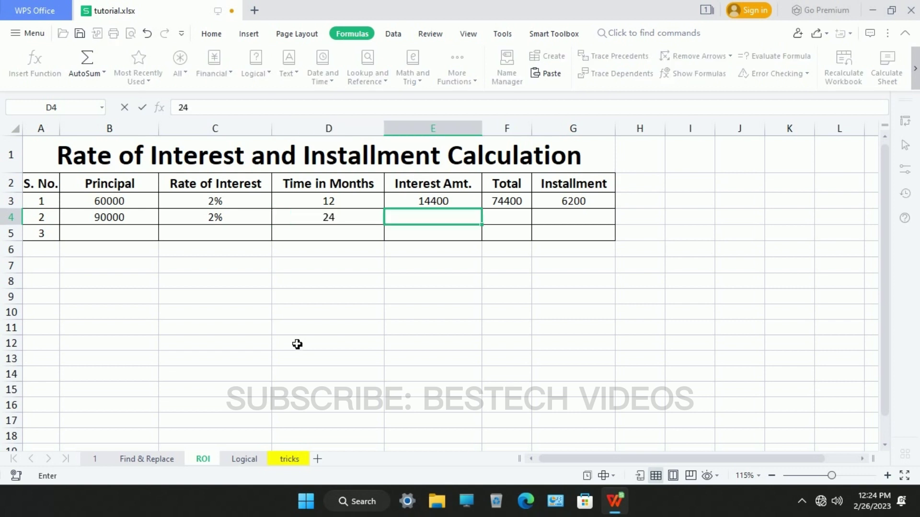
Copy the first row's Interest Amt., Total and Installment formulas from E3:G3 into E4:G4 of the second row.
left_click_drag(432, 203, 591, 215)
key("ctrl+c")
left_click(458, 226)
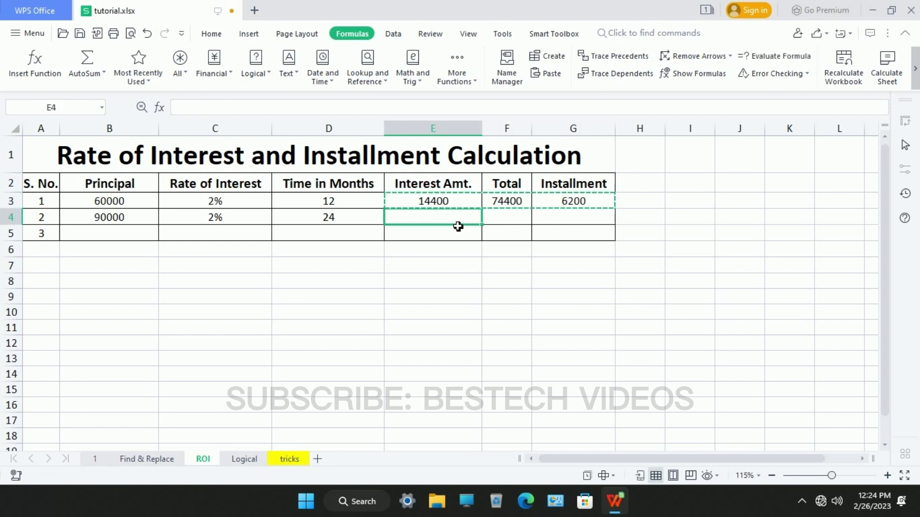
key("ctrl+v")
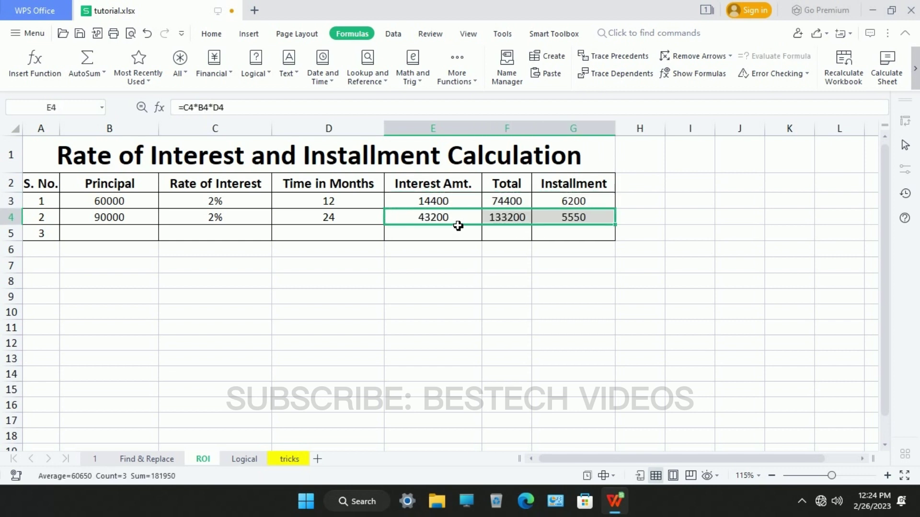
left_click(575, 263)
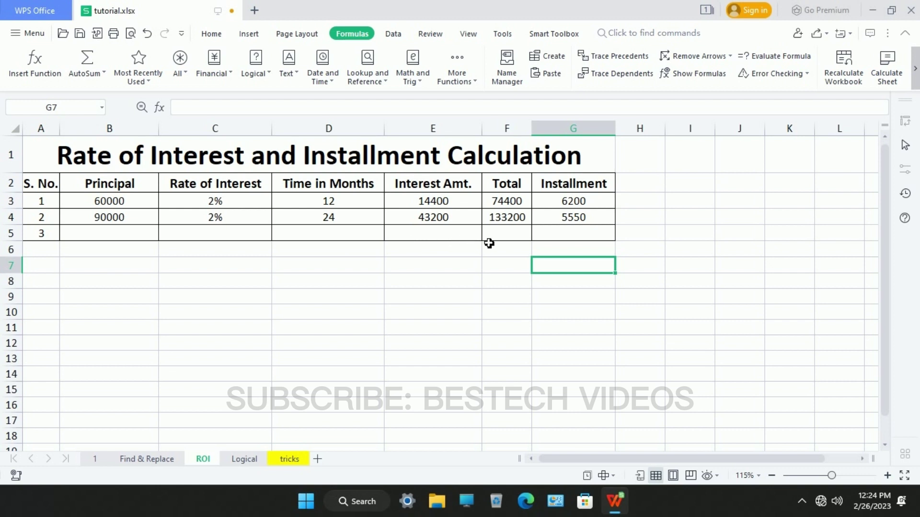
left_click(517, 219)
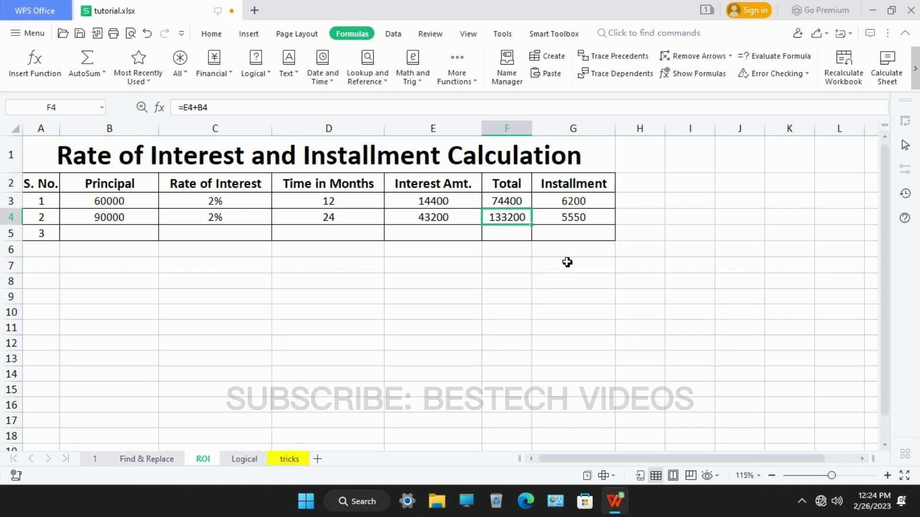
key("Right")
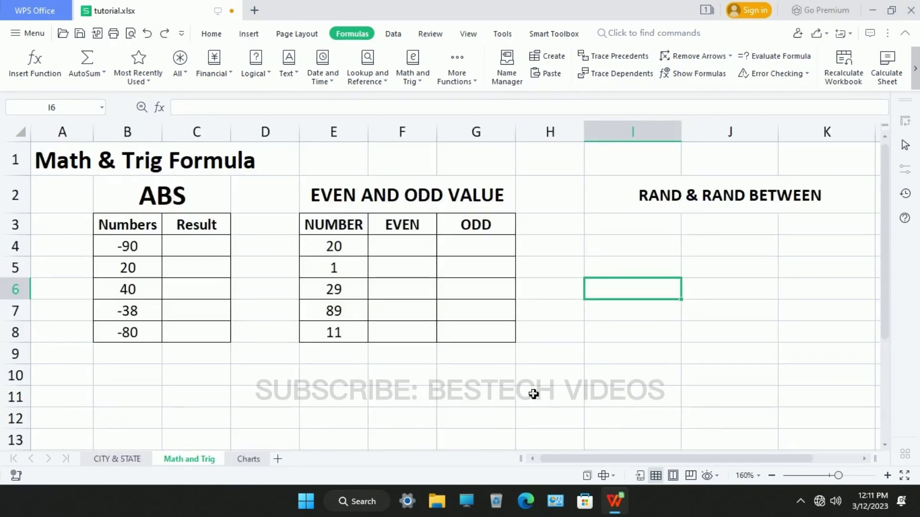
Look over the Math and Trig sheet's title and the empty result cells of its ABS and EVEN AND ODD VALUE tables.
left_click(533, 385)
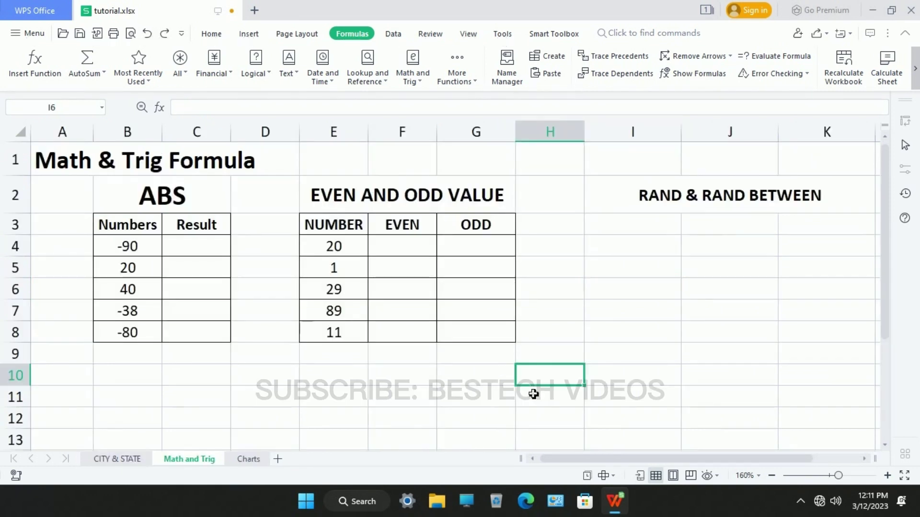
left_click(435, 362)
left_click(85, 169)
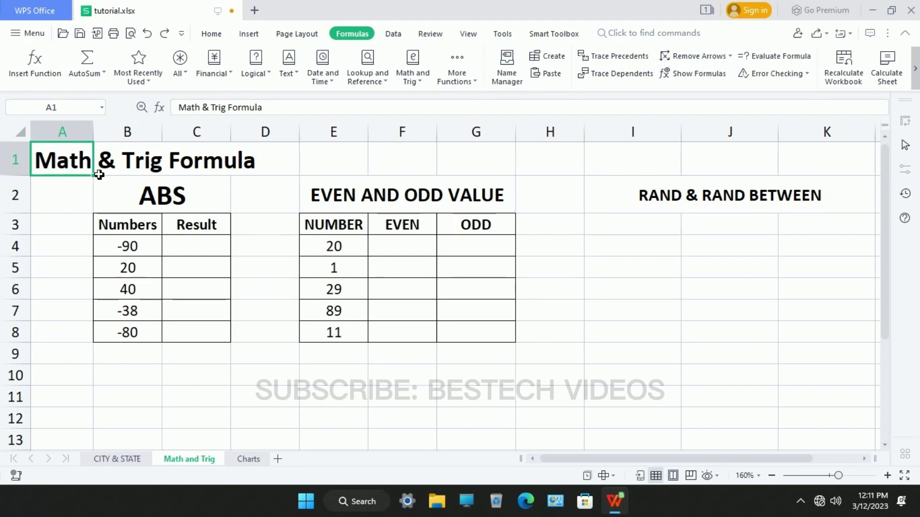
left_click(210, 250)
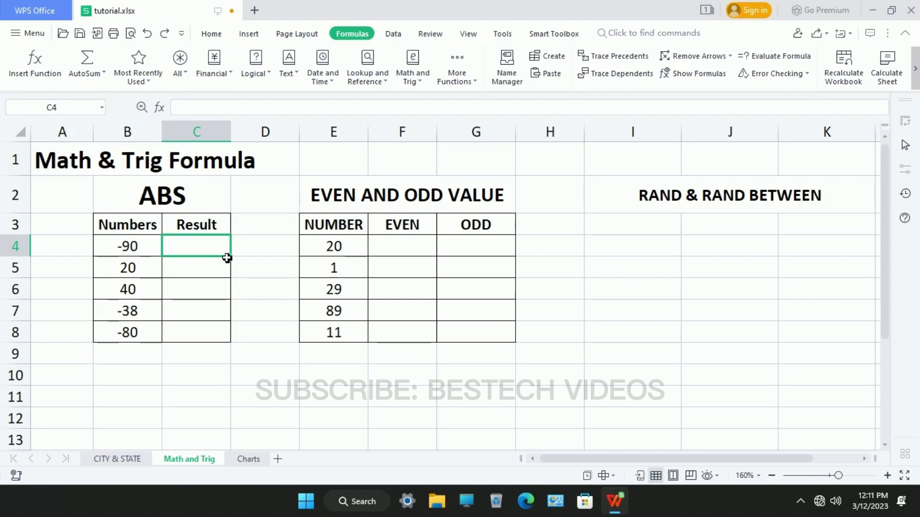
left_click(404, 254)
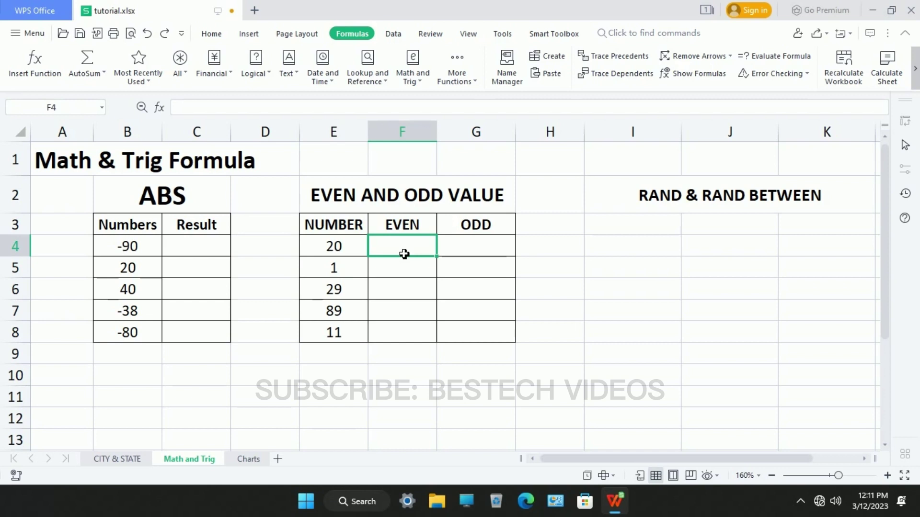
left_click(220, 259)
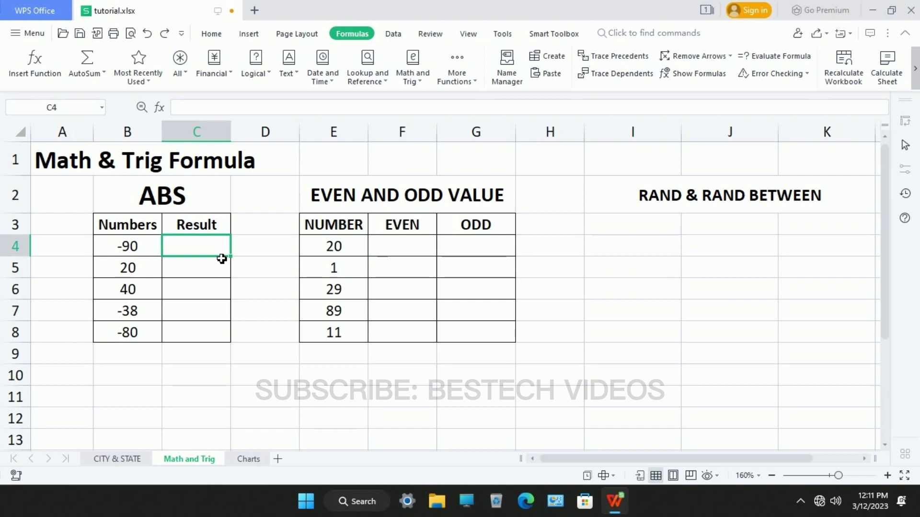
left_click(298, 232)
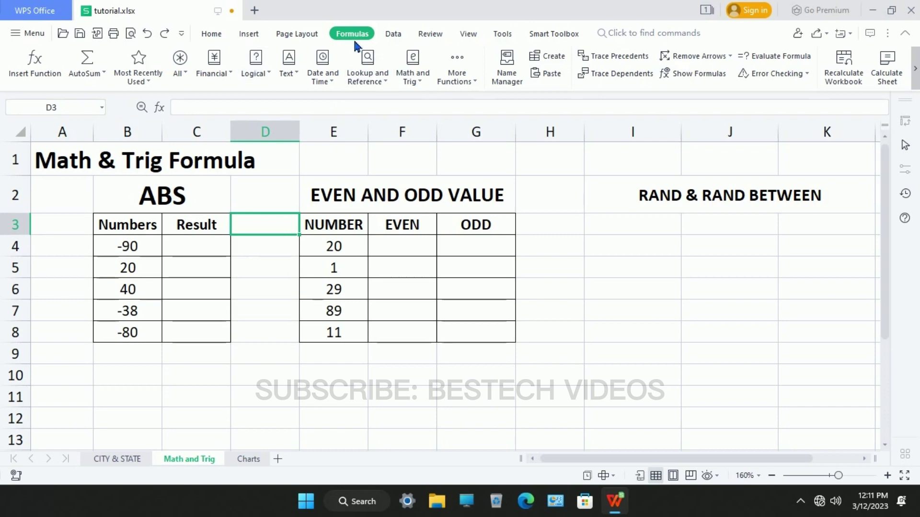
Browse the available Math and Trig functions and compare them with the sheet's ABS, EVEN AND ODD VALUE and RAND & RAND BETWEEN headings.
left_click(421, 79)
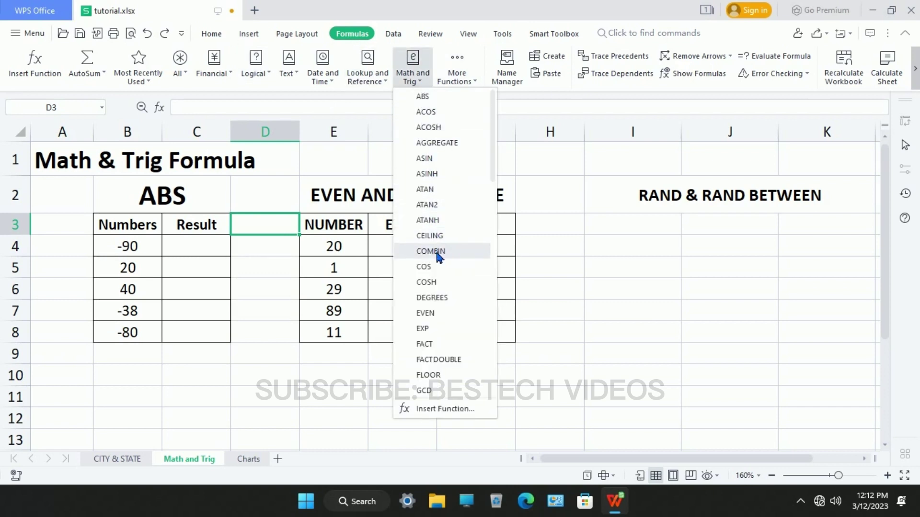
left_click(265, 273)
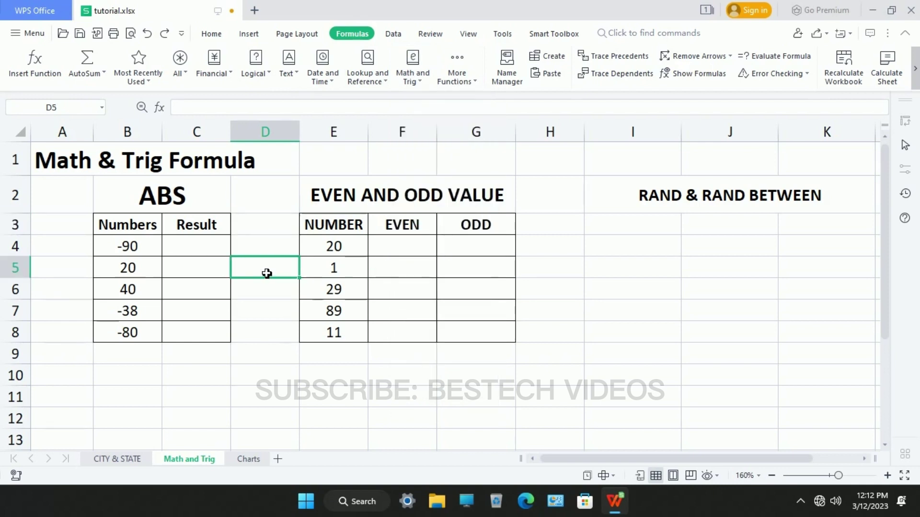
left_click(422, 79)
left_click(266, 209)
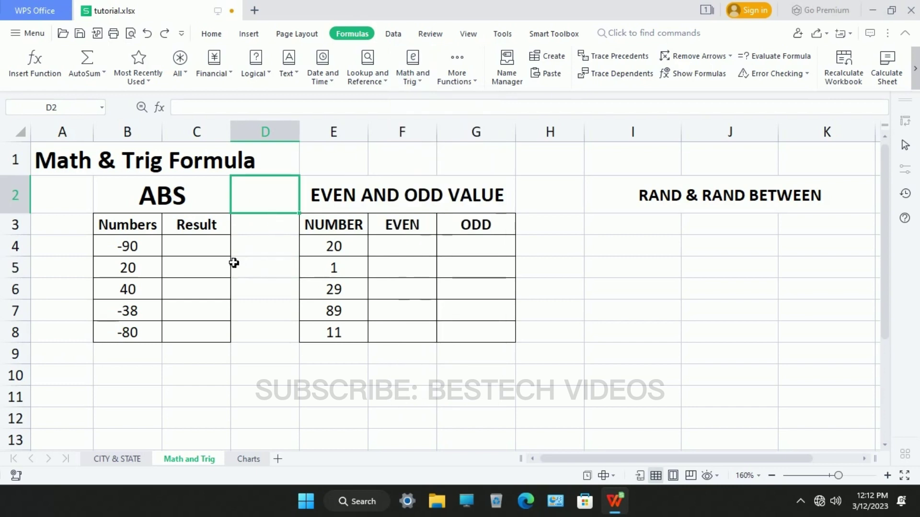
left_click(183, 209)
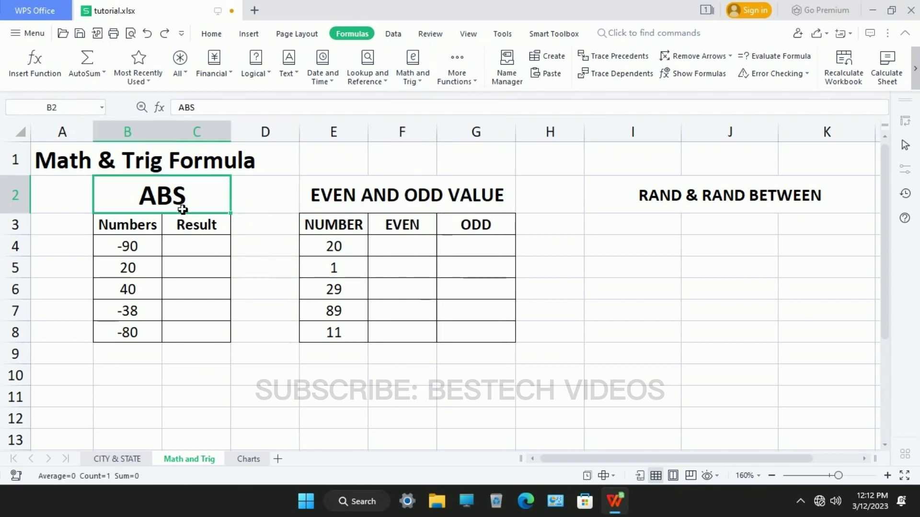
left_click(343, 207)
left_click(674, 207)
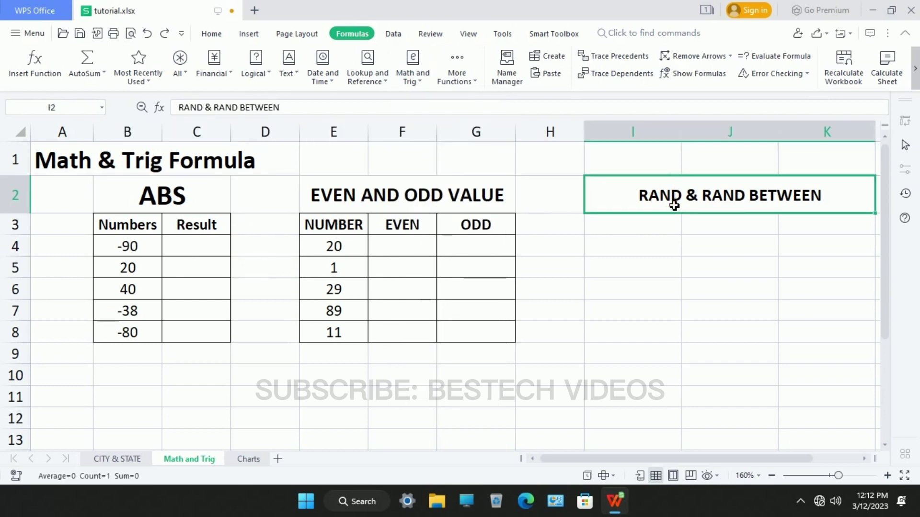
Examine the ABS table's Numbers in B4:B8, checking the negative entries in B4, B7 and B8.
left_click(201, 254)
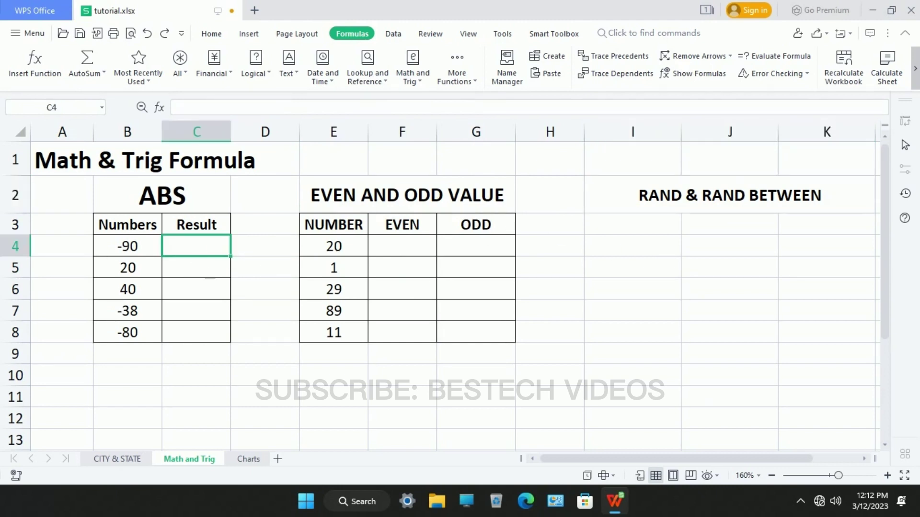
left_click_drag(151, 252, 151, 335)
left_click(211, 380)
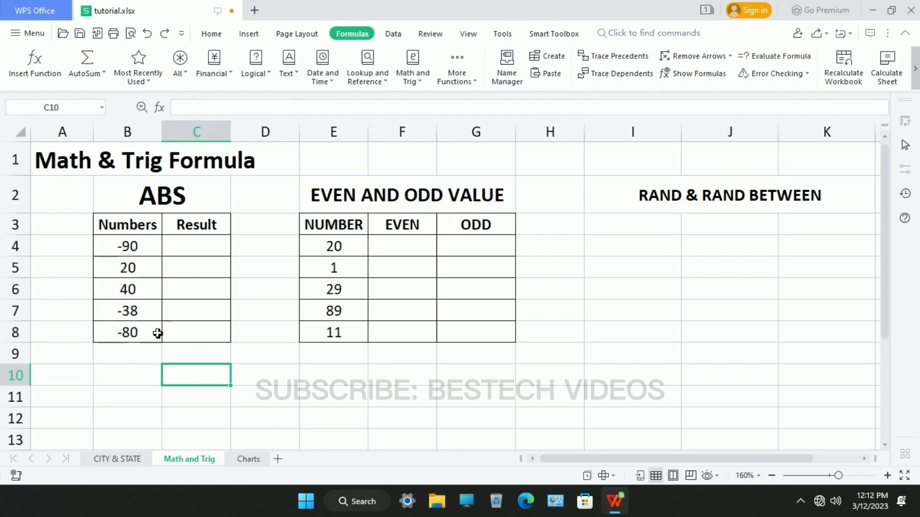
left_click(143, 253)
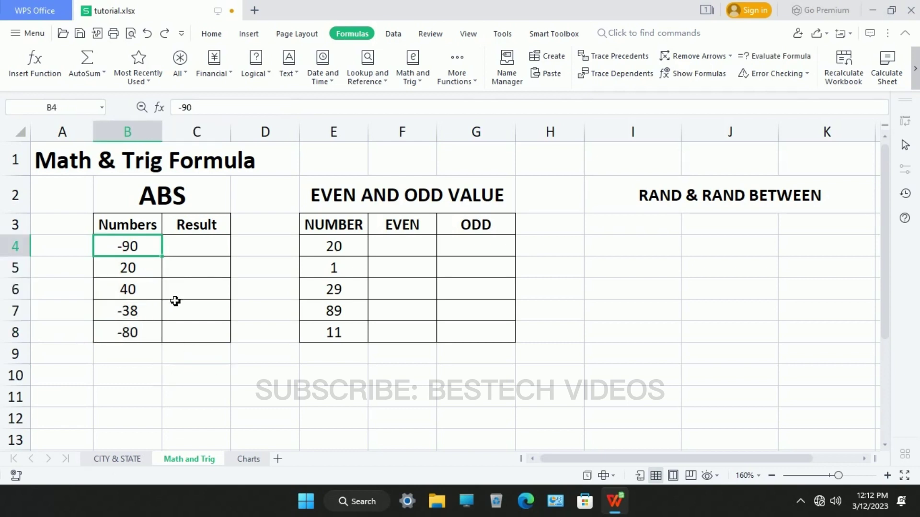
left_click(152, 315)
left_click(143, 341)
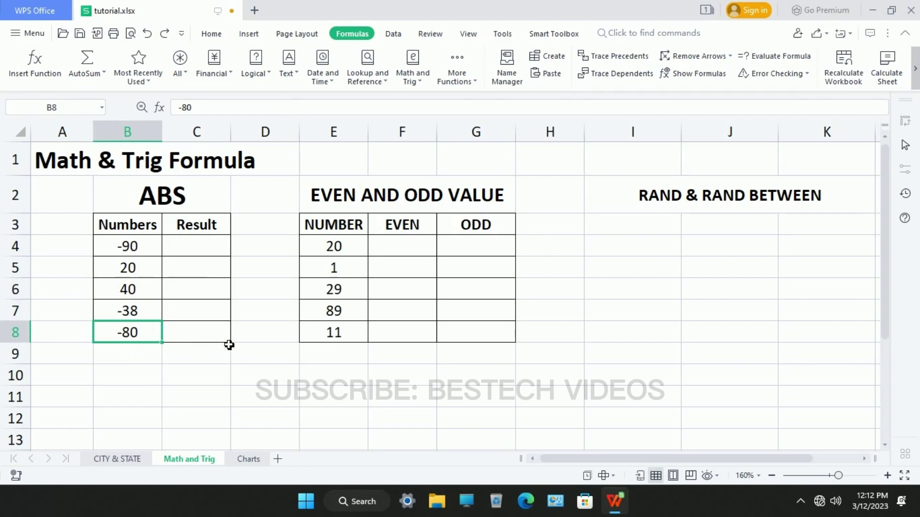
Calculate the absolute value of the ABS table's first number in C4 with the formula =ABS(B4).
left_click(207, 254)
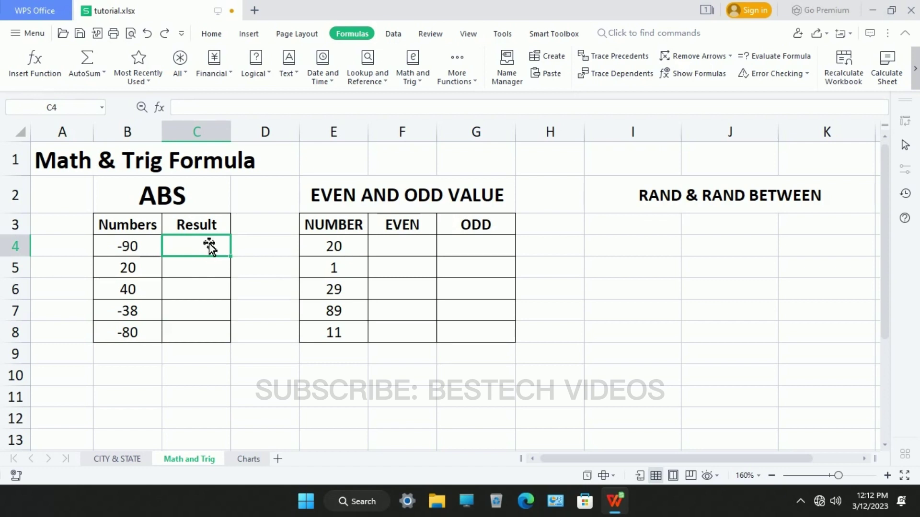
type("=abs")
key("Tab")
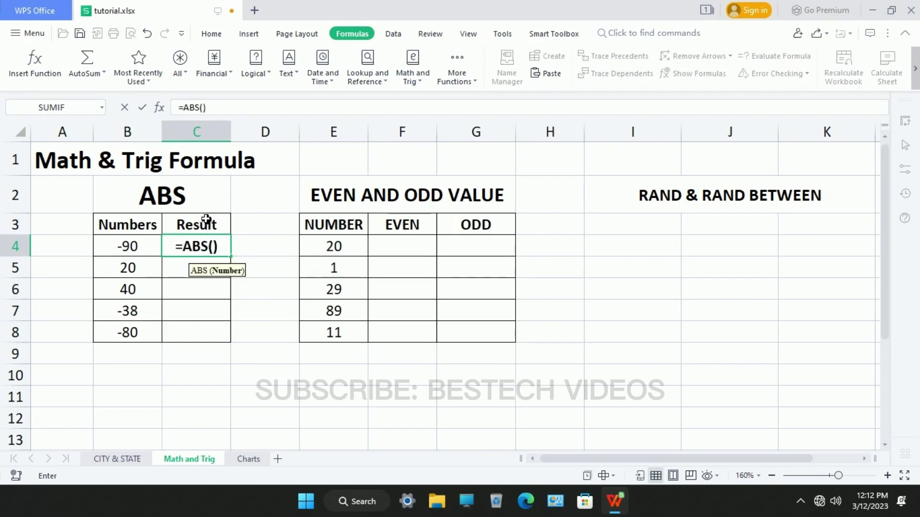
left_click(147, 253)
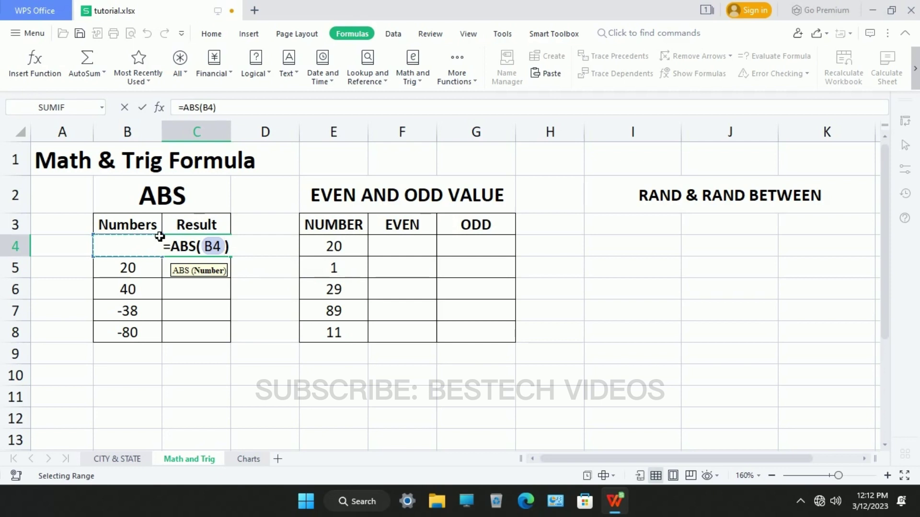
key("Return")
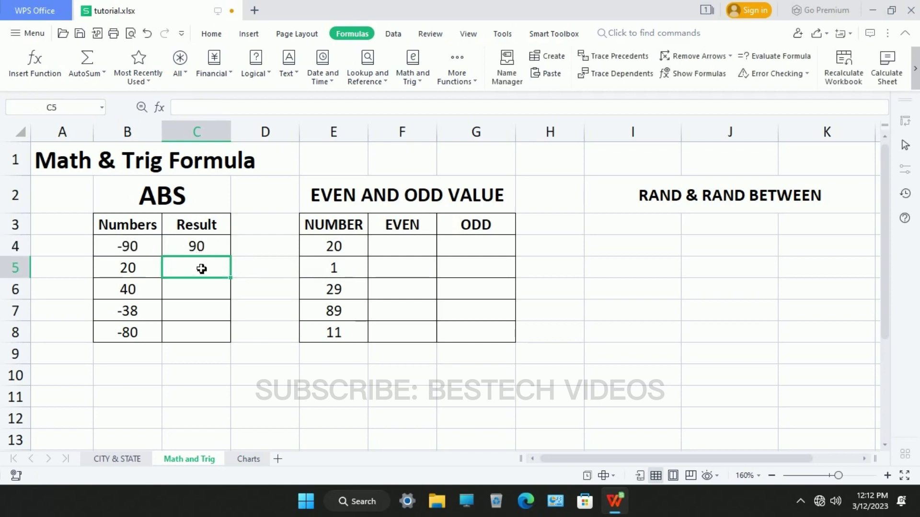
Fill the ABS formula from C4 down through C8 to complete the Result column.
left_click(208, 254)
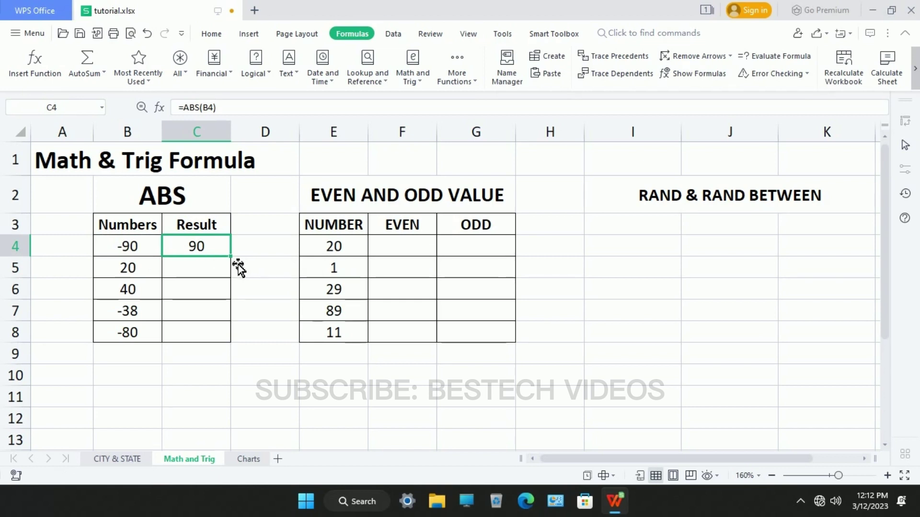
left_click_drag(240, 271, 238, 350)
left_click(294, 318)
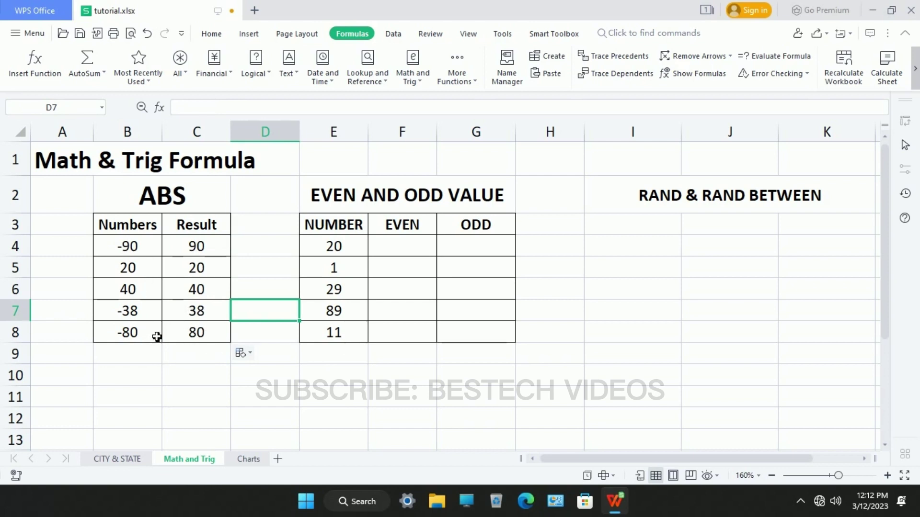
left_click(267, 214)
left_click(187, 211)
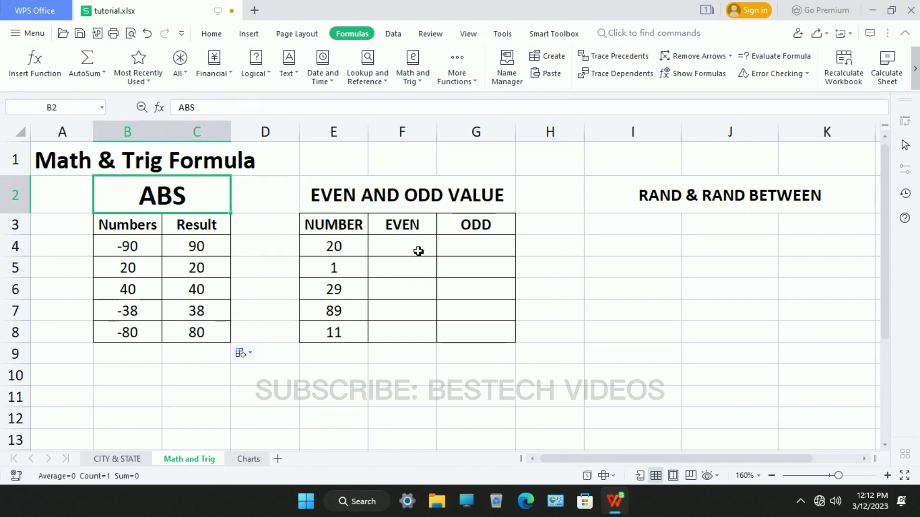
Look over the EVEN and ODD column headings in F3 and G3 and the first cells below them.
left_click(414, 232)
left_click(476, 230)
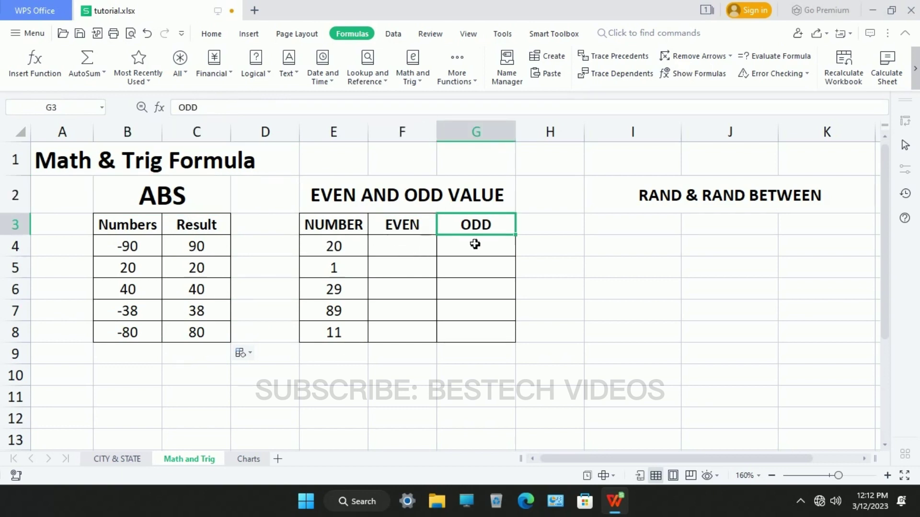
left_click(417, 238)
left_click(476, 235)
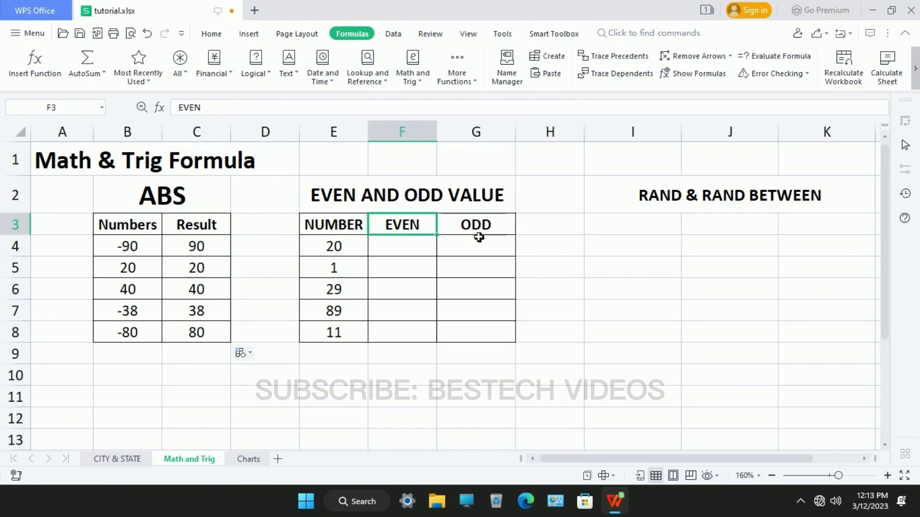
left_click(415, 254)
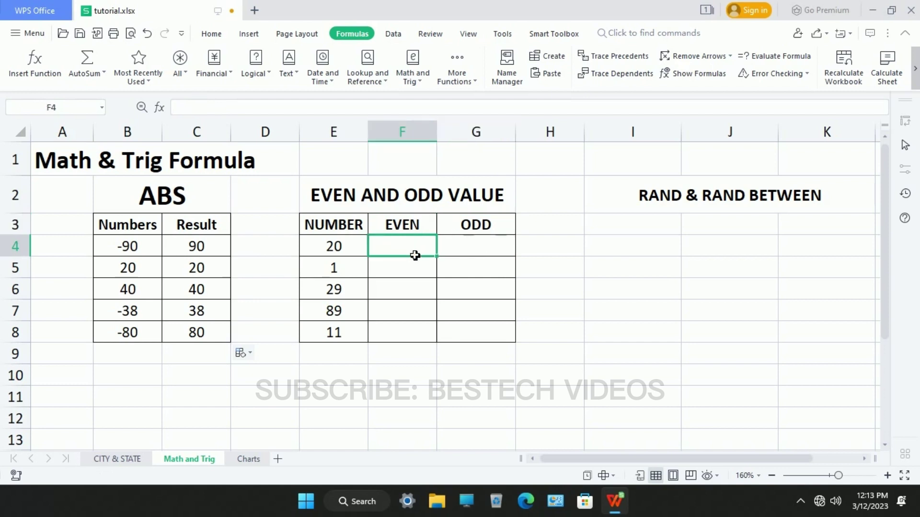
left_click(475, 254)
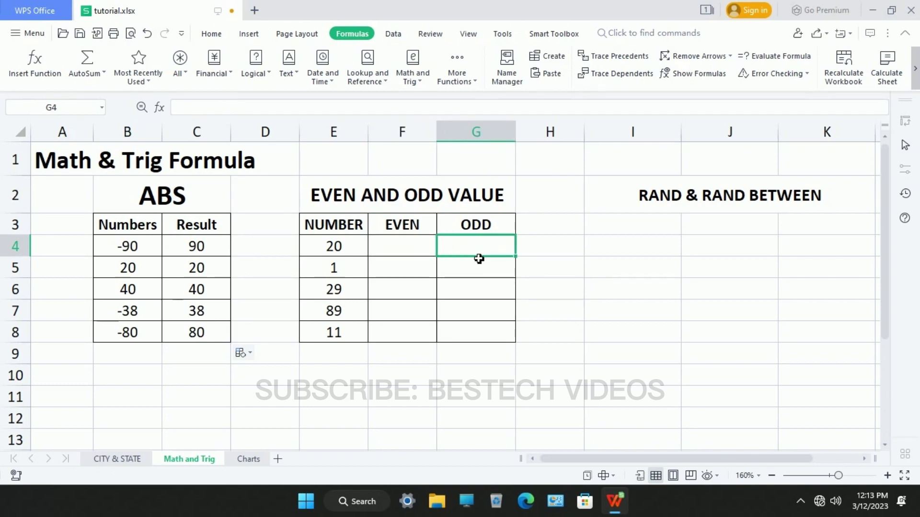
Round the first NUMBER to an even value in F4 with the formula =EVEN(E4), and check the entered formula.
left_click(402, 256)
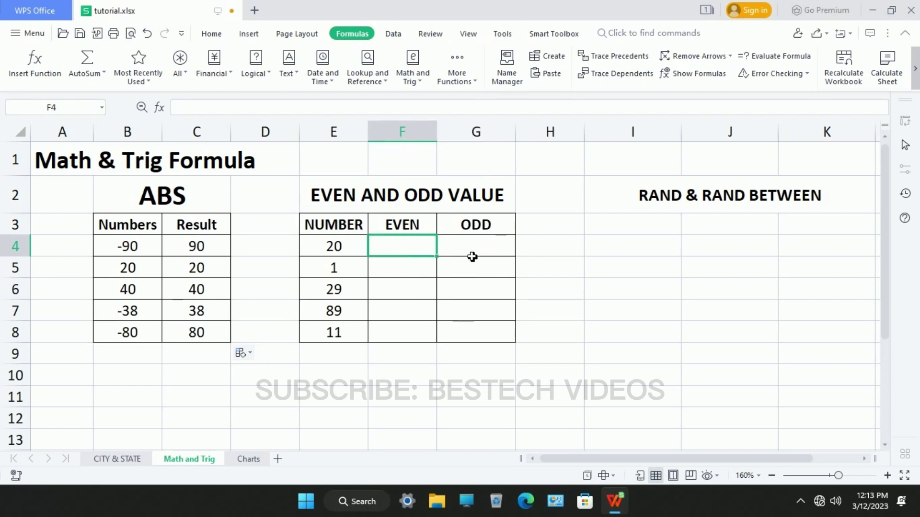
type("=even")
key("Tab")
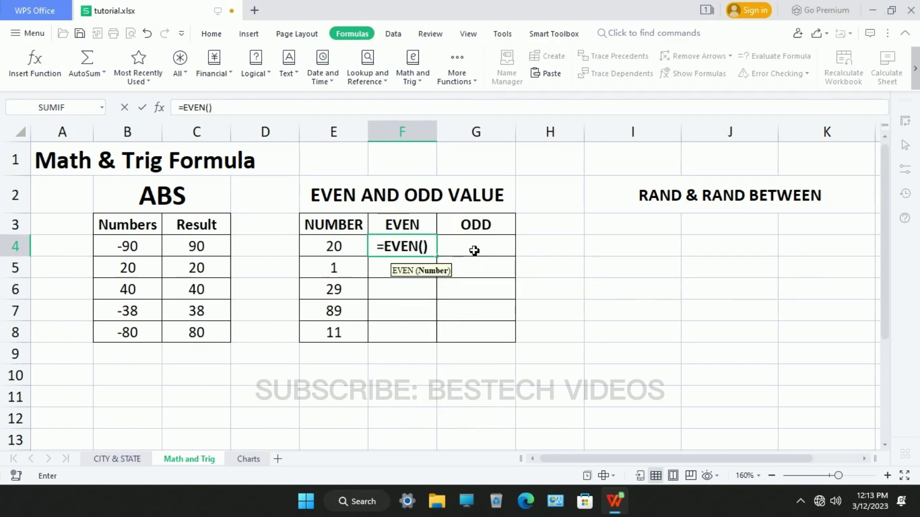
left_click(341, 246)
key("Return")
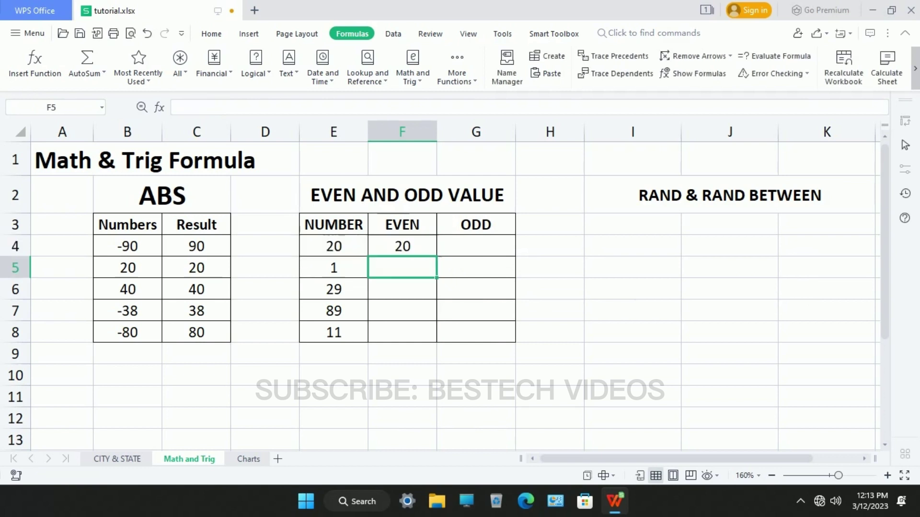
left_click(418, 254)
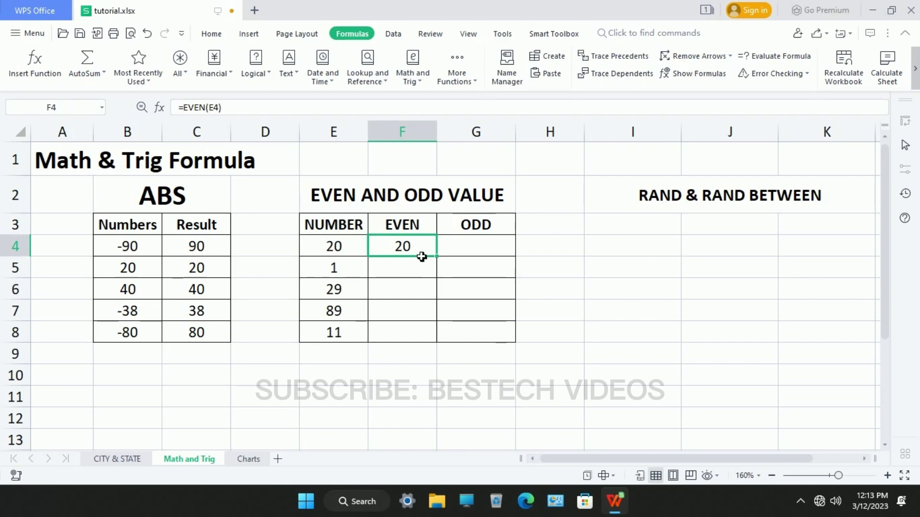
Fill the EVEN formula from F4 down through F8, and compare the last number with its even result.
left_click_drag(437, 257, 445, 338)
left_click(433, 383)
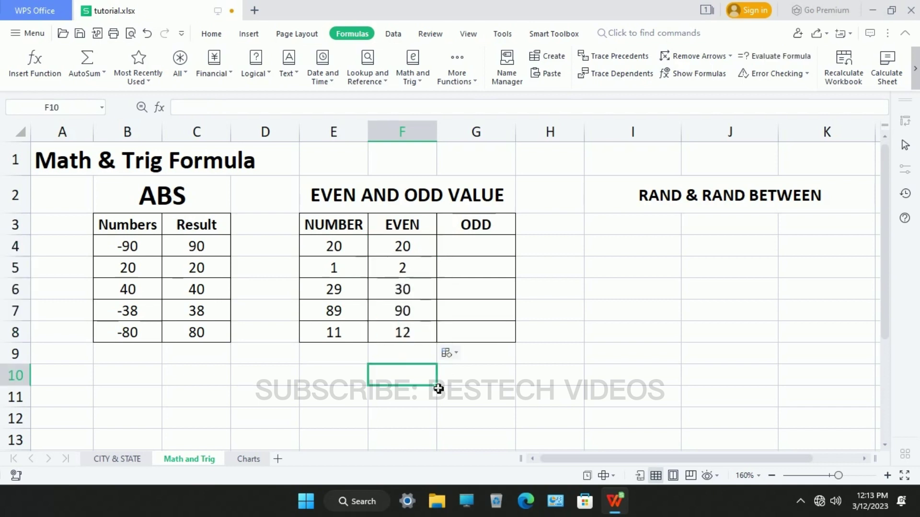
left_click(358, 339)
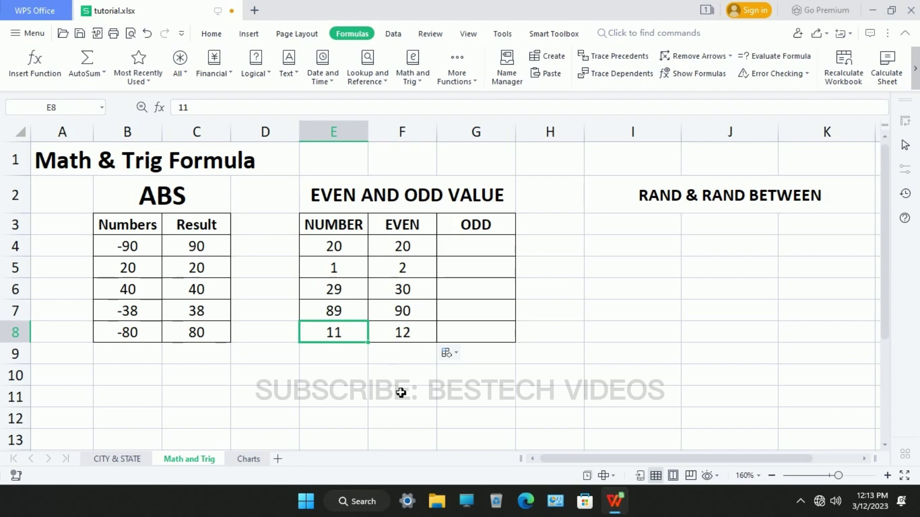
left_click(404, 339)
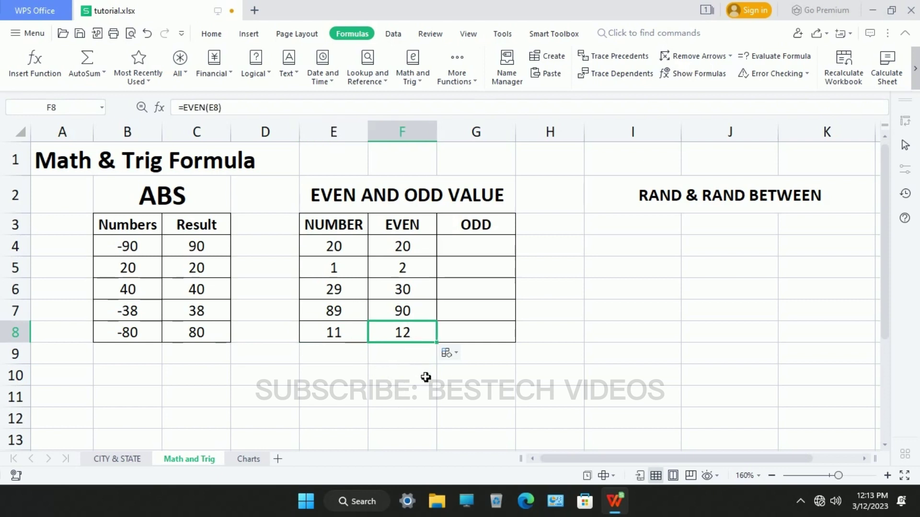
Round the first NUMBER to an odd value in G4 with the formula =ODD(E4).
left_click(467, 249)
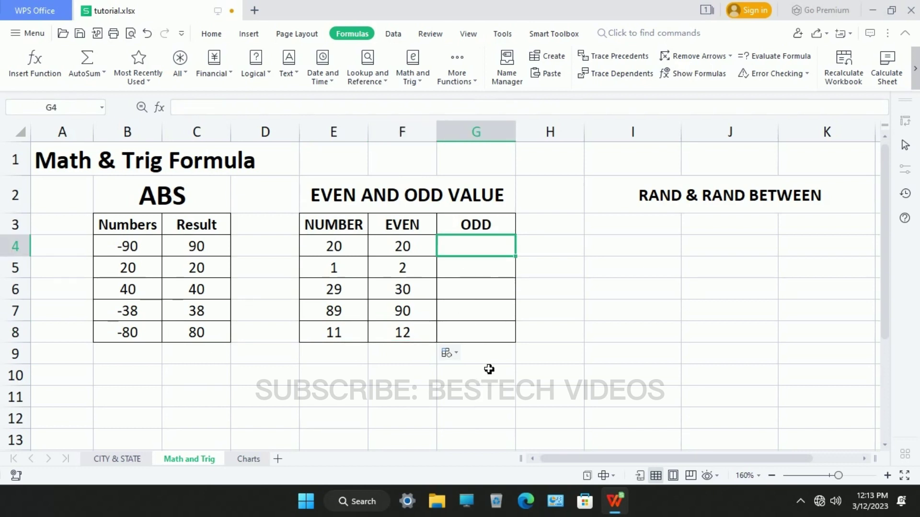
type("=odd")
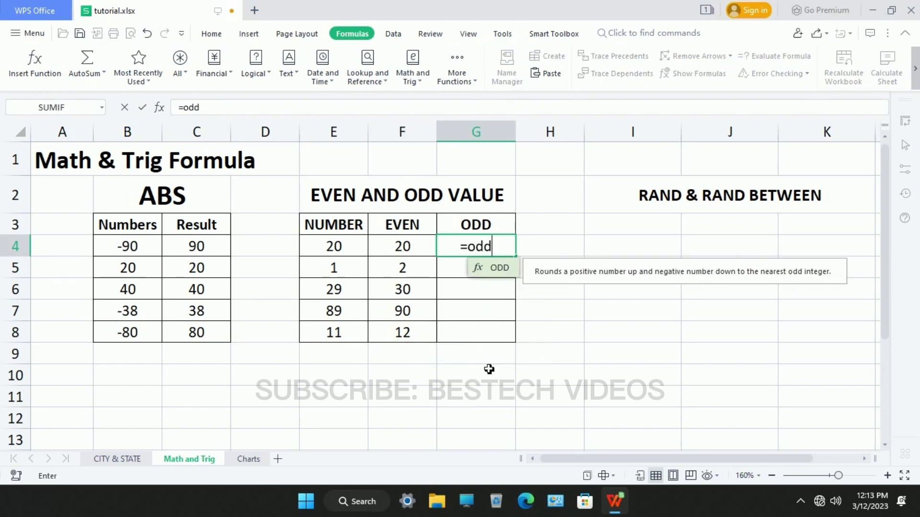
key("Tab")
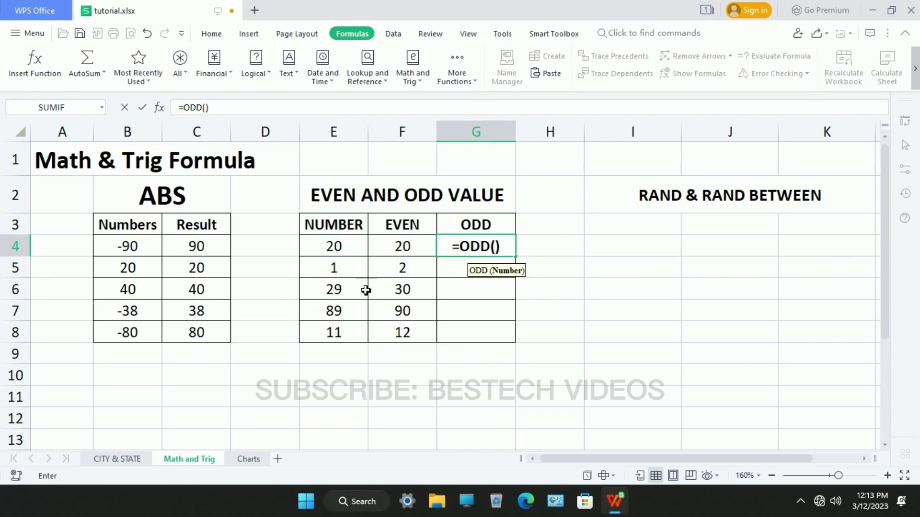
left_click(350, 255)
key("Return")
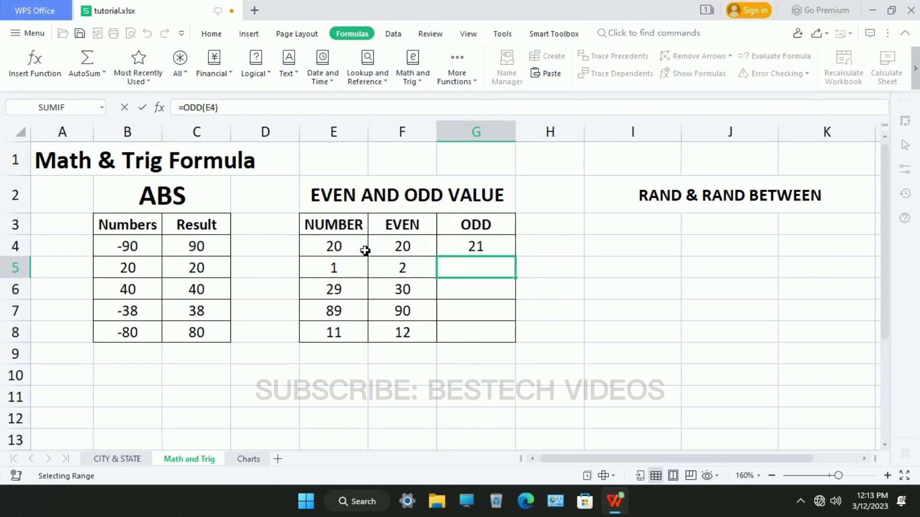
Fill the ODD formula from G4 down through G8 to complete the ODD column.
left_click(477, 253)
left_click_drag(516, 257, 525, 349)
left_click(483, 376)
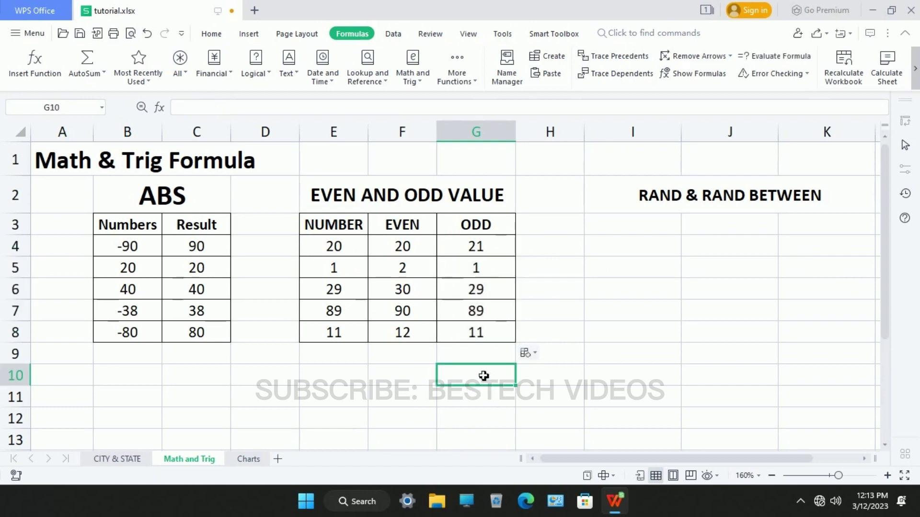
Compare the original numbers in column E with their EVEN and ODD results in columns F and G.
left_click_drag(493, 259, 491, 291)
left_click_drag(360, 254, 357, 340)
left_click_drag(496, 254, 497, 333)
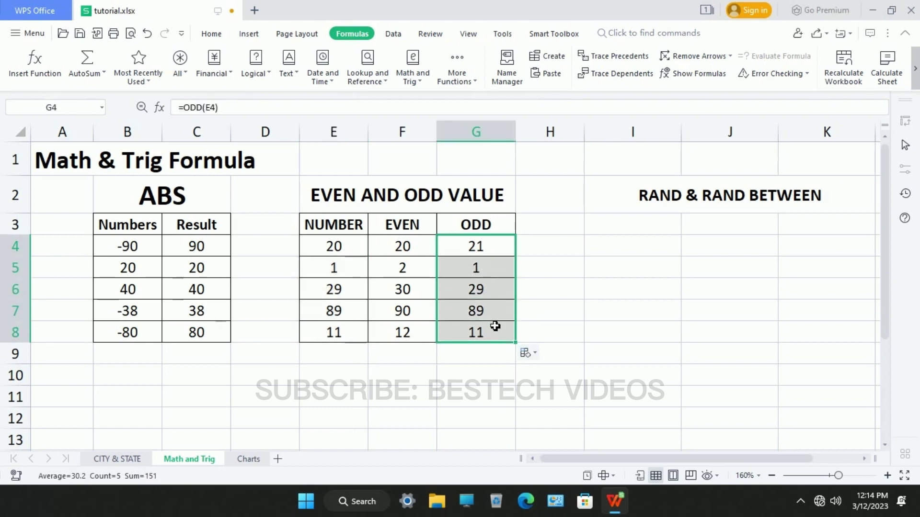
left_click(423, 258)
left_click(509, 258)
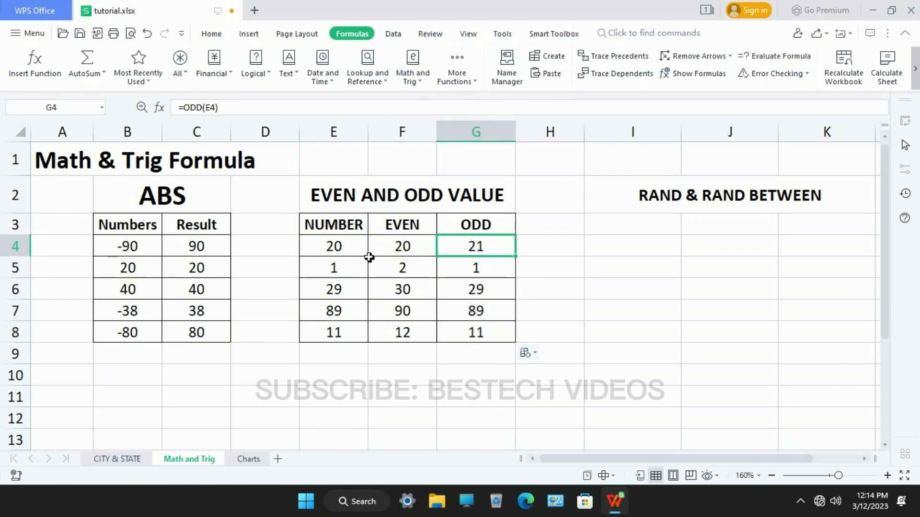
left_click(422, 253)
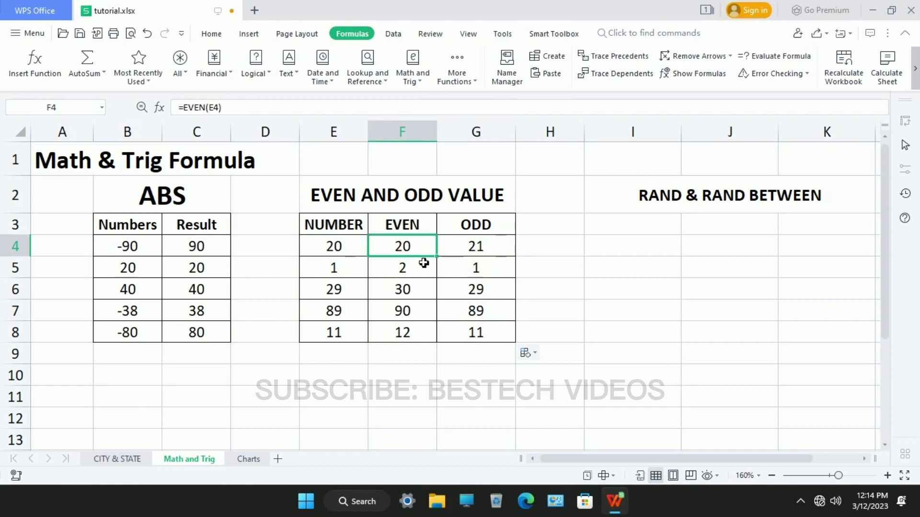
left_click(354, 256)
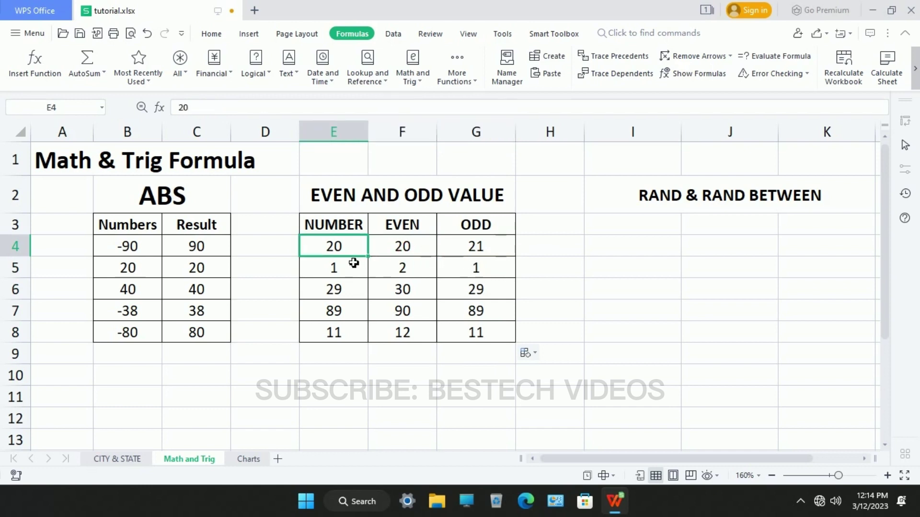
left_click(489, 254)
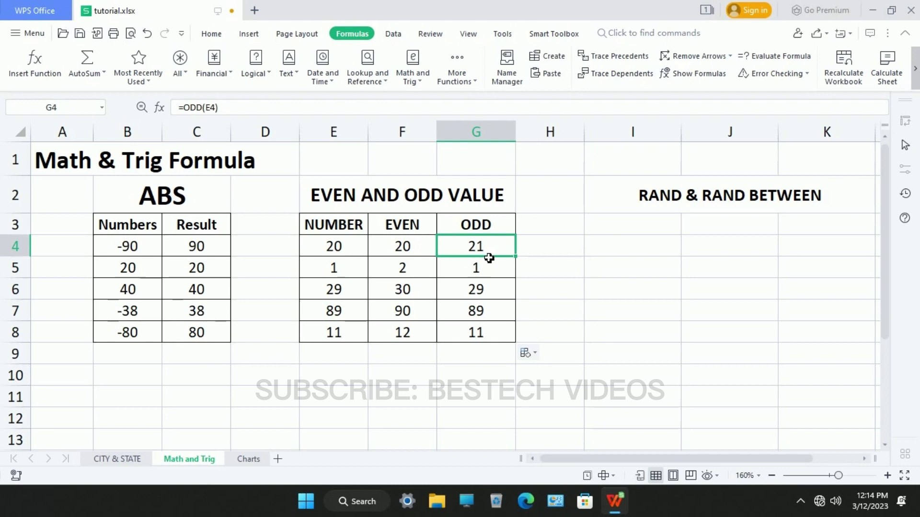
left_click(477, 273)
left_click(487, 314)
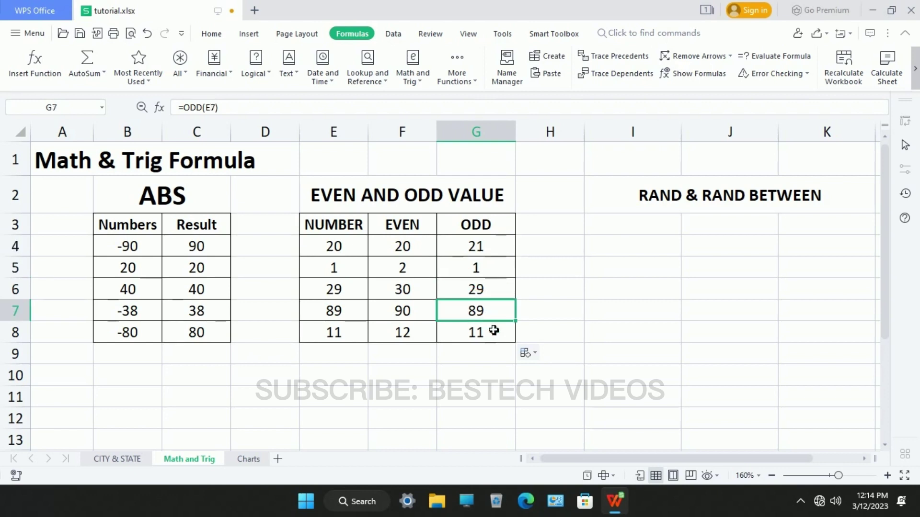
Generate a random decimal in I3 under the RAND & RAND BETWEEN heading with the formula =RAND().
left_click(635, 238)
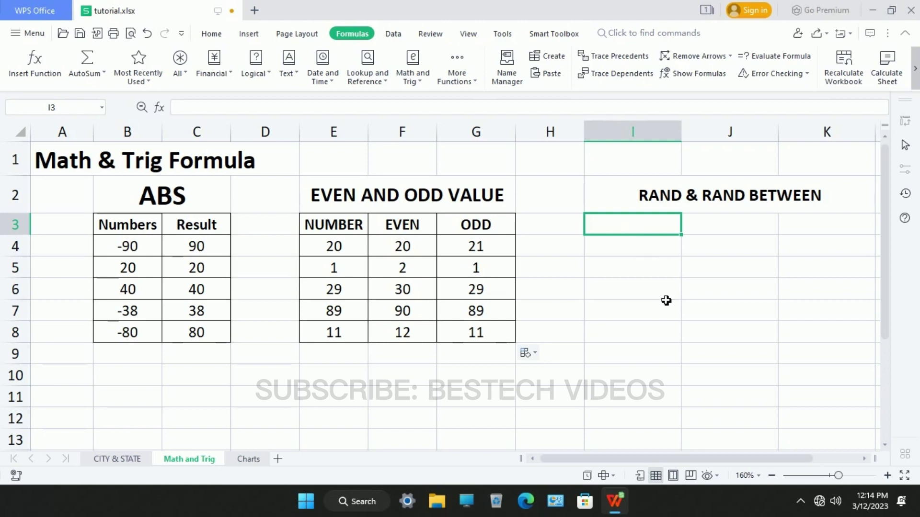
type("=")
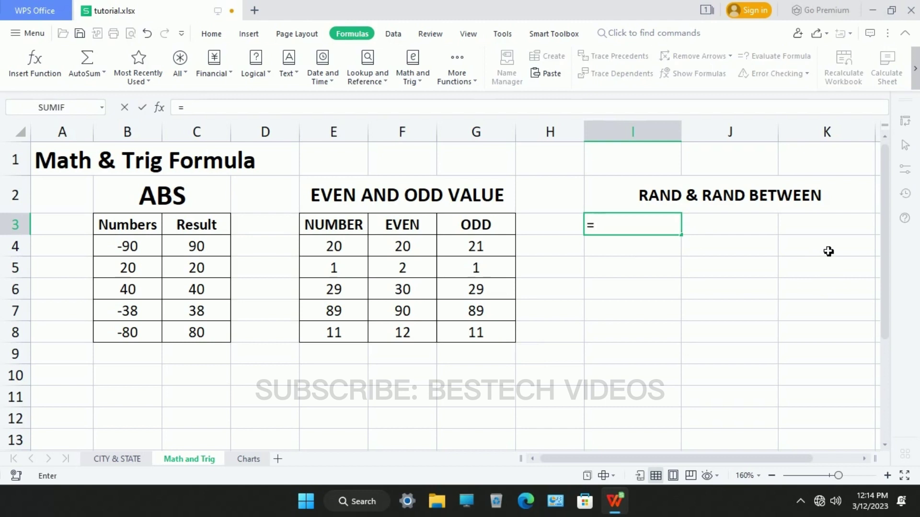
type("rand")
key("Tab")
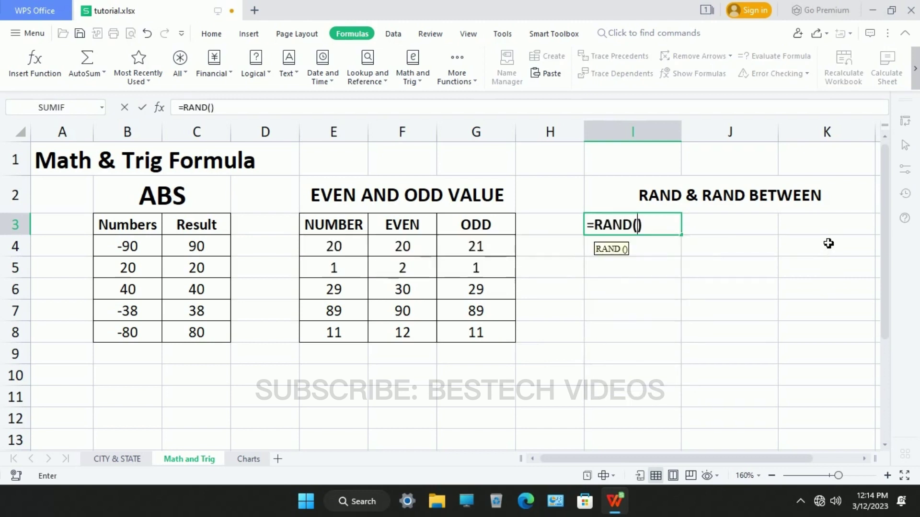
key("Return")
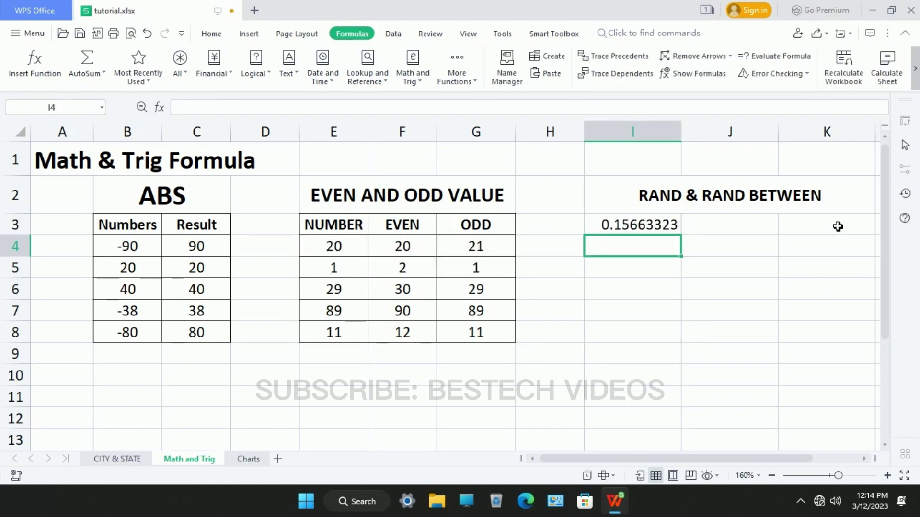
Fill the RAND formula from I3 across and down the range I3:K8.
left_click(655, 230)
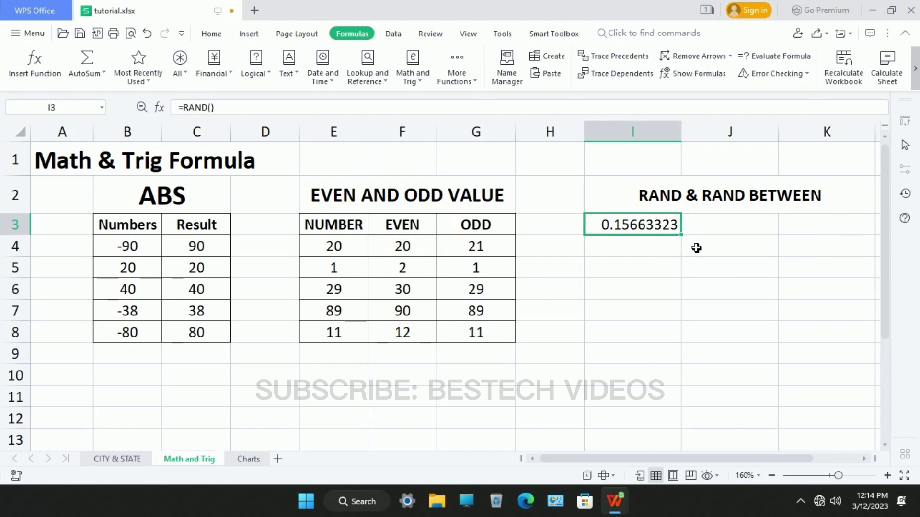
left_click_drag(693, 247, 890, 348)
left_click(735, 384)
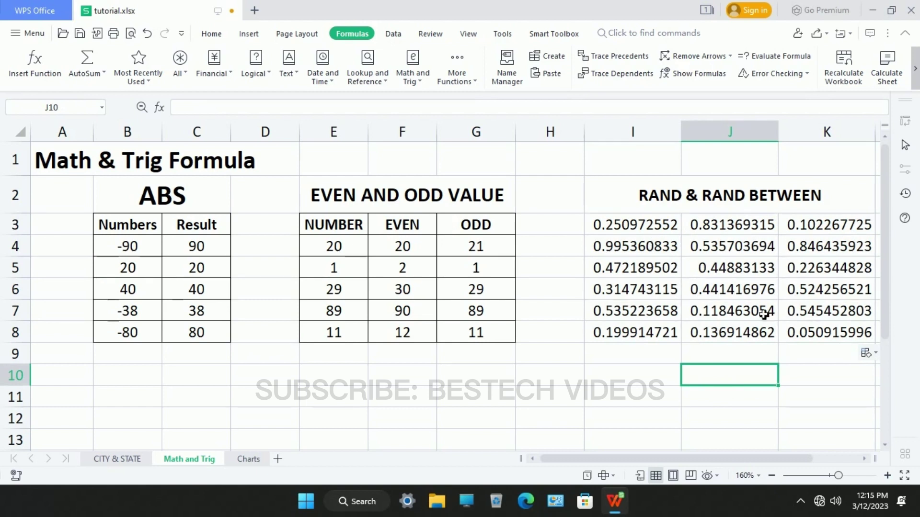
Clear all the RAND formulas from the range I3:K8.
left_click(641, 240)
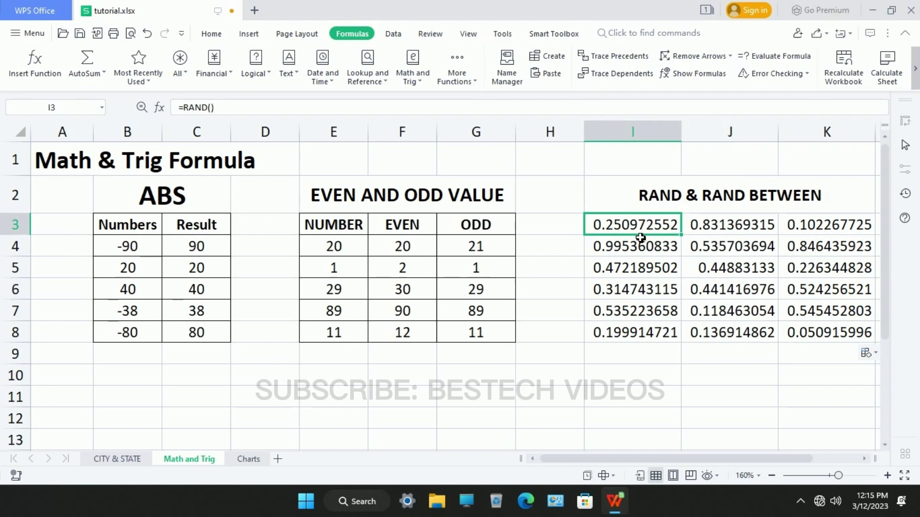
left_click_drag(644, 239, 820, 329)
key("Delete")
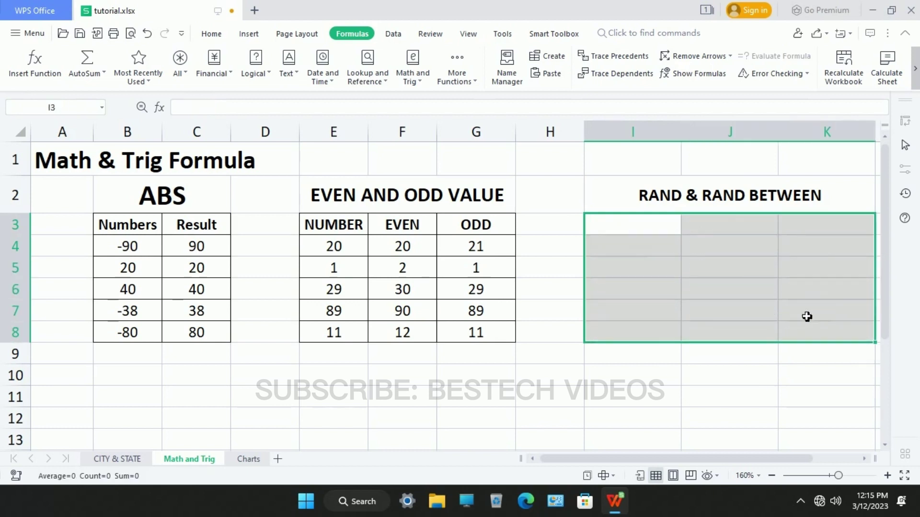
Generate a random whole number between 20 and 100 in I3 with the formula =RANDBETWEEN(20,100).
left_click(675, 233)
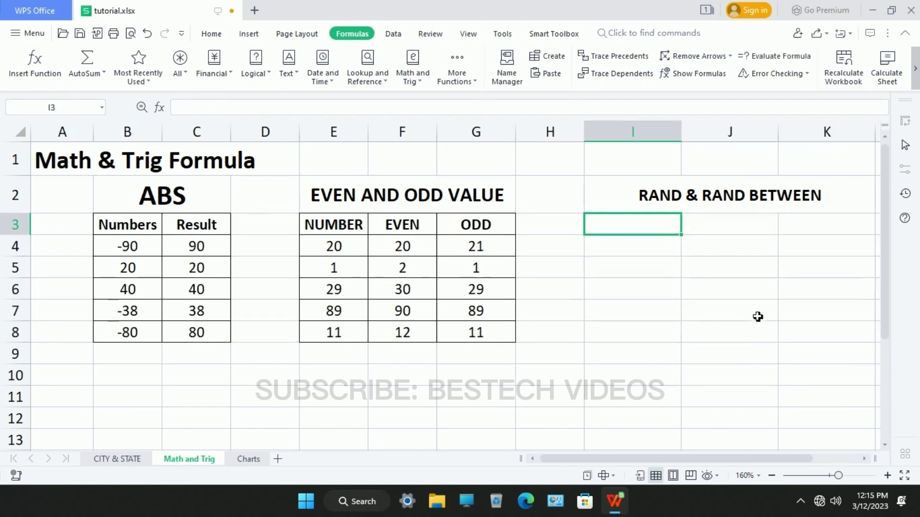
type("=rand")
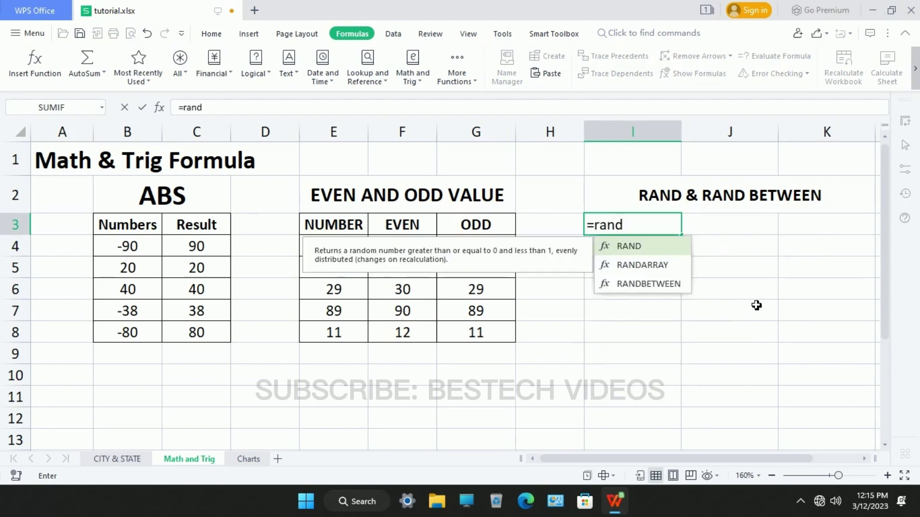
type("between")
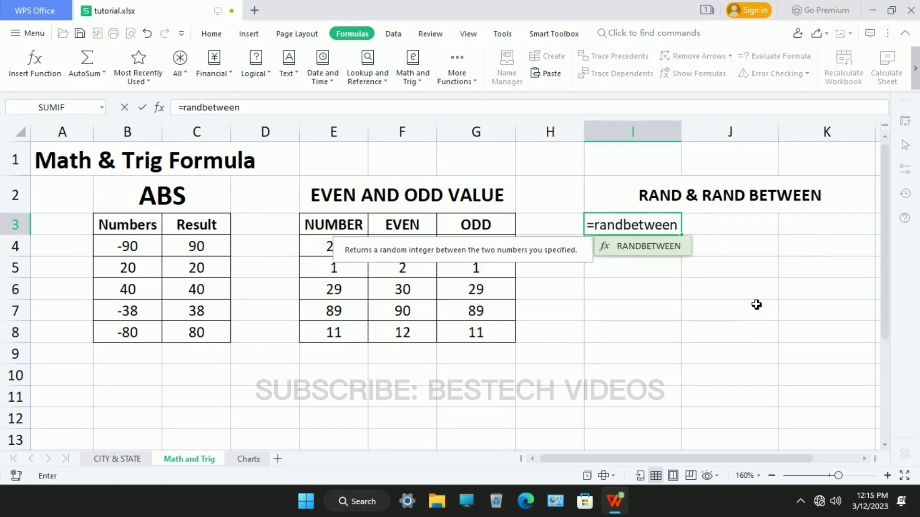
key("Tab")
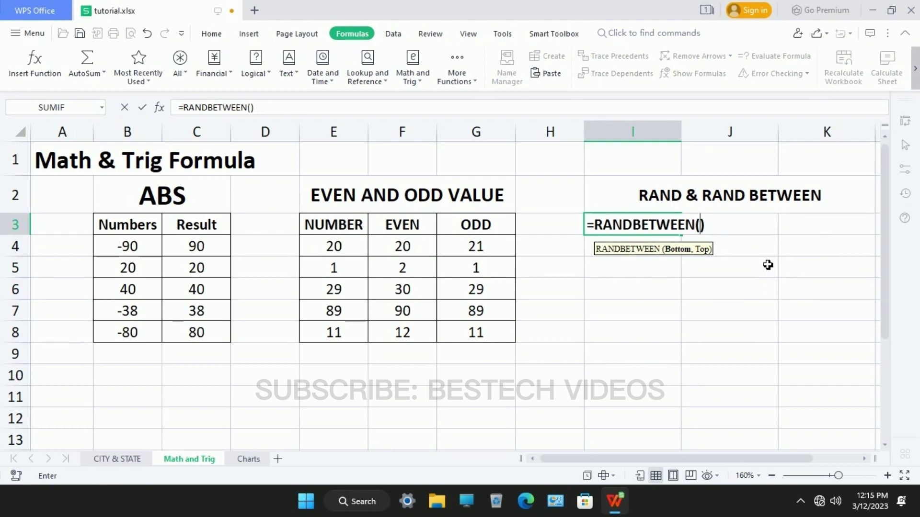
type("20")
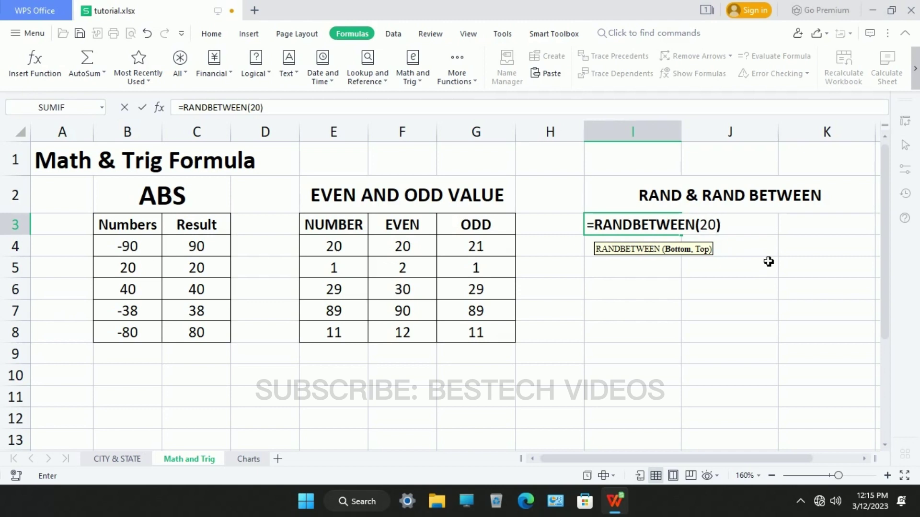
type(",")
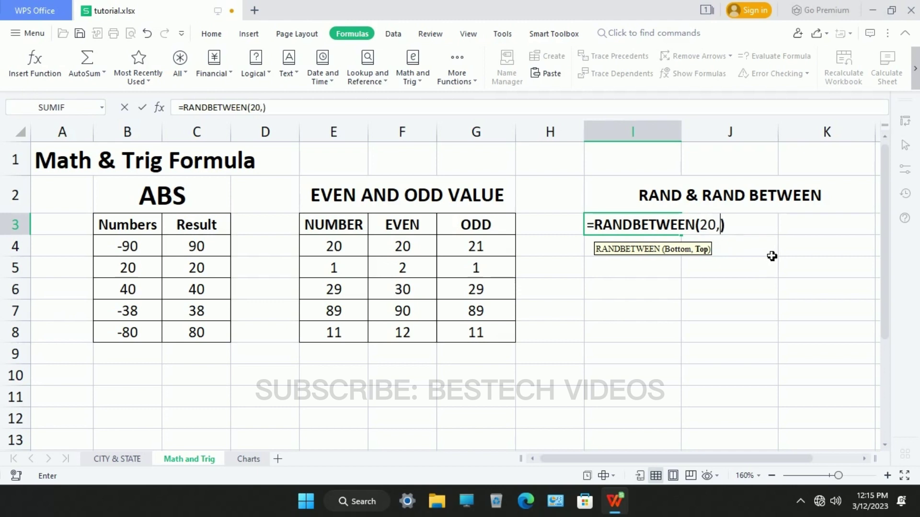
type("100")
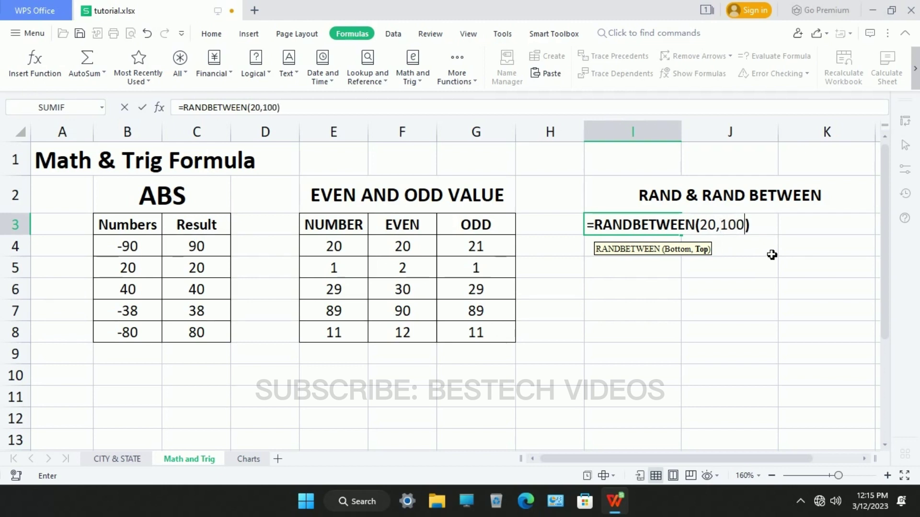
key("Return")
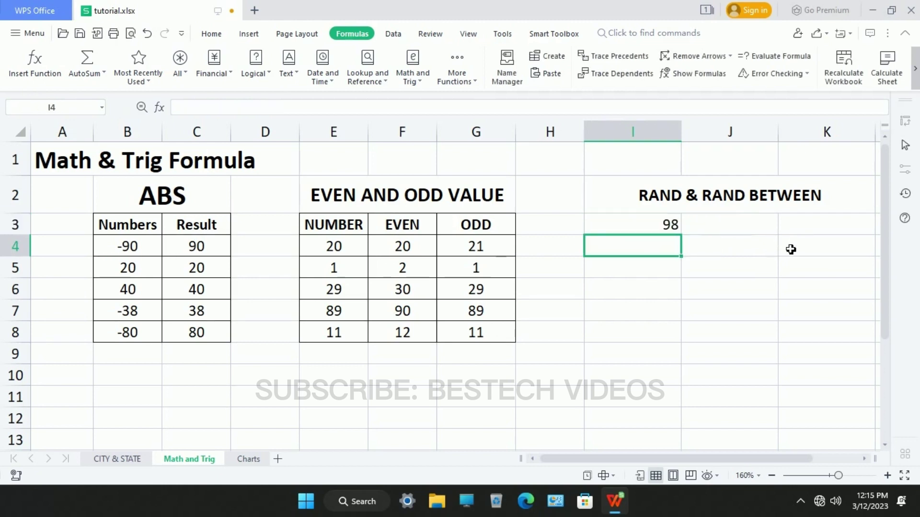
Fill the RANDBETWEEN formula from I3 across and down the range I3:K8.
left_click(657, 229)
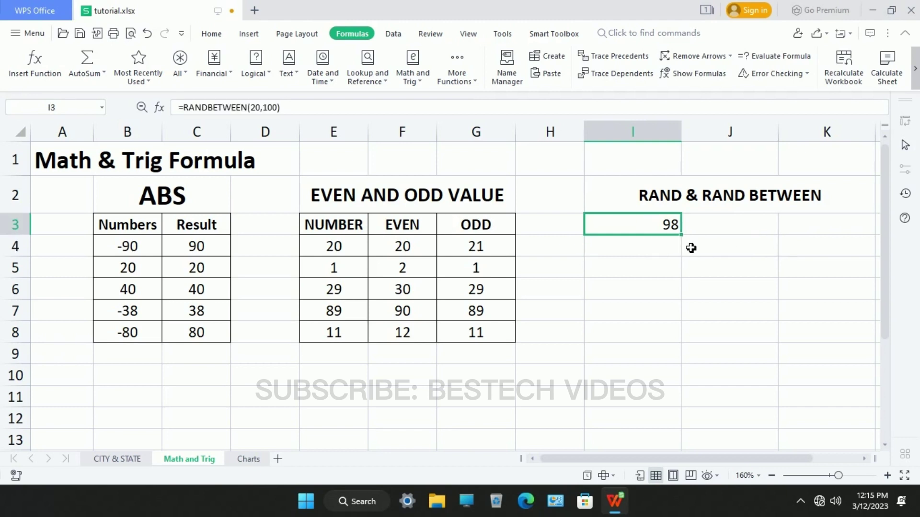
left_click_drag(691, 244, 881, 349)
left_click(712, 317)
Select the random whole numbers in I3:K8 and bring up the cell formatting options.
left_click_drag(664, 230, 856, 341)
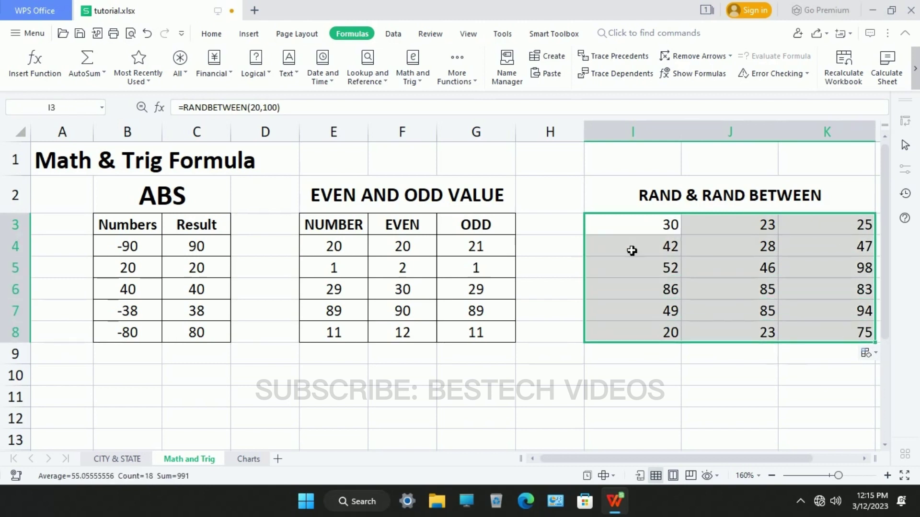
left_click(212, 34)
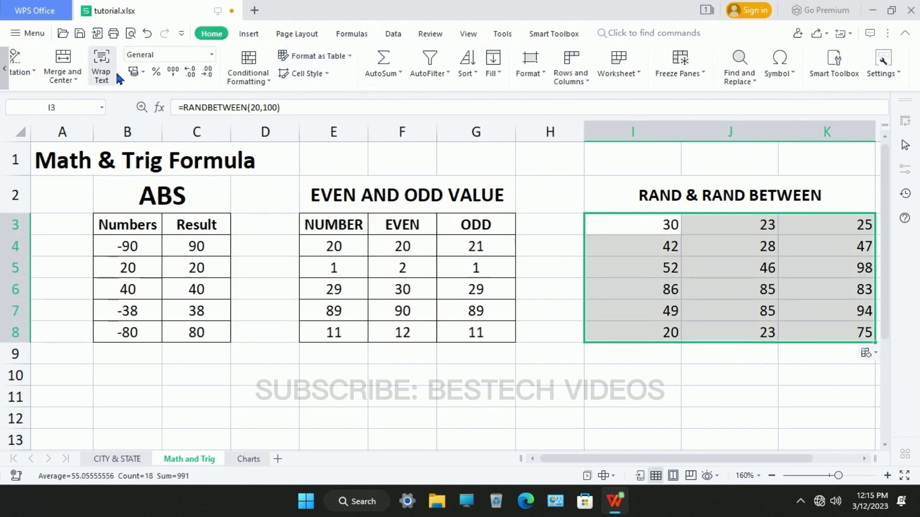
left_click(4, 68)
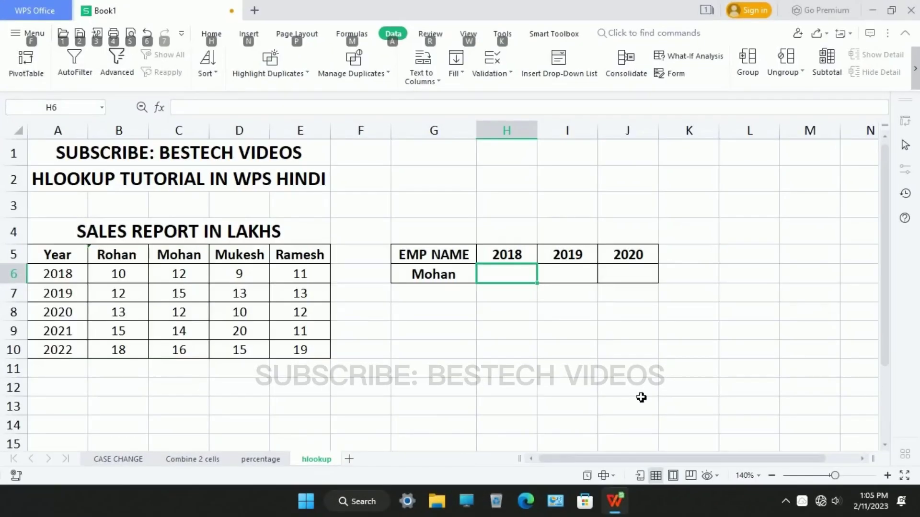
left_click(564, 357)
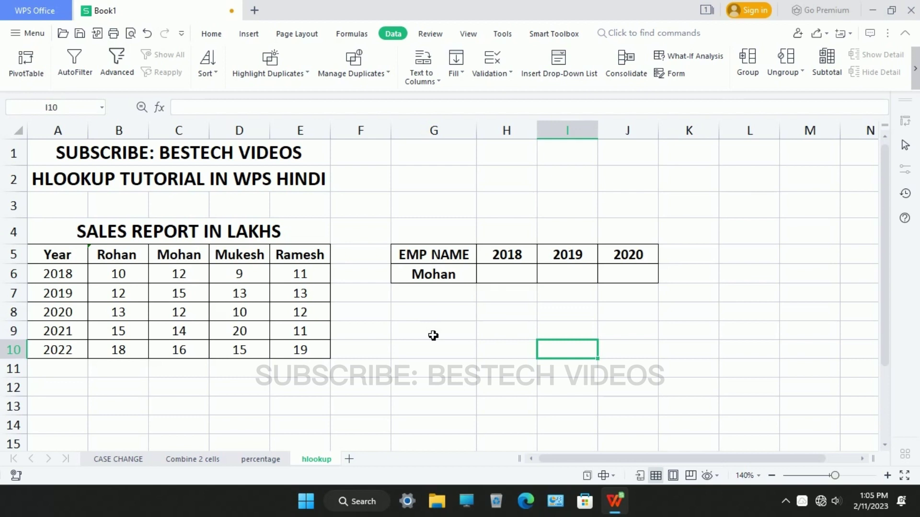
Check which employee names the validation list in G6 offers, leaving the current choice in place.
left_click(457, 286)
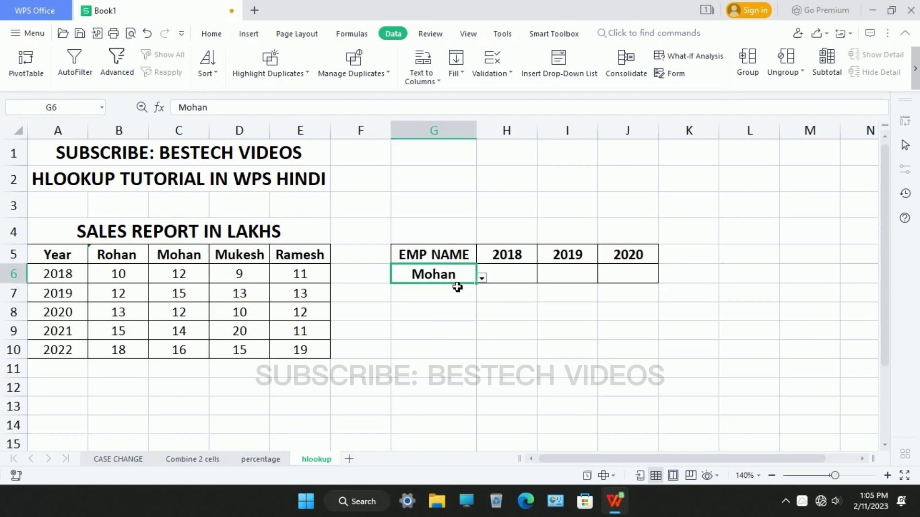
left_click(483, 280)
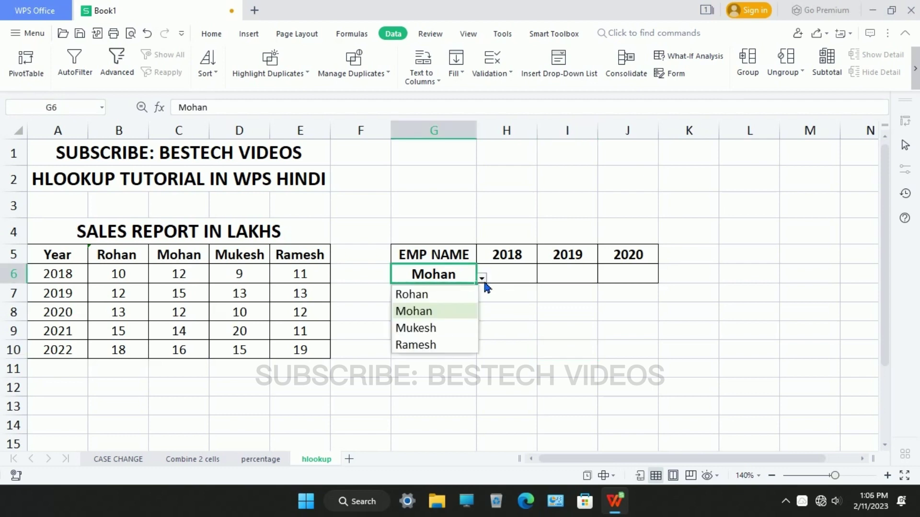
left_click(506, 309)
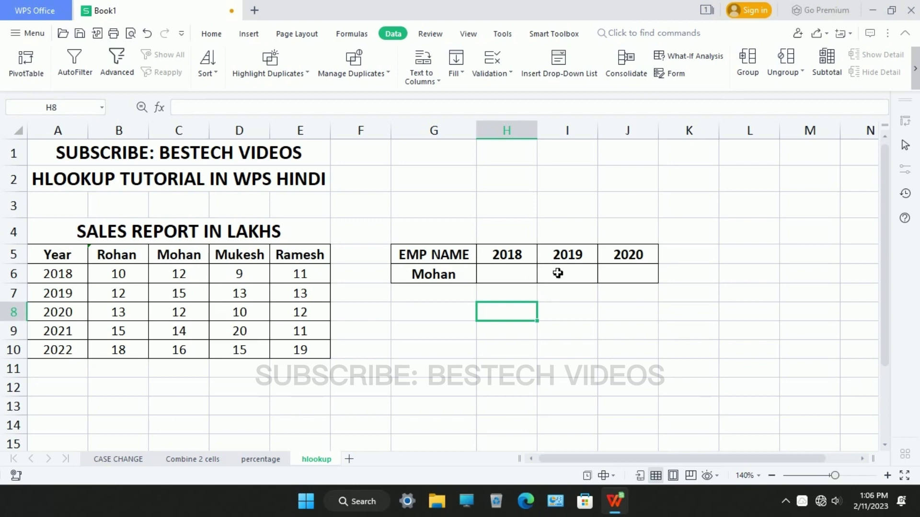
Look up the selected employee's 2018 sales in H6 with the formula =HLOOKUP(G6,A5:E10,2,FALSE).
left_click(511, 278)
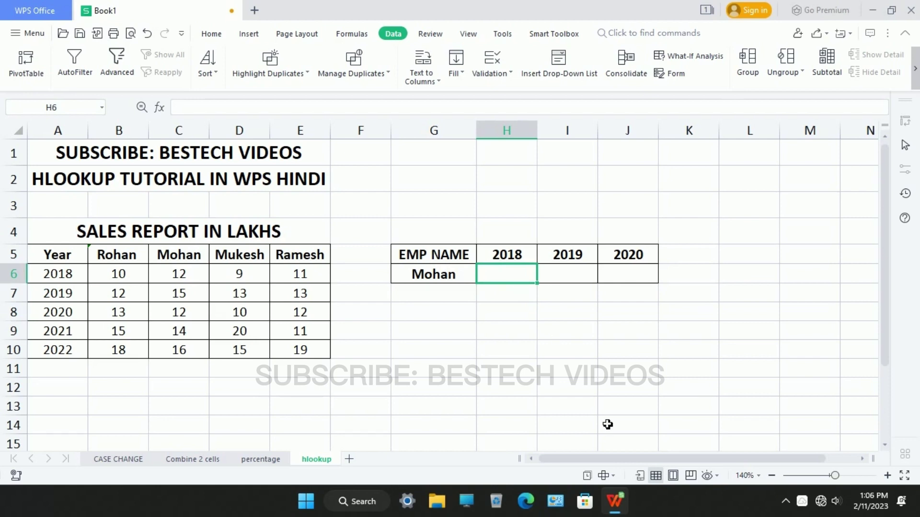
type("=hlookup")
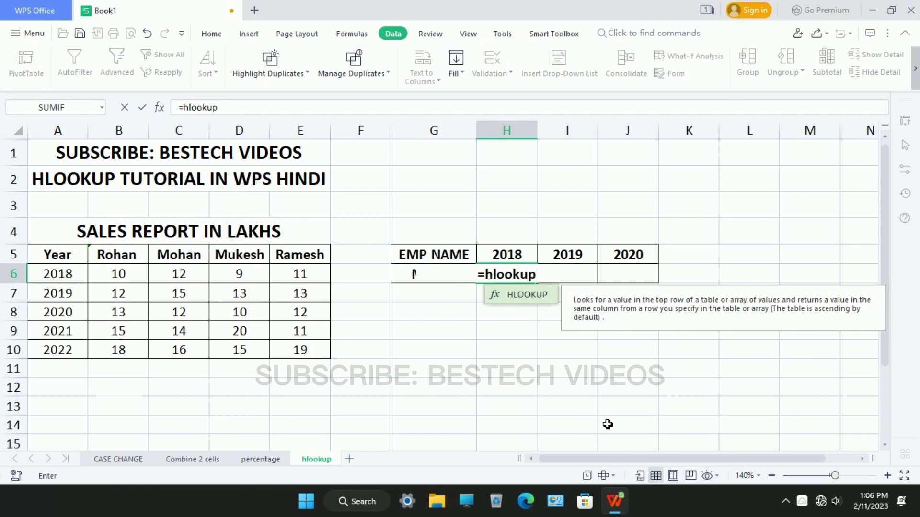
type("(")
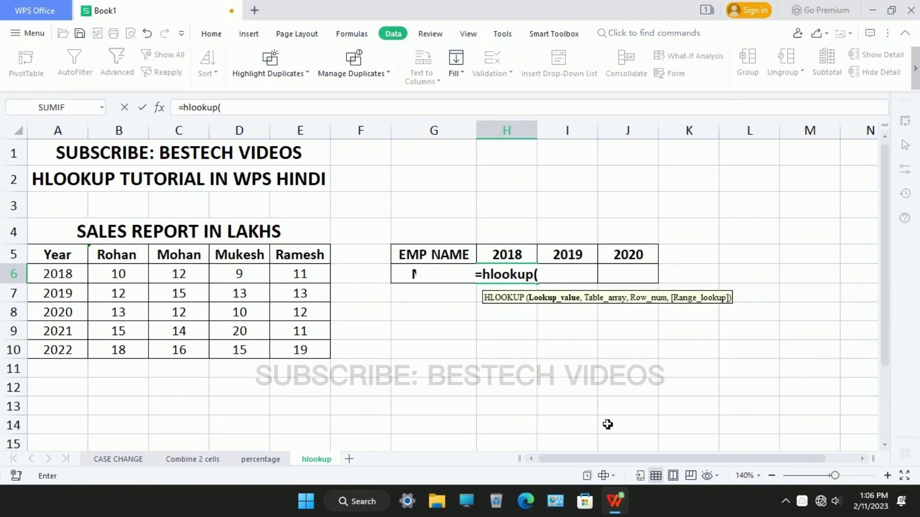
left_click(410, 287)
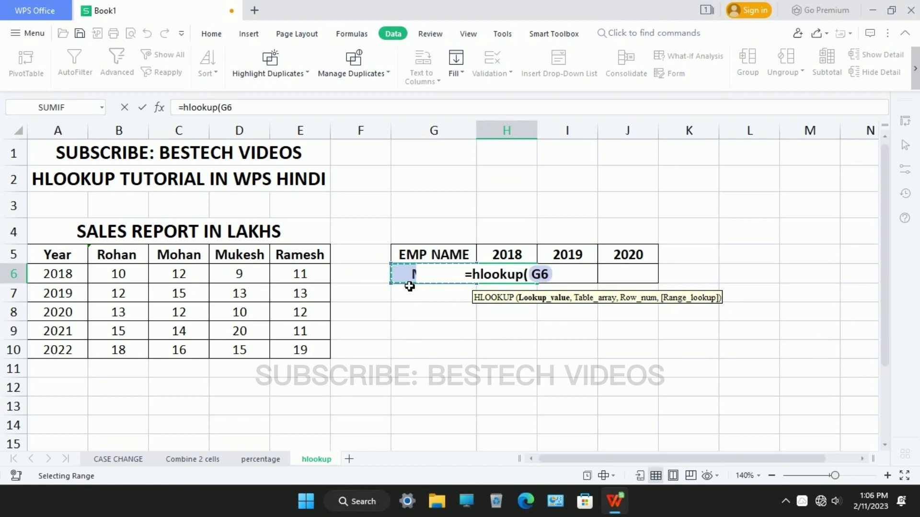
type(",")
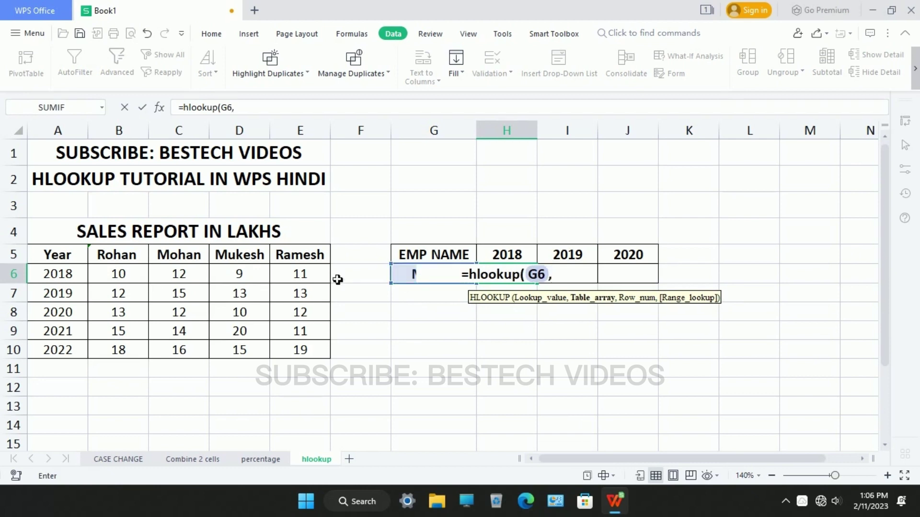
left_click_drag(69, 259, 318, 366)
type(",")
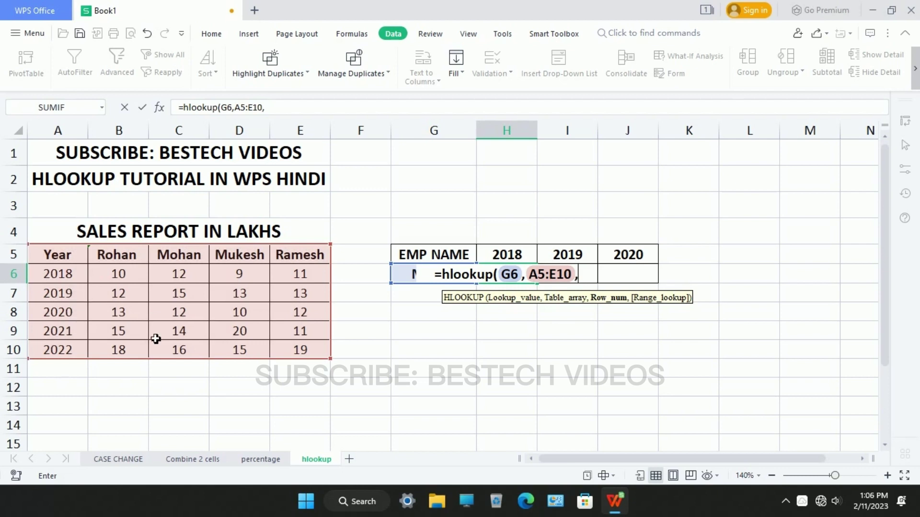
type("2,")
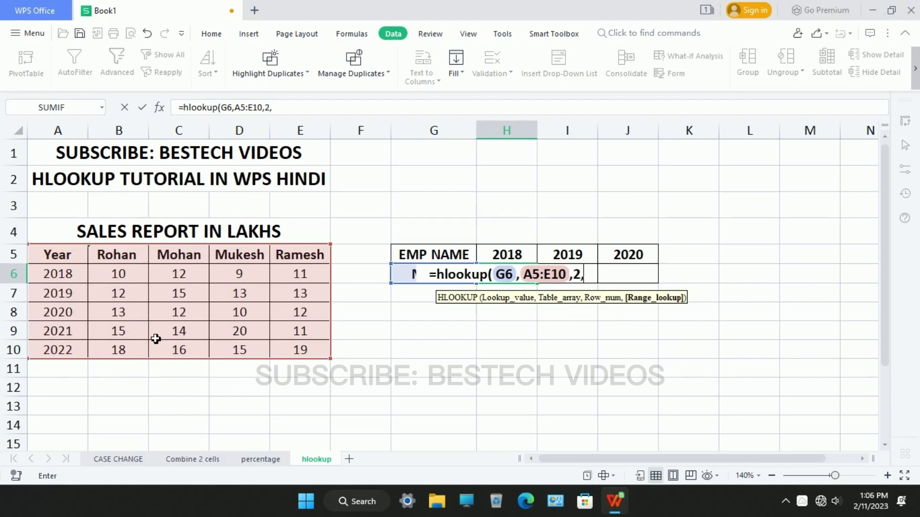
type("false")
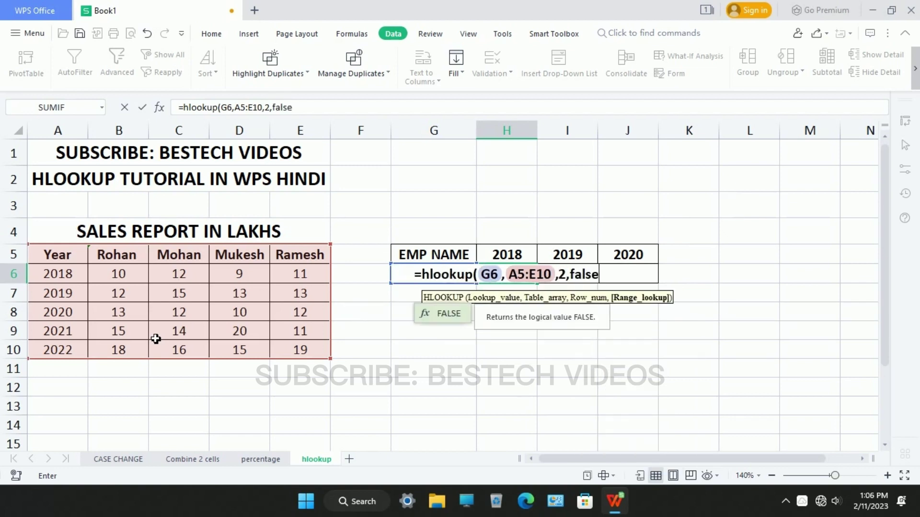
type(")")
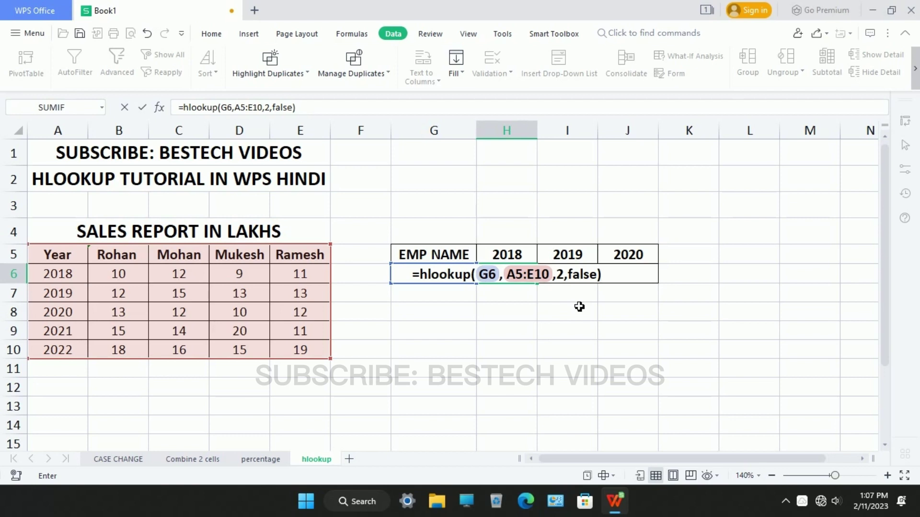
key("Return")
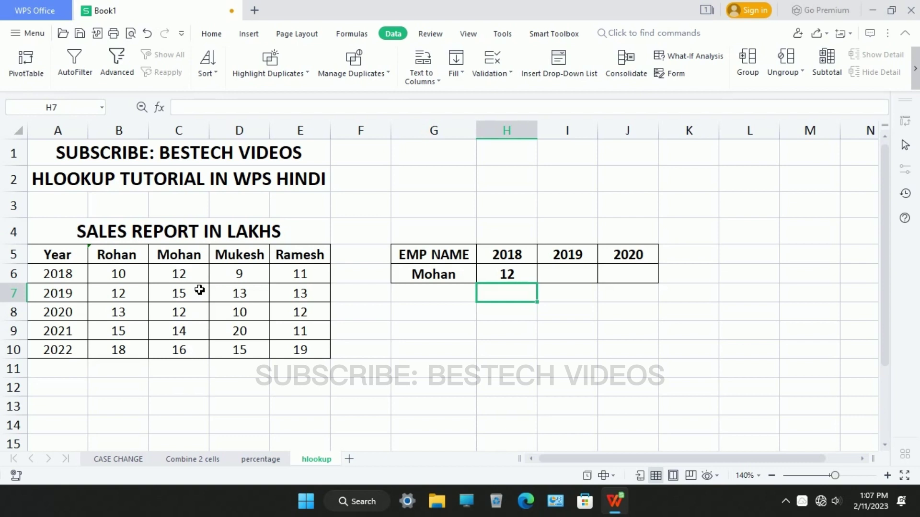
Look up the selected employee's 2019 sales in I6 with the formula =HLOOKUP(G6,A5:E10,3,FALSE).
left_click(590, 282)
type("=")
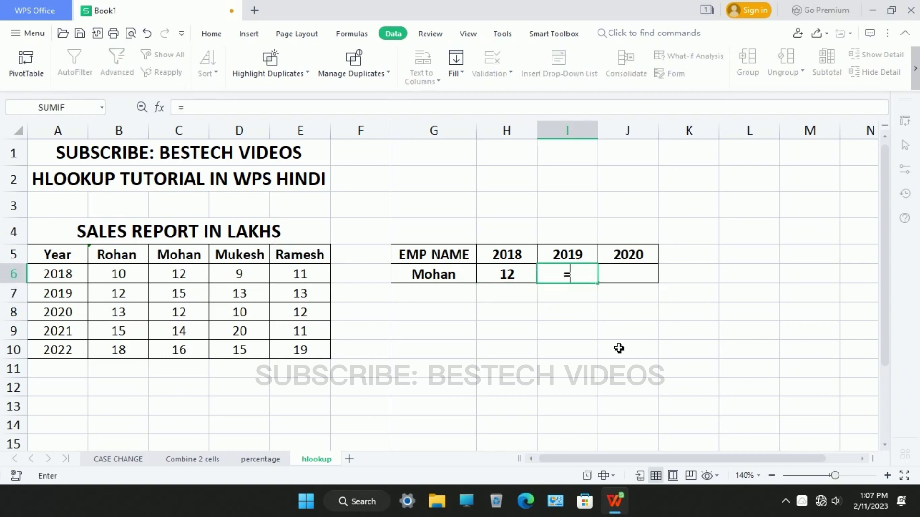
type("hlo")
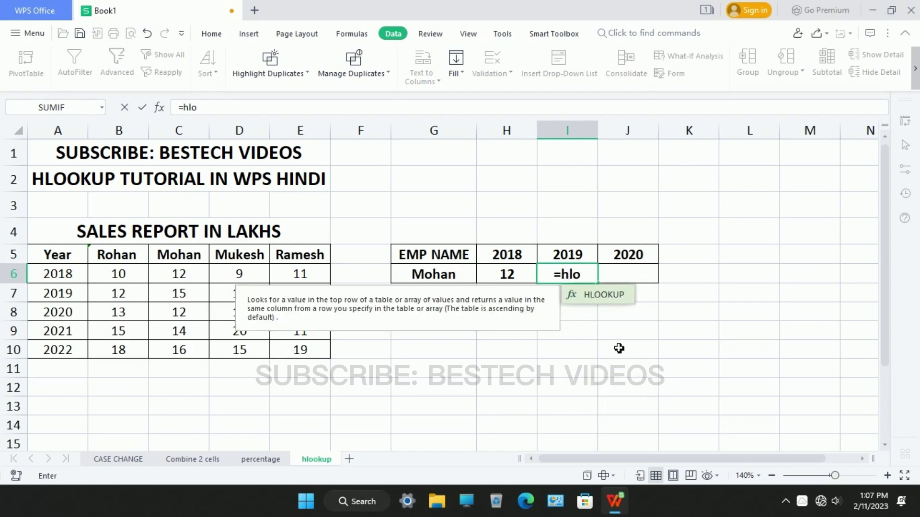
type("okup")
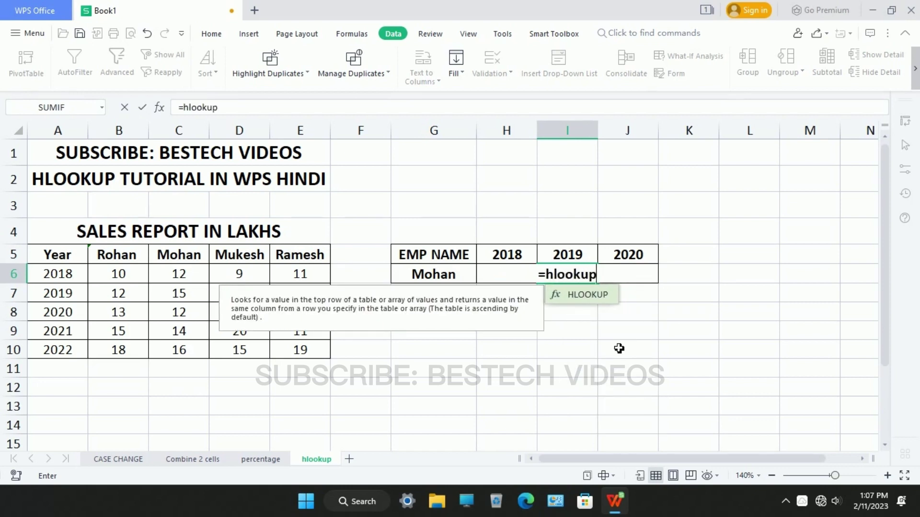
type("(")
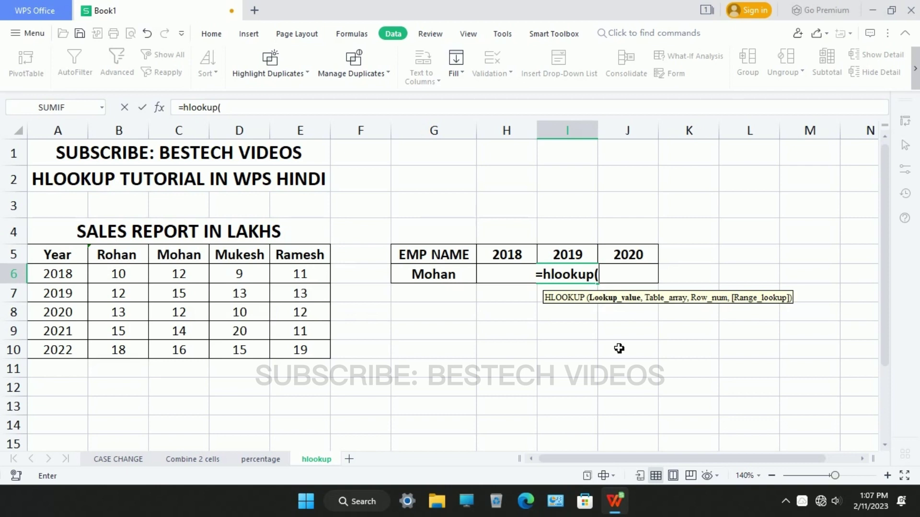
left_click(452, 287)
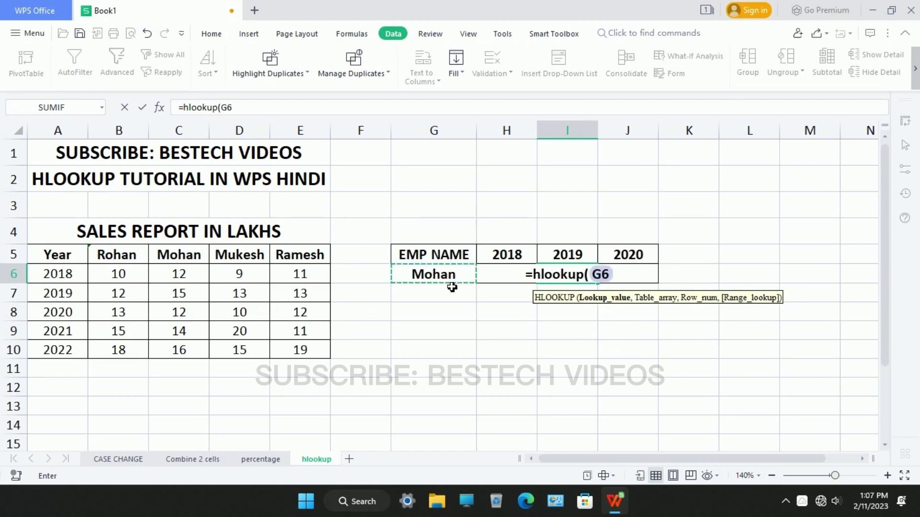
left_click(452, 287)
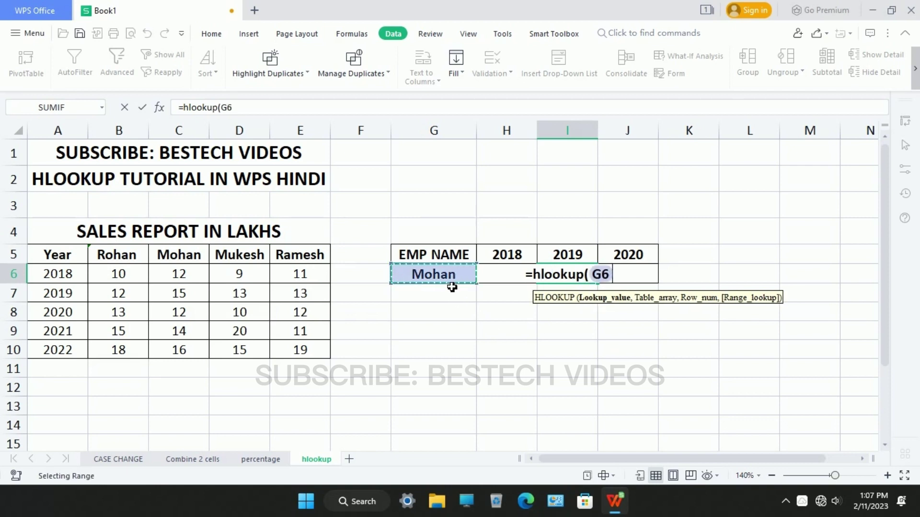
type(",")
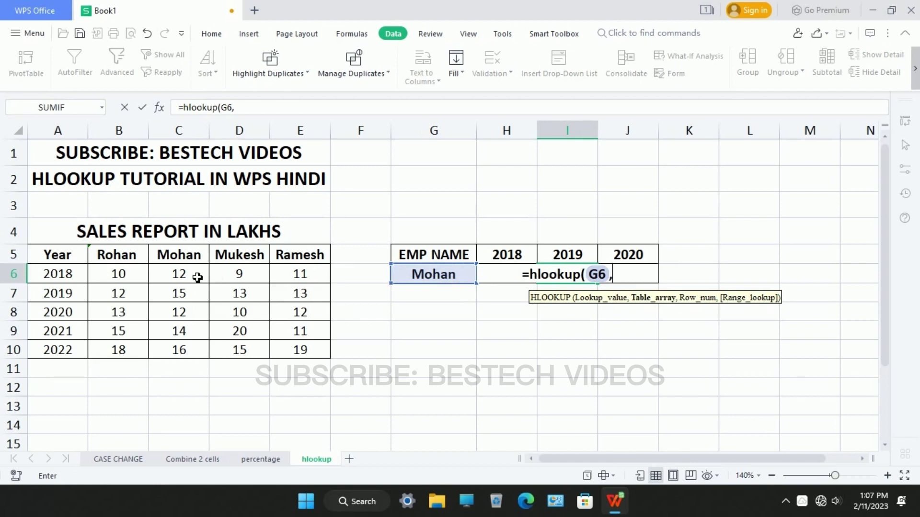
left_click_drag(76, 264, 331, 360)
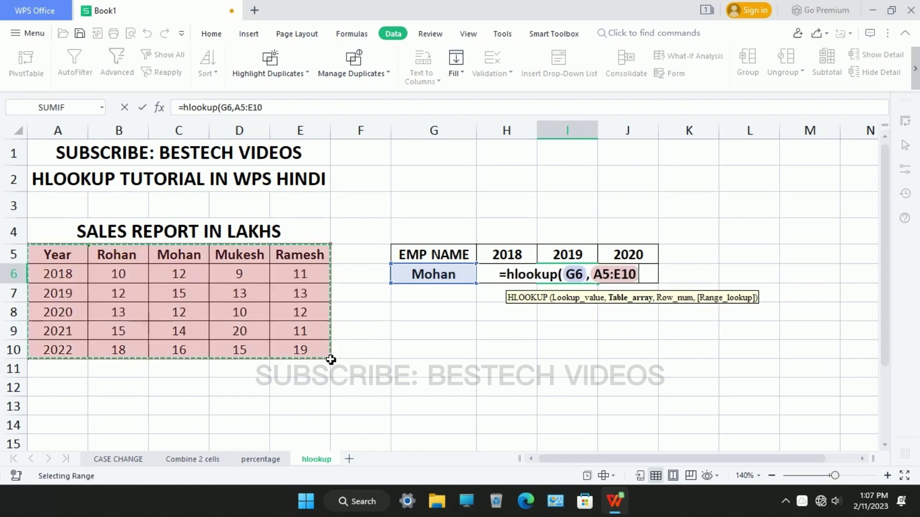
type(",")
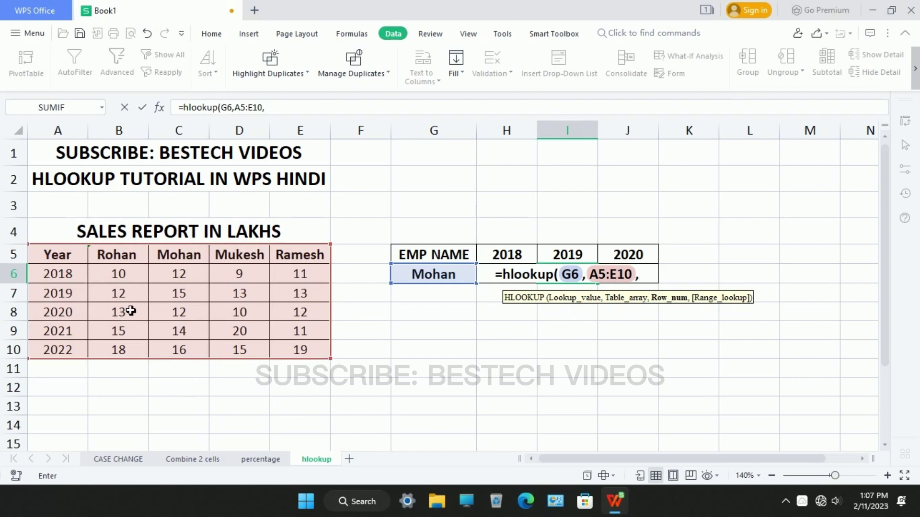
type("3,fals")
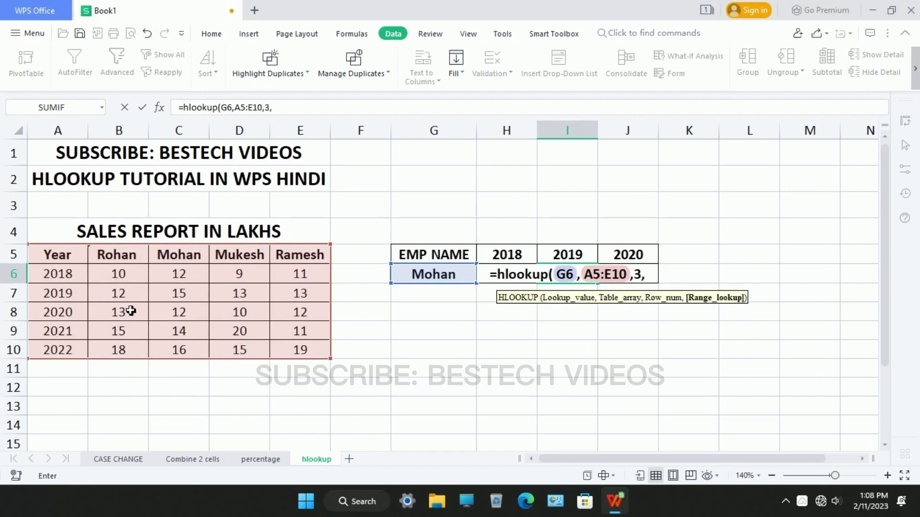
type("e")
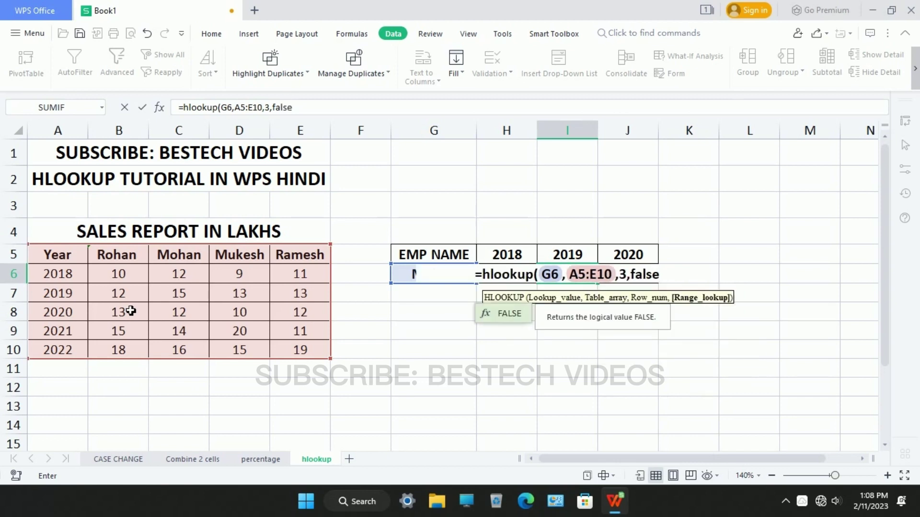
type(")")
key("Return")
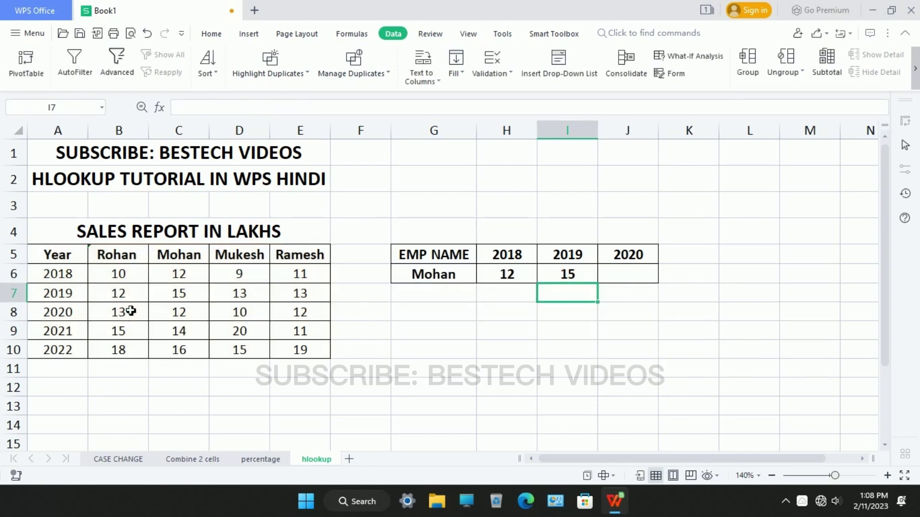
Look up the selected employee's 2020 sales in J6 with the formula =HLOOKUP(G6,A5:E10,4,FALSE).
left_click(651, 281)
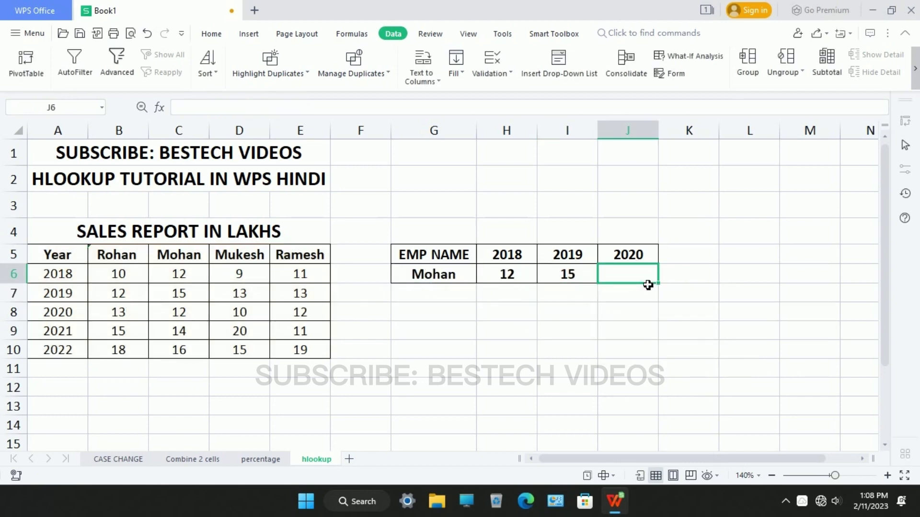
type("=")
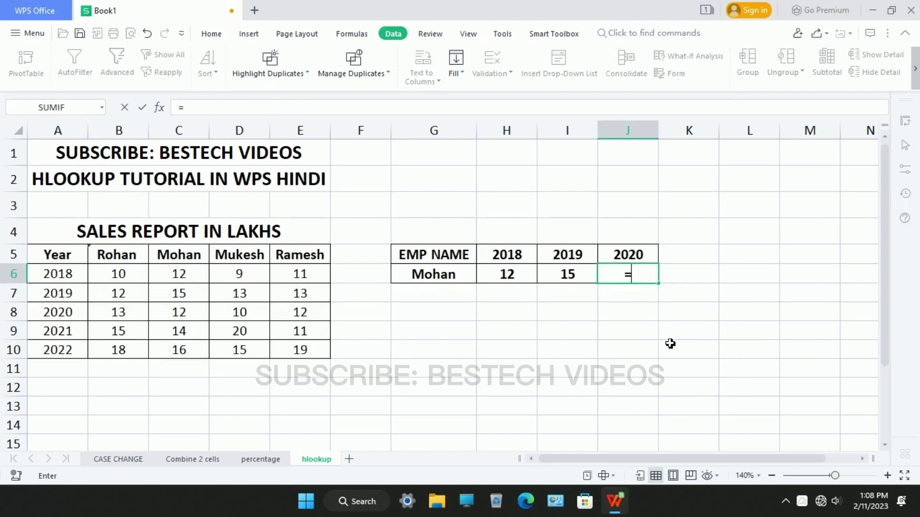
type("hlooku")
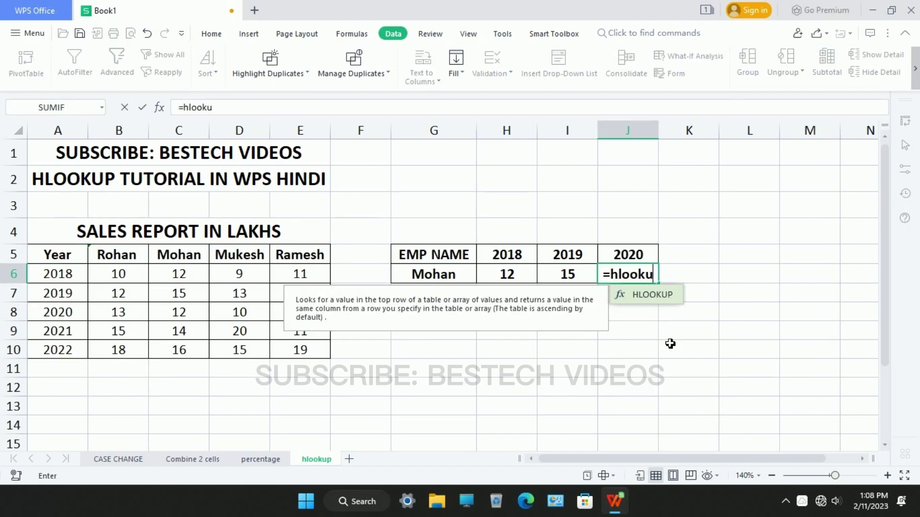
type("p(")
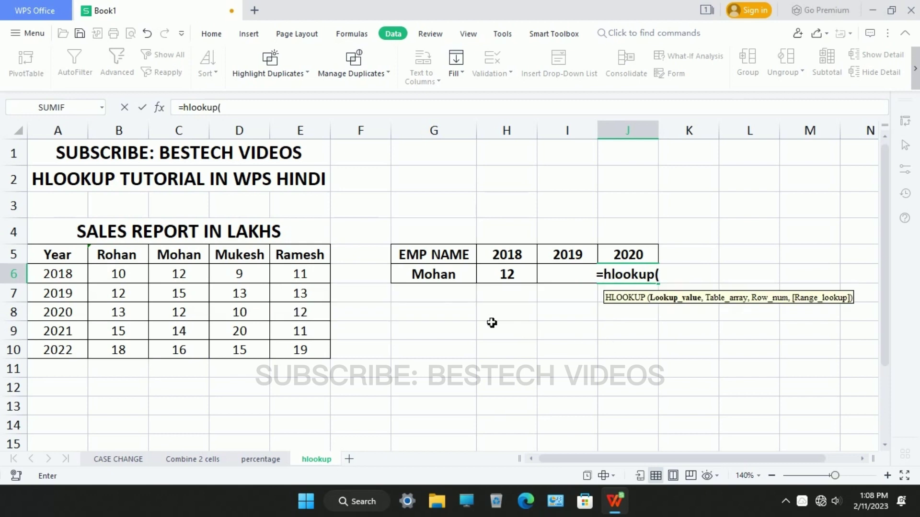
left_click(437, 275)
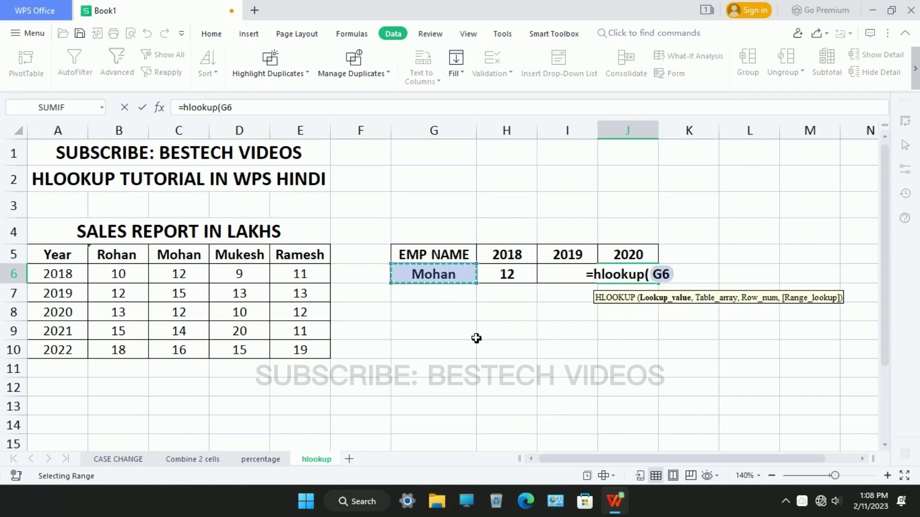
type(",")
left_click_drag(76, 258, 318, 359)
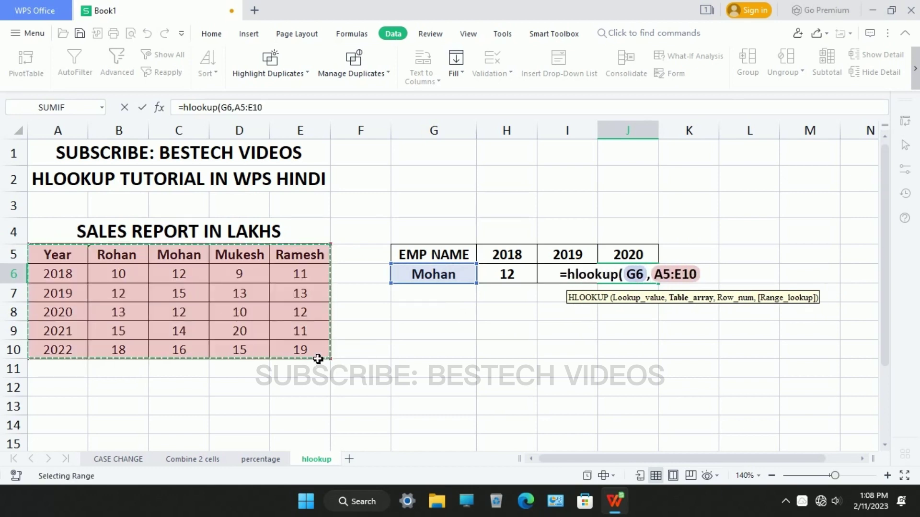
type(",")
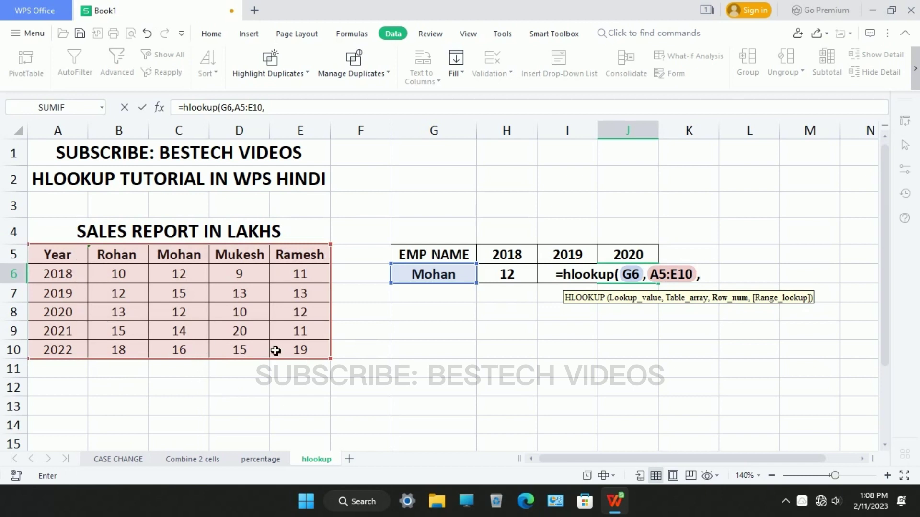
type("4,fals")
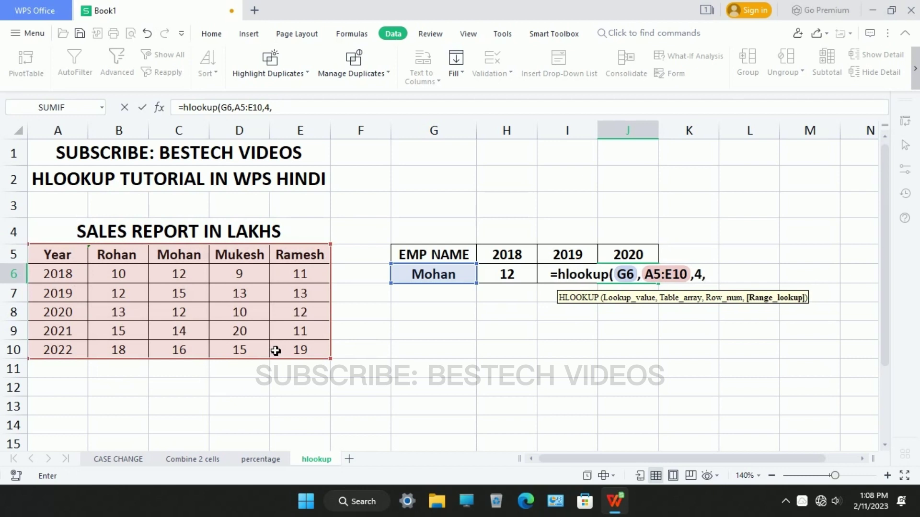
type("e")
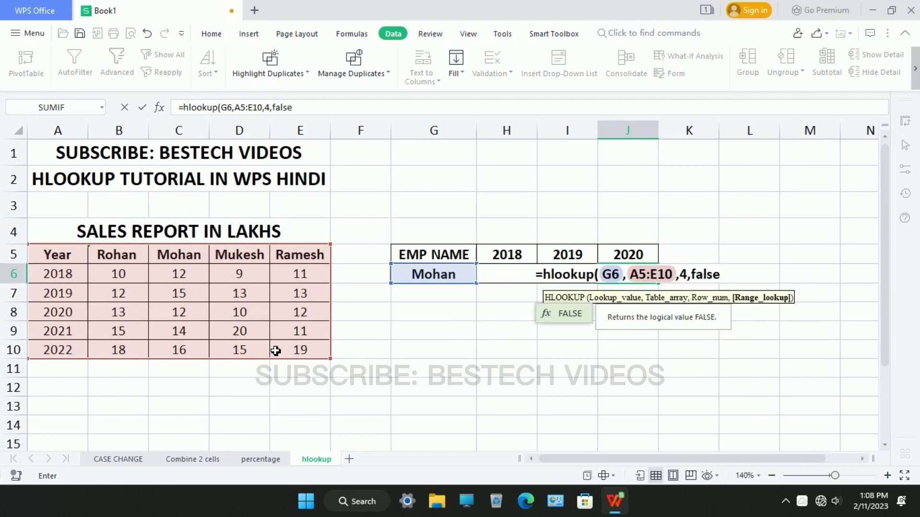
type(")")
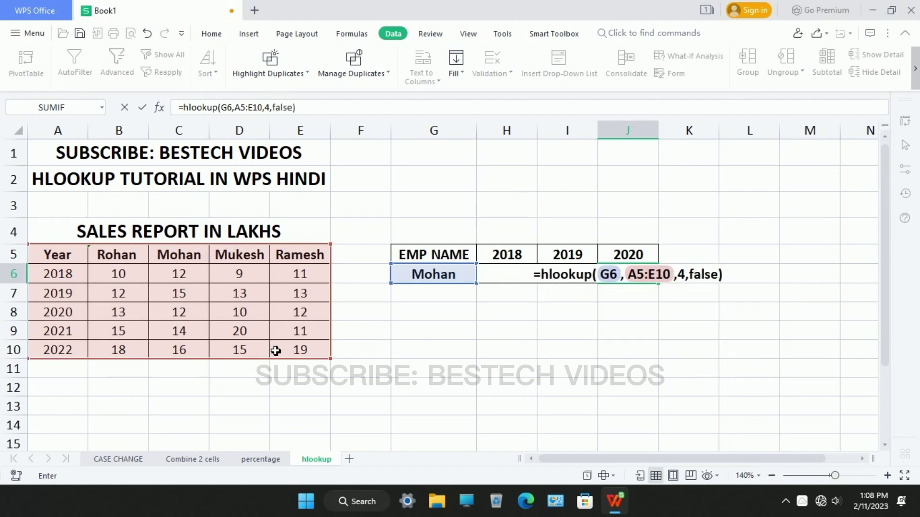
key("Return")
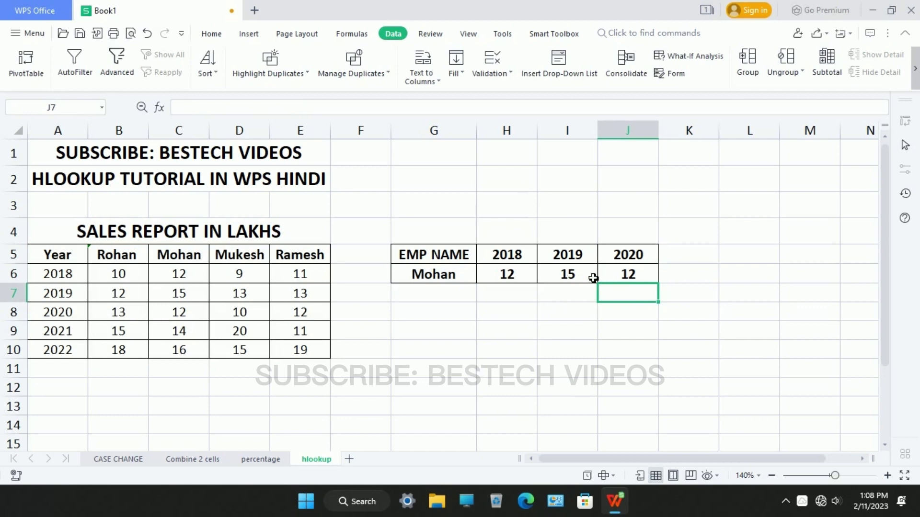
left_click(710, 291)
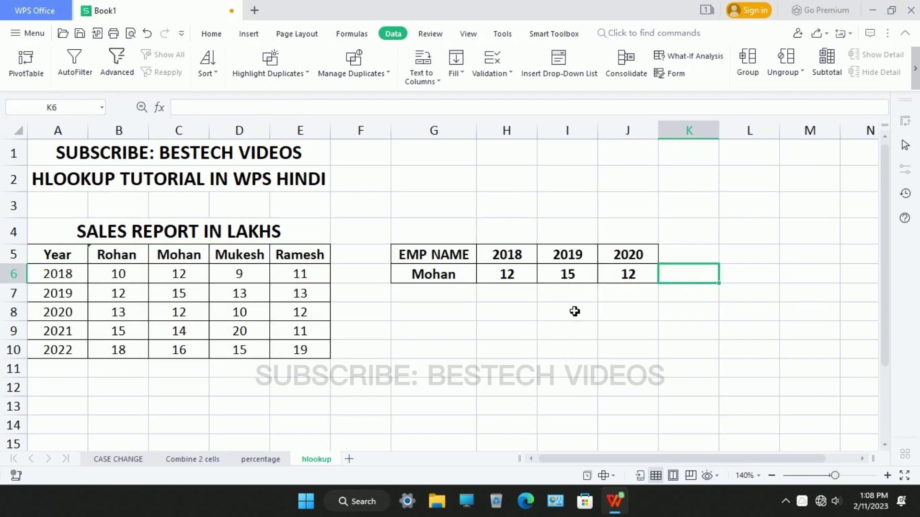
Apply a drop-down list to the employee name cell G6, taking its choices from cells =$B$5:$E$5.
left_click(531, 291)
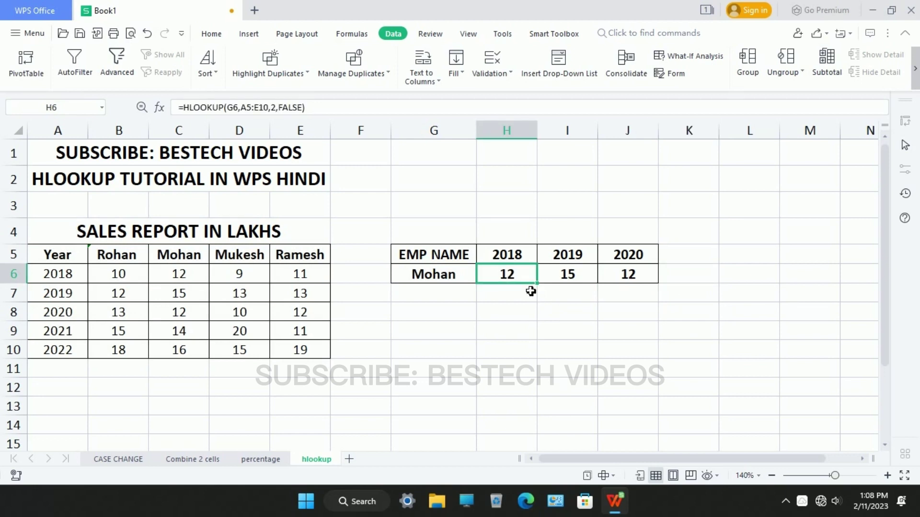
left_click(447, 272)
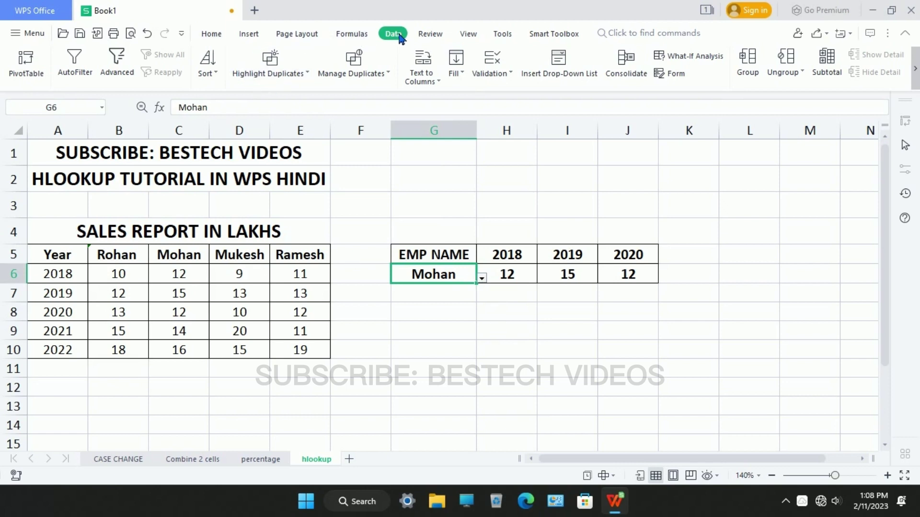
left_click(577, 78)
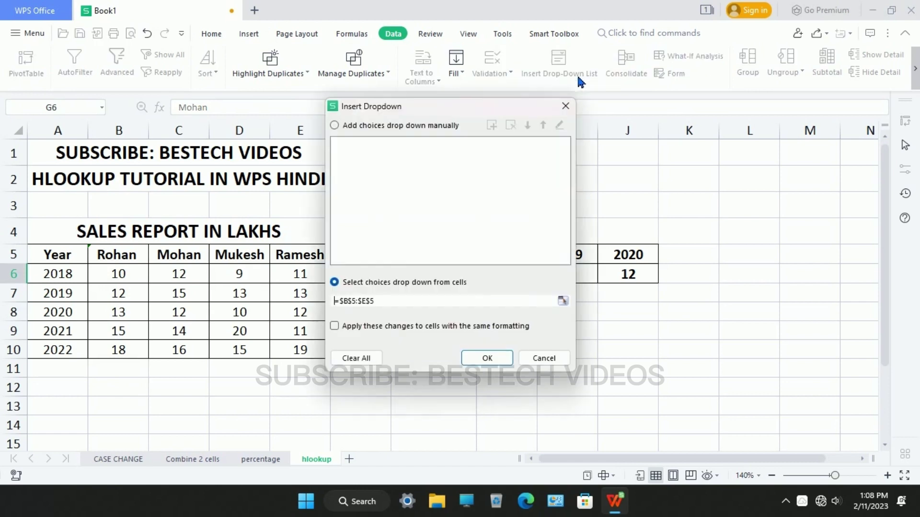
left_click(336, 283)
left_click(493, 358)
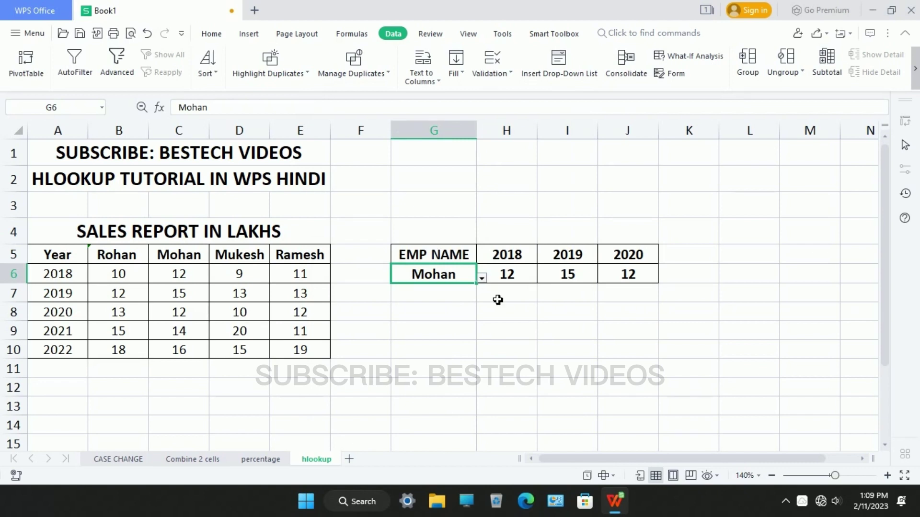
Test the lookups by setting the employee name in G6 first to the one in E5 and finally to the one in B5.
type("ram")
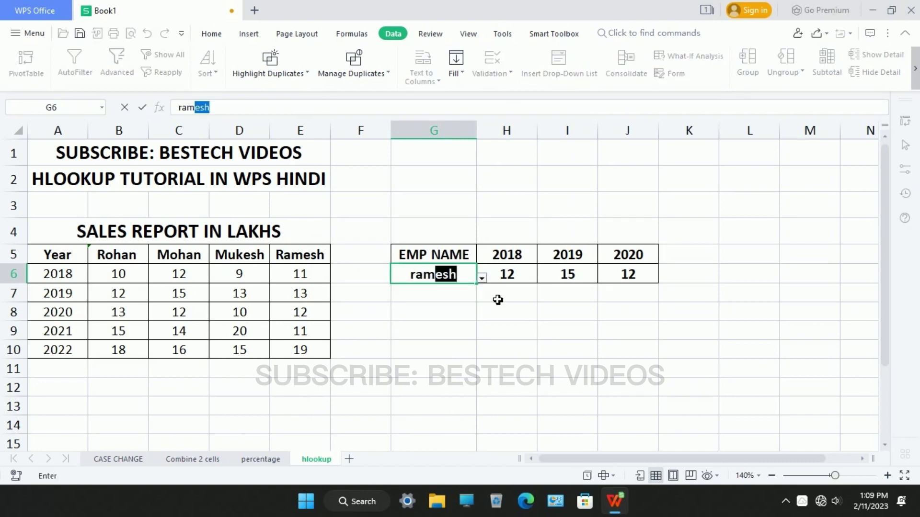
key("Return")
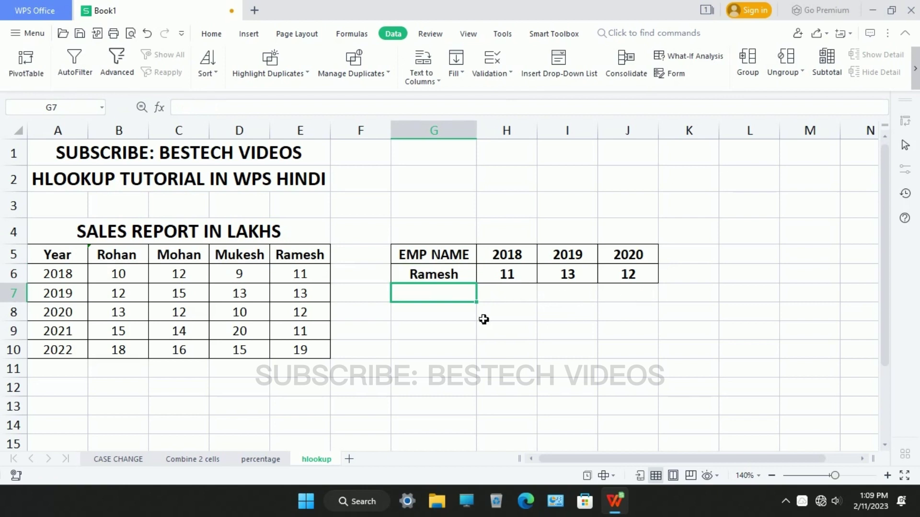
key("Down")
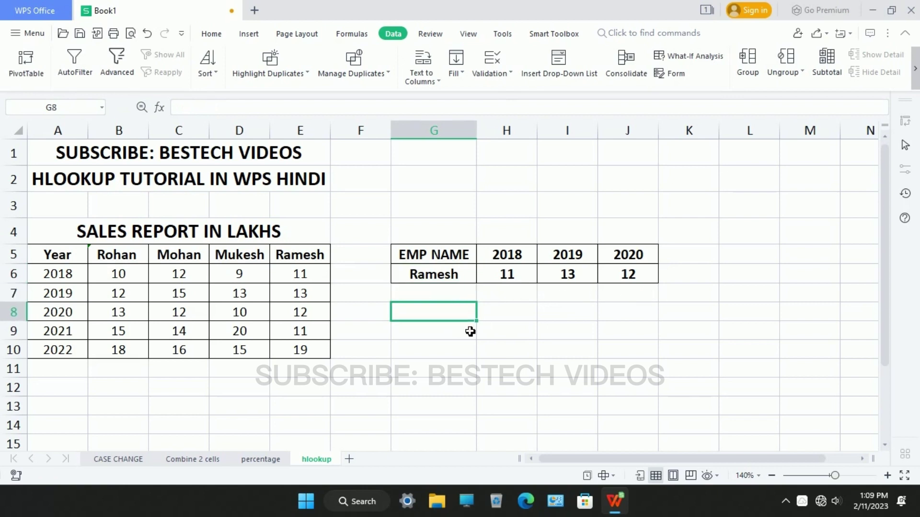
left_click(456, 277)
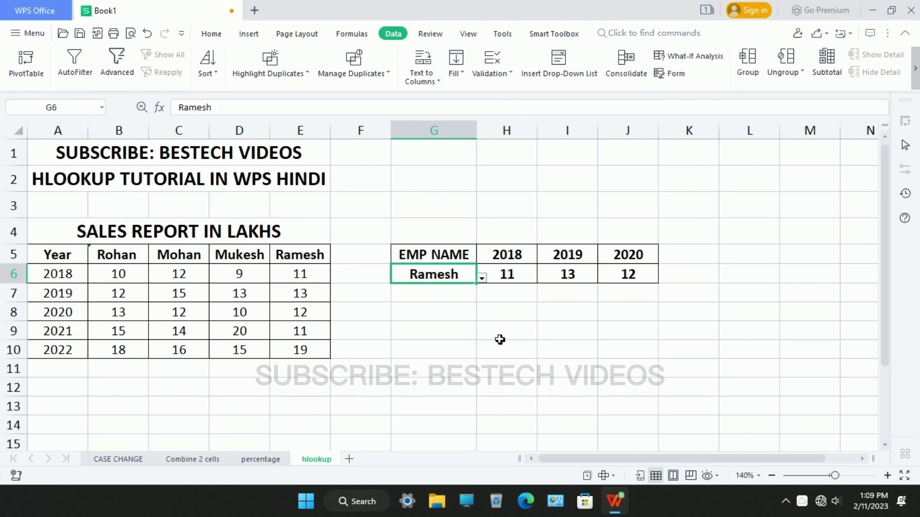
type("rohan")
key("Return")
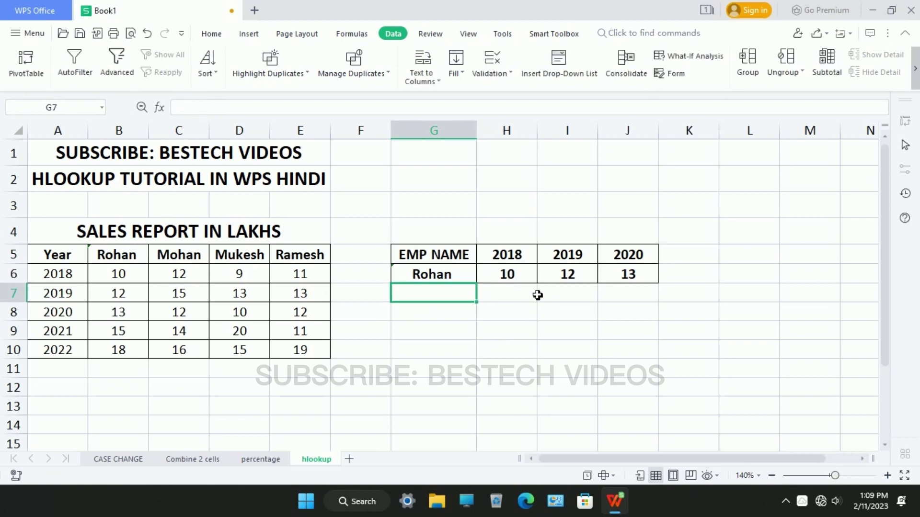
left_click_drag(698, 265, 836, 263)
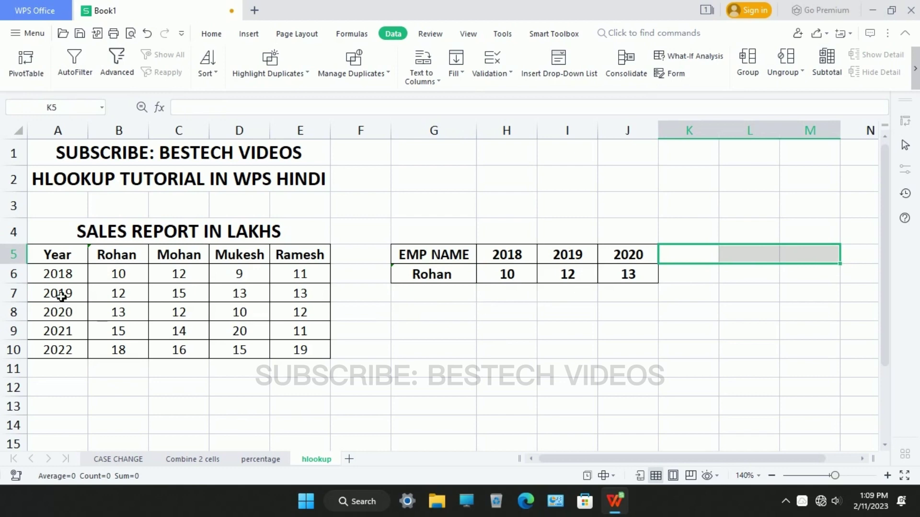
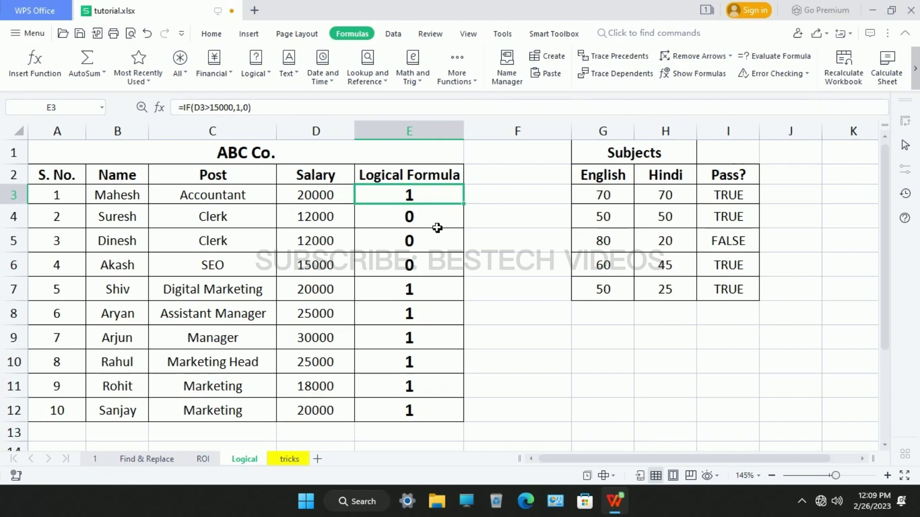
Compare the IF formula in E3 with the AND formula in I3 and view the list of logical functions.
key("Left")
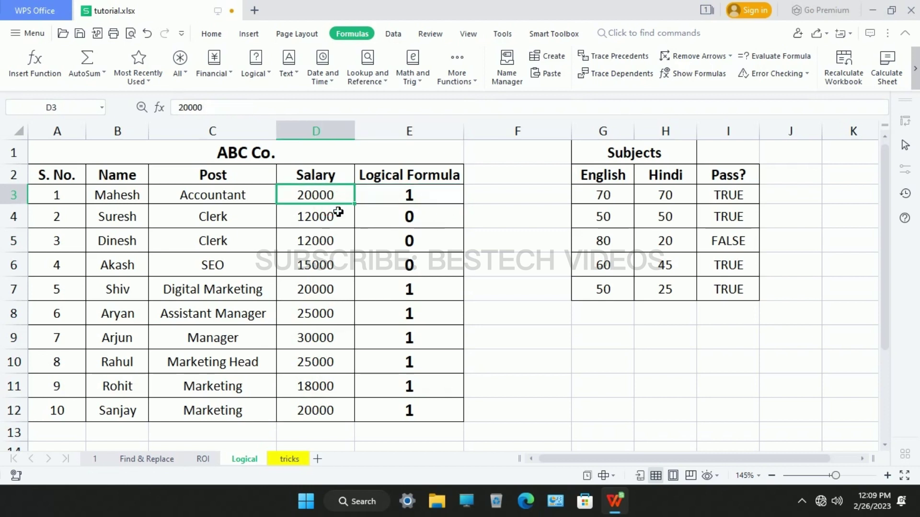
left_click(419, 204)
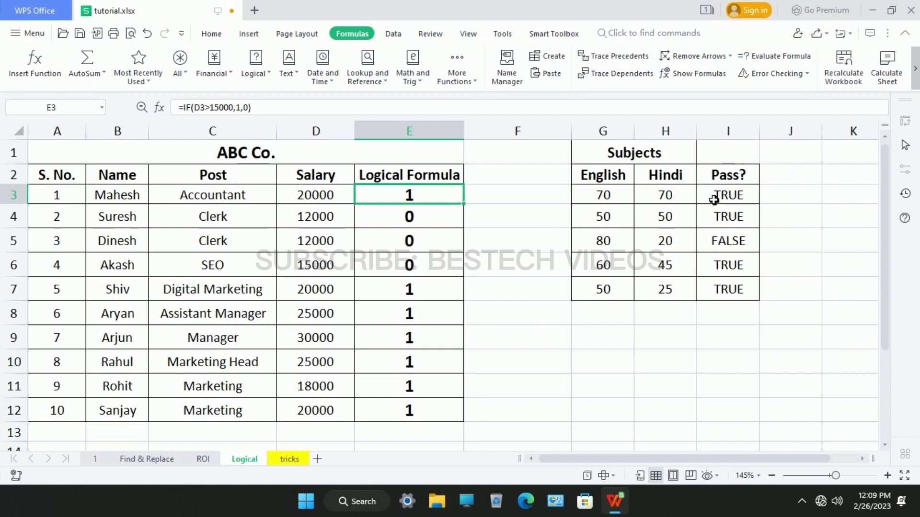
left_click(741, 203)
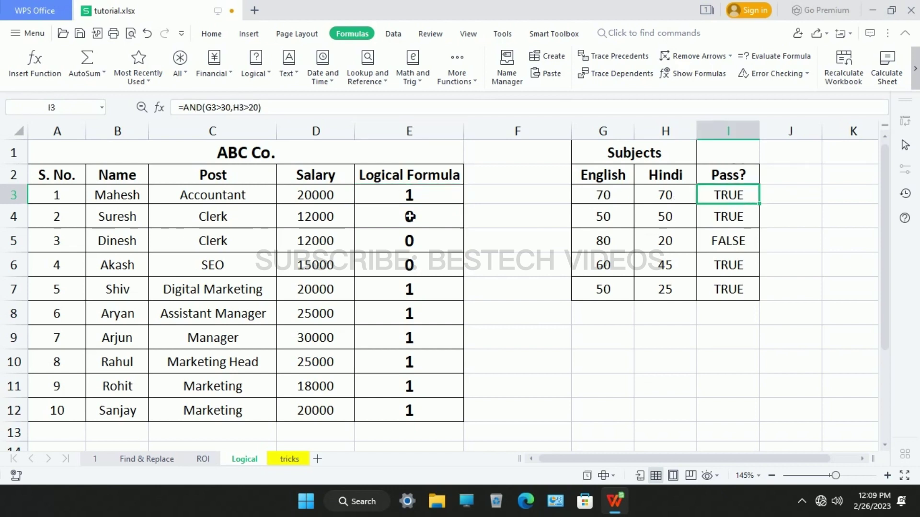
left_click(265, 73)
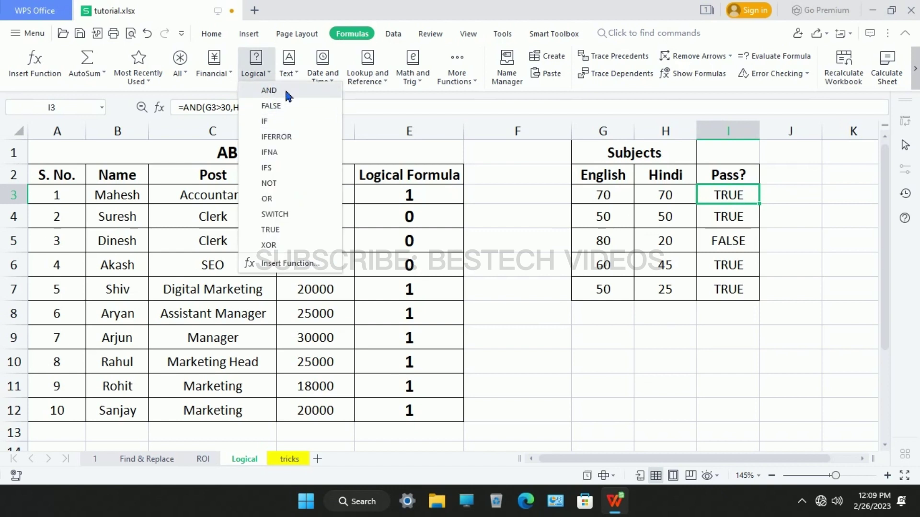
Check the AND formulas in the Pass? column I3:I7 against the English and Hindi marks.
left_click(669, 227)
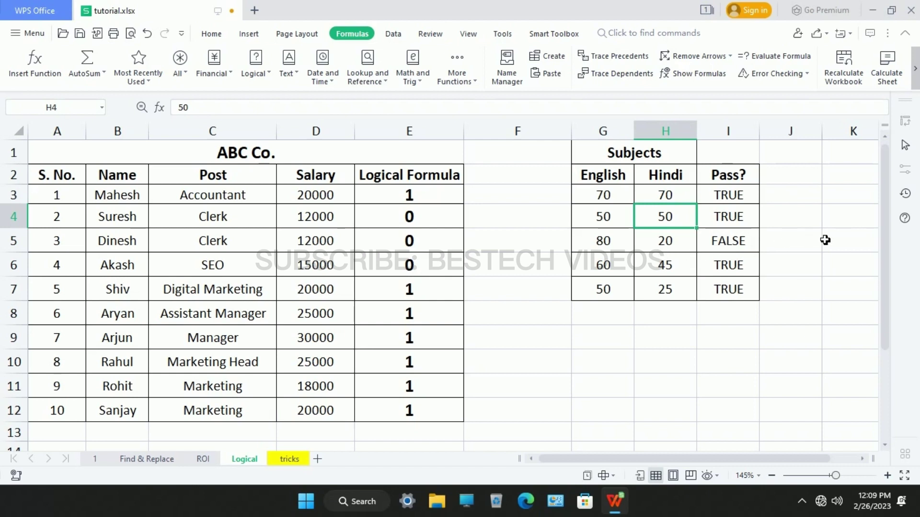
left_click_drag(753, 200, 761, 229)
left_click_drag(743, 274, 755, 294)
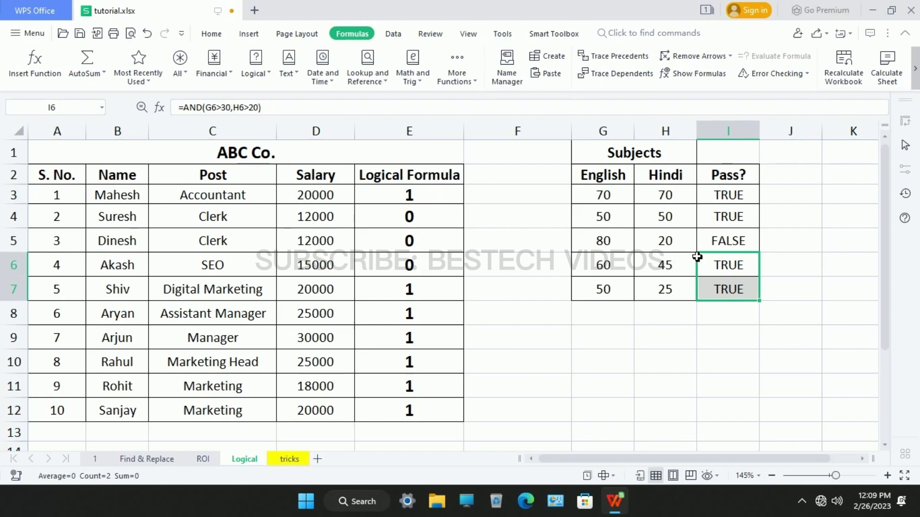
left_click(732, 252)
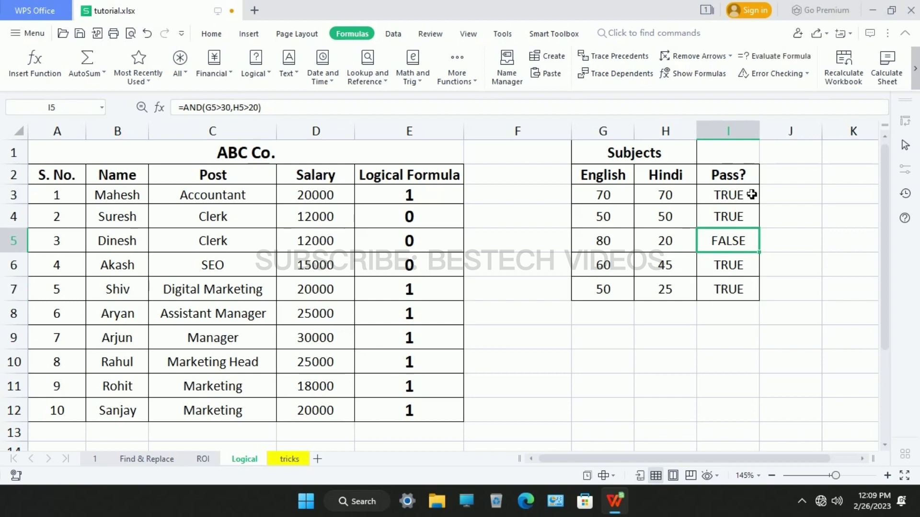
left_click(632, 363)
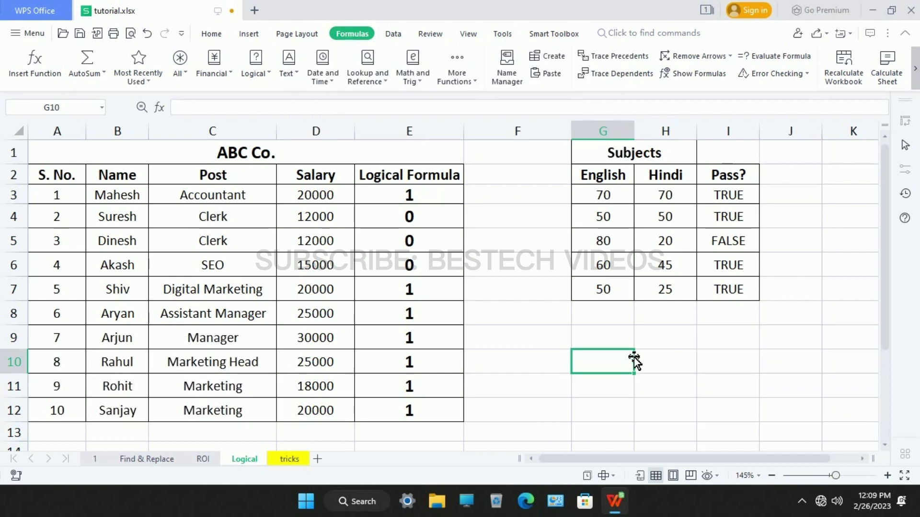
Open the IF formula in E3 for editing to examine its logical test and arguments, and accept it as written.
left_click(407, 199)
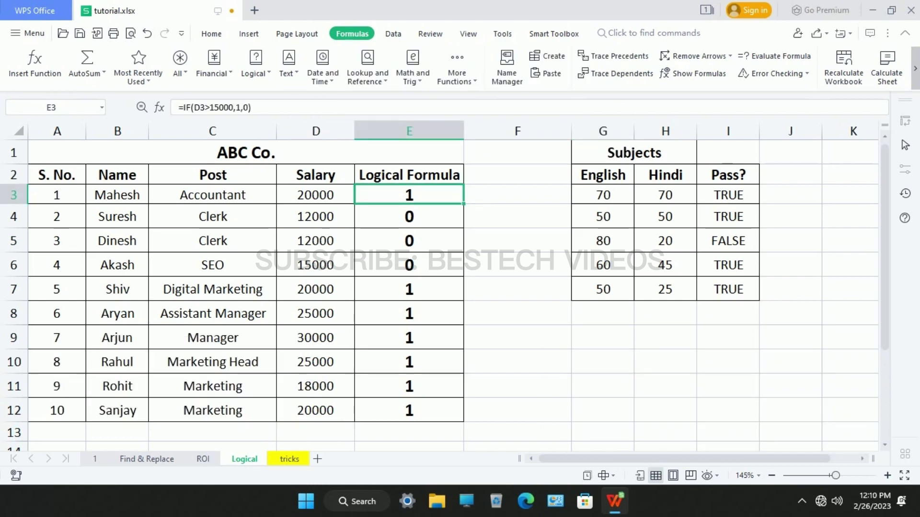
double_click(425, 202)
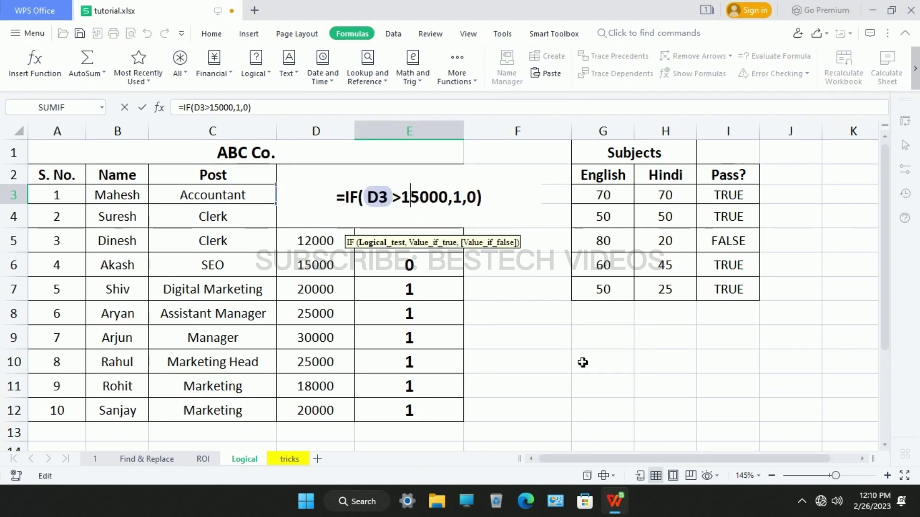
key("Left")
key("Left")
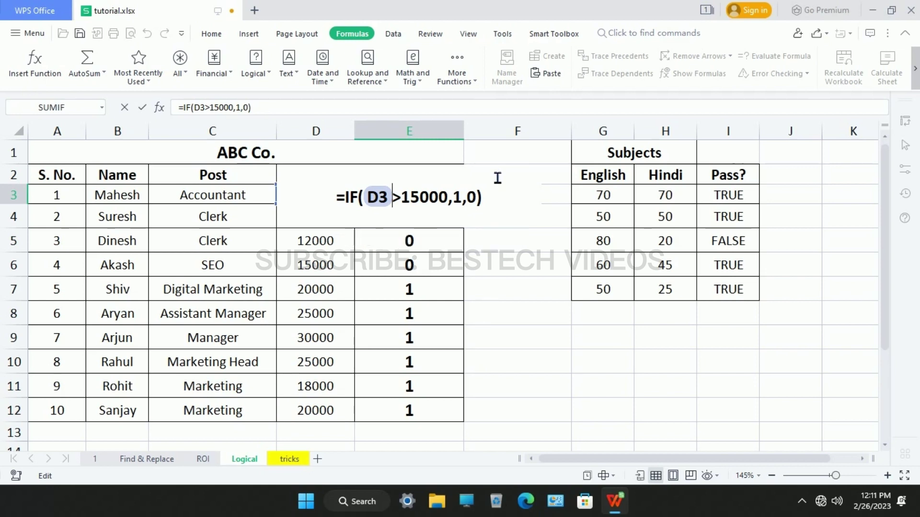
key("Return")
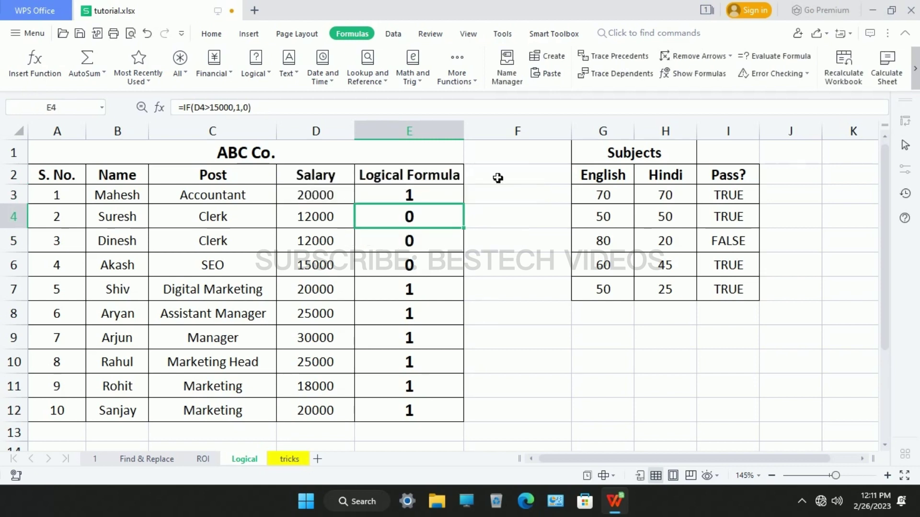
Change the salary threshold in the IF formula of E3 to 20000, giving =IF(D3>20000,1,0).
double_click(440, 200)
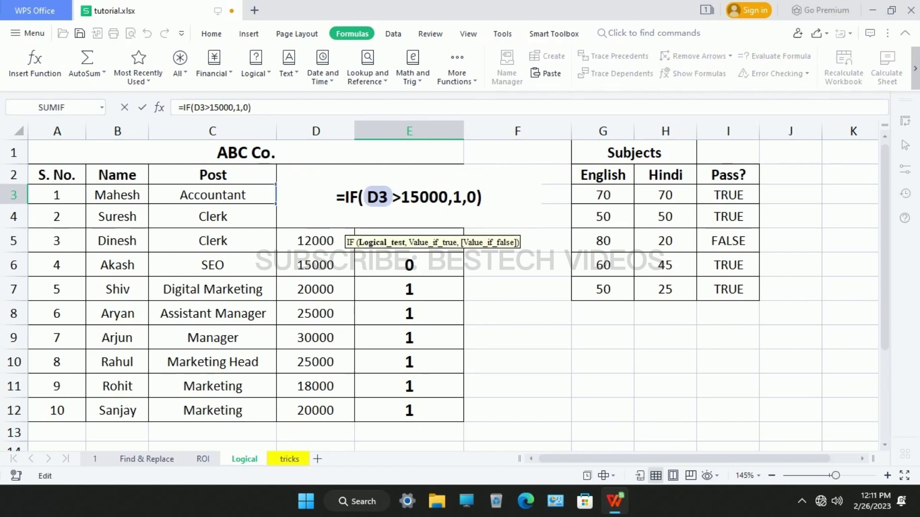
key("BackSpace")
key("BackSpace")
type("20")
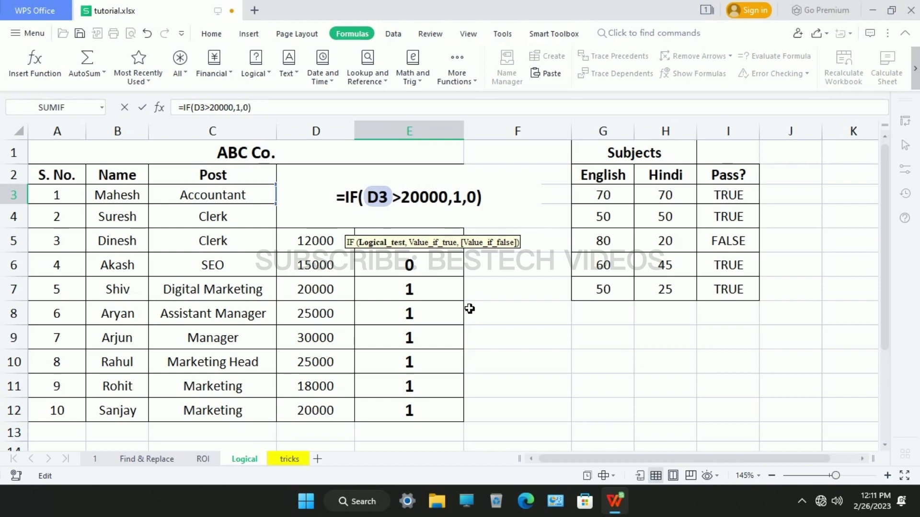
key("Return")
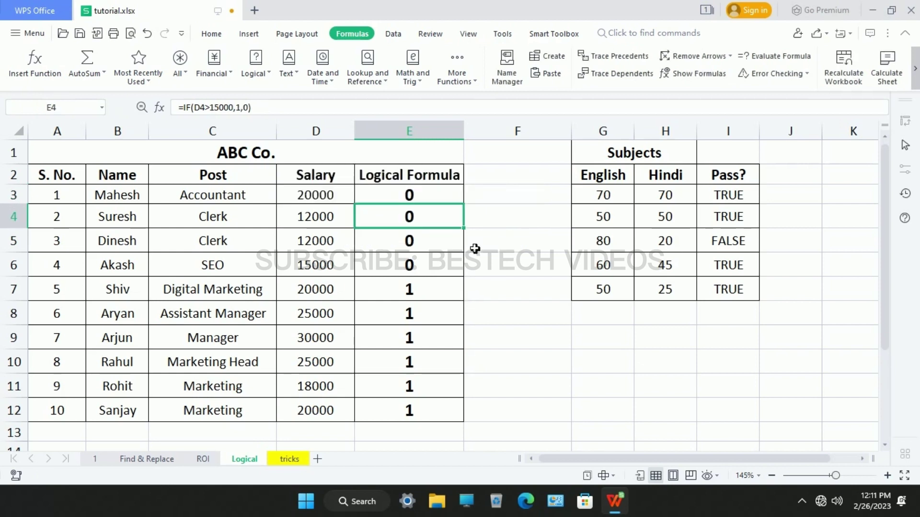
Copy the IF formula from E3 down the Logical Formula column to E12.
left_click(423, 201)
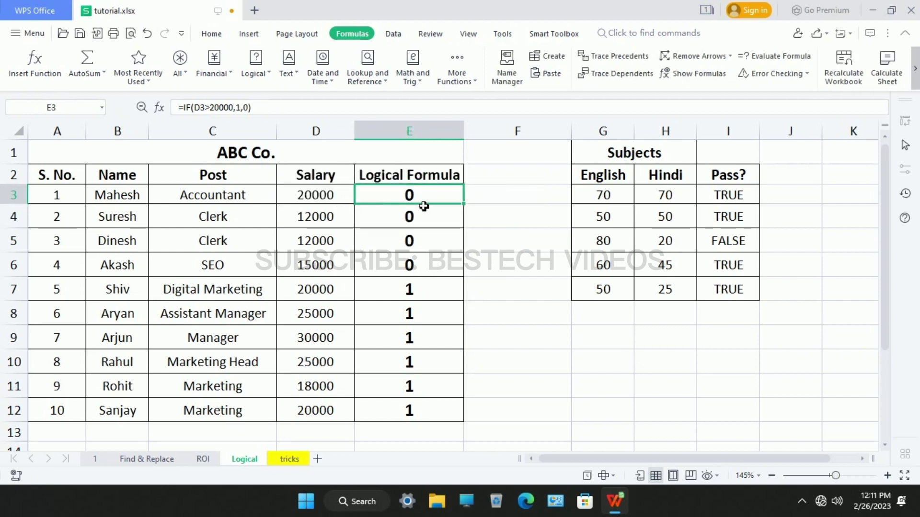
key("ctrl+c")
left_click_drag(441, 196, 456, 419)
key("ctrl+v")
left_click(525, 367)
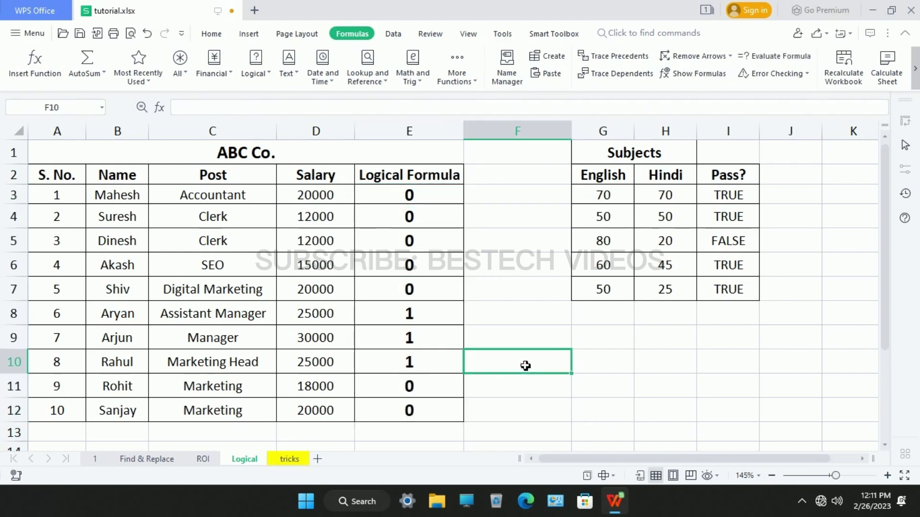
Check the IF results in the Logical Formula column against the salaries in D8:D10, then review E3:E7.
left_click(425, 312)
key("Down")
key("Down")
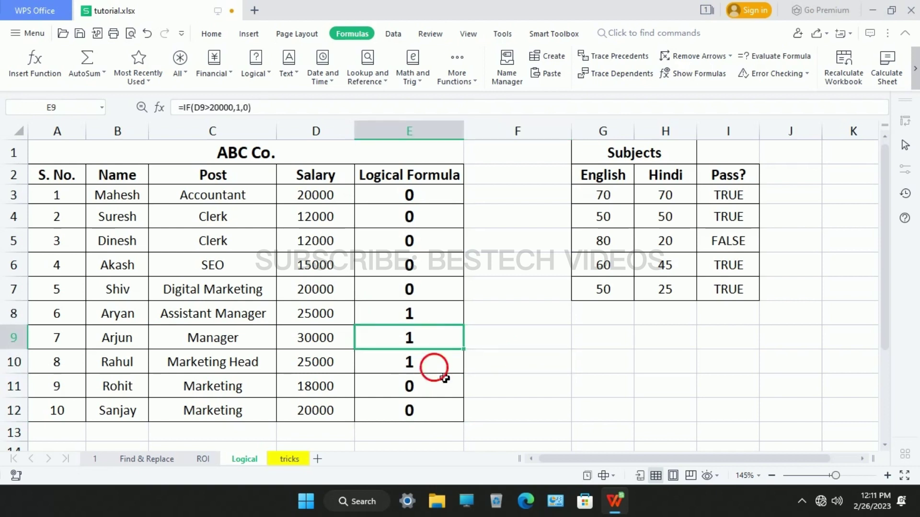
left_click(341, 324)
key("Down")
key("Down")
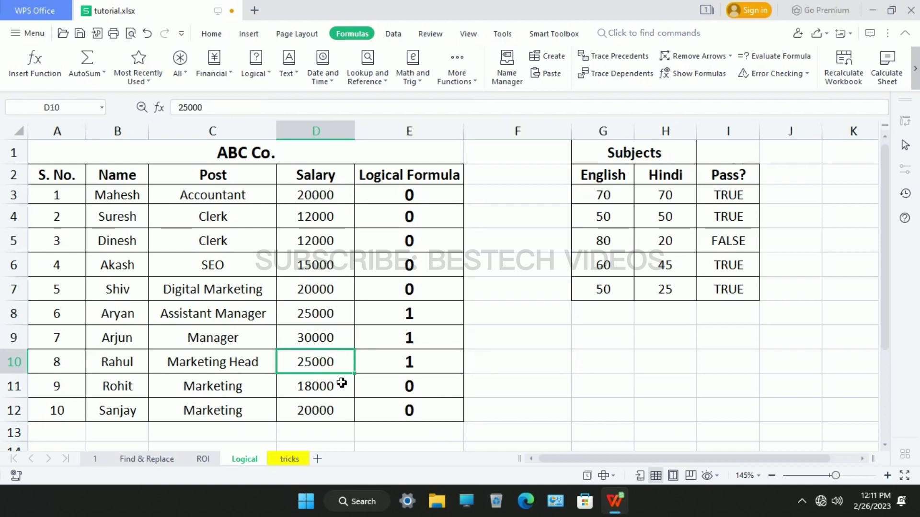
left_click(338, 325)
key("Down")
key("Down")
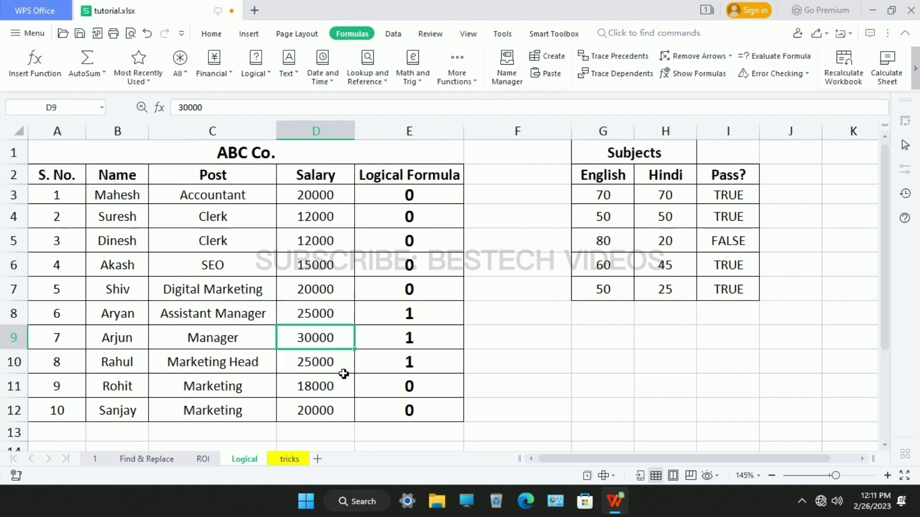
left_click(425, 325)
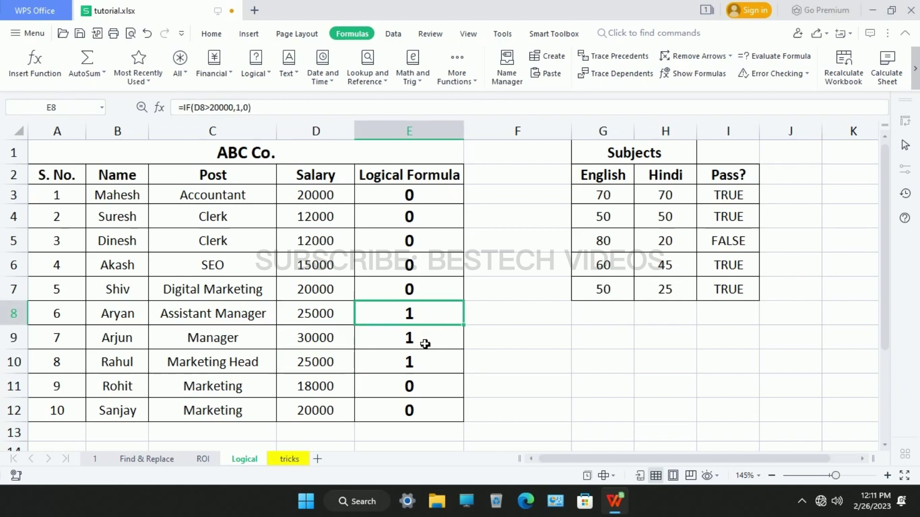
left_click(425, 342)
left_click(431, 372)
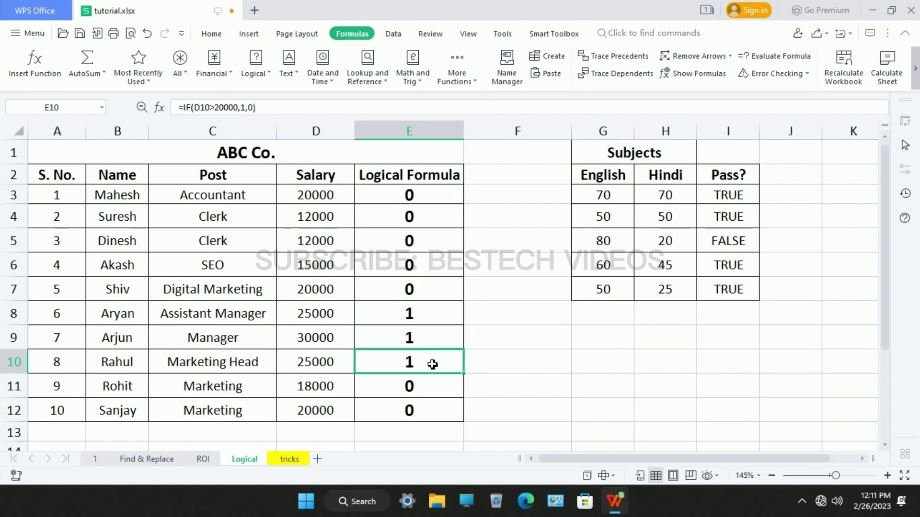
left_click_drag(411, 298, 425, 201)
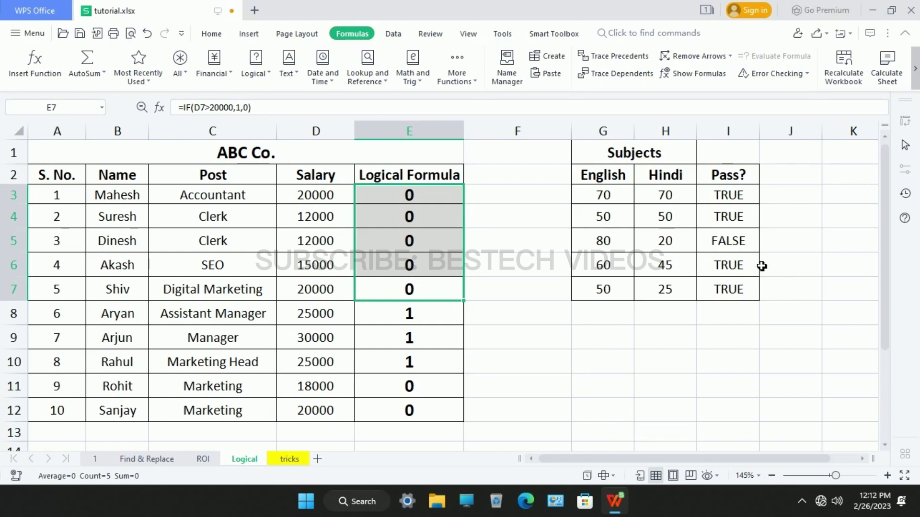
Change the Hindi condition in the AND formula of I3 to H3>50, keeping the English condition G3>30.
double_click(724, 196)
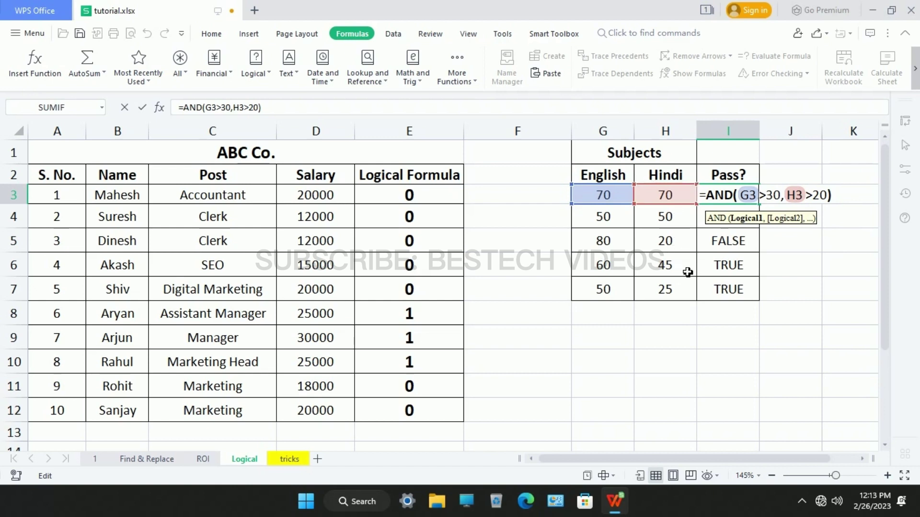
key("Return")
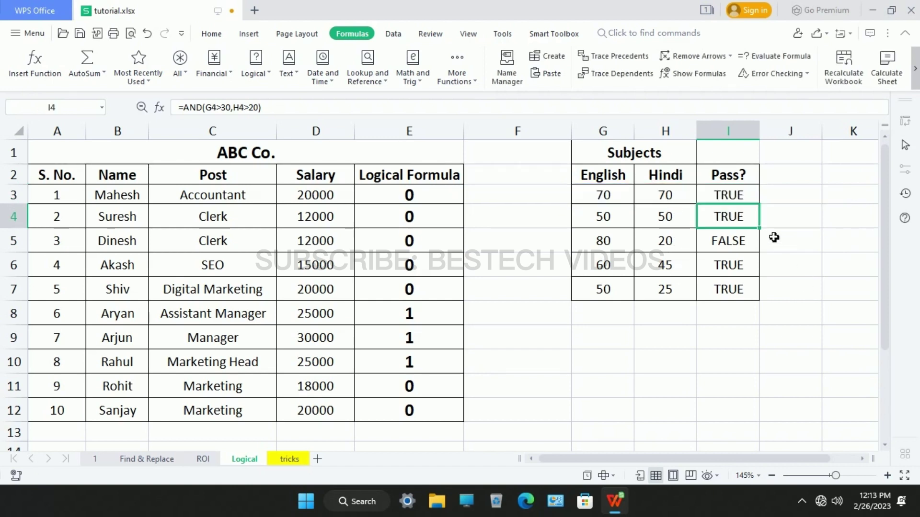
left_click(739, 205)
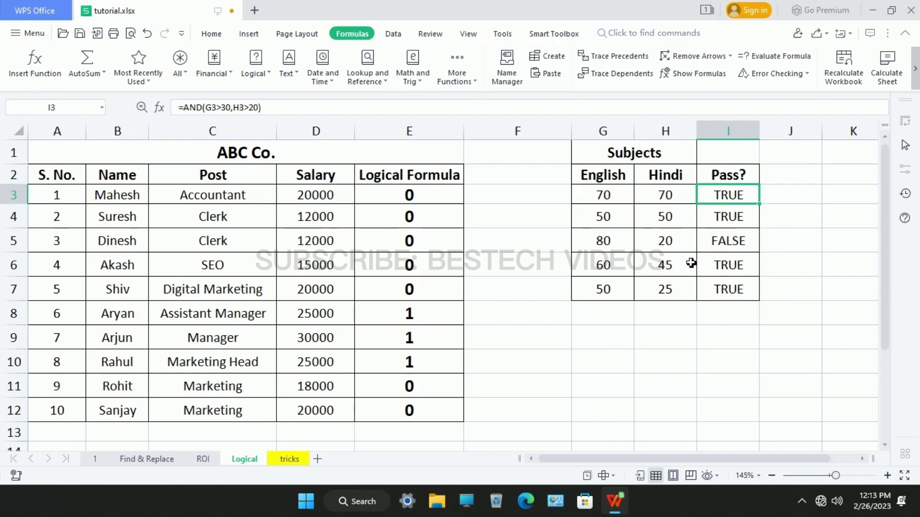
double_click(732, 202)
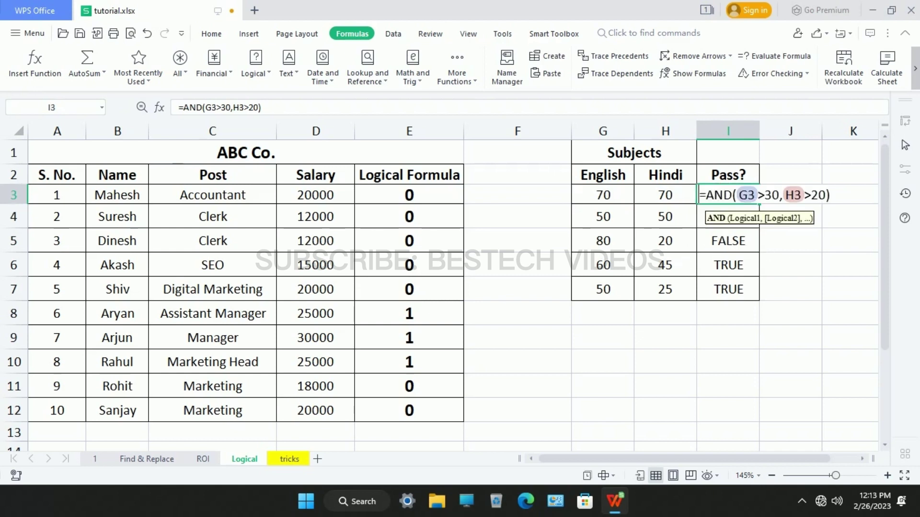
left_click(827, 206)
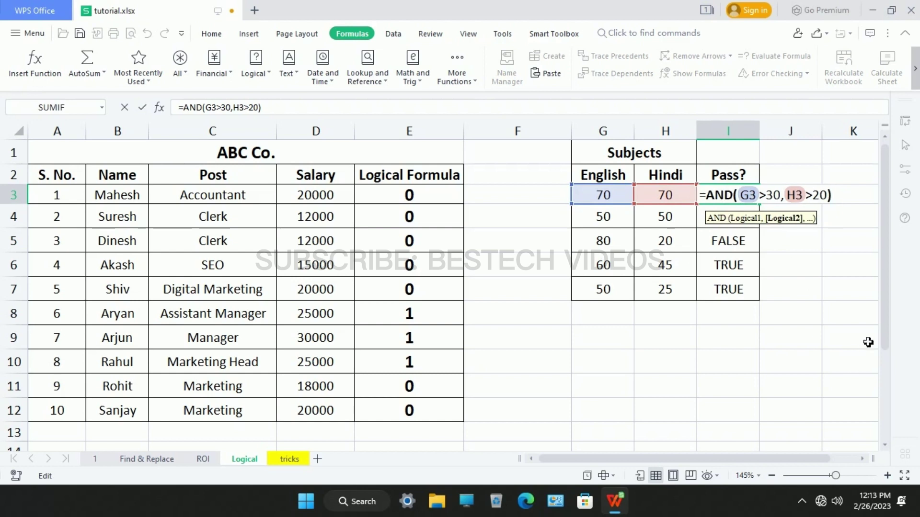
key("BackSpace")
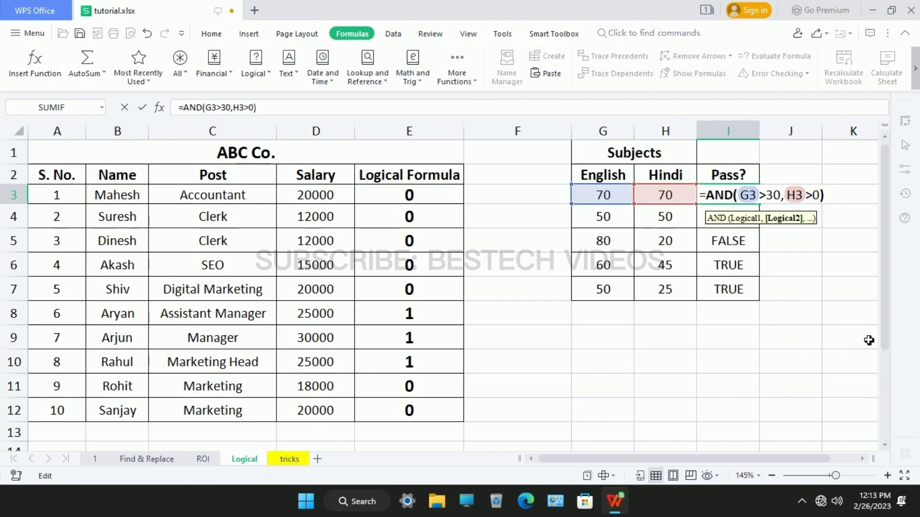
type("5")
key("Return")
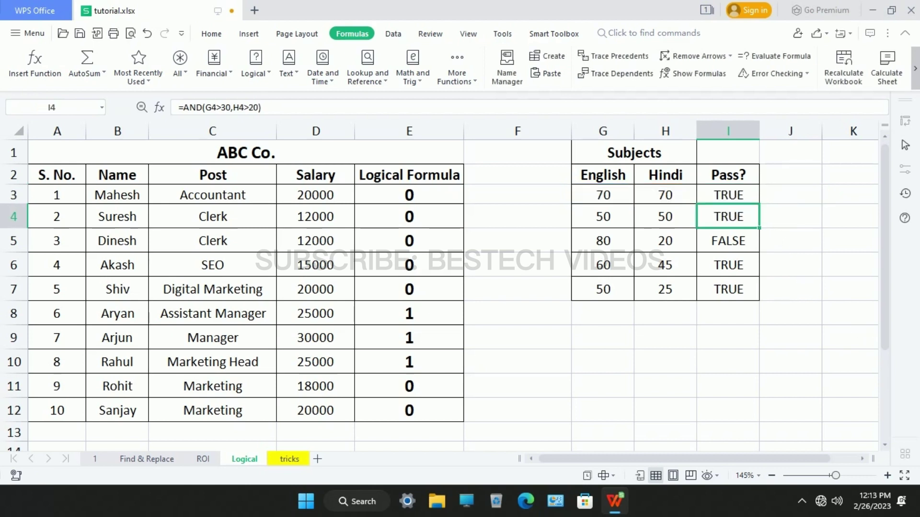
Copy the AND formula with the Hindi limit of 50 from I3 into I4:I7 and compare it with the Hindi marks.
left_click(755, 200)
key("Down")
key("shift+Down")
key("shift+Down")
key("shift+Down")
key("ctrl+v")
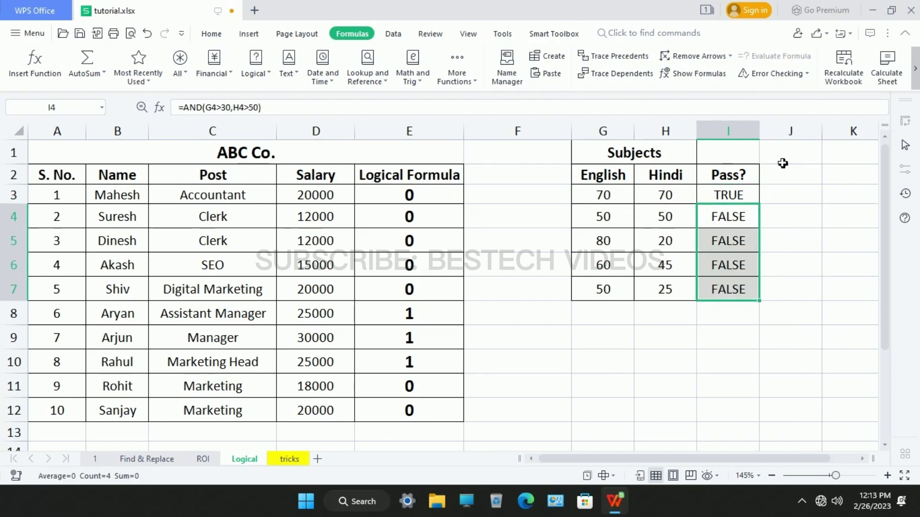
left_click(836, 237)
left_click_drag(690, 223, 694, 301)
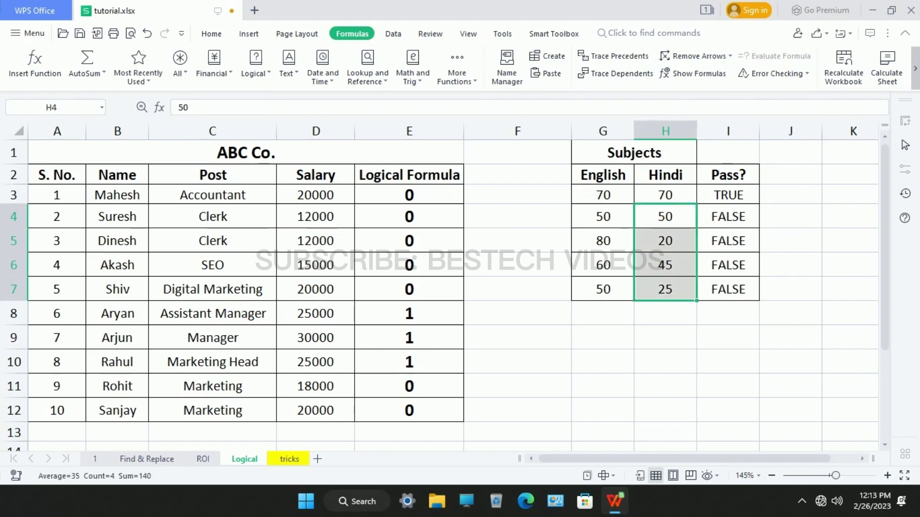
left_click_drag(752, 220, 748, 300)
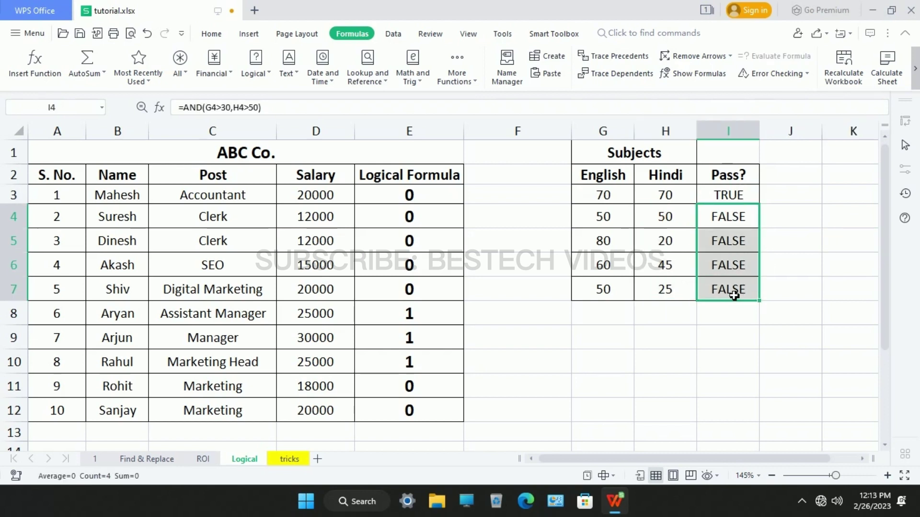
Set the English condition in the AND formula of I3 to G3>40.
left_click(735, 197)
double_click(734, 197)
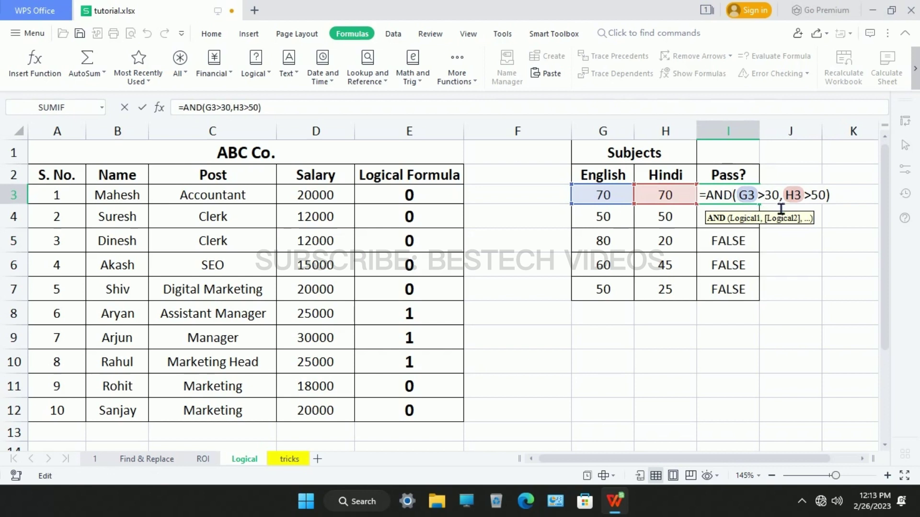
key("BackSpace")
type("4")
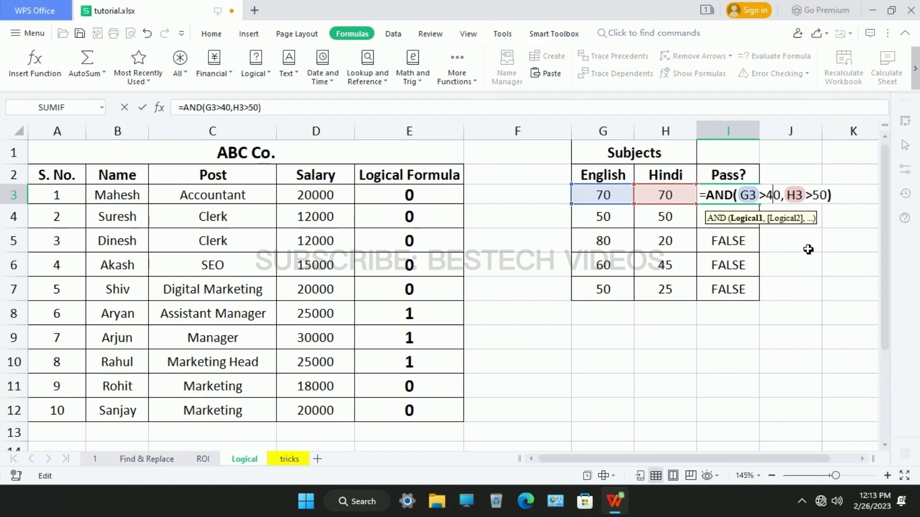
key("Return")
Paste the revised formula =AND(G3>40,H3>50) from I3 into I4:I7 and examine the copy in I4.
left_click(756, 205)
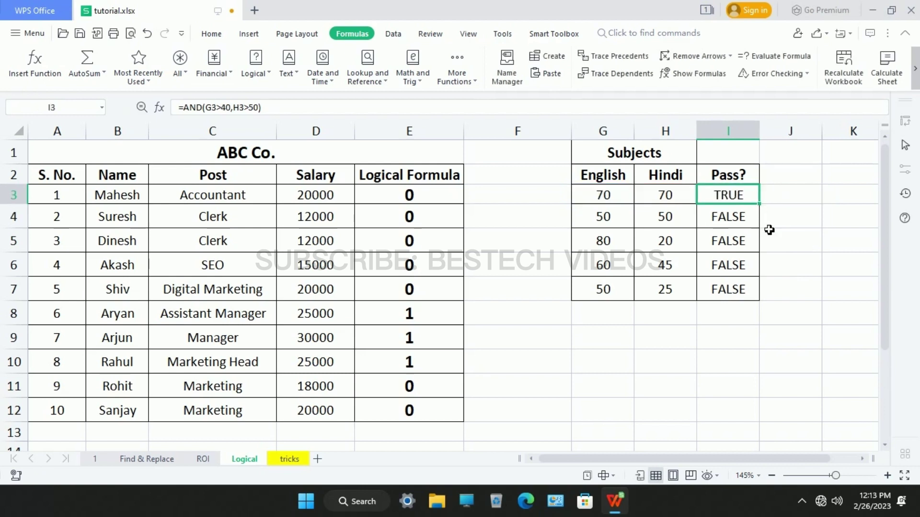
key("ctrl+c")
left_click(743, 223)
left_click_drag(747, 235, 756, 302)
key("ctrl+v")
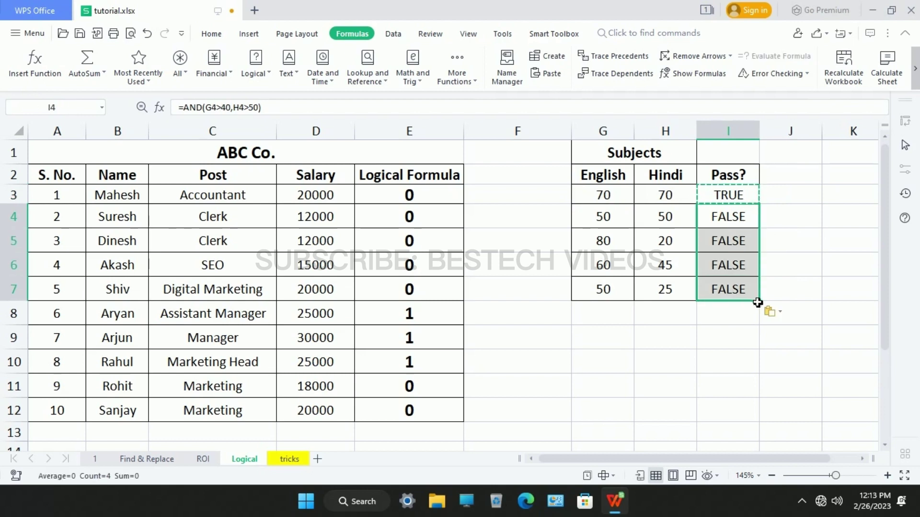
left_click(829, 270)
key("Escape")
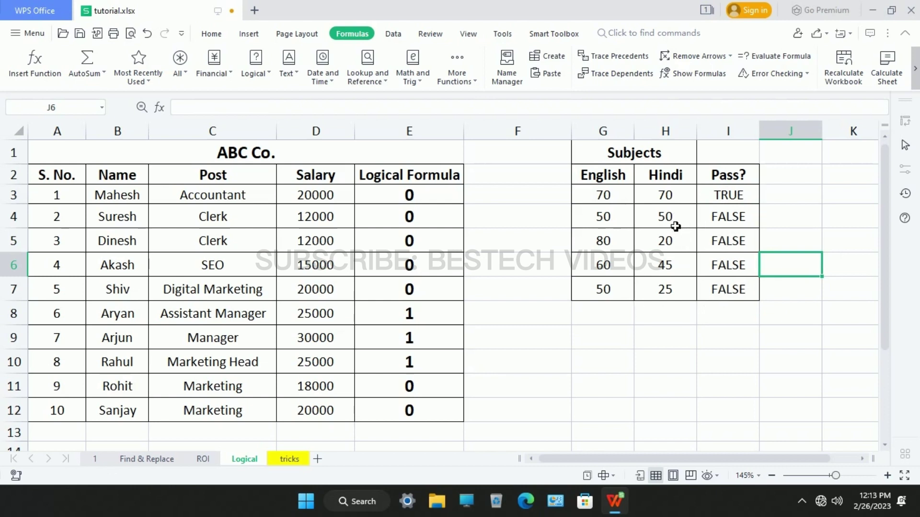
double_click(722, 217)
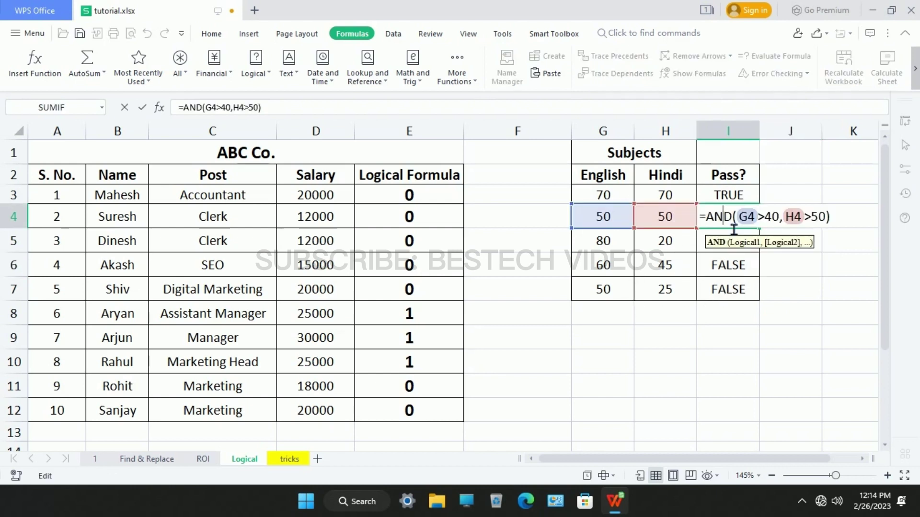
key("Return")
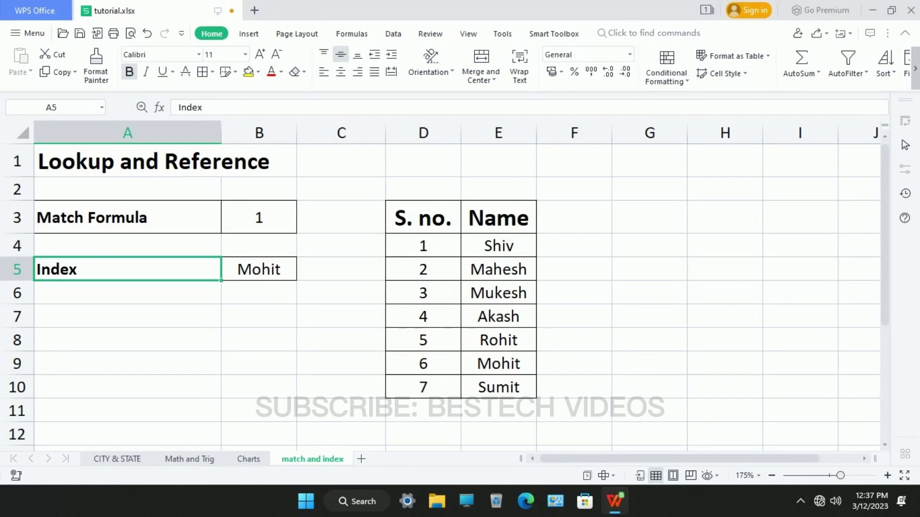
Examine the Match Formula and Index entries under Lookup and Reference and view the list of lookup and reference functions.
left_click(120, 230)
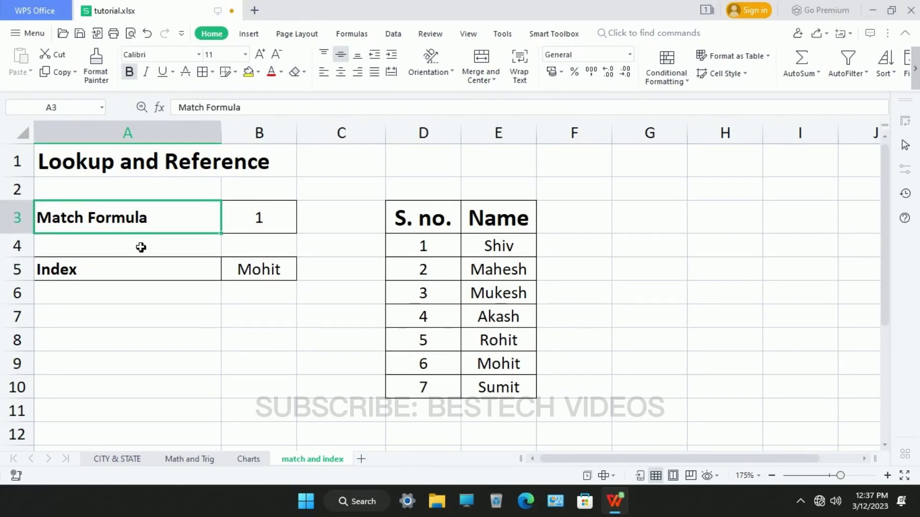
left_click(137, 285)
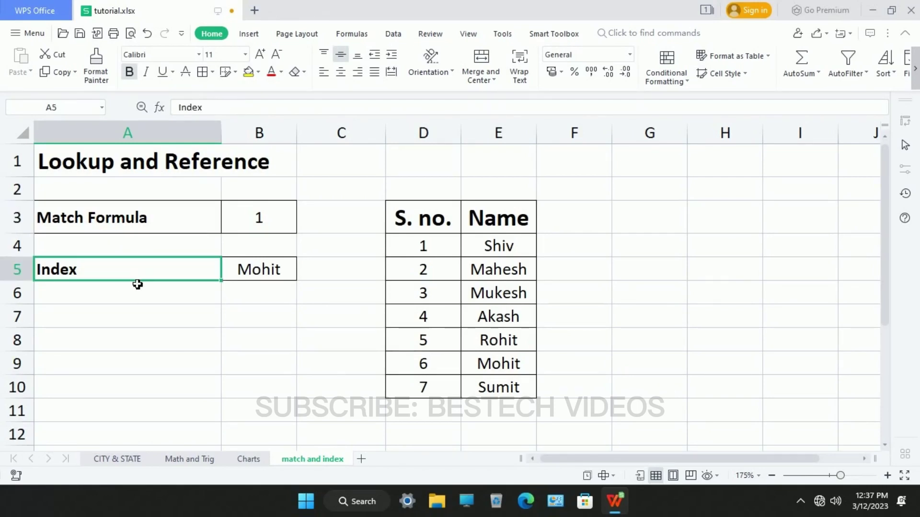
left_click(124, 176)
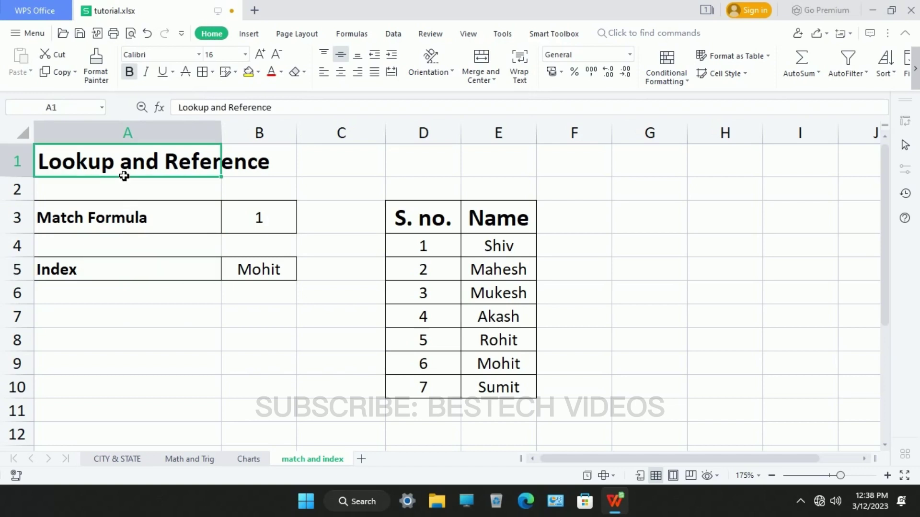
left_click(351, 33)
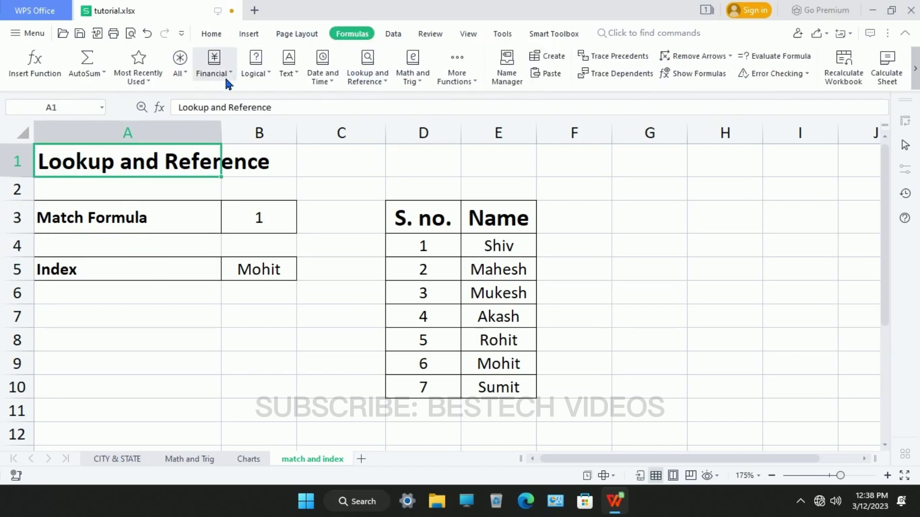
left_click(386, 83)
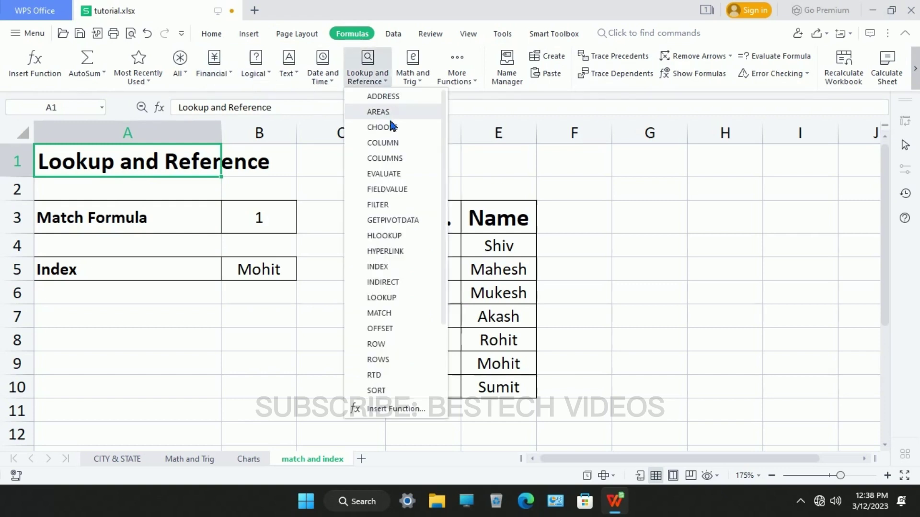
left_click(194, 299)
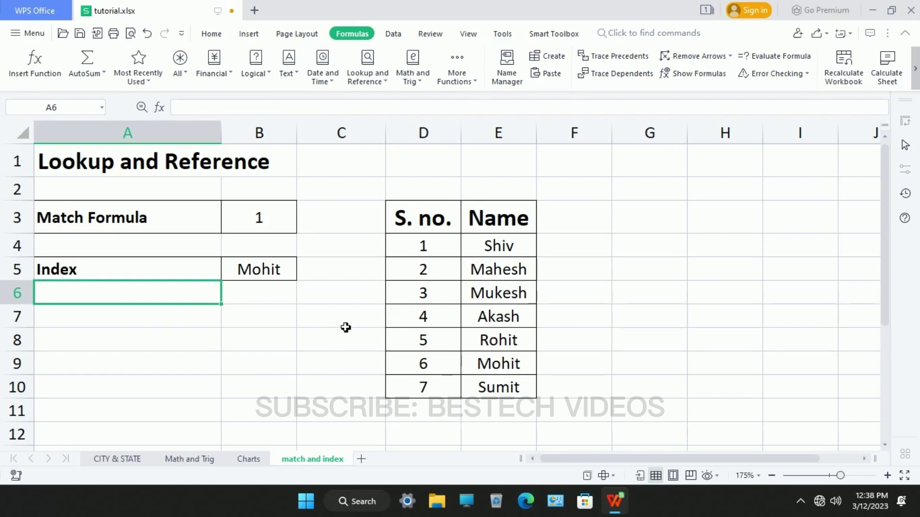
View the state and city table on the CITY & STATE sheet, comparing row 4 across the states, and return to the match and index sheet.
left_click(122, 462)
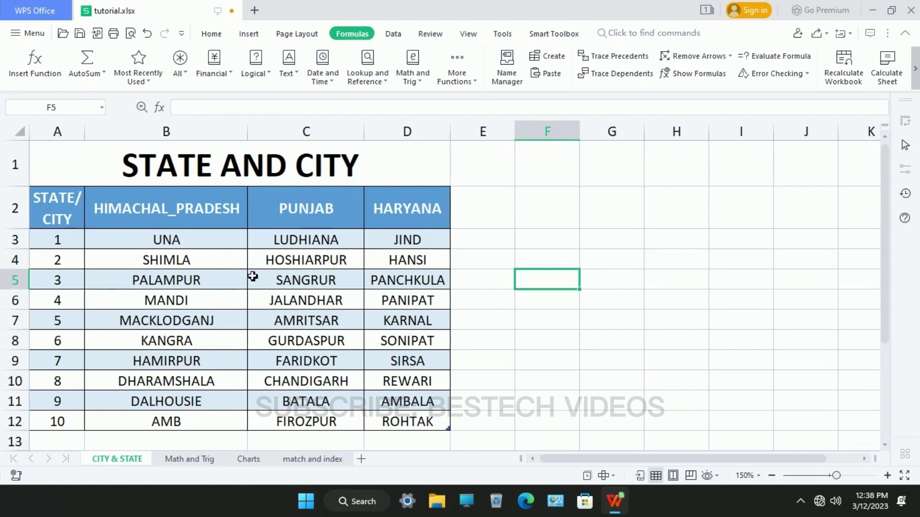
left_click(192, 261)
left_click(344, 266)
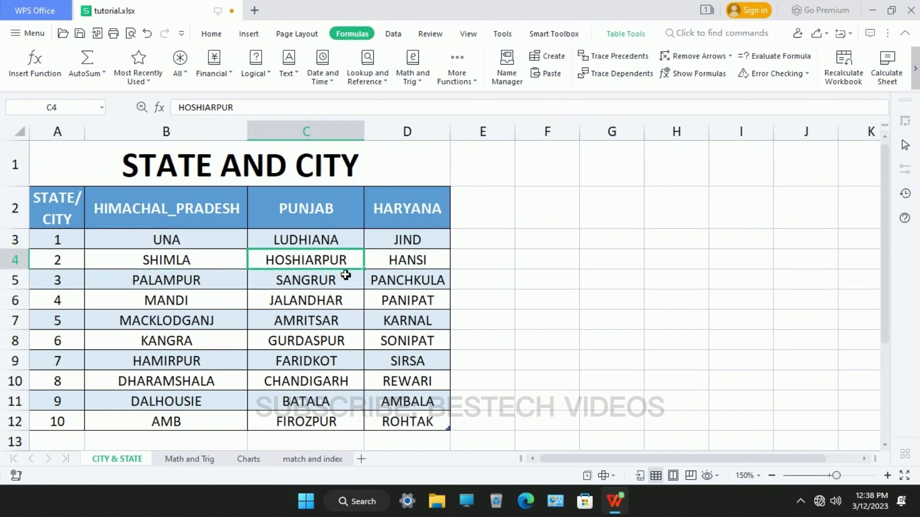
left_click(415, 266)
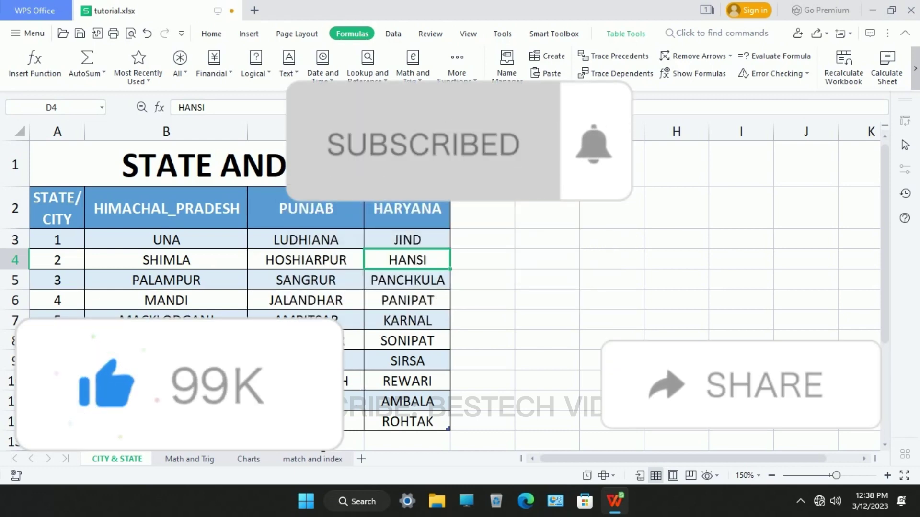
left_click(304, 460)
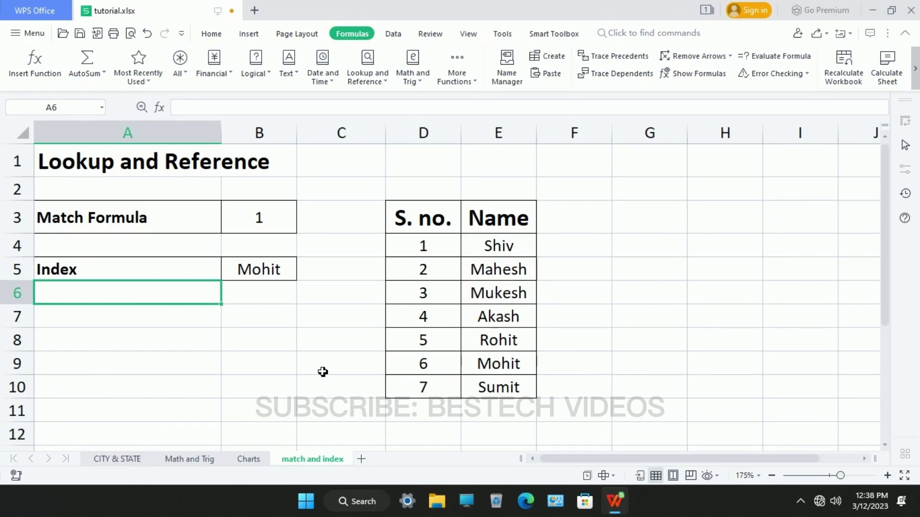
Examine the MATCH formula in B3, the INDEX formula in B5 and the S. no. and Name table in D4:E10.
left_click(280, 320)
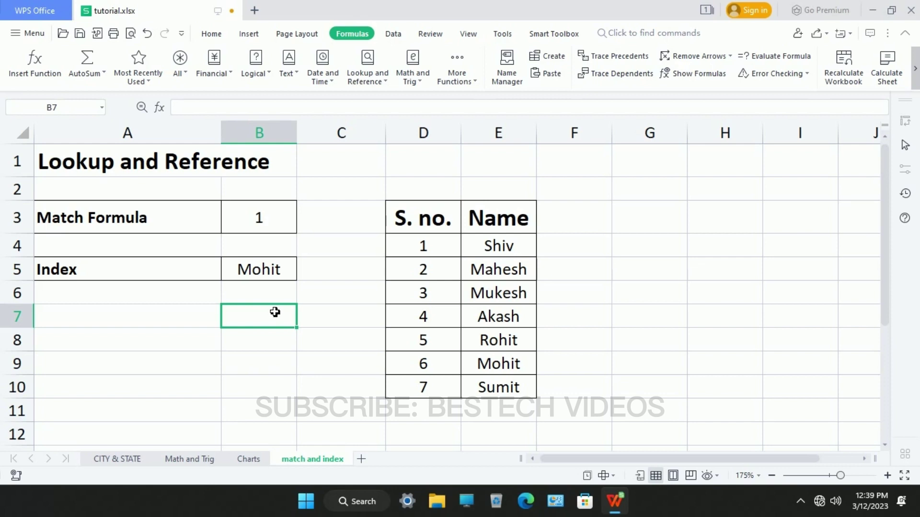
left_click(162, 234)
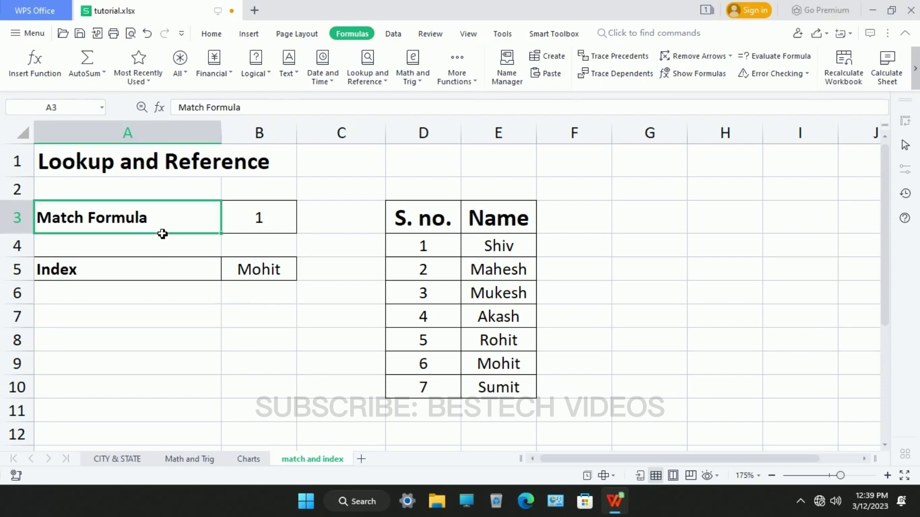
left_click(278, 231)
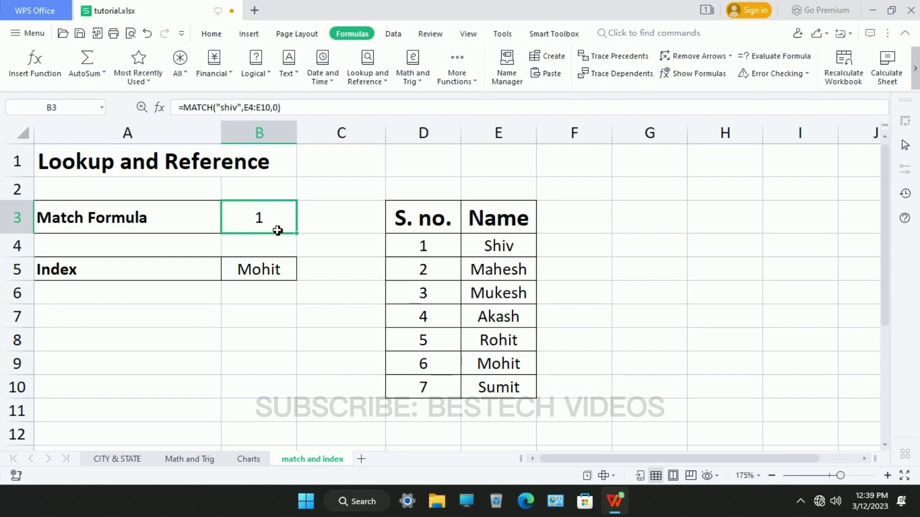
left_click(288, 274)
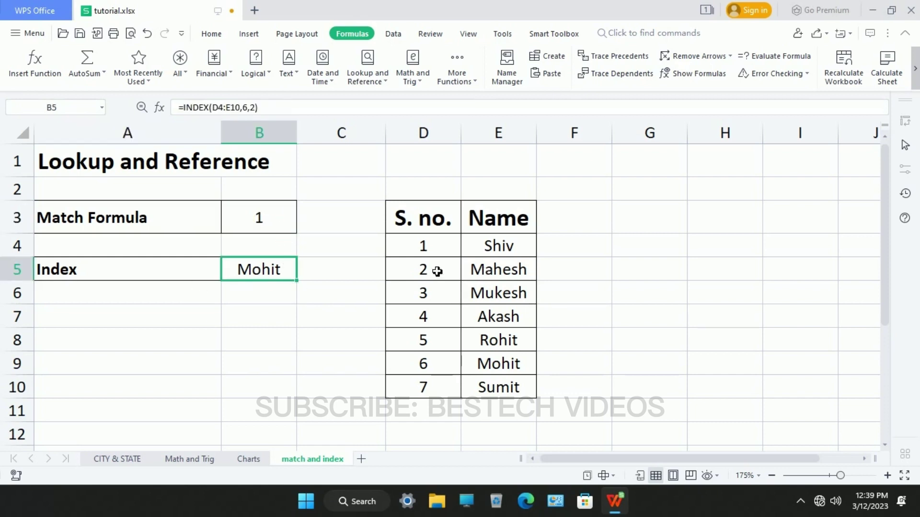
left_click(440, 253)
left_click_drag(486, 260, 515, 392)
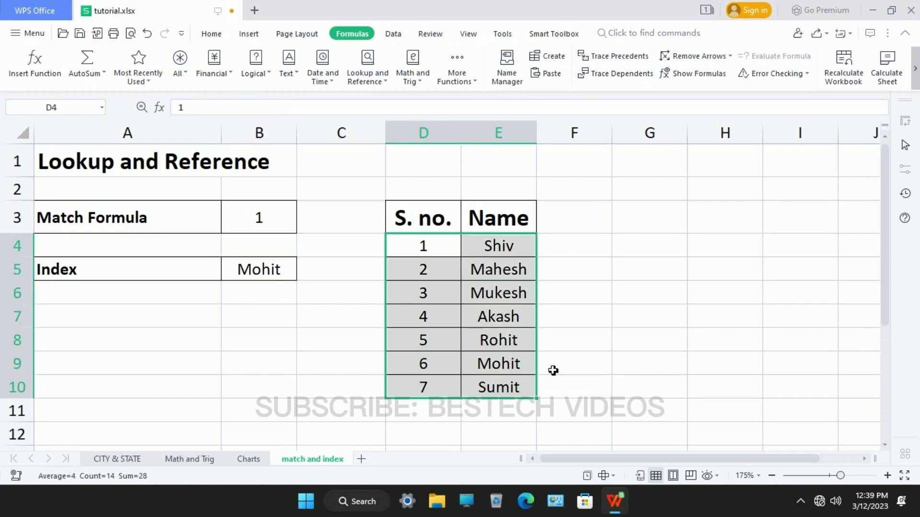
left_click(609, 323)
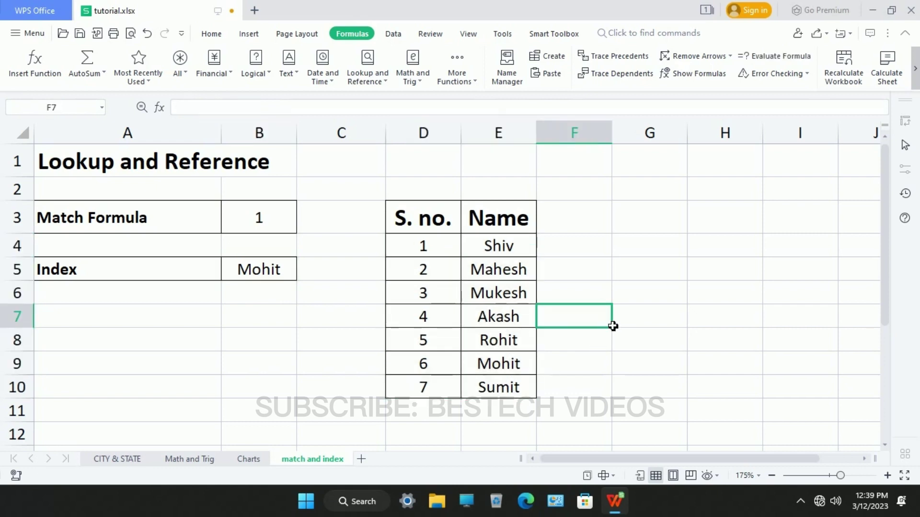
Replace the lookup value of the MATCH formula in B3 with the name listed in E7, keeping the range E4:E10 and match type 0.
double_click(272, 230)
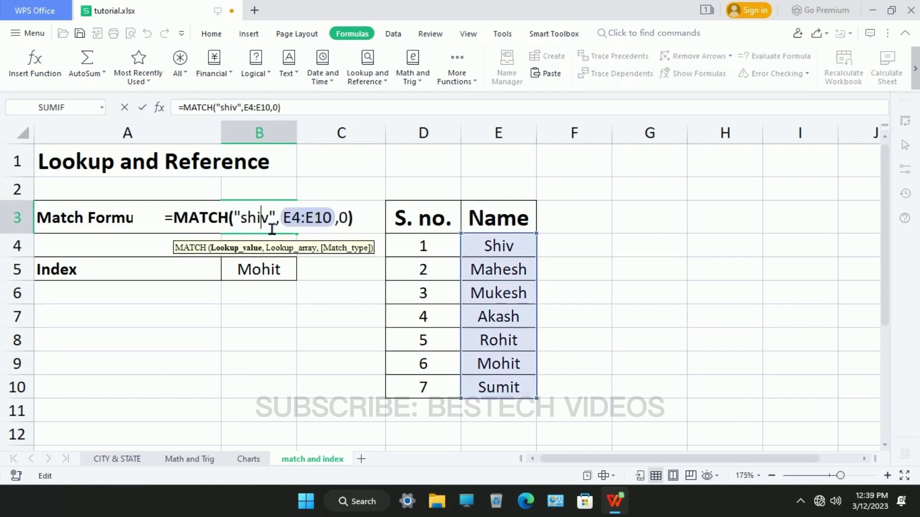
left_click(201, 232)
left_click(271, 229)
key("BackSpace")
key("BackSpace")
key("BackSpace")
key("BackSpace")
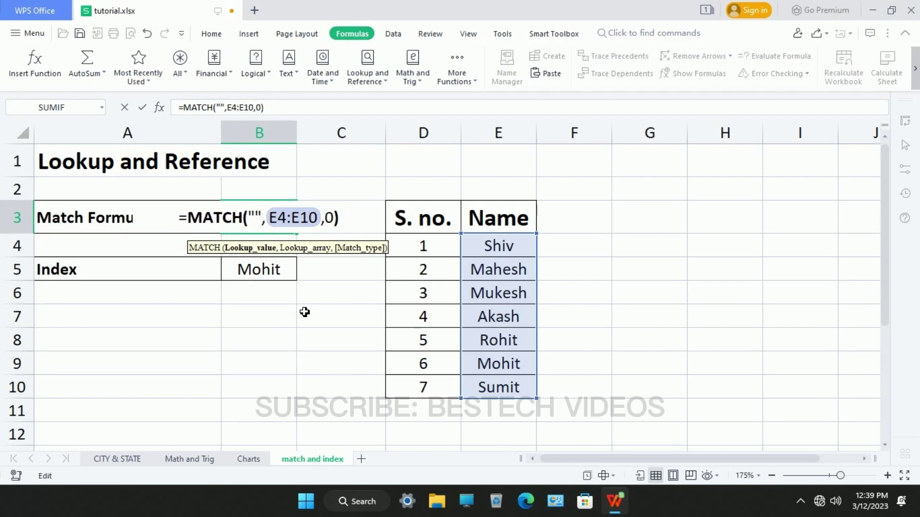
type("akash")
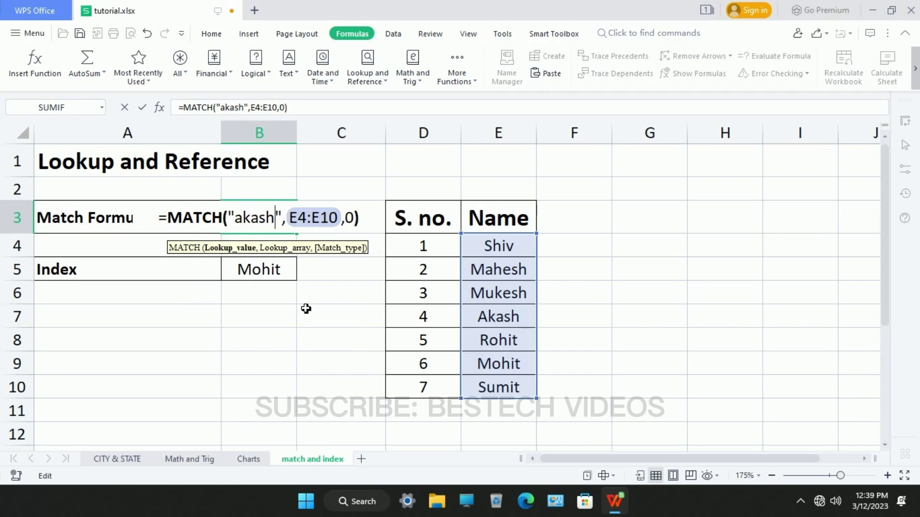
key("Return")
key("Up")
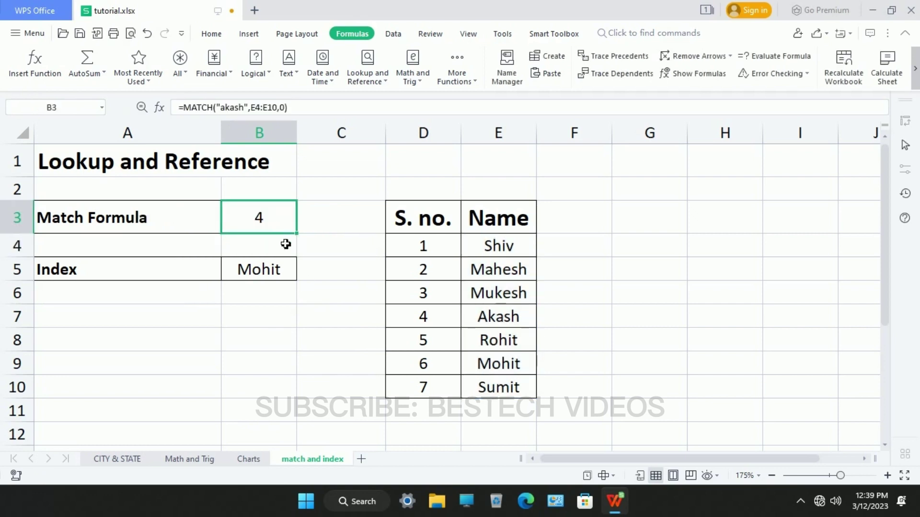
Compare the match result with the serial number and name in row 7, and examine each argument of the MATCH formula in B3.
left_click(439, 325)
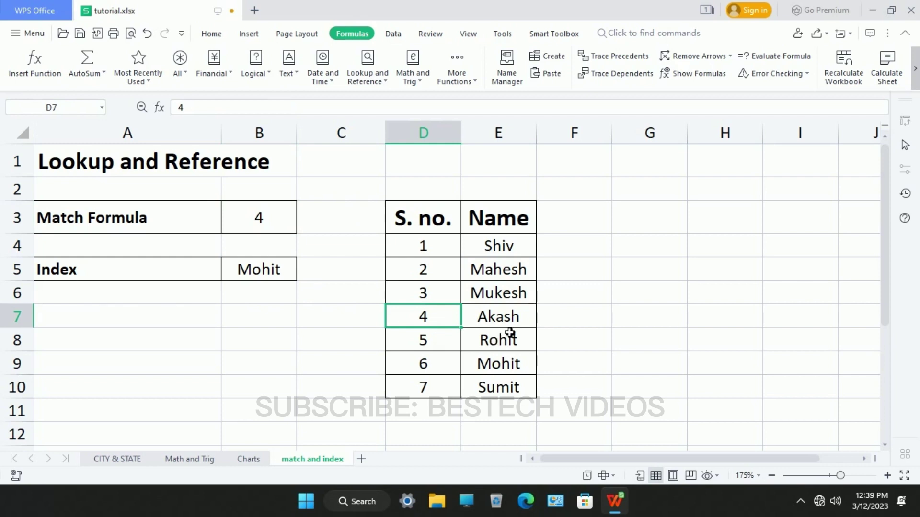
left_click(507, 326)
left_click(271, 218)
double_click(281, 220)
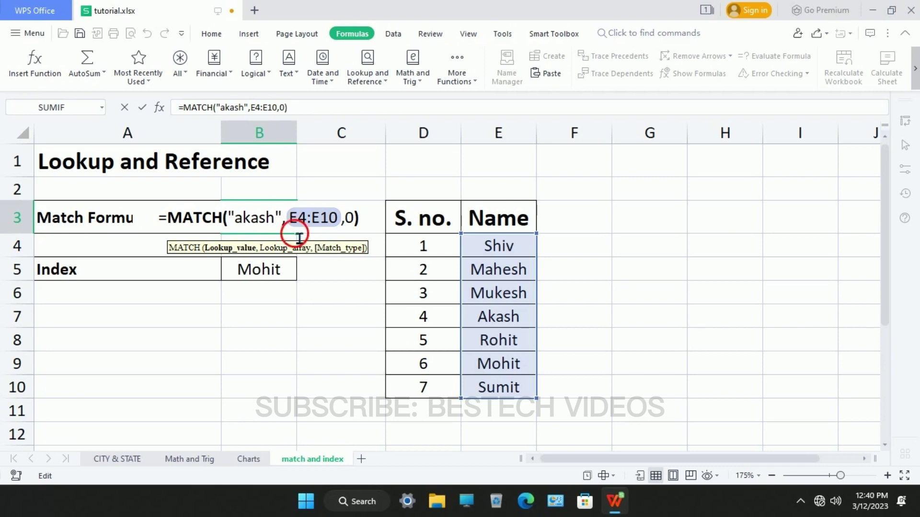
left_click(322, 228)
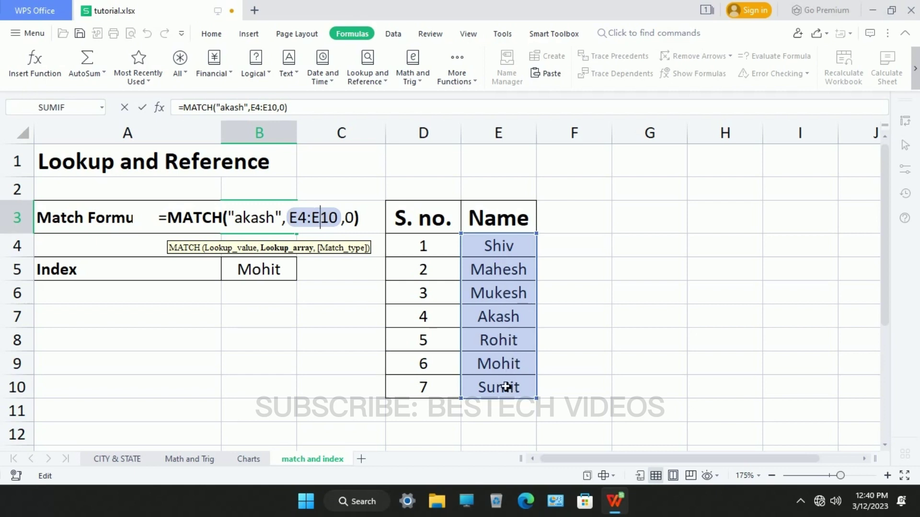
left_click(356, 224)
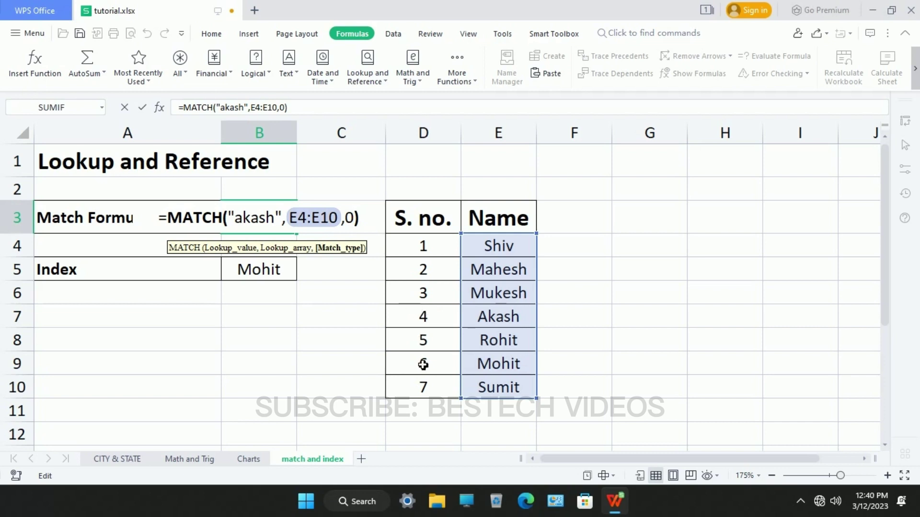
key("Return")
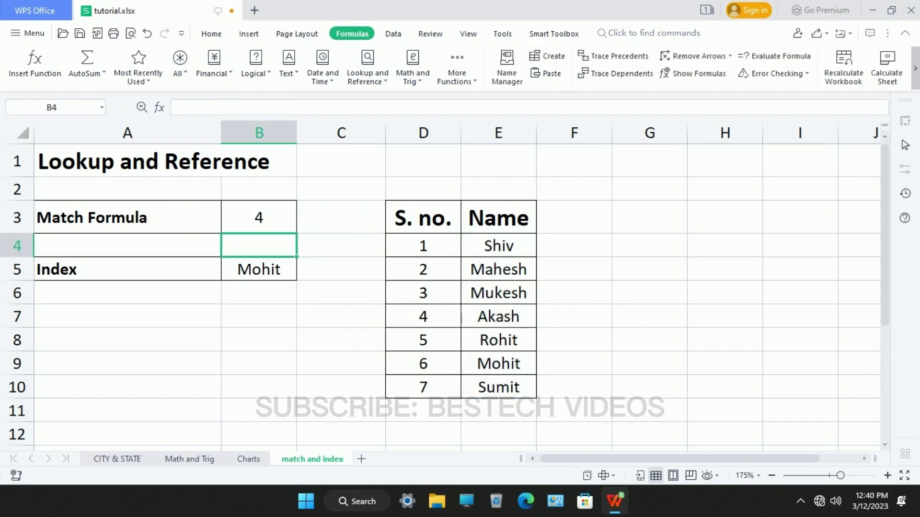
Change the lookup value of the MATCH formula in B3 to the name listed in E8.
left_click(279, 230)
double_click(281, 231)
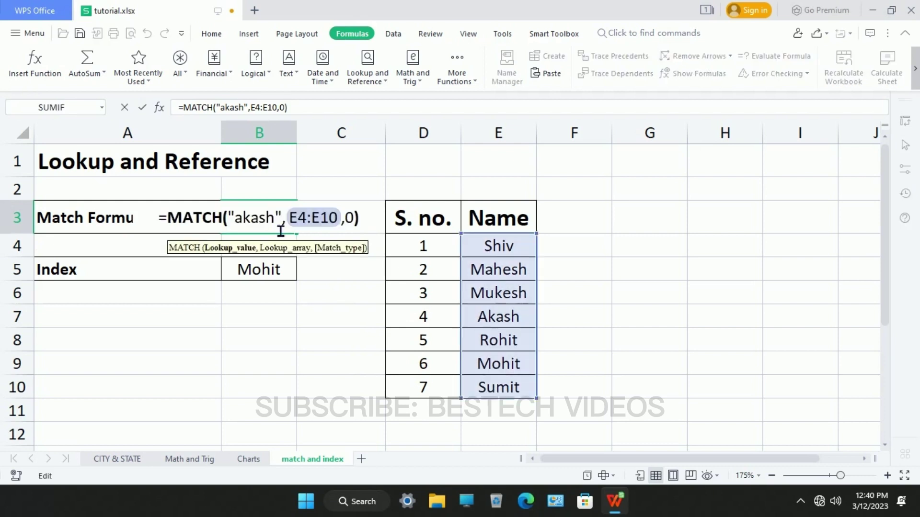
key("Right")
key("BackSpace")
key("BackSpace")
key("BackSpace")
key("BackSpace")
key("BackSpace")
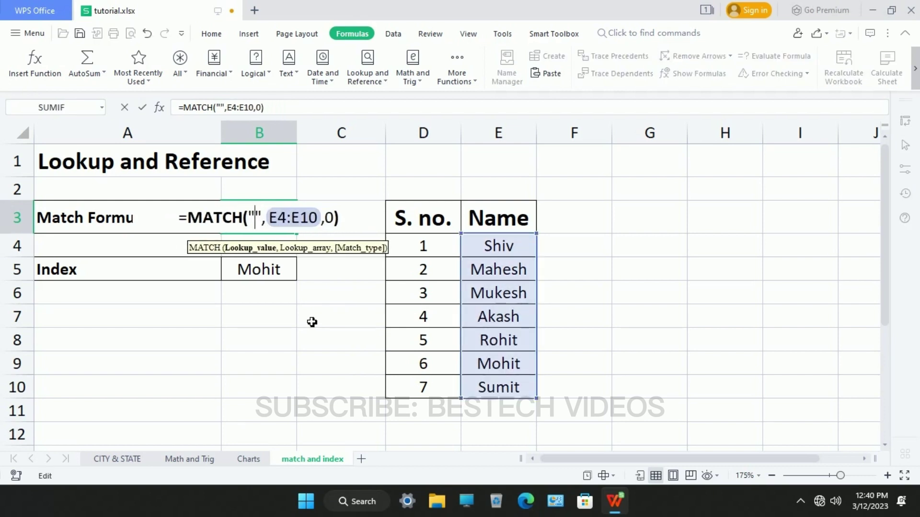
type("rohit")
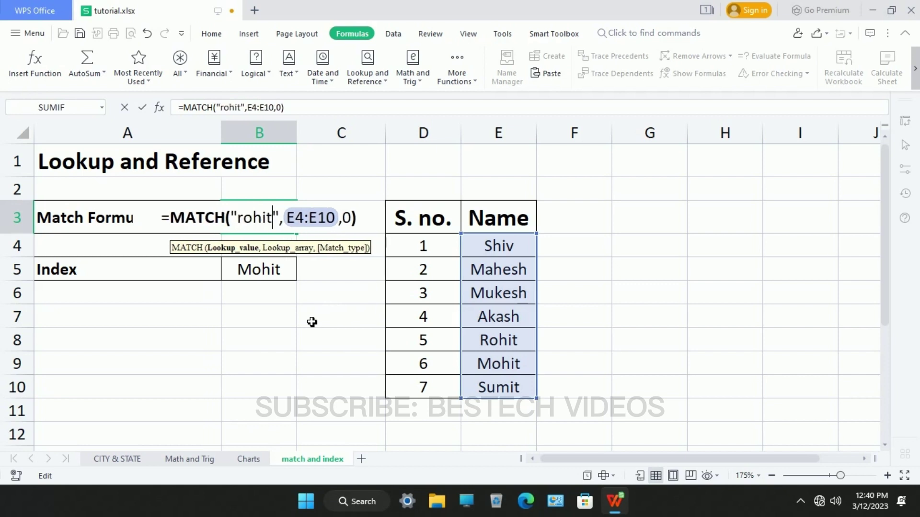
key("Return")
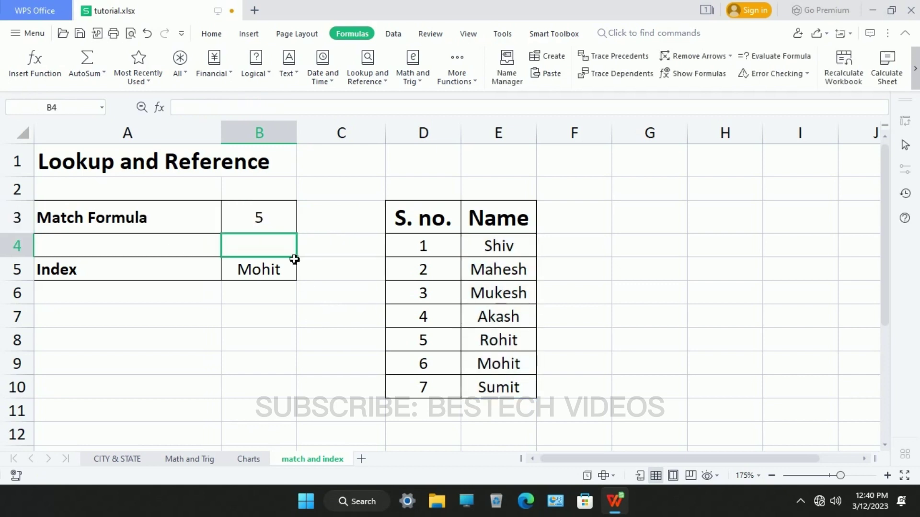
Review the lookup value, lookup array and match type arguments of the revised MATCH formula in B3.
left_click(269, 218)
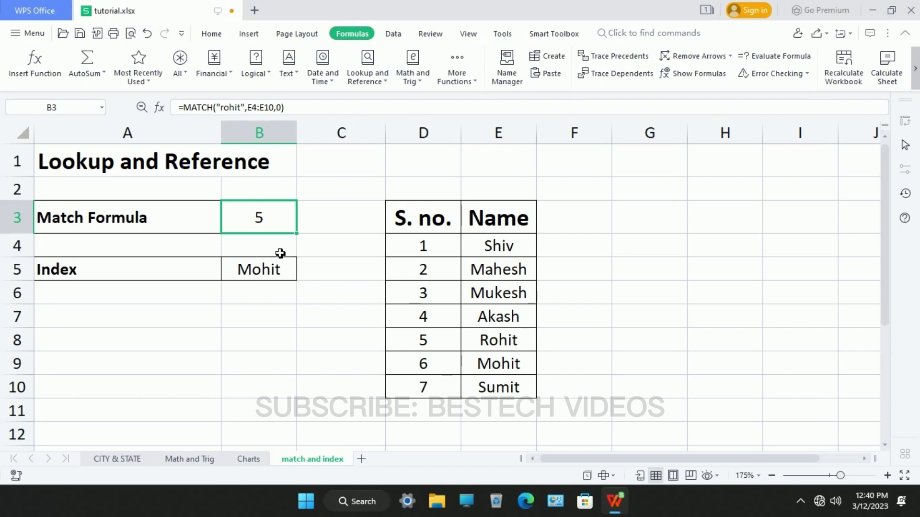
double_click(273, 233)
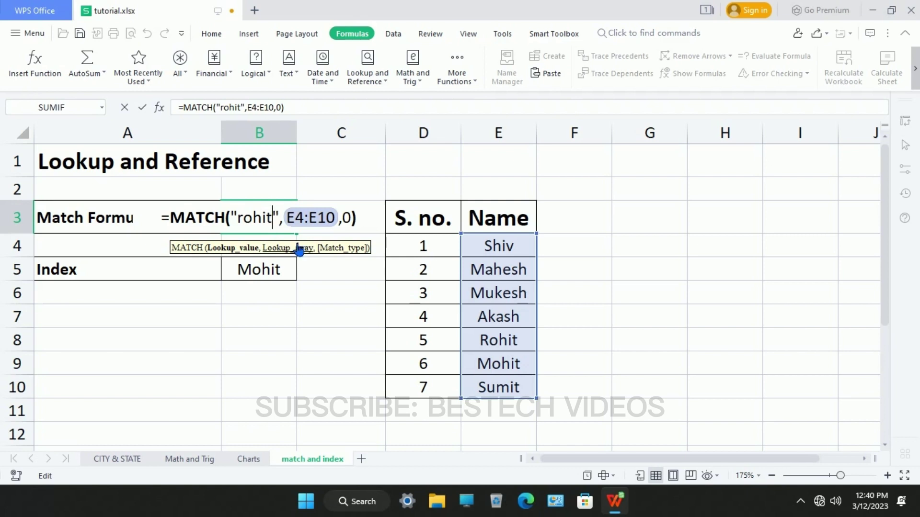
key("Return")
Examine the array, row number and column number arguments of the INDEX formula in B5.
key("Down")
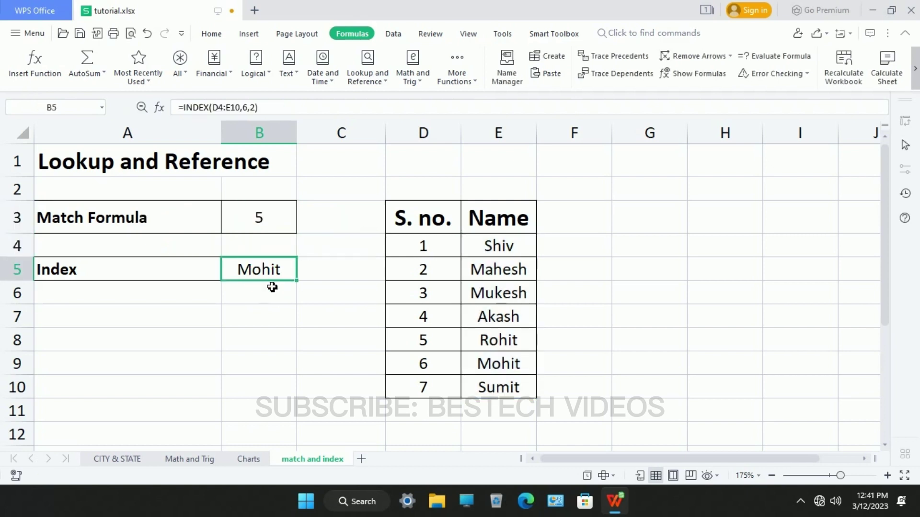
key("F2")
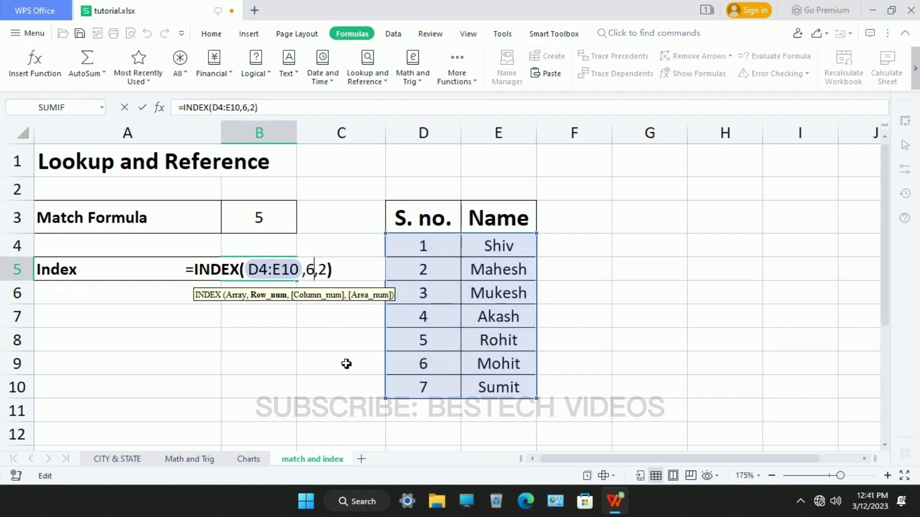
key("Return")
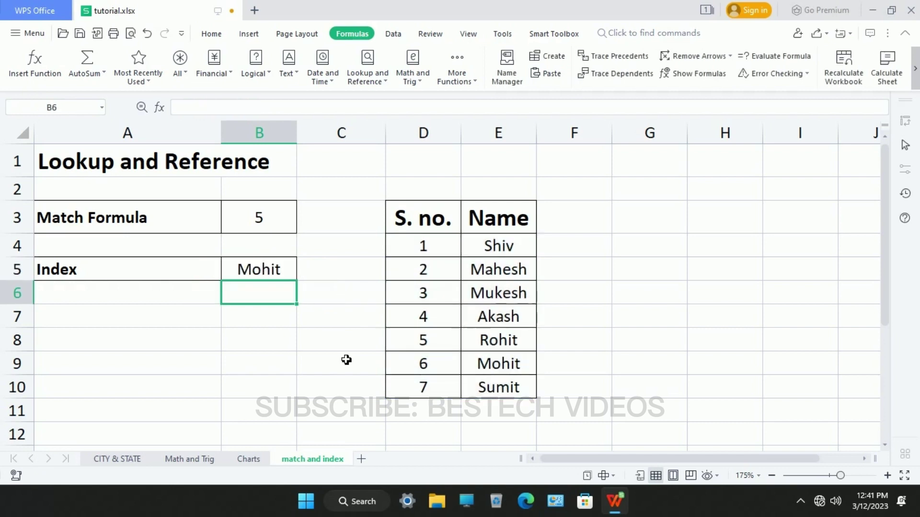
left_click(278, 283)
double_click(266, 271)
left_click(320, 285)
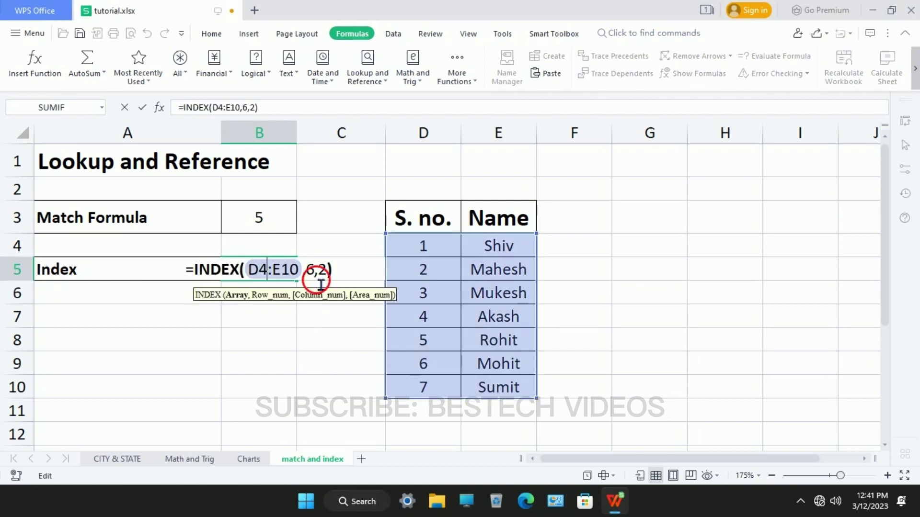
key("Return")
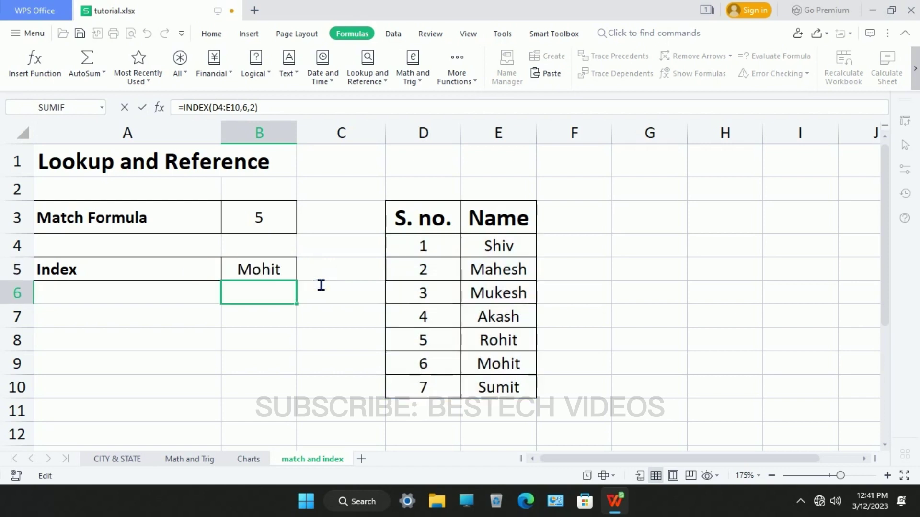
Set the row number of the INDEX formula in B5 to 2 and compare the result with the entries in row 5.
double_click(263, 282)
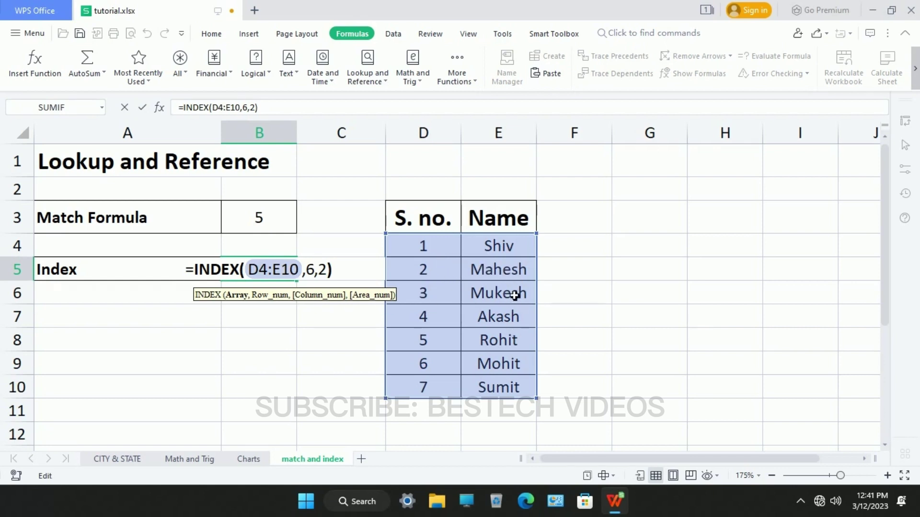
left_click(320, 280)
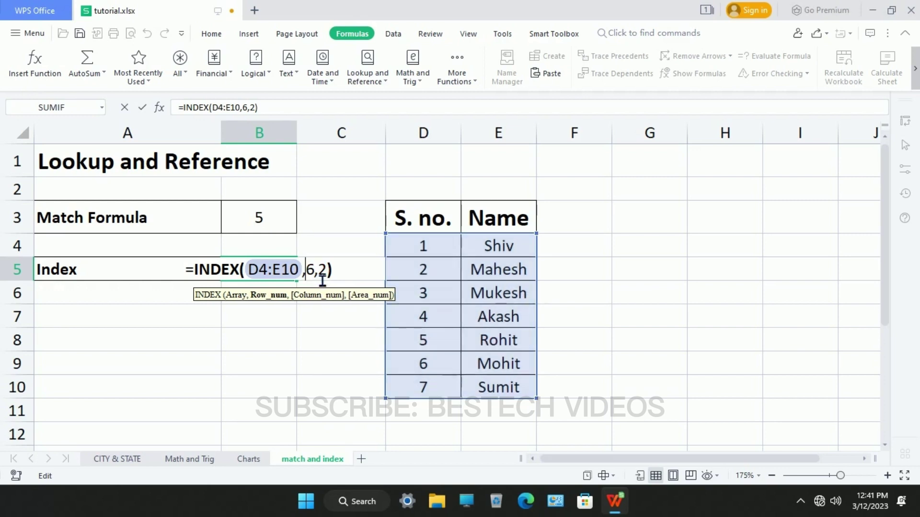
key("Right")
key("Delete")
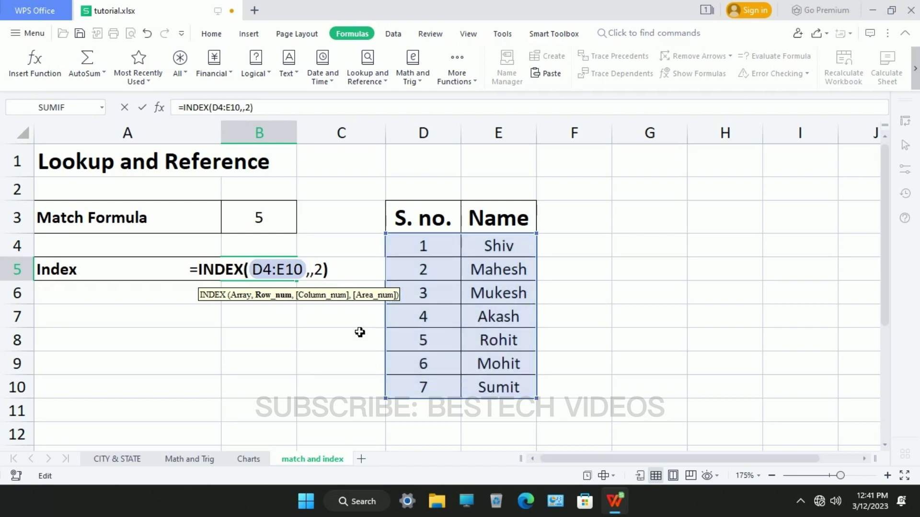
type("2")
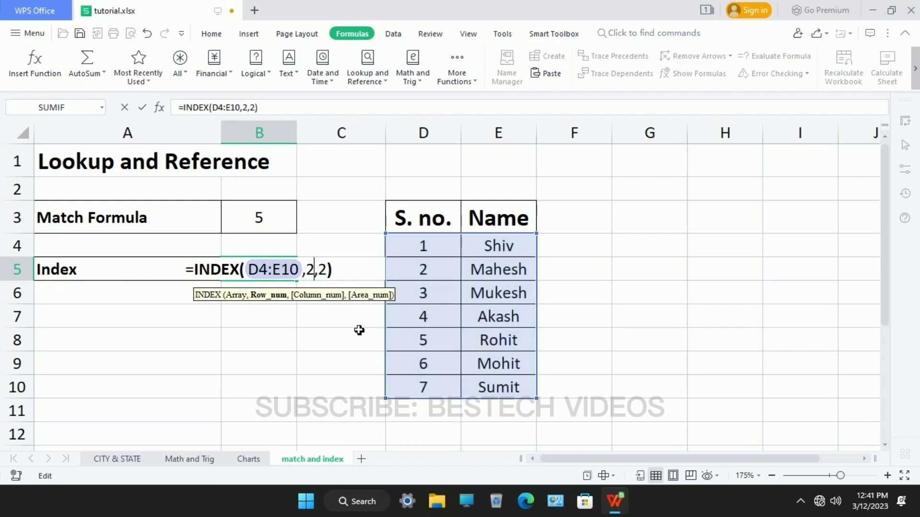
key("Right")
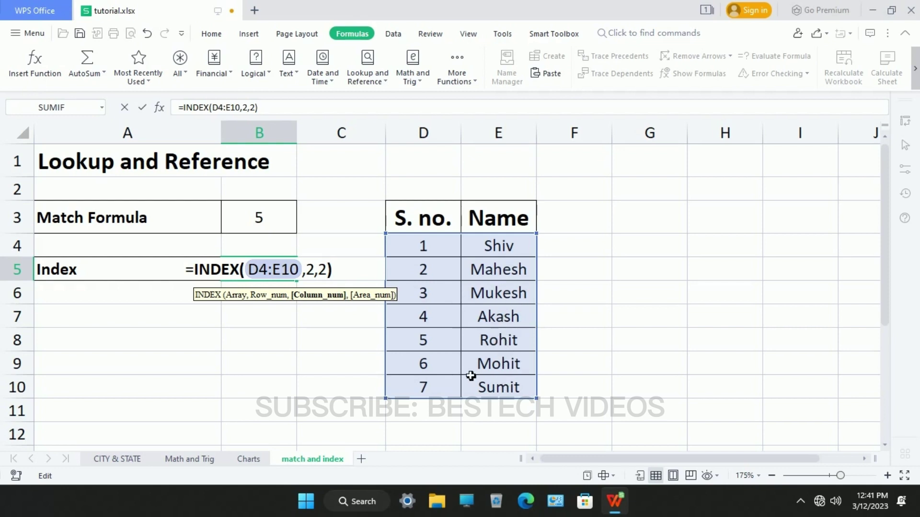
key("Return")
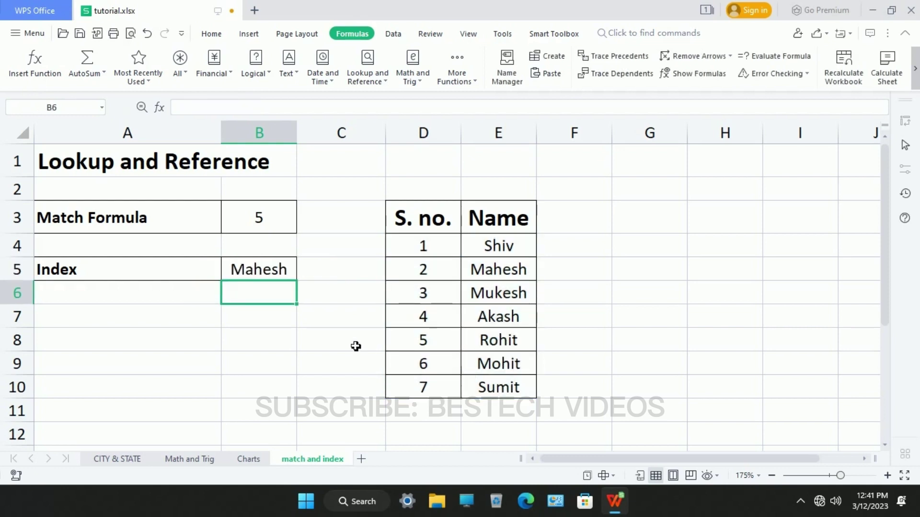
left_click(286, 278)
left_click(440, 278)
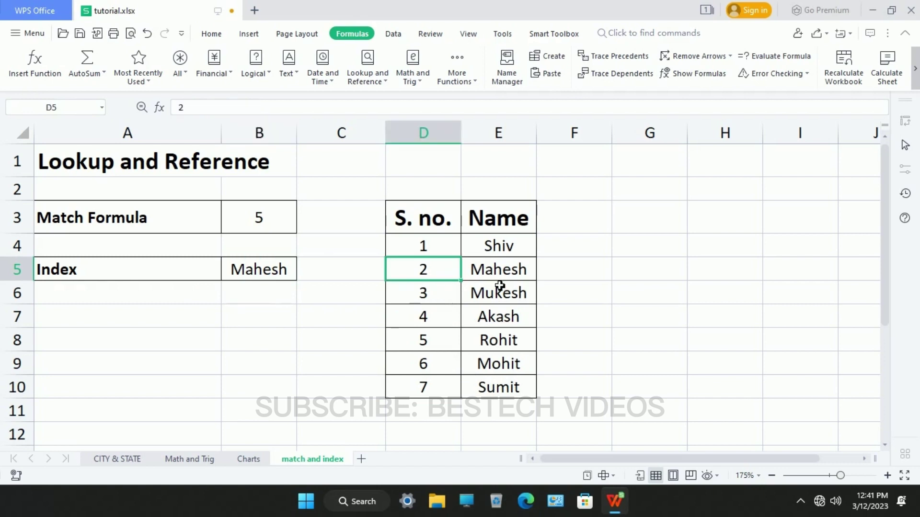
left_click(508, 278)
Set the row number of the INDEX formula in B5 to 7 and compare the result with the entries in row 10.
double_click(294, 279)
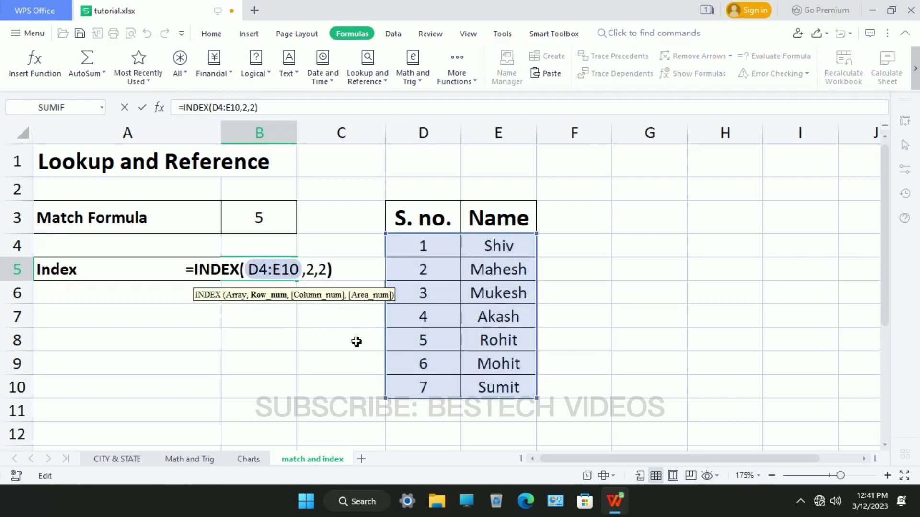
key("BackSpace")
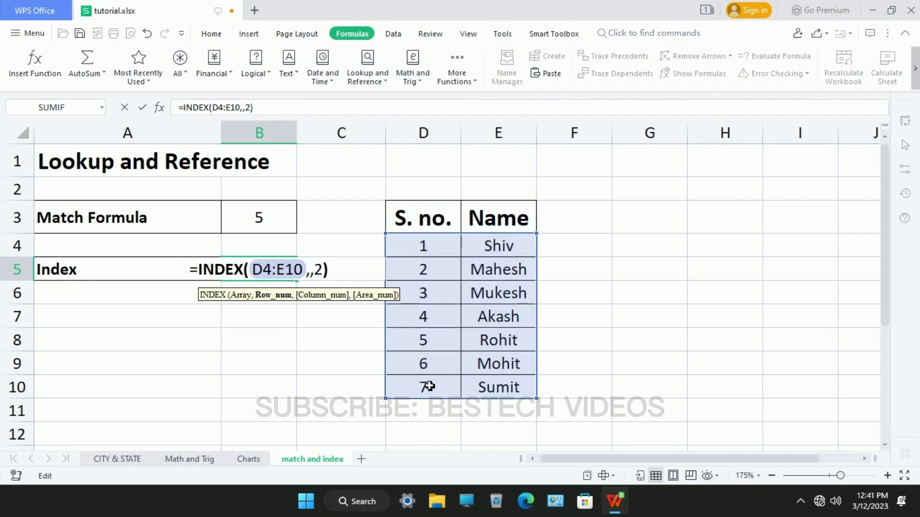
type("6")
key("BackSpace")
type("7")
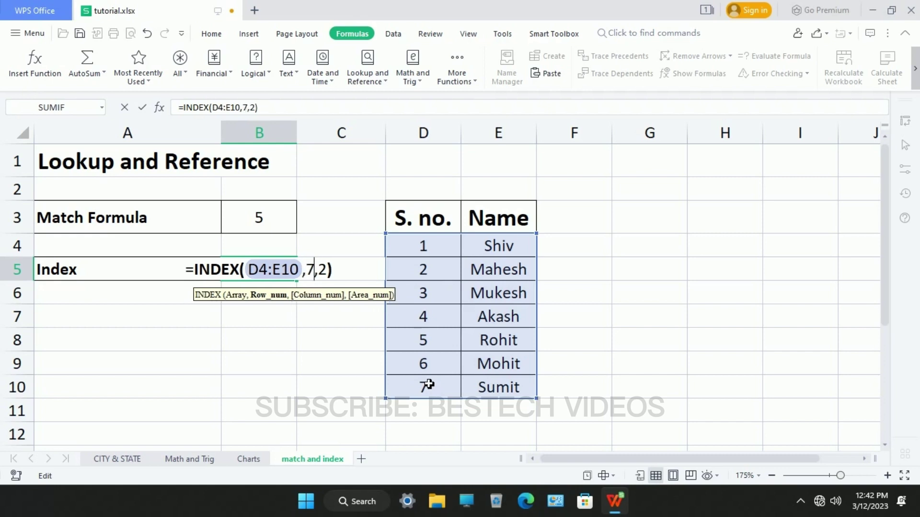
key("Return")
left_click(292, 278)
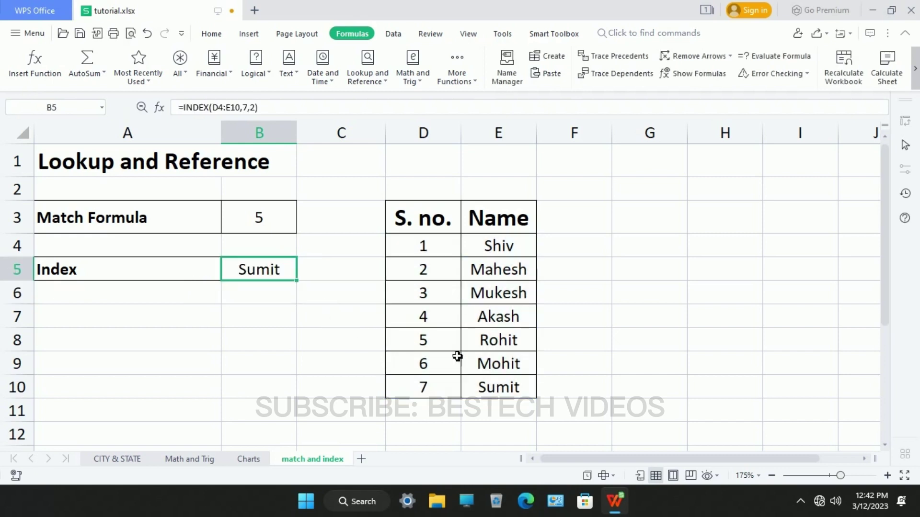
left_click(439, 395)
left_click(508, 393)
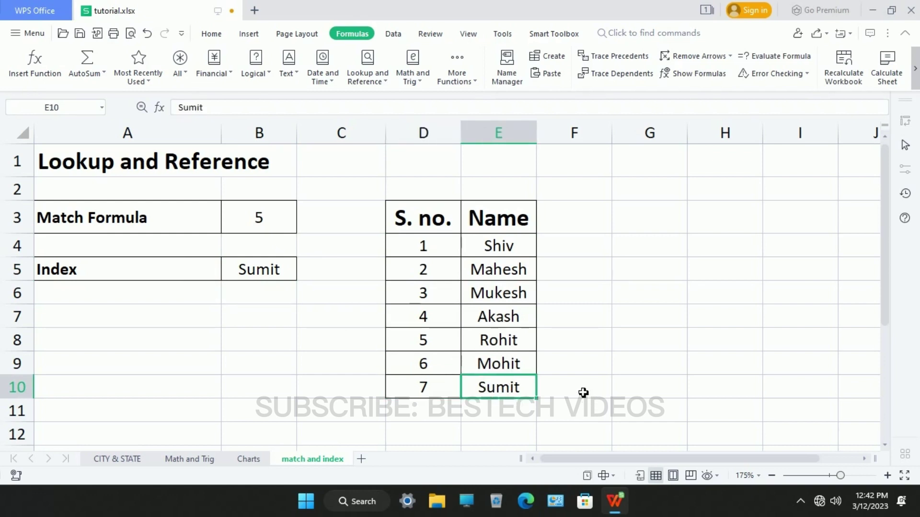
left_click(289, 281)
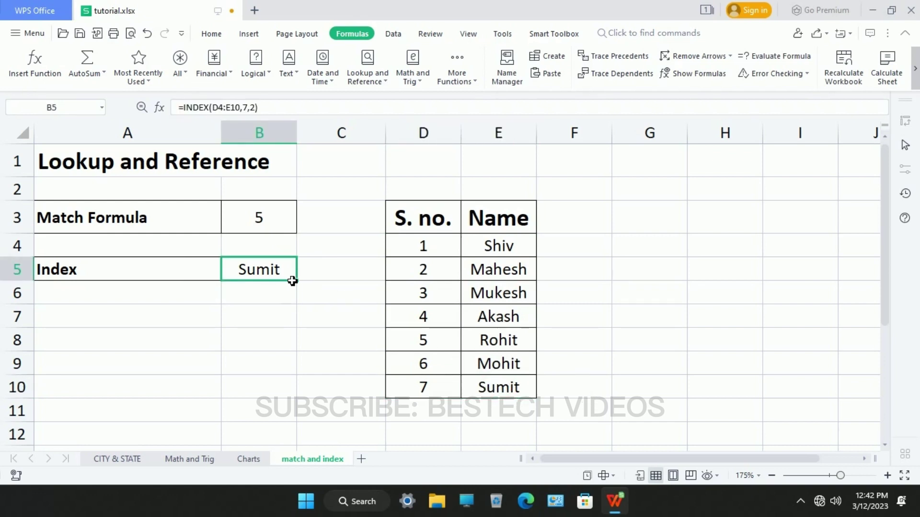
double_click(293, 281)
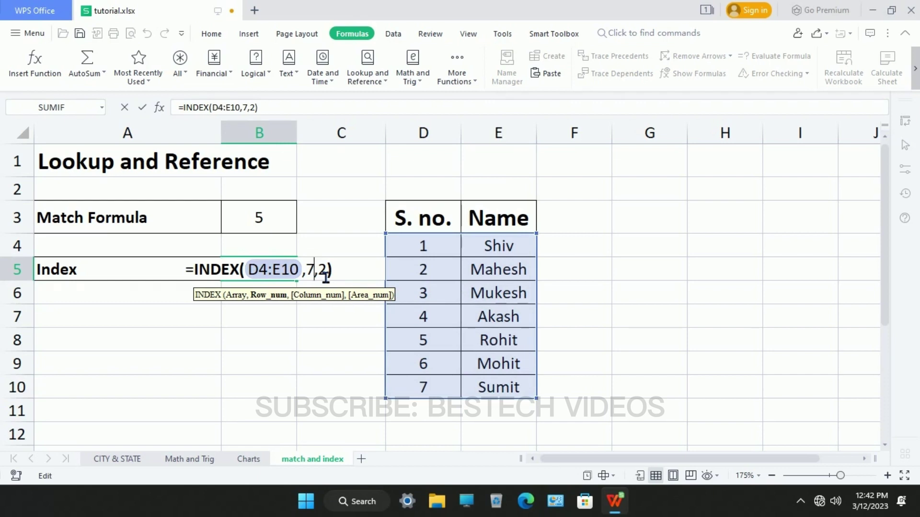
key("Return")
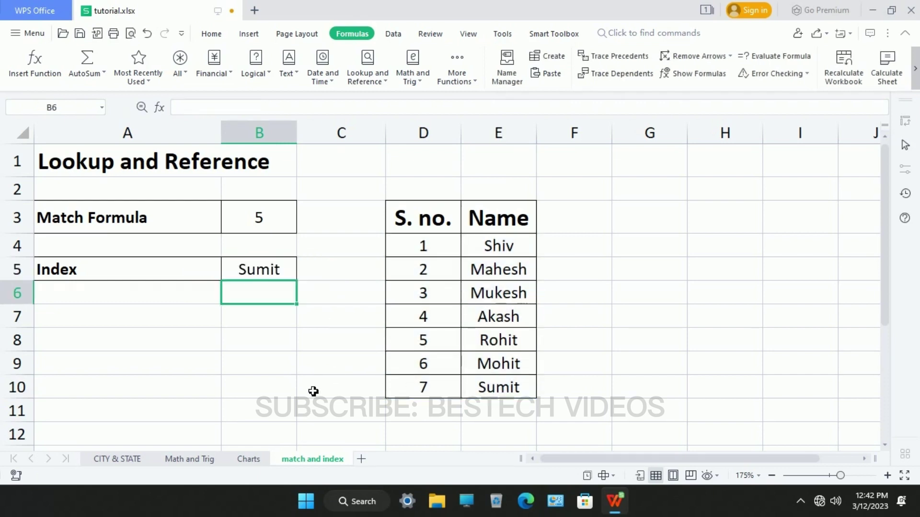
On the CITY & STATE sheet, clear both contents and formatting from the city cells B4:D4.
left_click(128, 458)
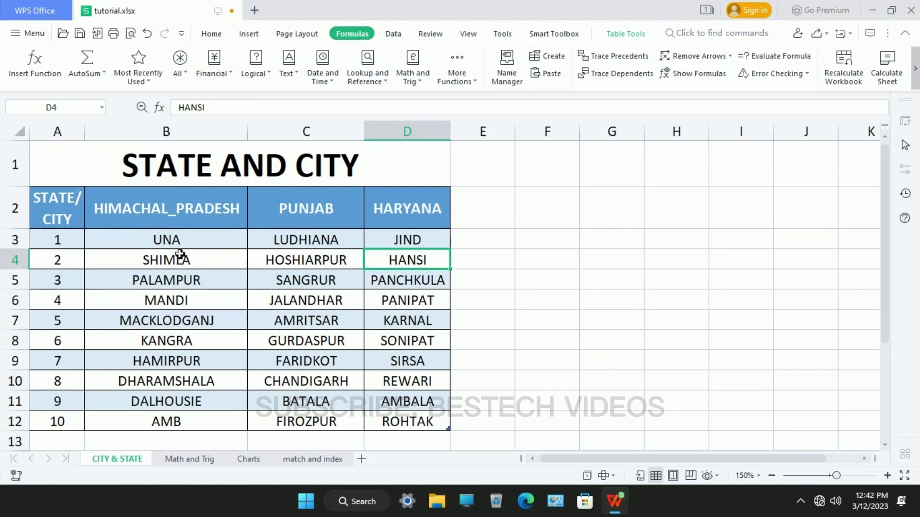
left_click_drag(206, 242, 424, 247)
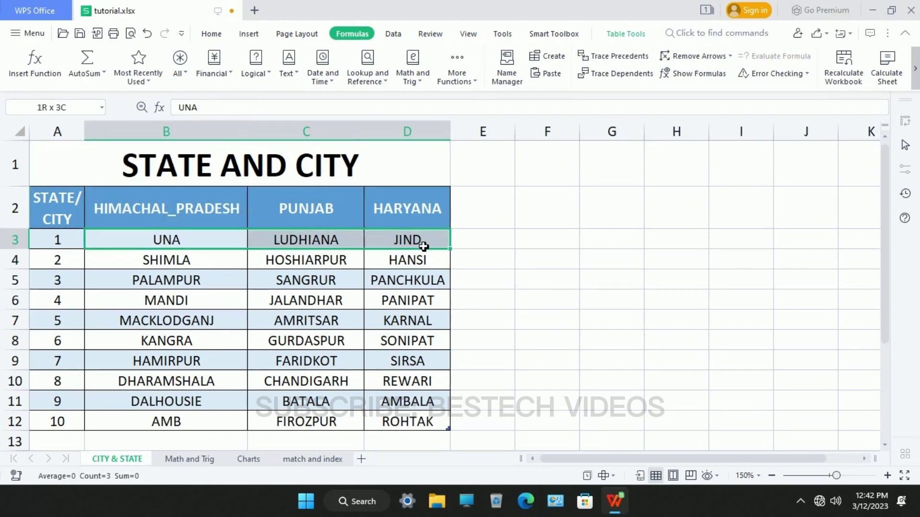
left_click_drag(174, 267, 413, 275)
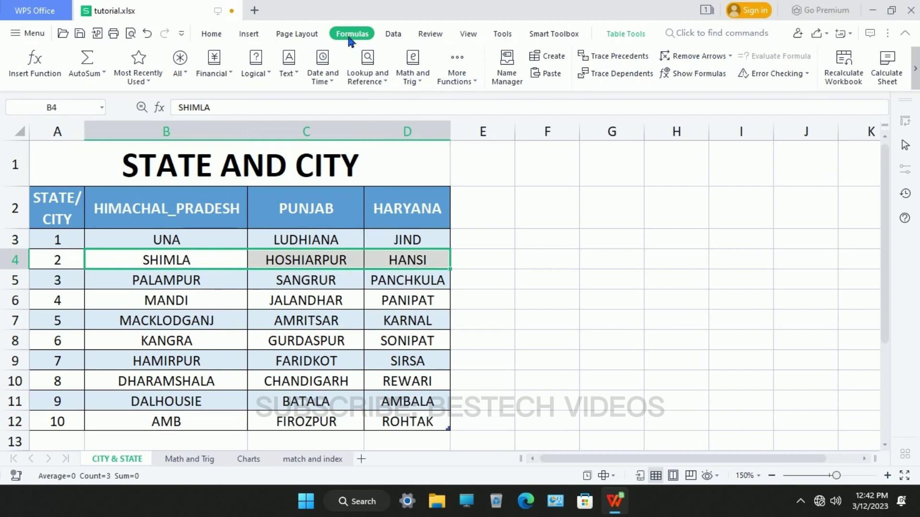
left_click(211, 33)
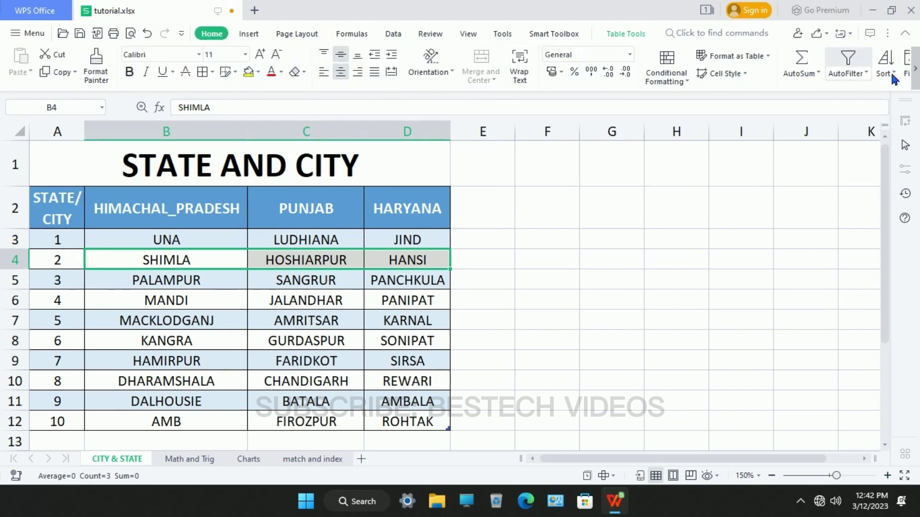
left_click(915, 68)
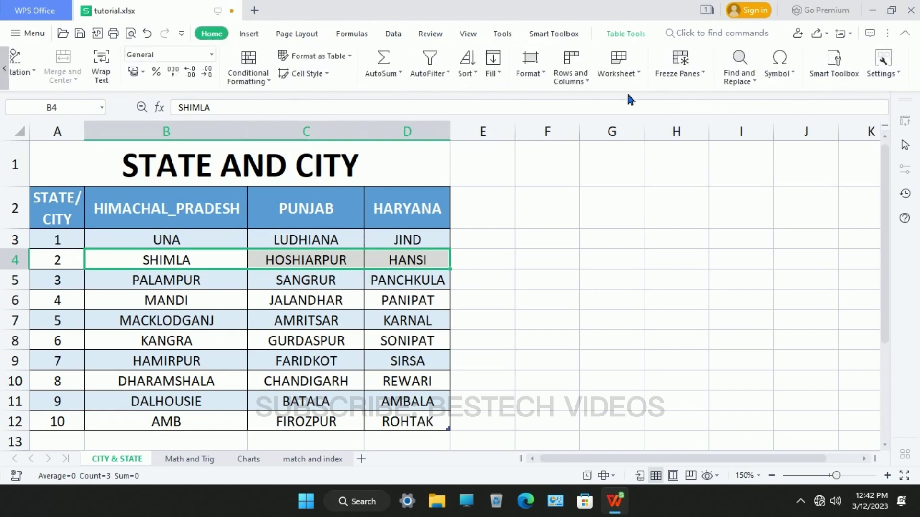
left_click(536, 75)
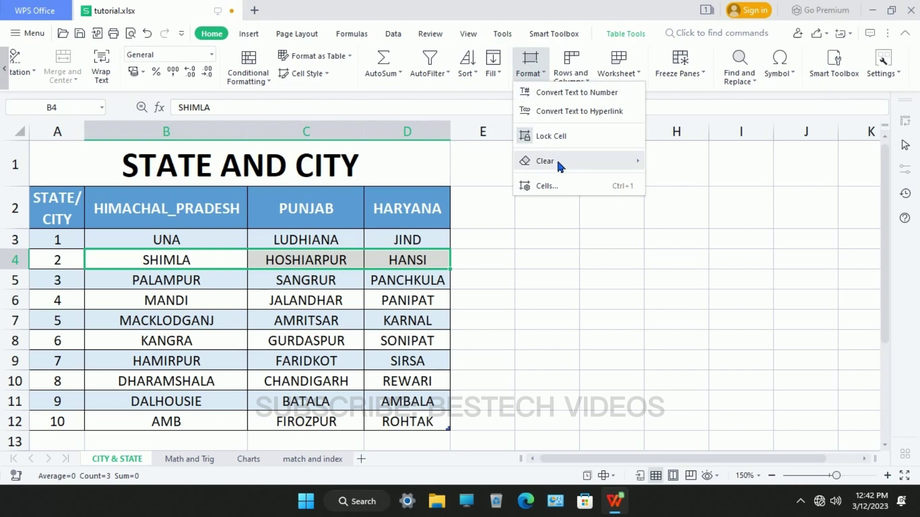
mouse_move(557, 159)
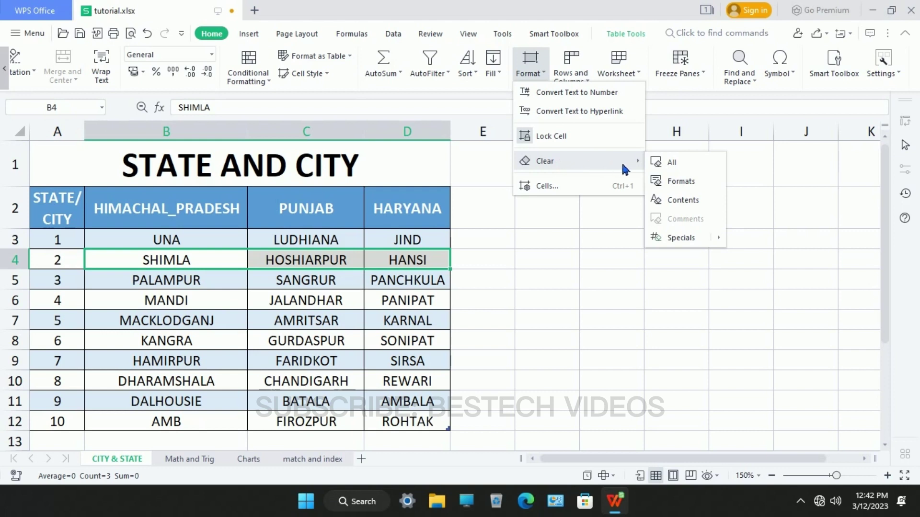
left_click(678, 162)
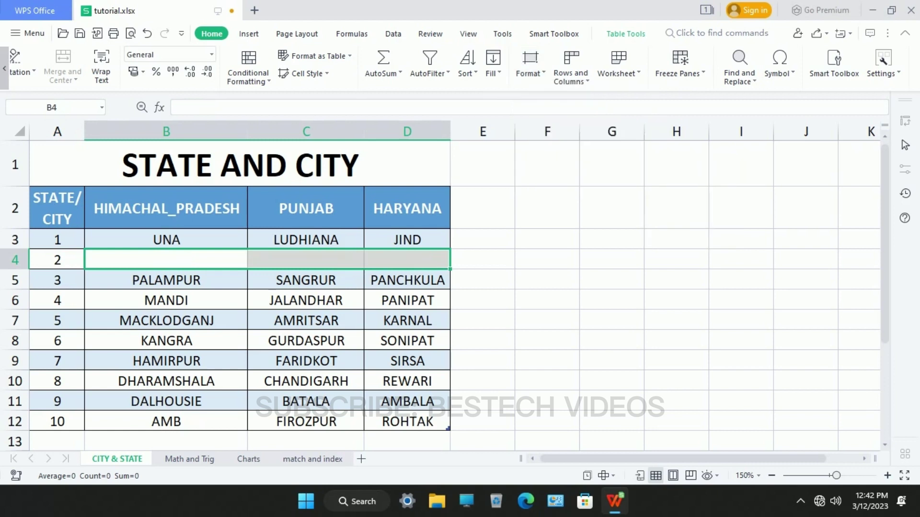
Look over the Clear options for the emptied cells B4:D4 and undo the complete clearing.
left_click_drag(128, 267, 418, 271)
left_click(541, 72)
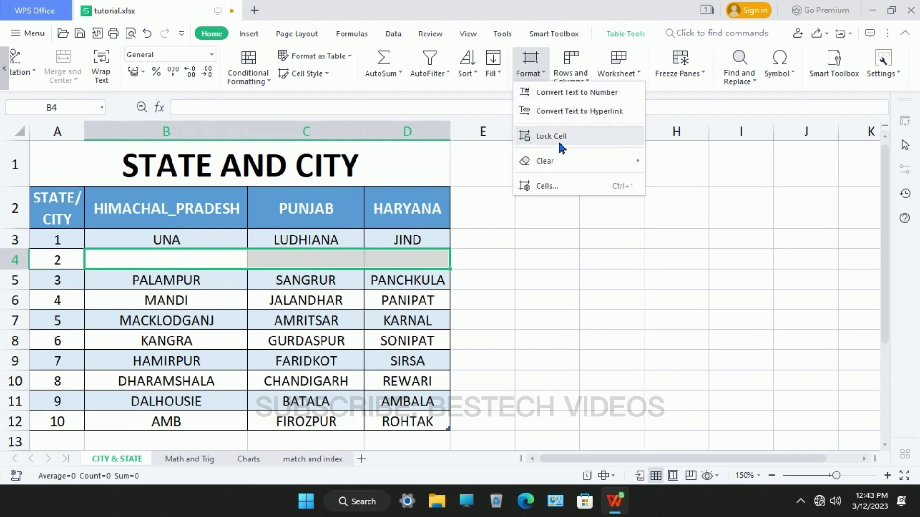
mouse_move(562, 161)
left_click(559, 306)
left_click(559, 305)
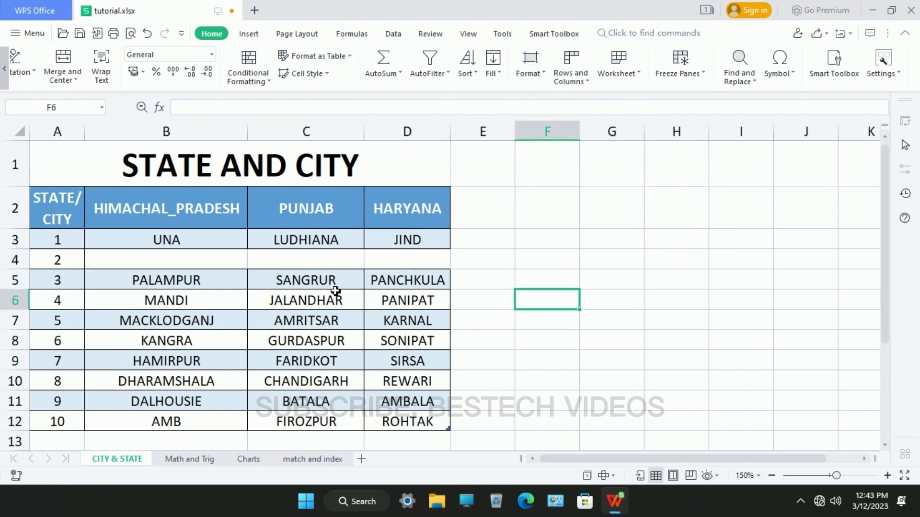
key("ctrl+z")
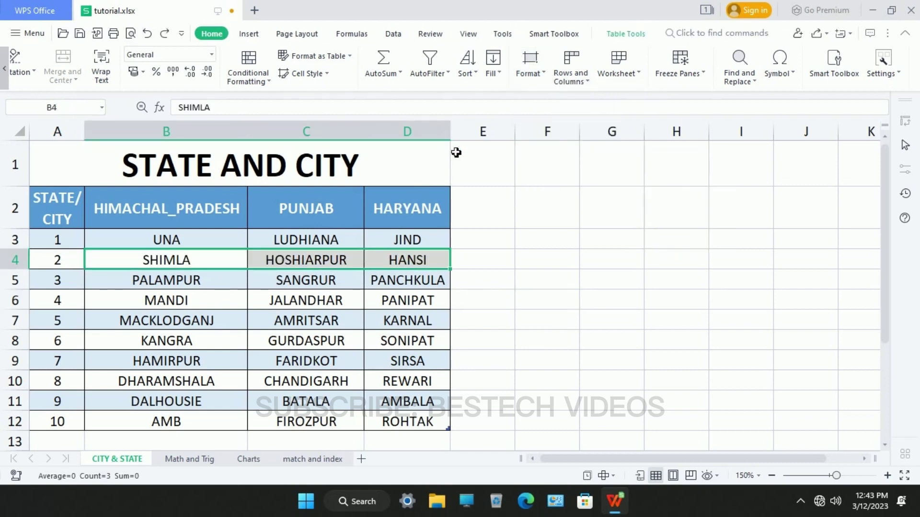
Clear only the formats of cells B4:D4, and undo that clearing.
left_click(544, 80)
mouse_move(626, 165)
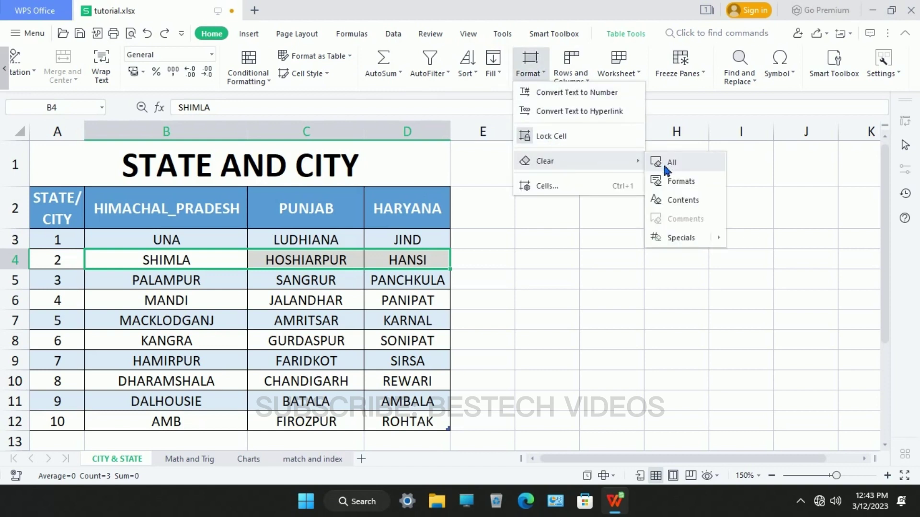
left_click(671, 184)
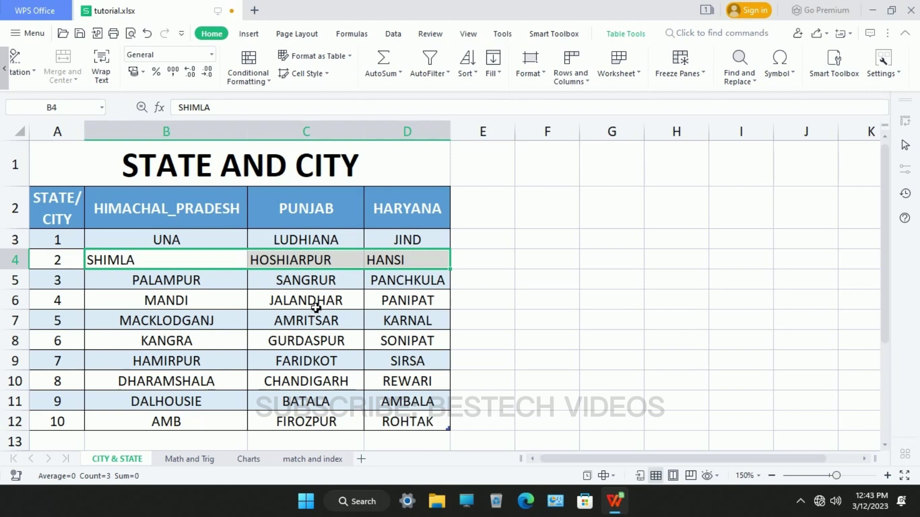
left_click(530, 64)
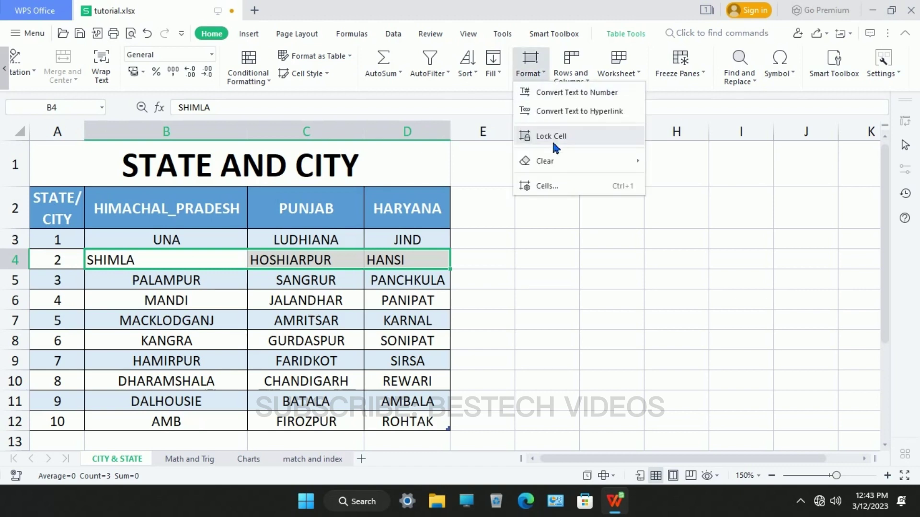
mouse_move(559, 160)
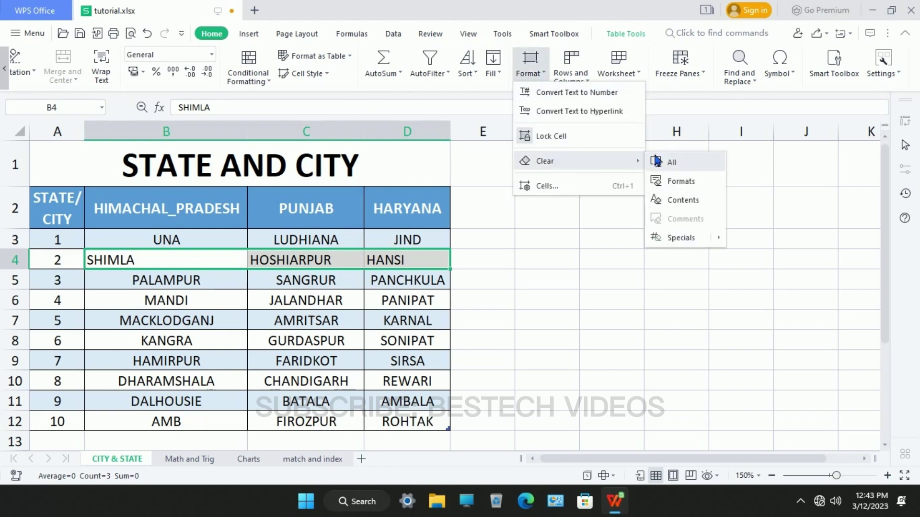
left_click(409, 263)
key("ctrl+z")
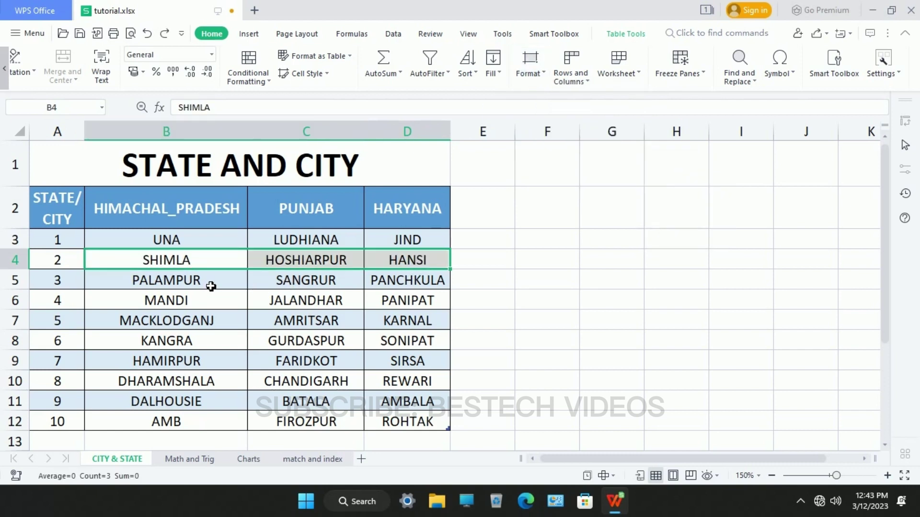
Clear only the contents of the city cells B3:D8, and undo that clearing.
left_click(200, 268)
left_click_drag(190, 240, 403, 345)
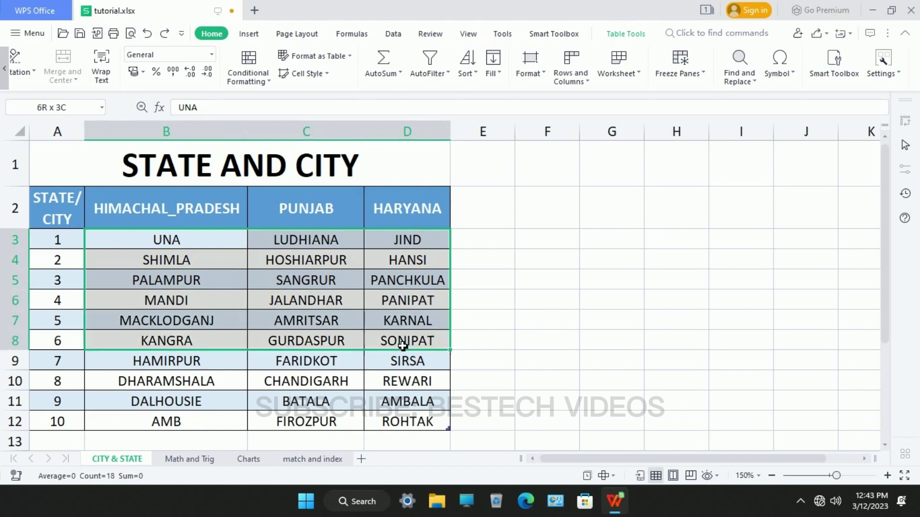
left_click(542, 77)
mouse_move(591, 161)
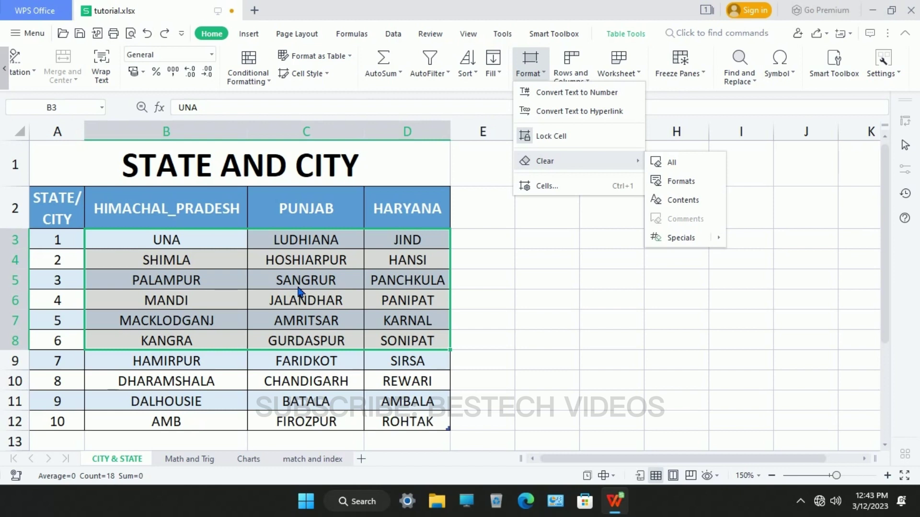
left_click(667, 199)
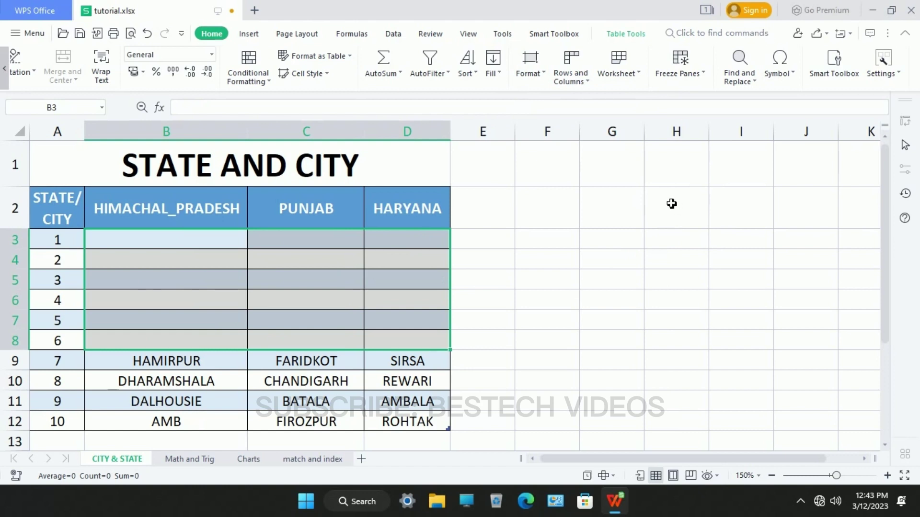
key("ctrl+z")
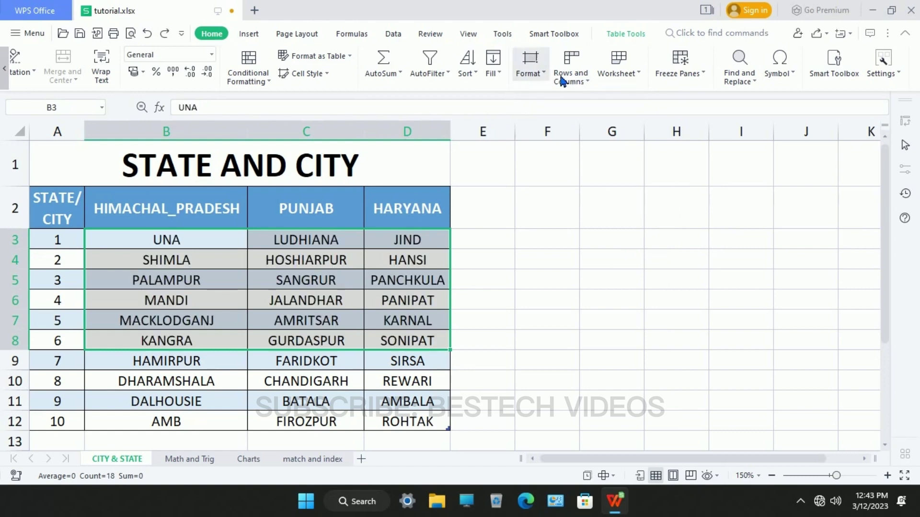
left_click(532, 77)
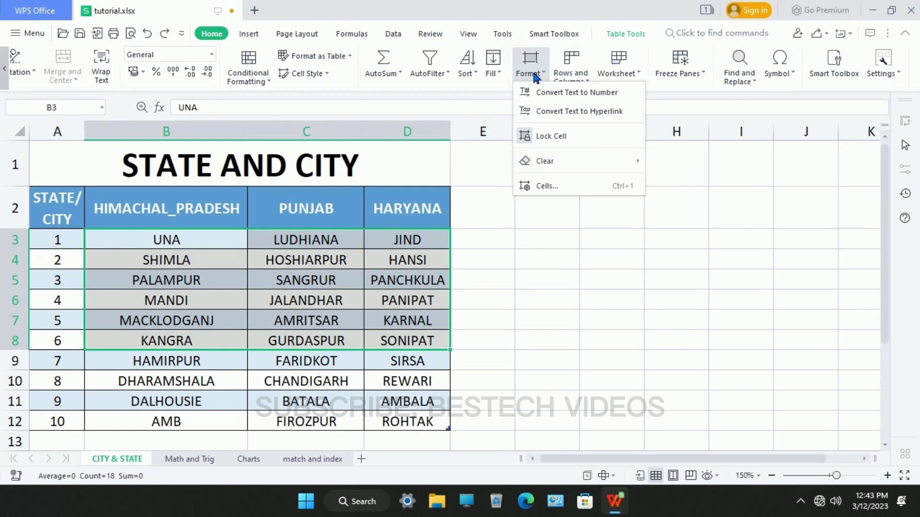
mouse_move(561, 163)
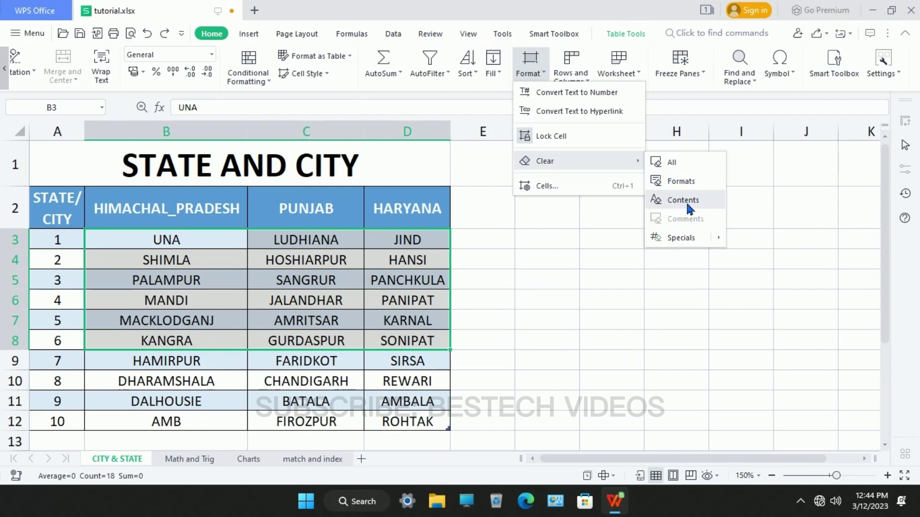
left_click(530, 256)
left_click(534, 260)
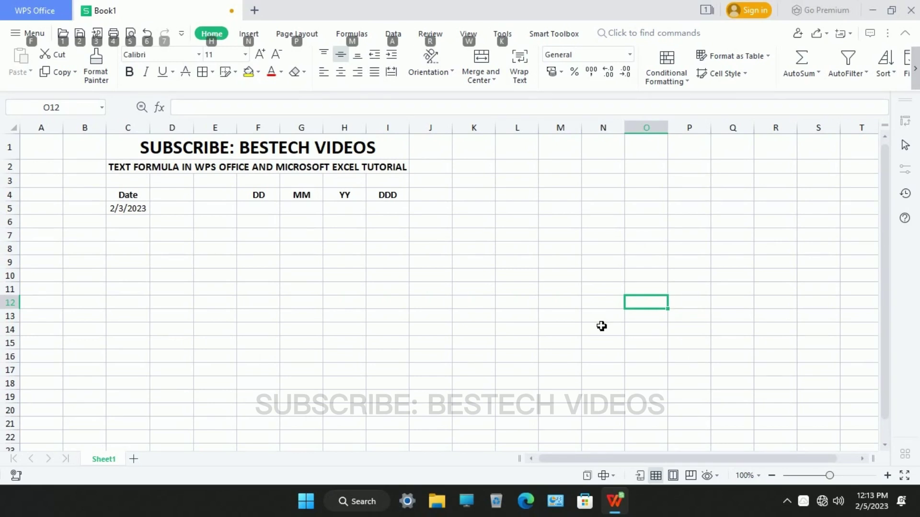
key("alt")
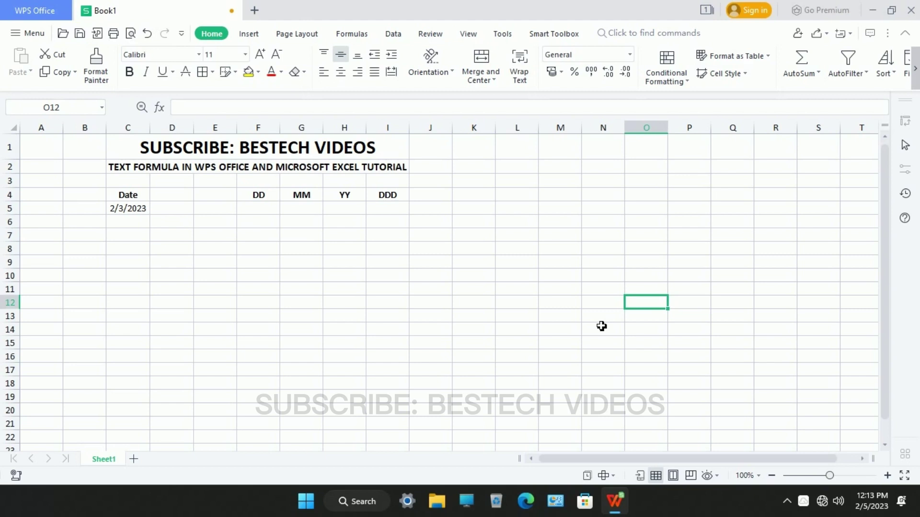